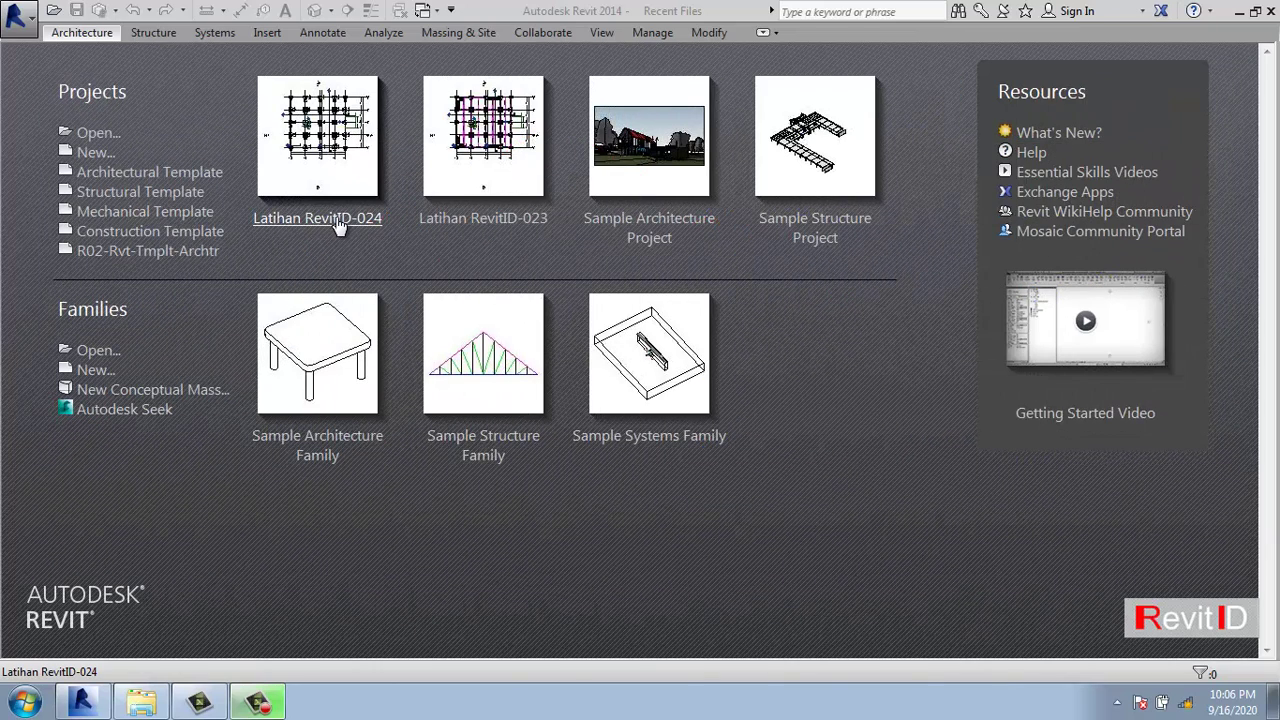
- Open the recent project Latihan RevitID-024 and examine the pile cap layout in the DENAH PONDASI structural plan
left_click(339, 226)
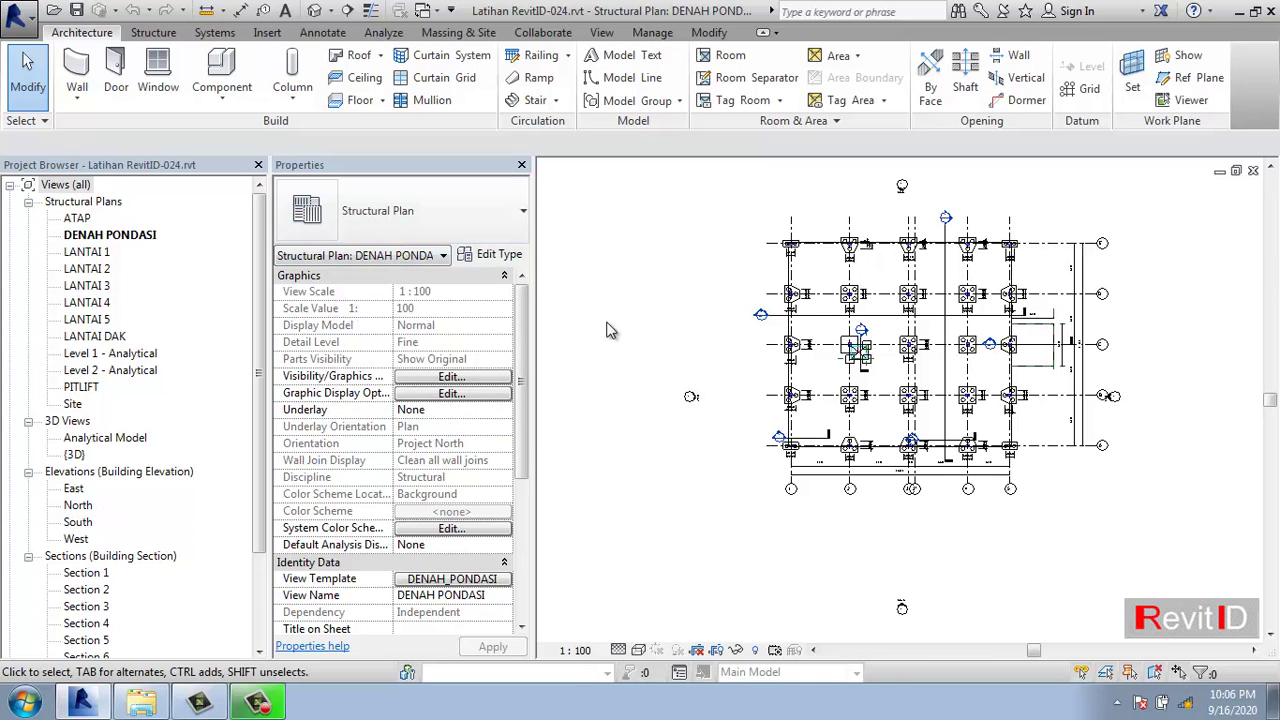
middle_click_drag(770, 354, 672, 398)
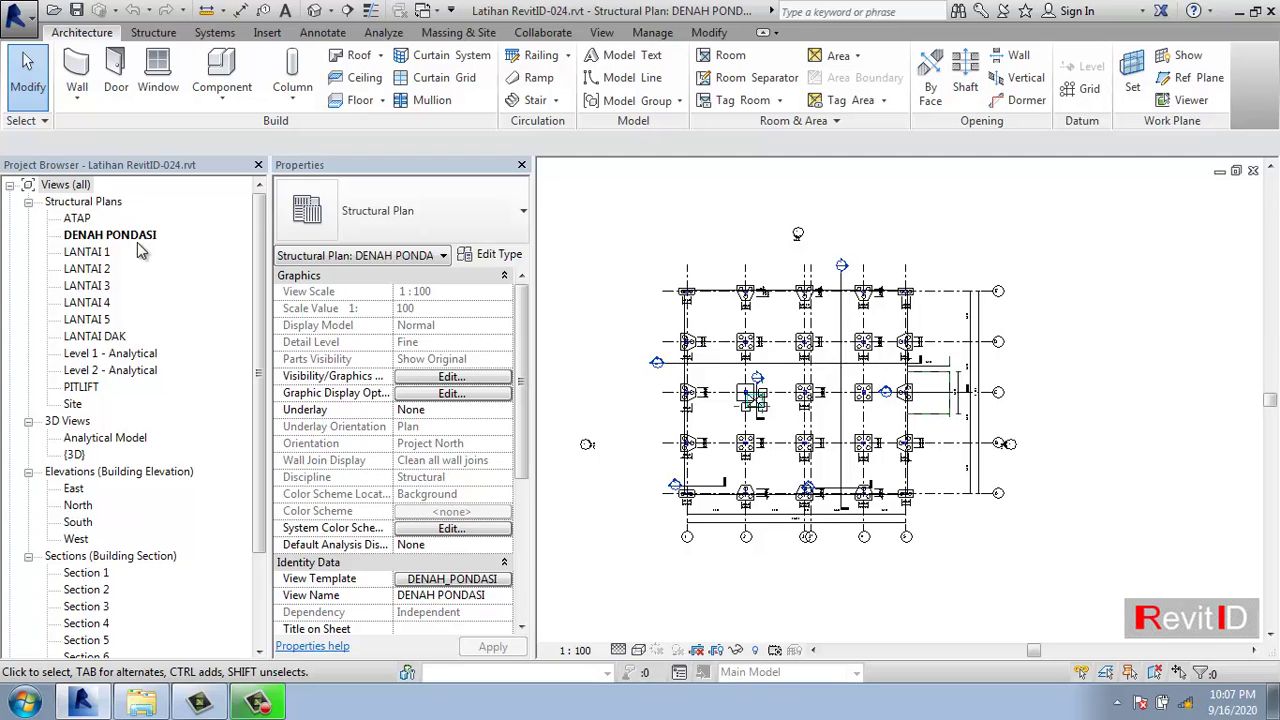
scroll(720, 372, "up", 2)
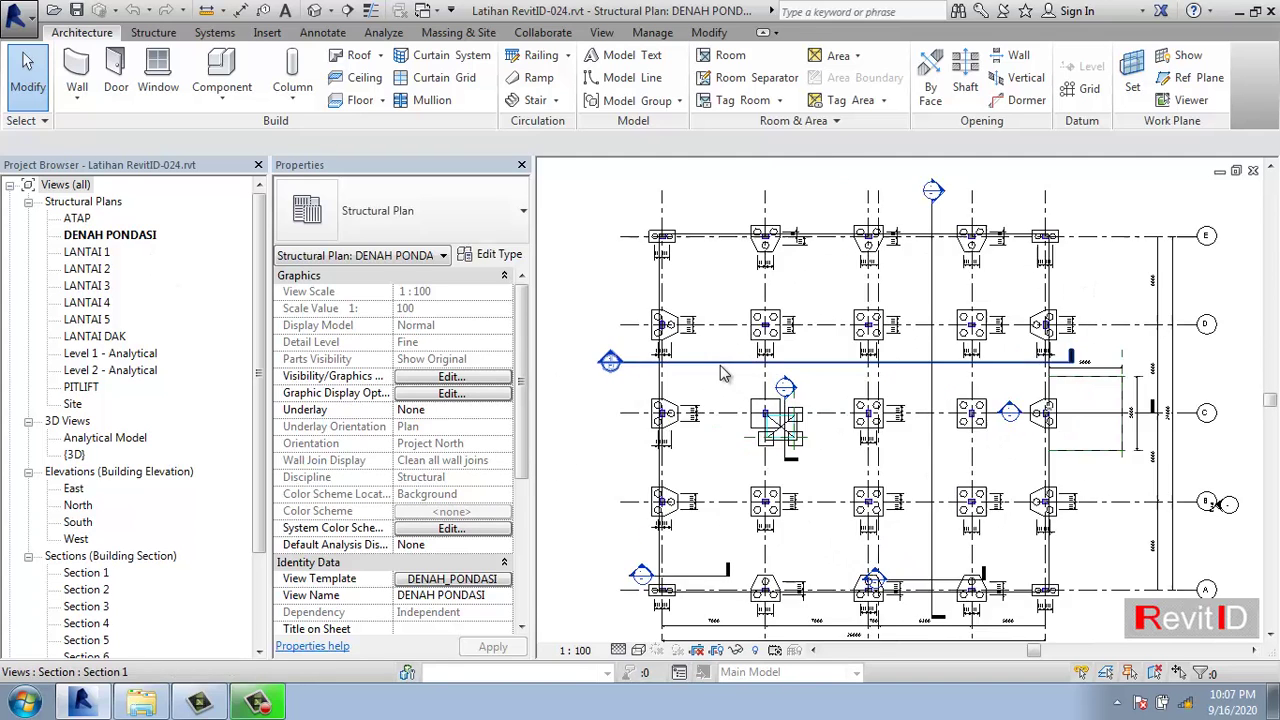
scroll(722, 372, "up", 1)
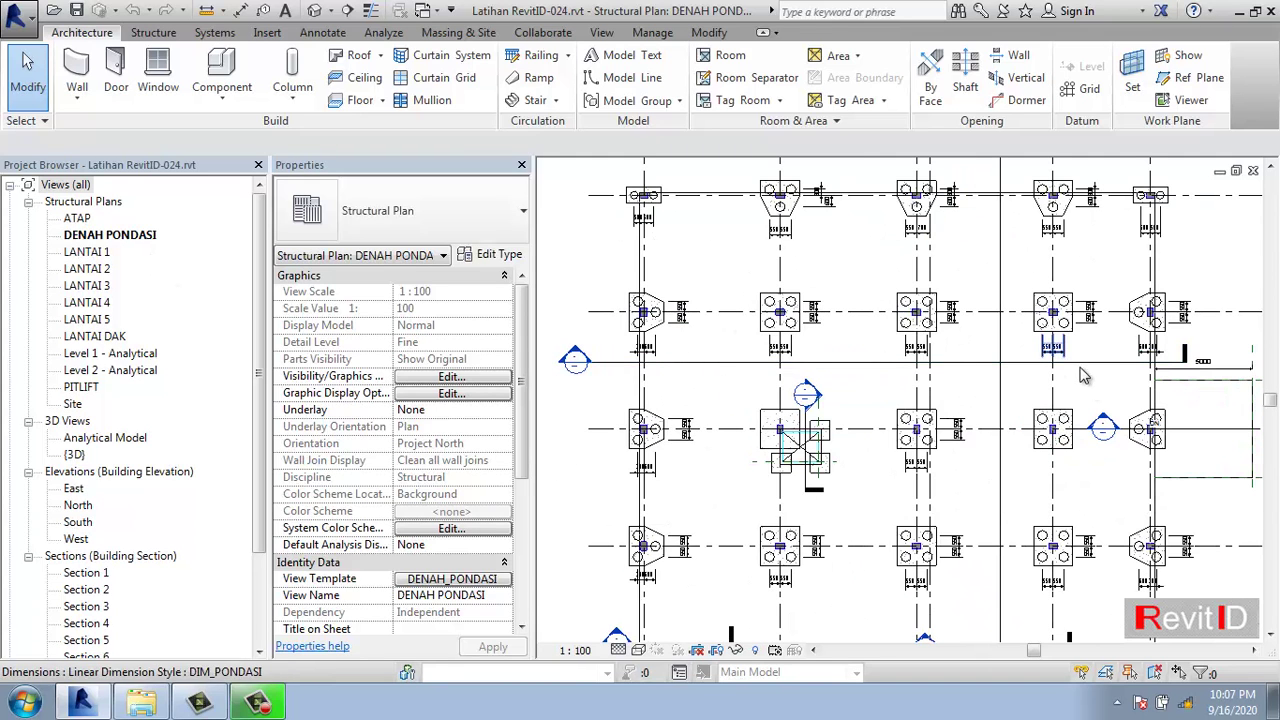
middle_click_drag(944, 442, 856, 416)
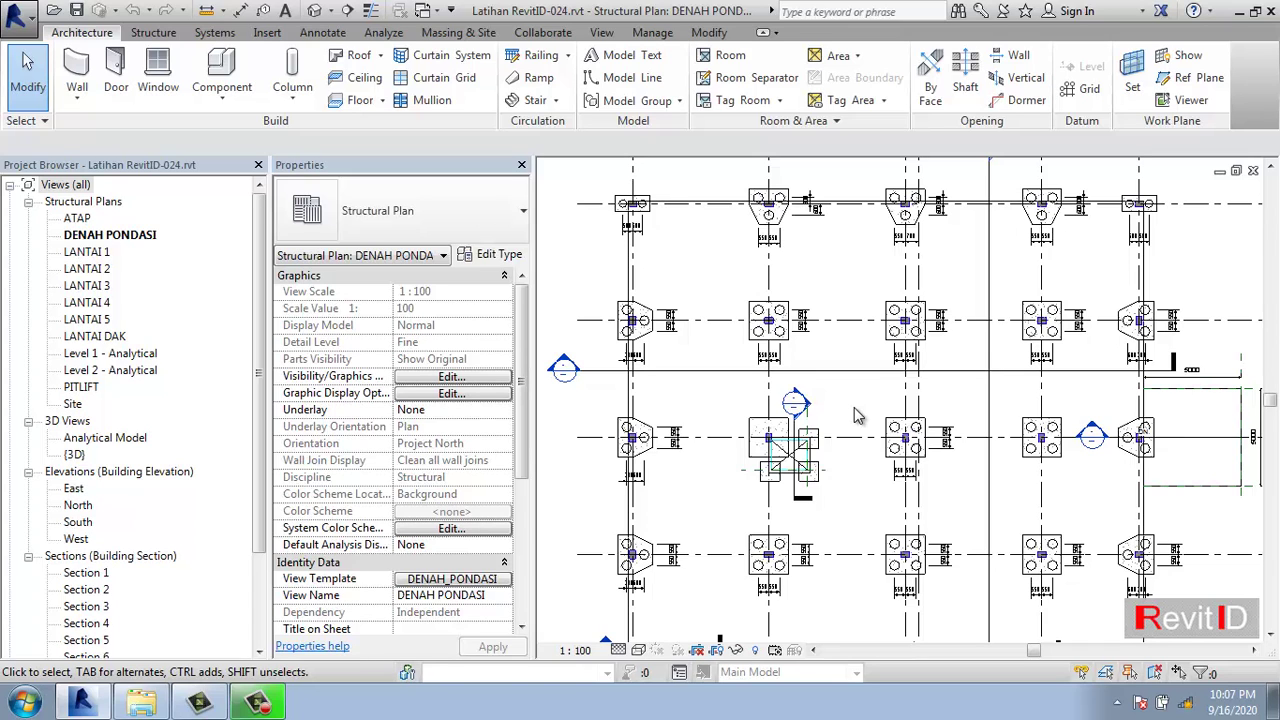
middle_click_drag(856, 416, 871, 451)
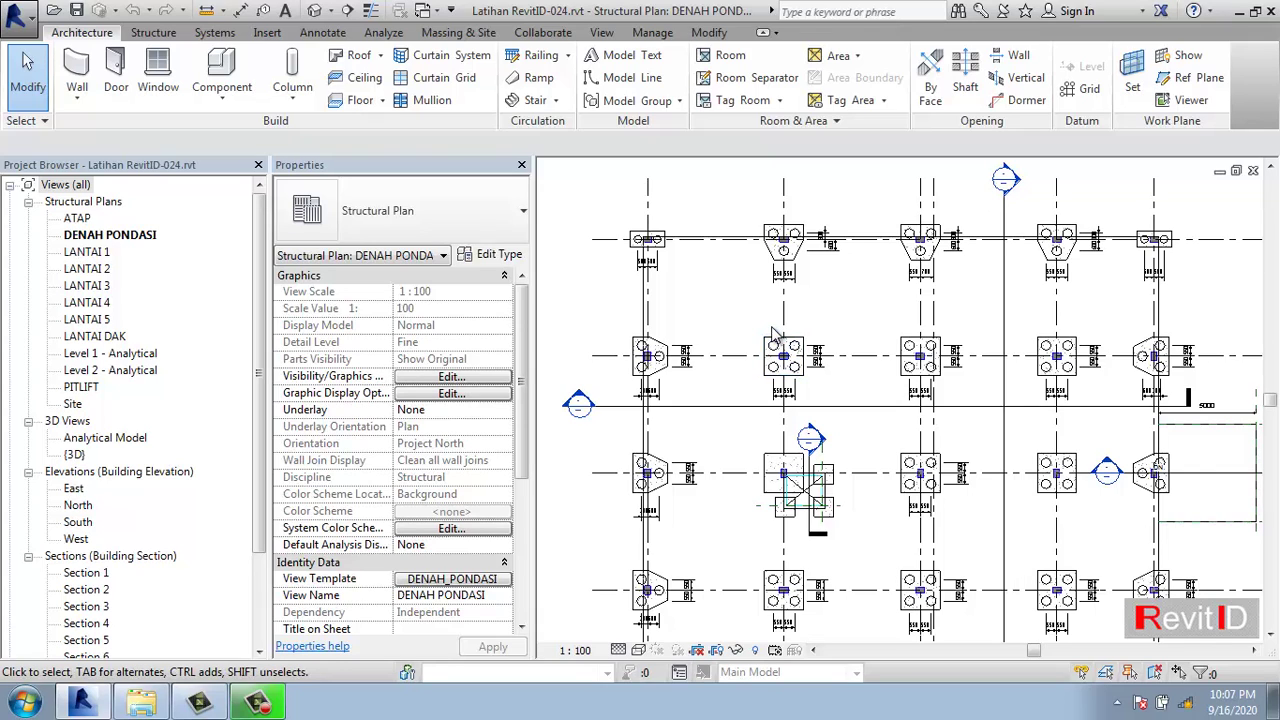
left_click(324, 38)
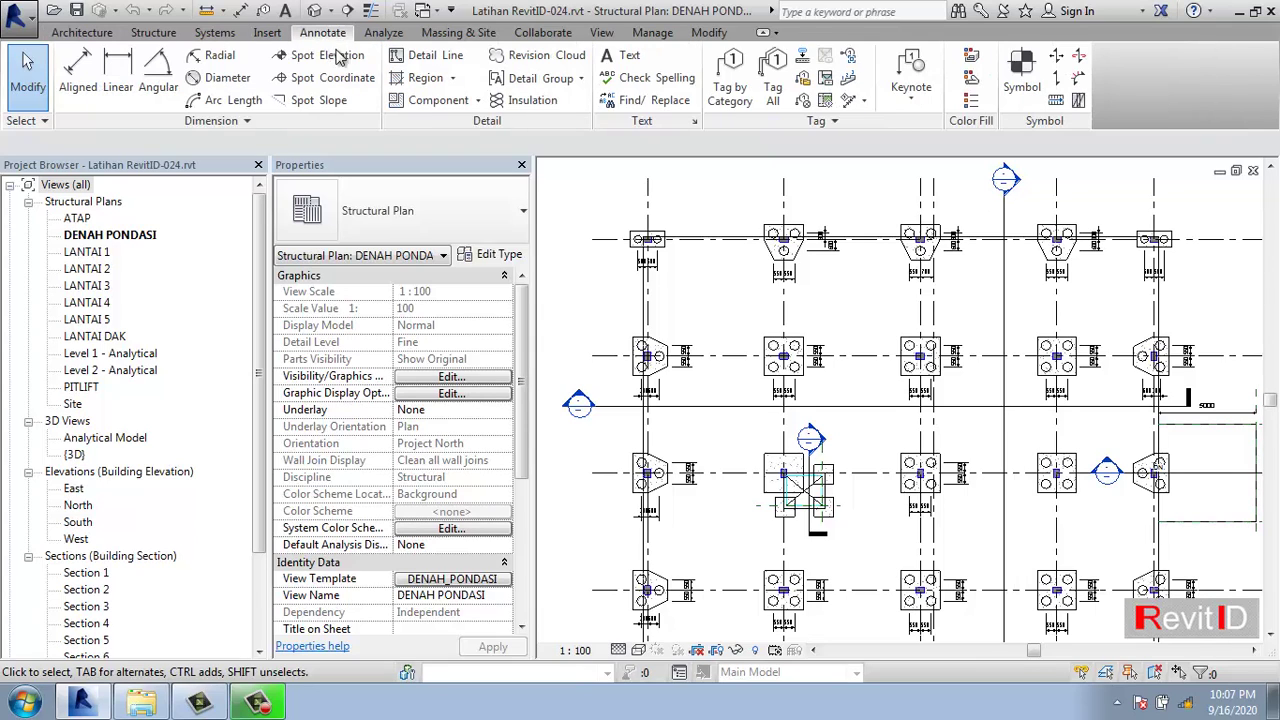
left_click(731, 88)
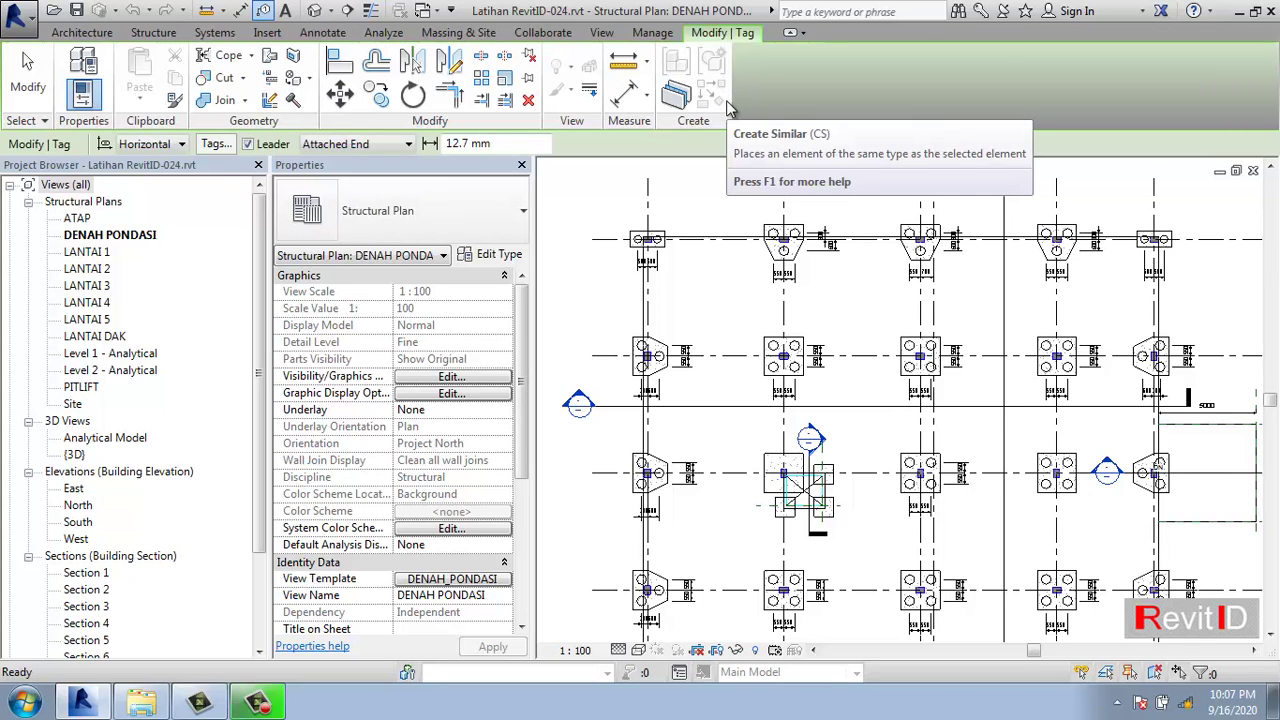
key("Escape")
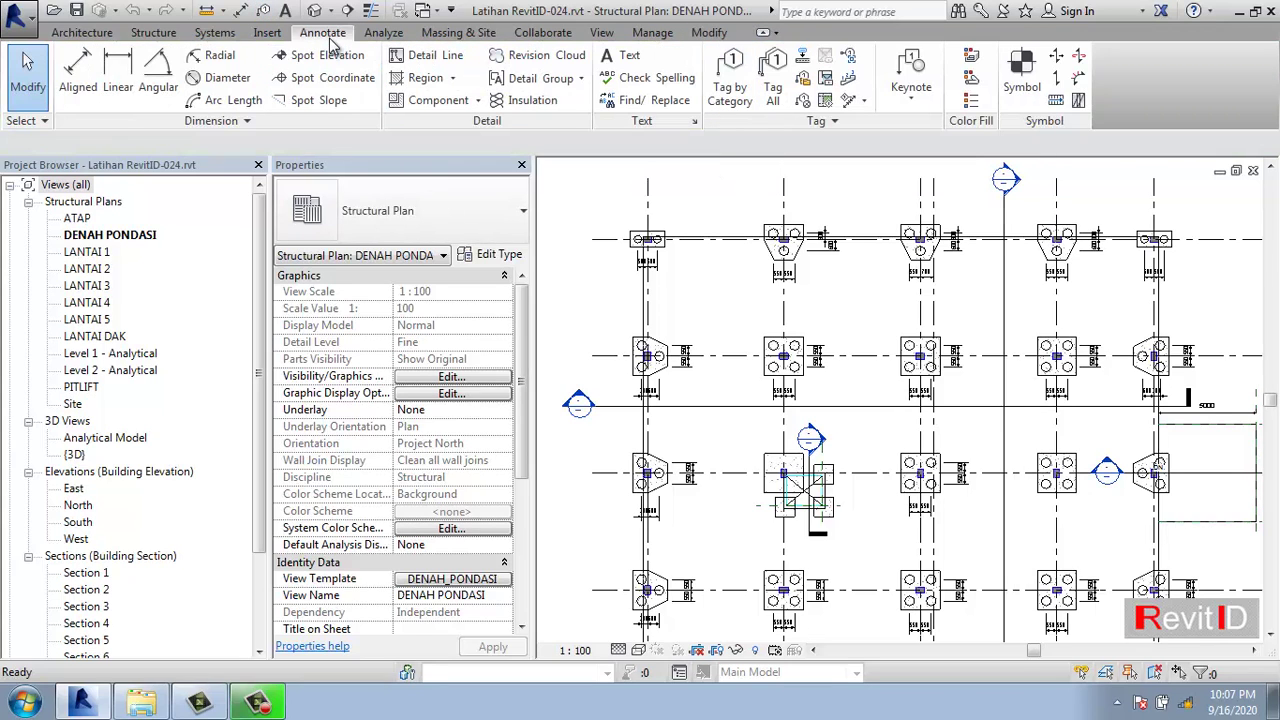
left_click(729, 110)
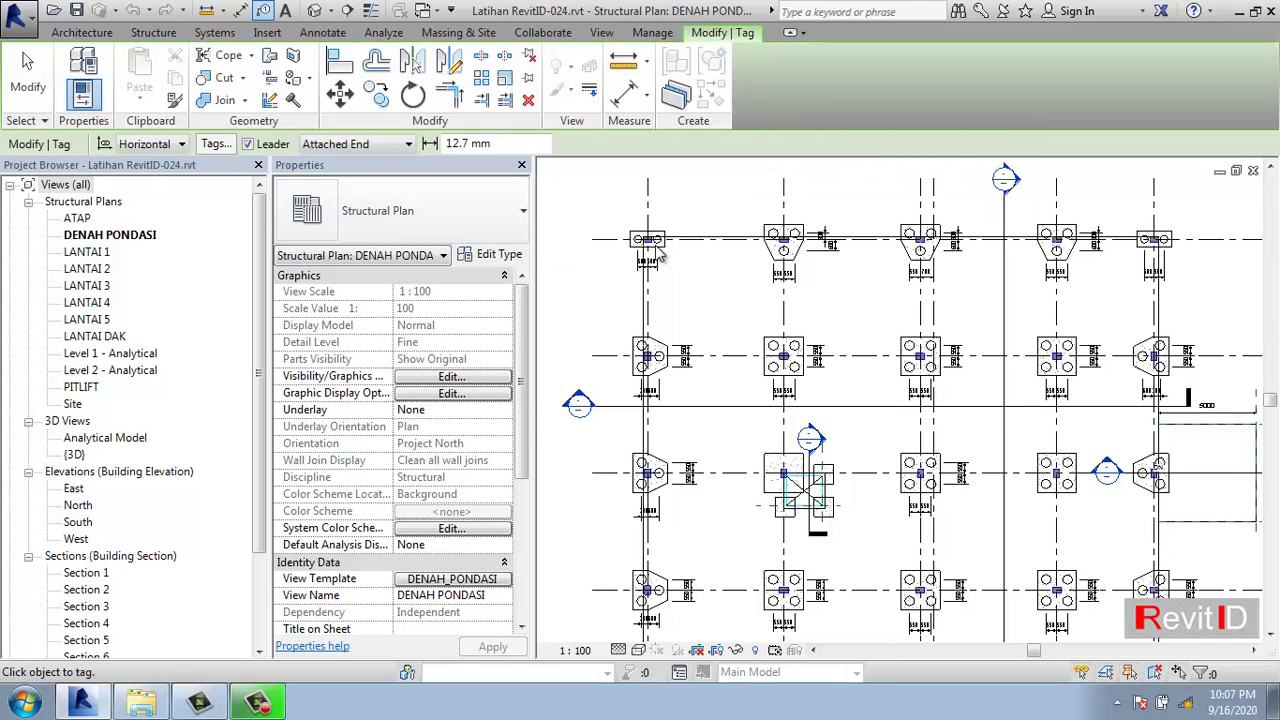
scroll(668, 232, "up", 4)
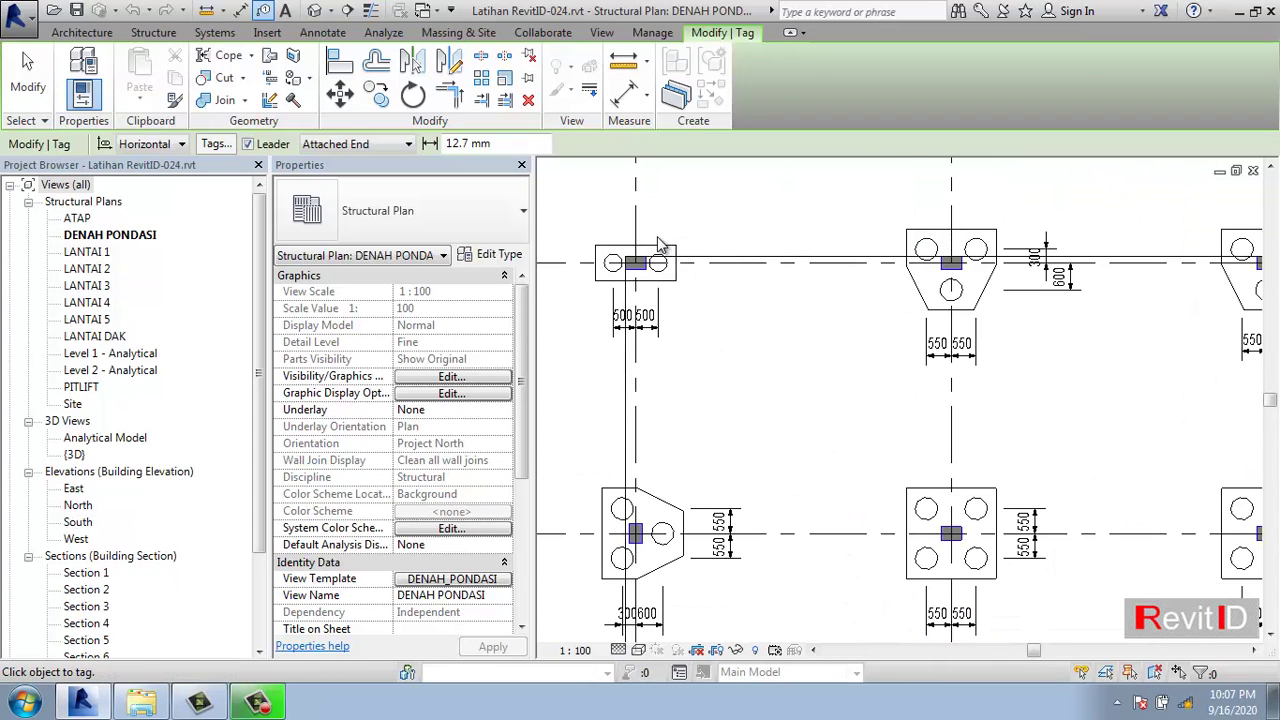
middle_click_drag(660, 248, 686, 331)
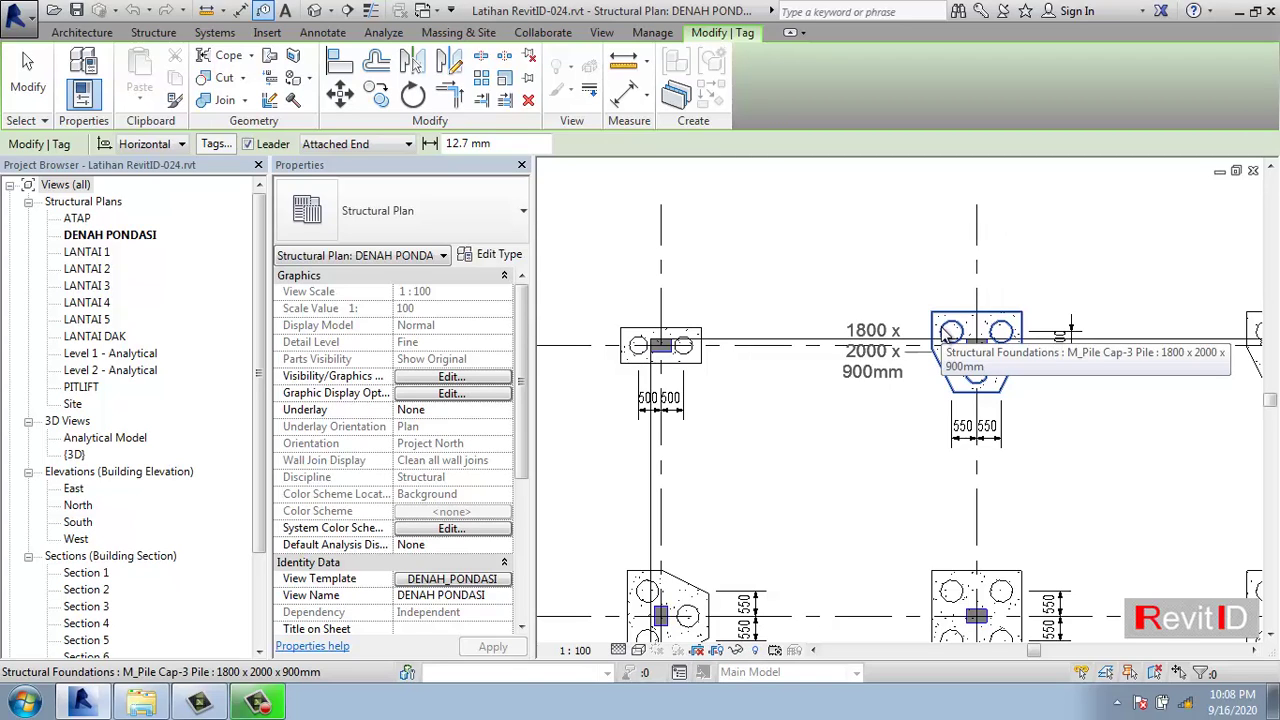
scroll(879, 391, "down", 2)
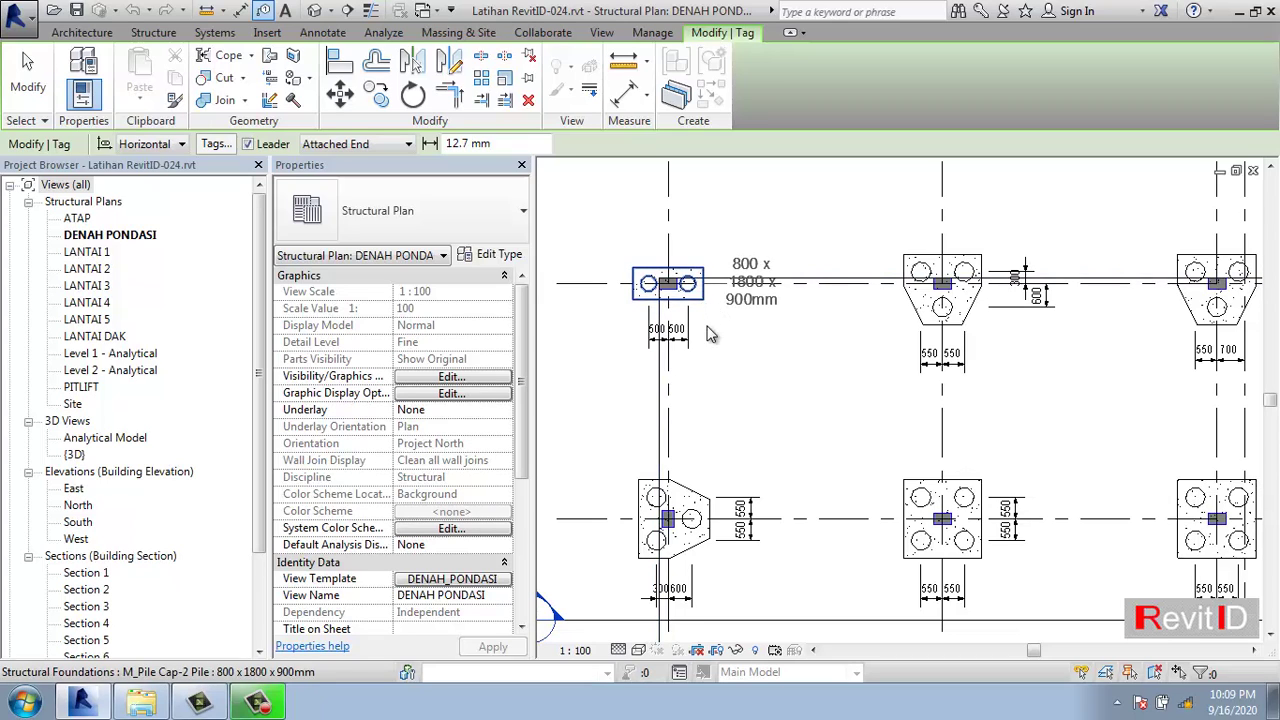
key("Escape")
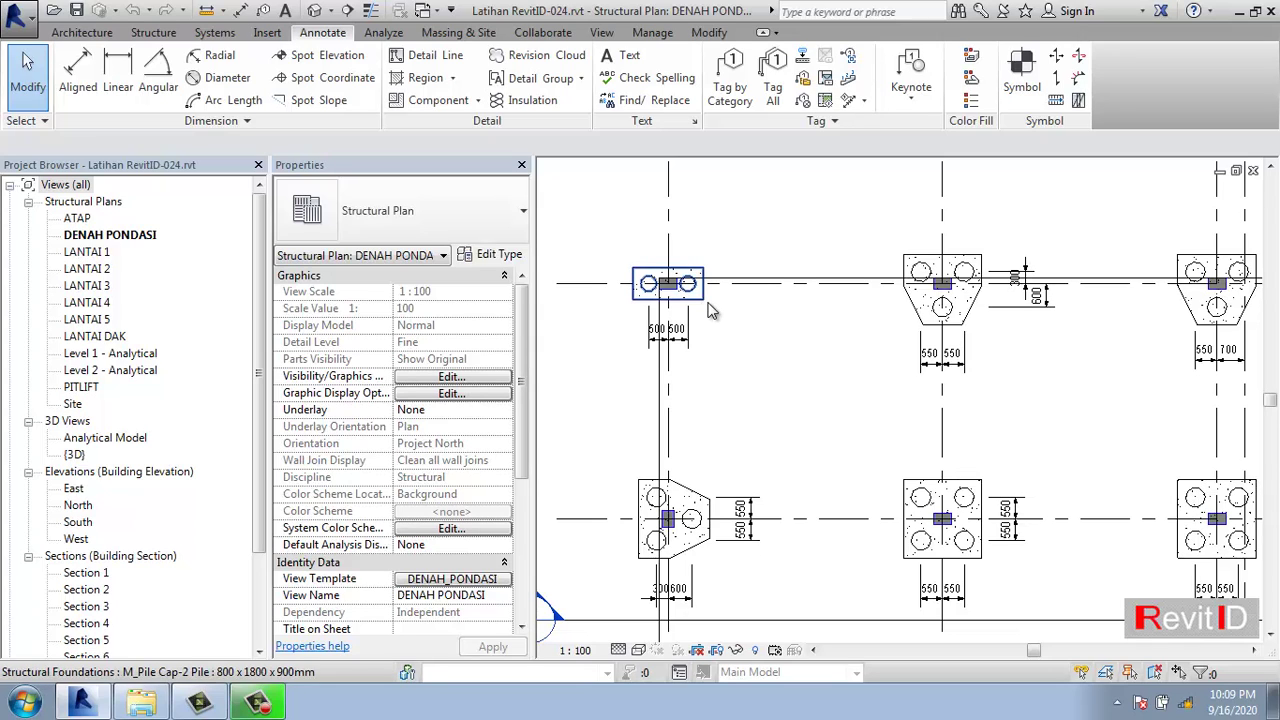
- Rename the type of the two-pile cap at the plan's upper-left corner to PC.2
left_click(708, 311)
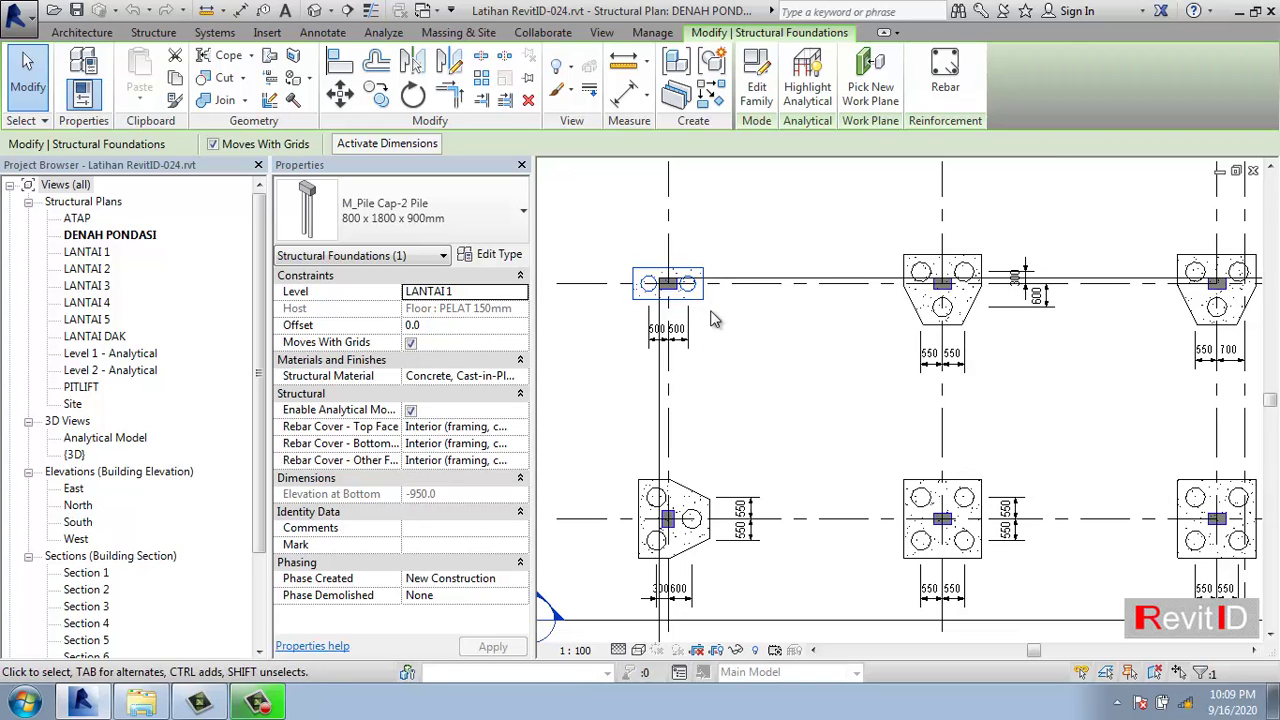
left_click(655, 309)
left_click(653, 306)
left_click(495, 254)
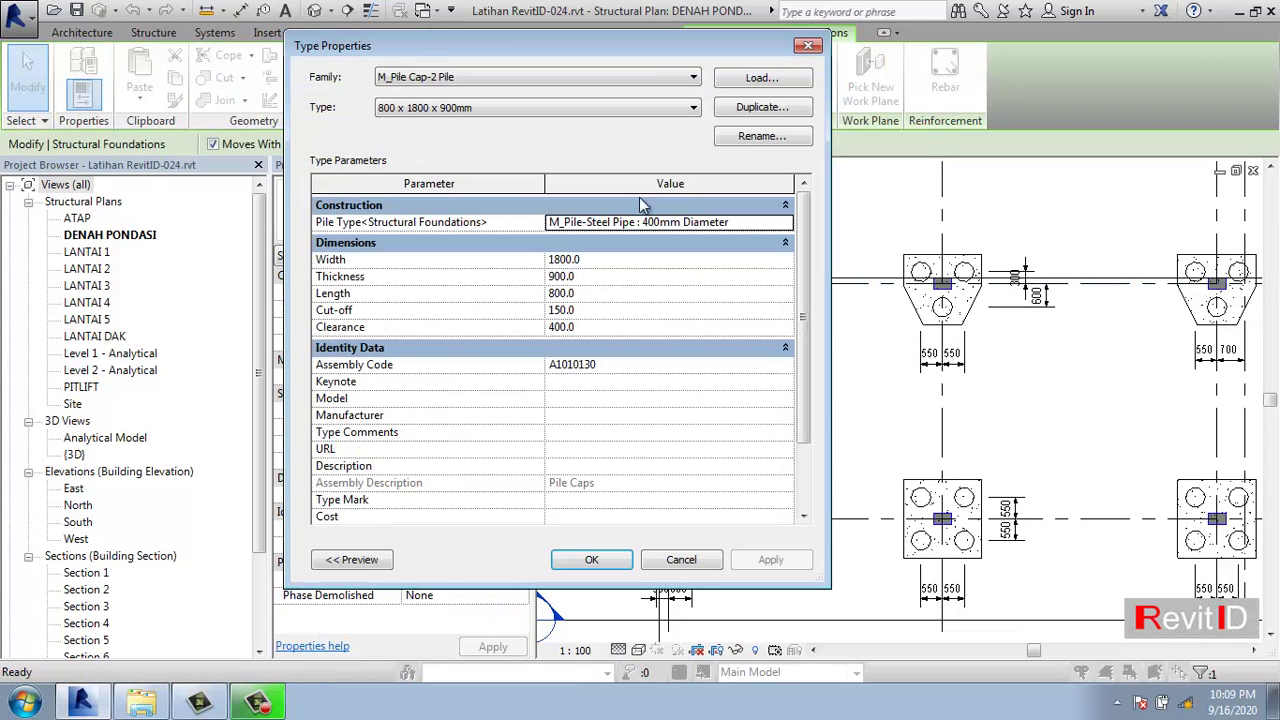
left_click(735, 142)
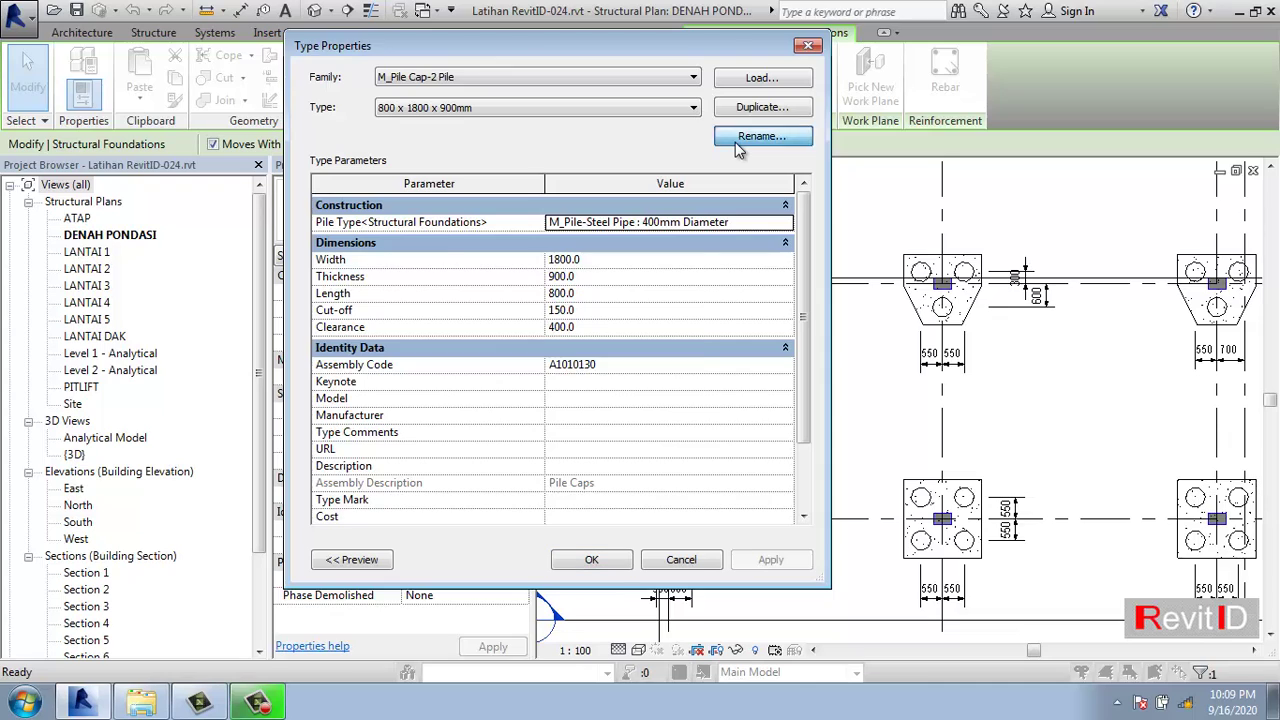
left_click(599, 314)
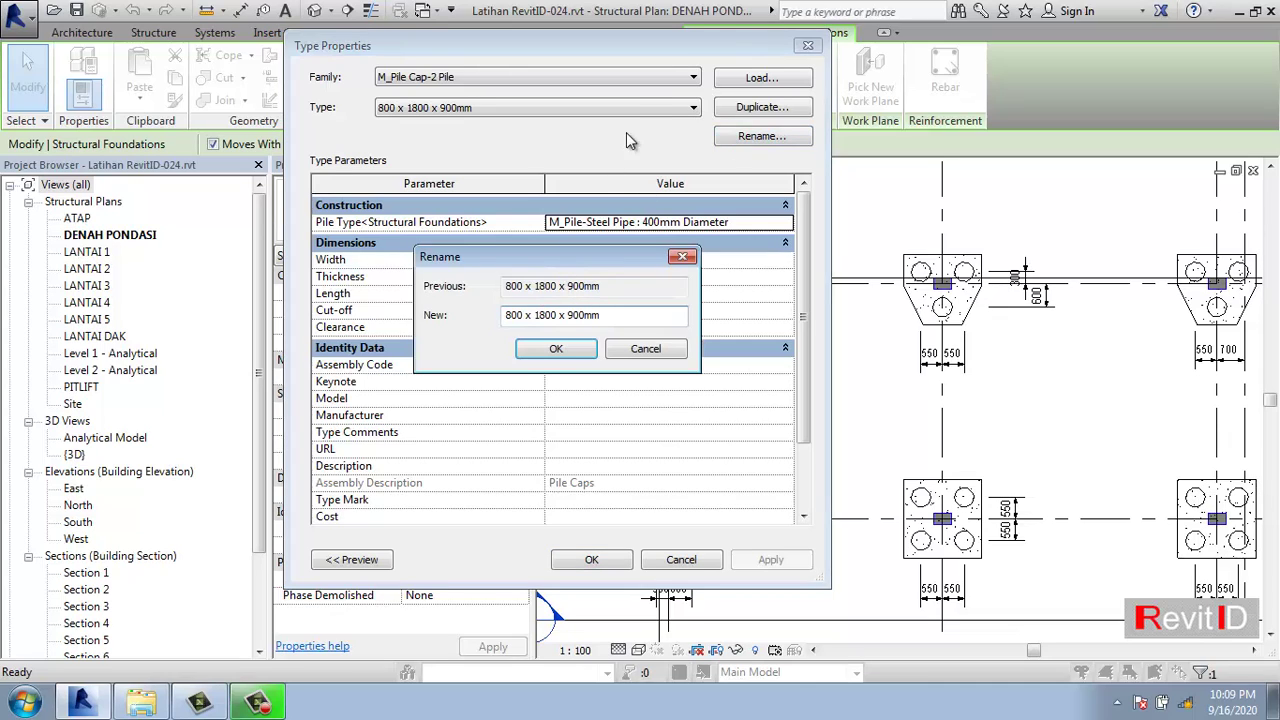
left_click_drag(622, 316, 300, 336)
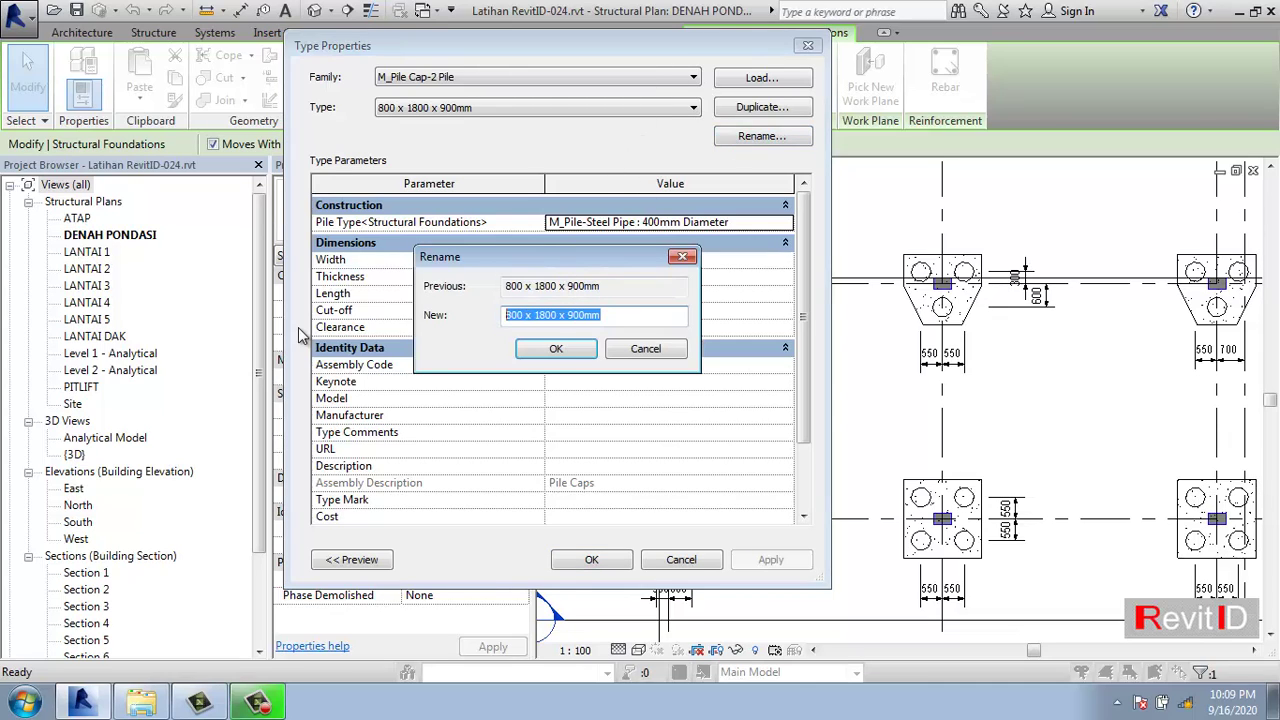
type("pc")
key("BackSpace")
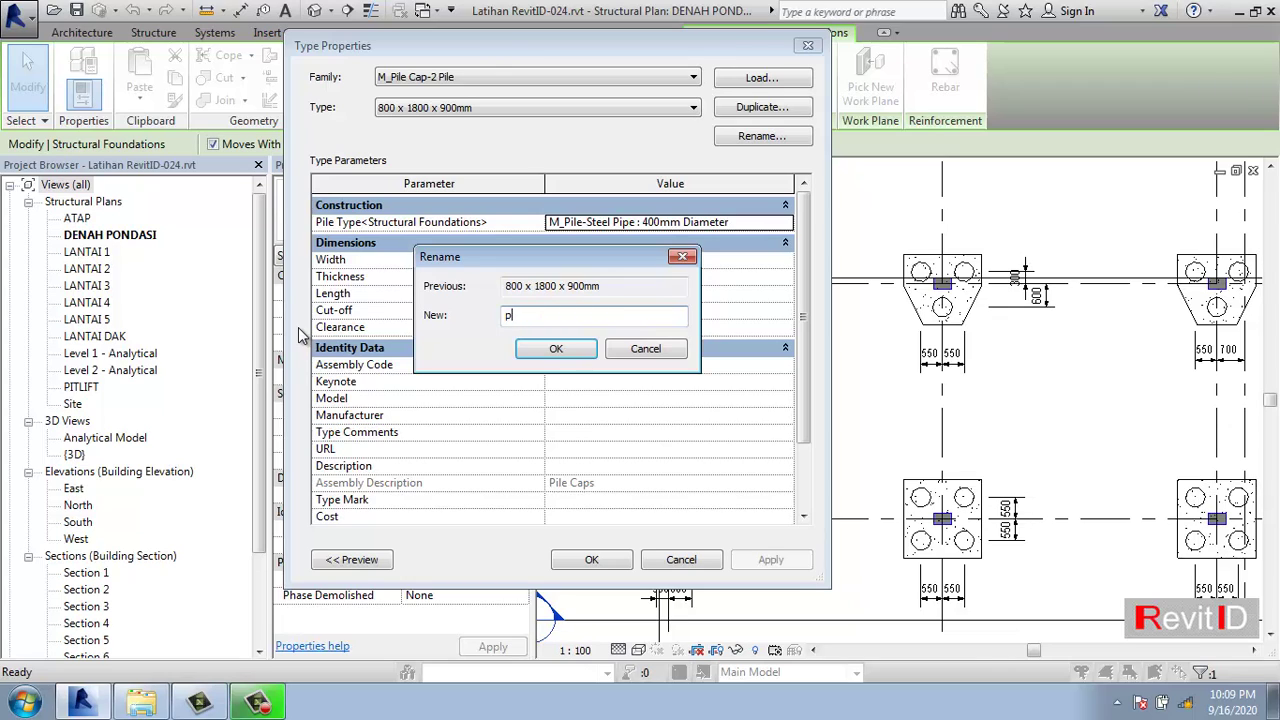
key("BackSpace")
type("pc")
key("Caps_Lock")
key("BackSpace")
key("BackSpace")
type("PC.1")
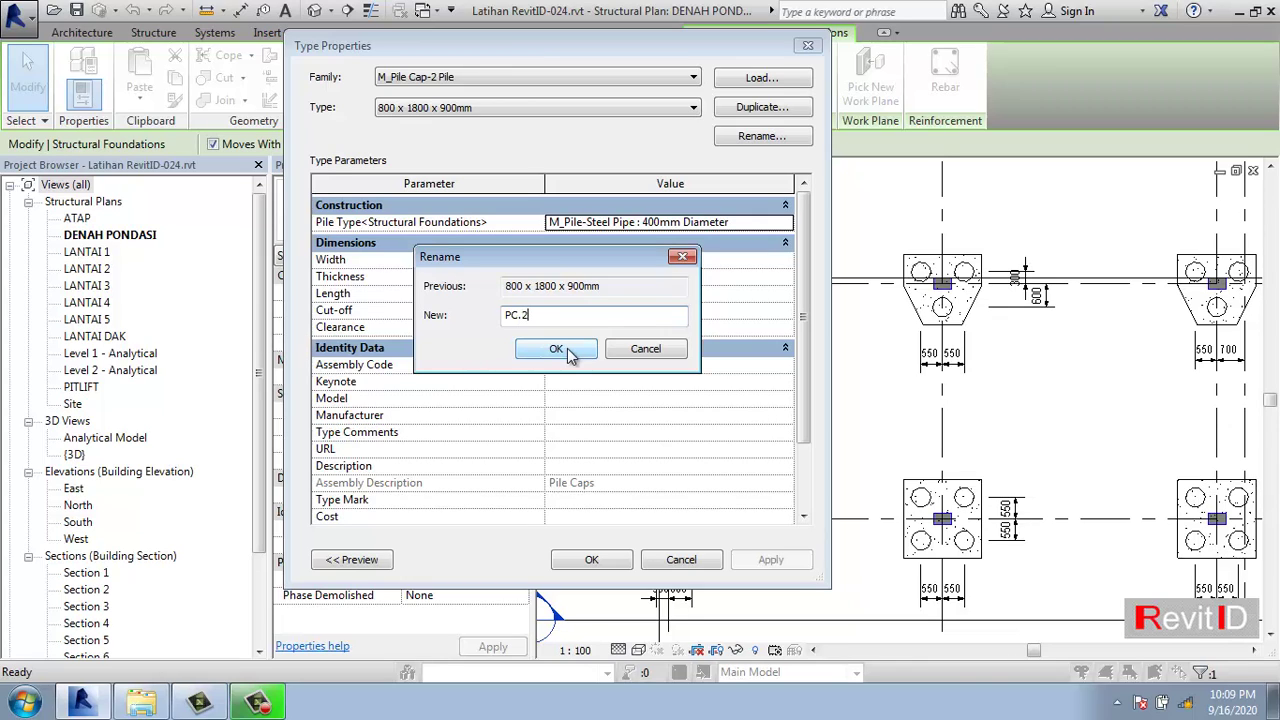
left_click(557, 352)
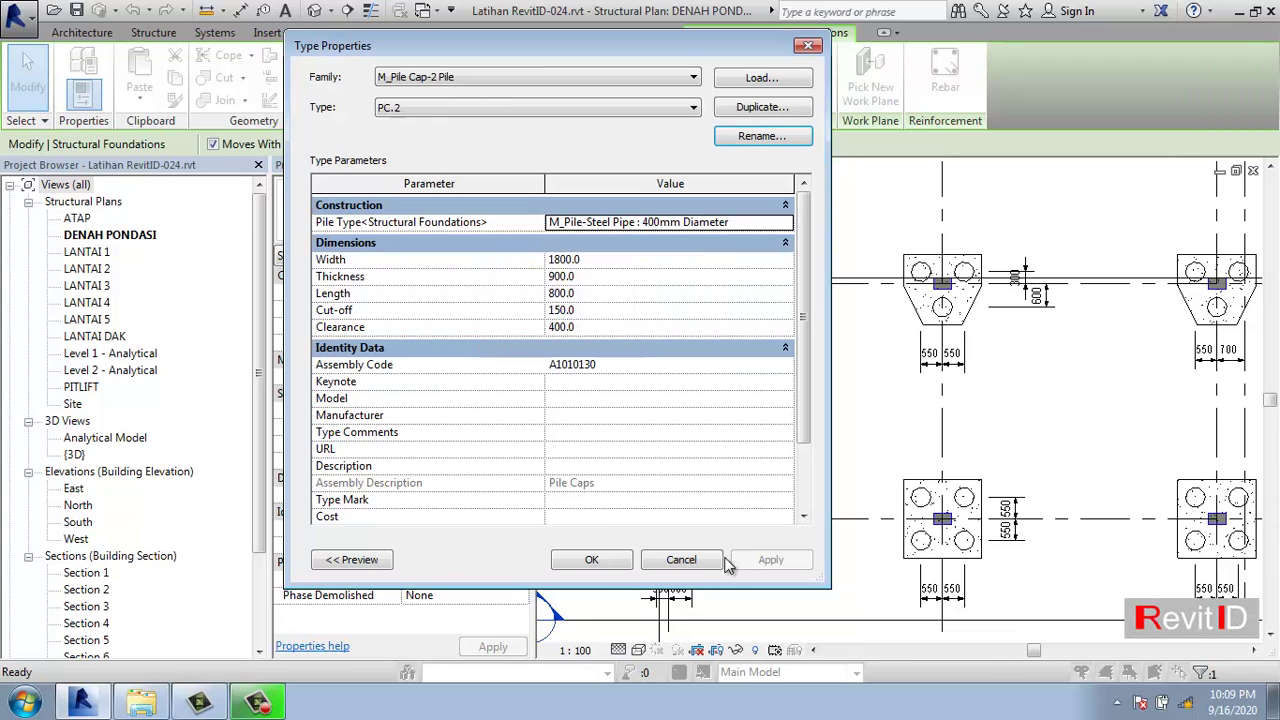
left_click(613, 567)
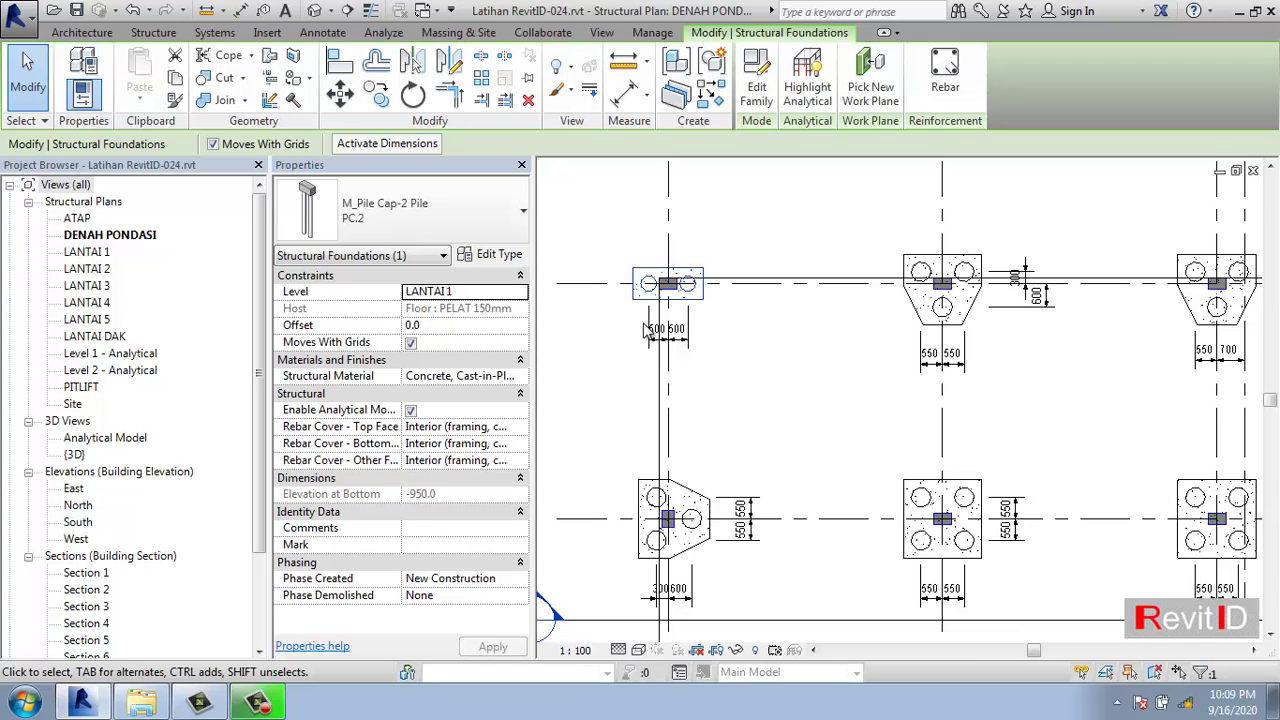
left_click(800, 343)
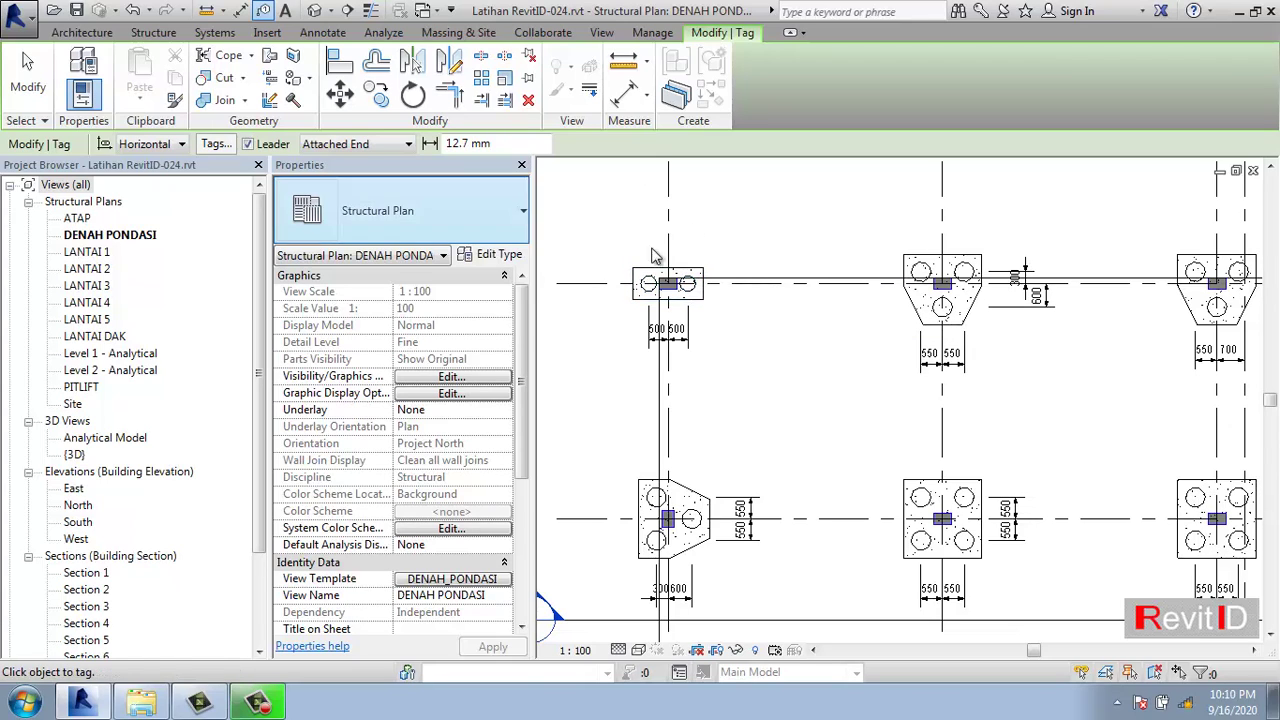
- Tag the upper-left two-pile cap by category without a leader, and move the tag just above the cap
scroll(672, 262, "up", 2)
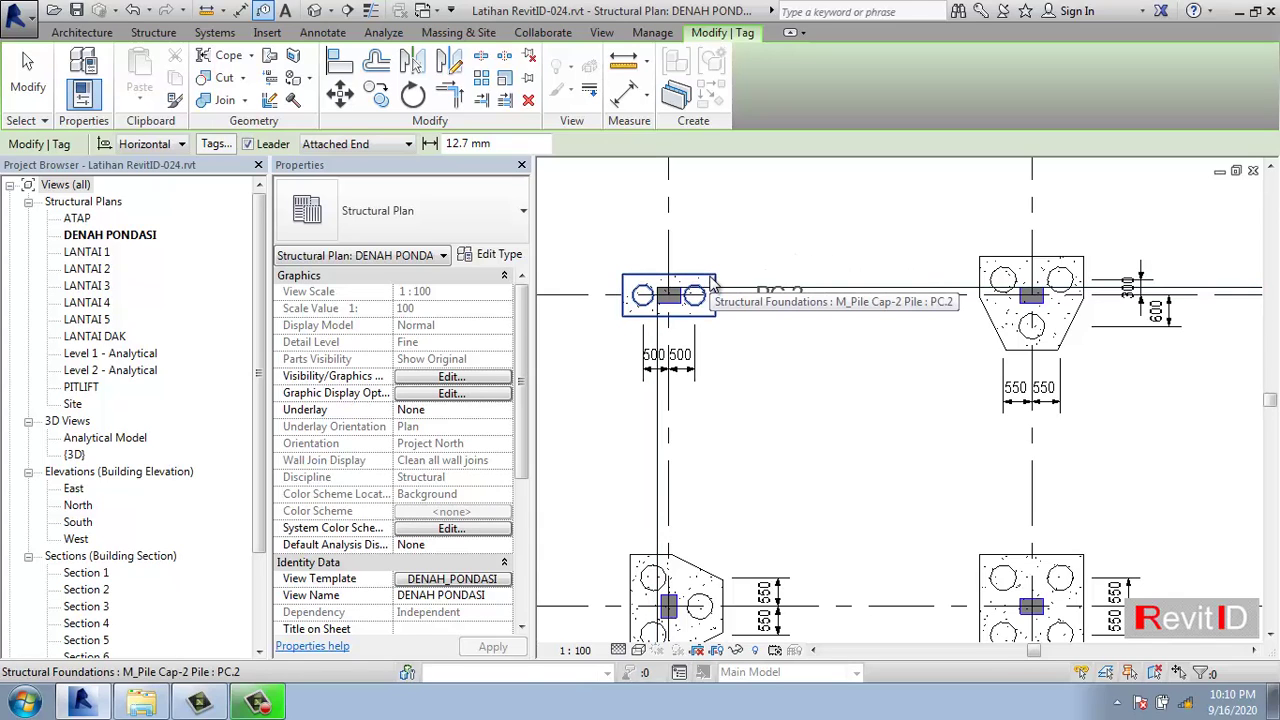
left_click(390, 146)
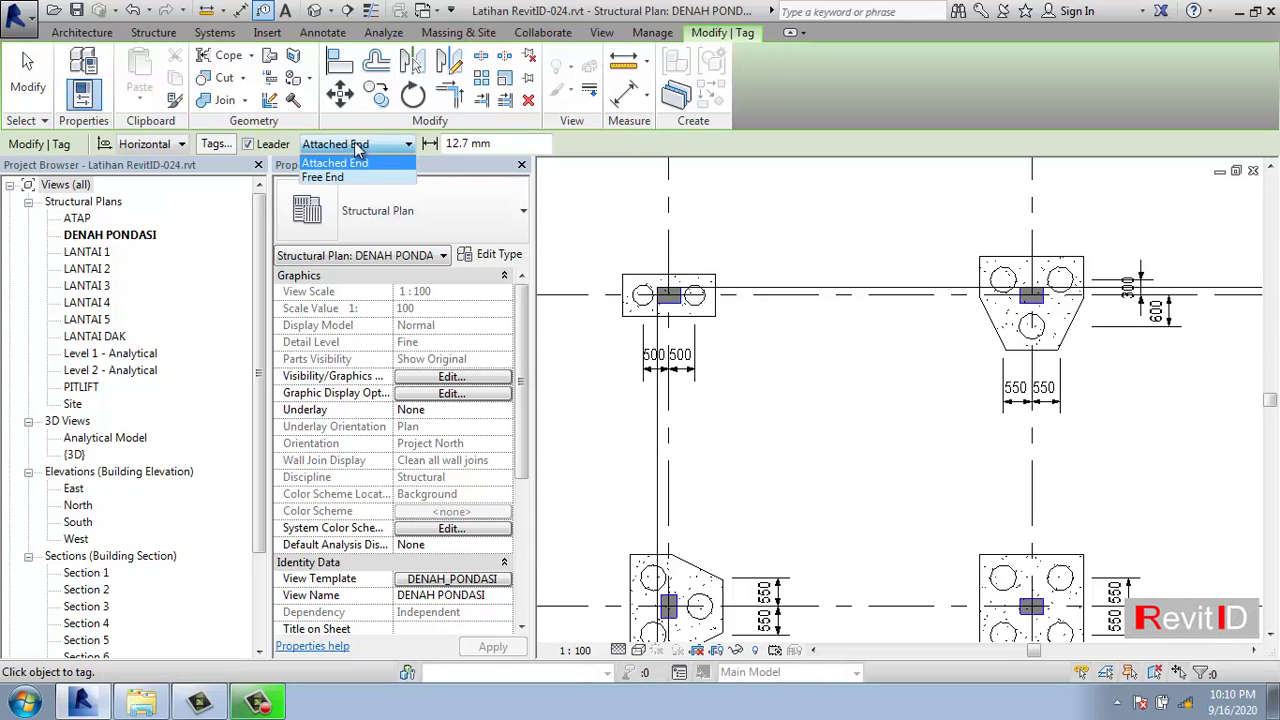
left_click(338, 179)
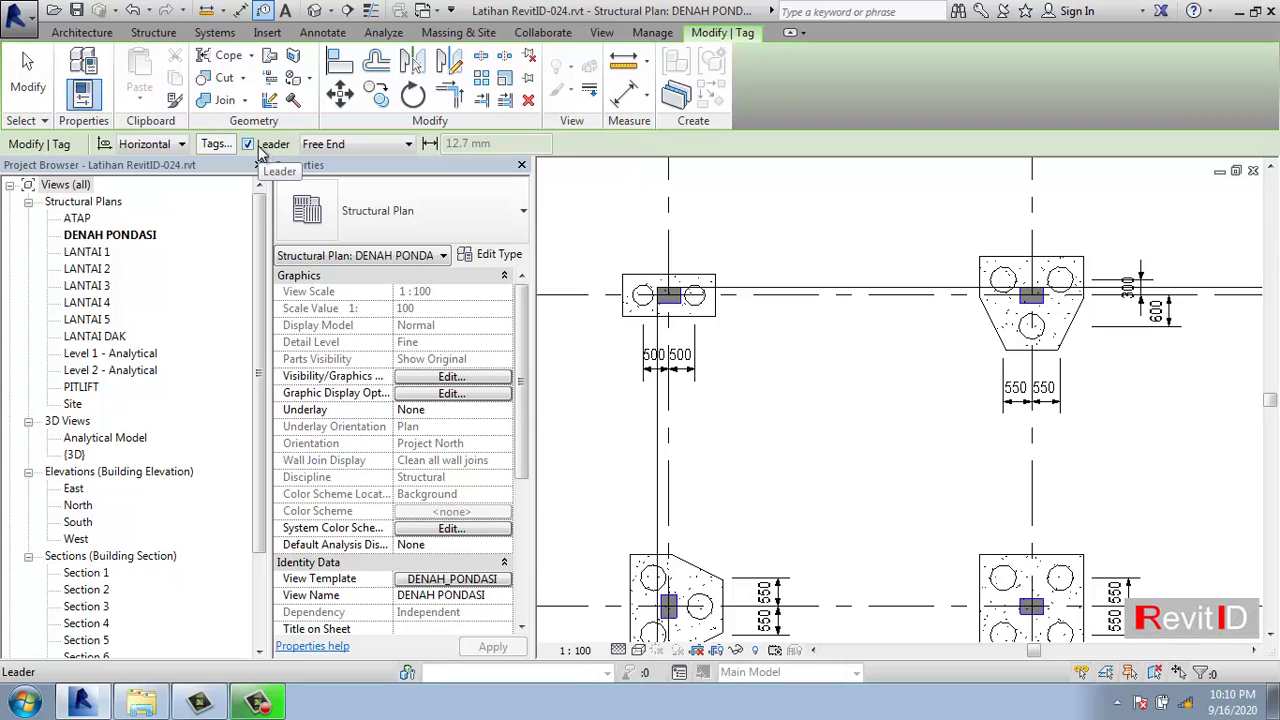
left_click(256, 146)
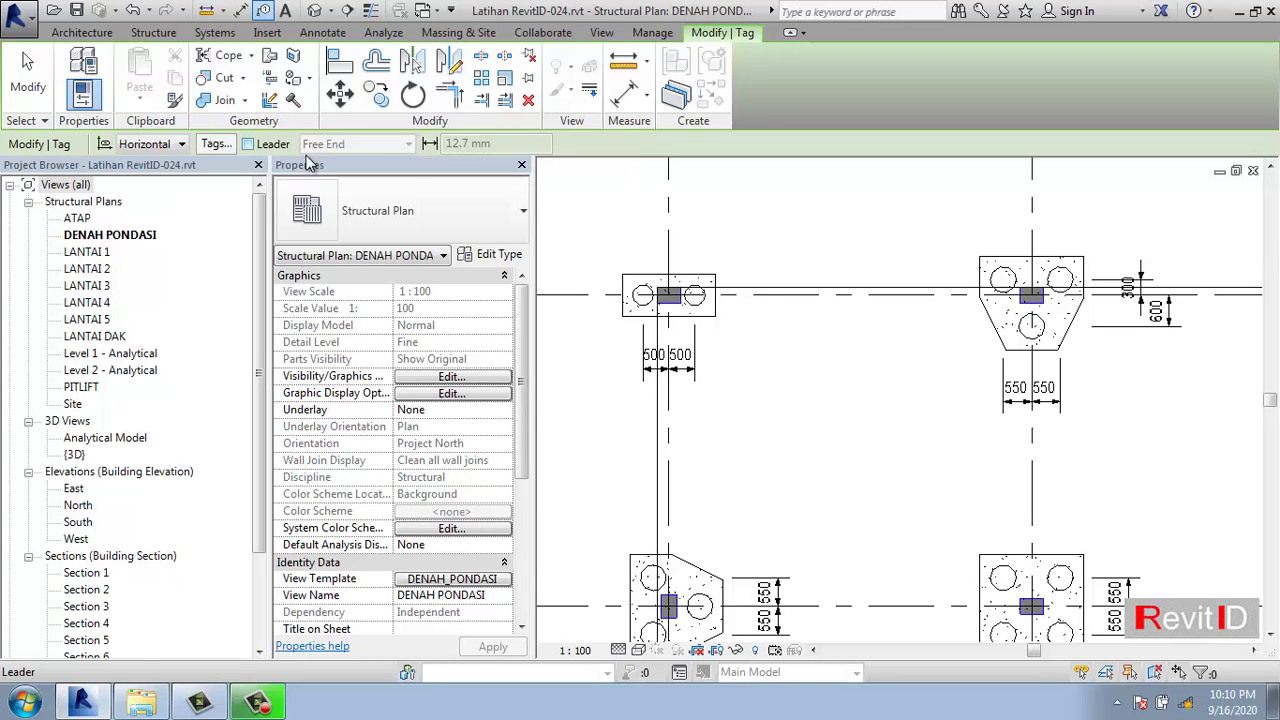
left_click(714, 322)
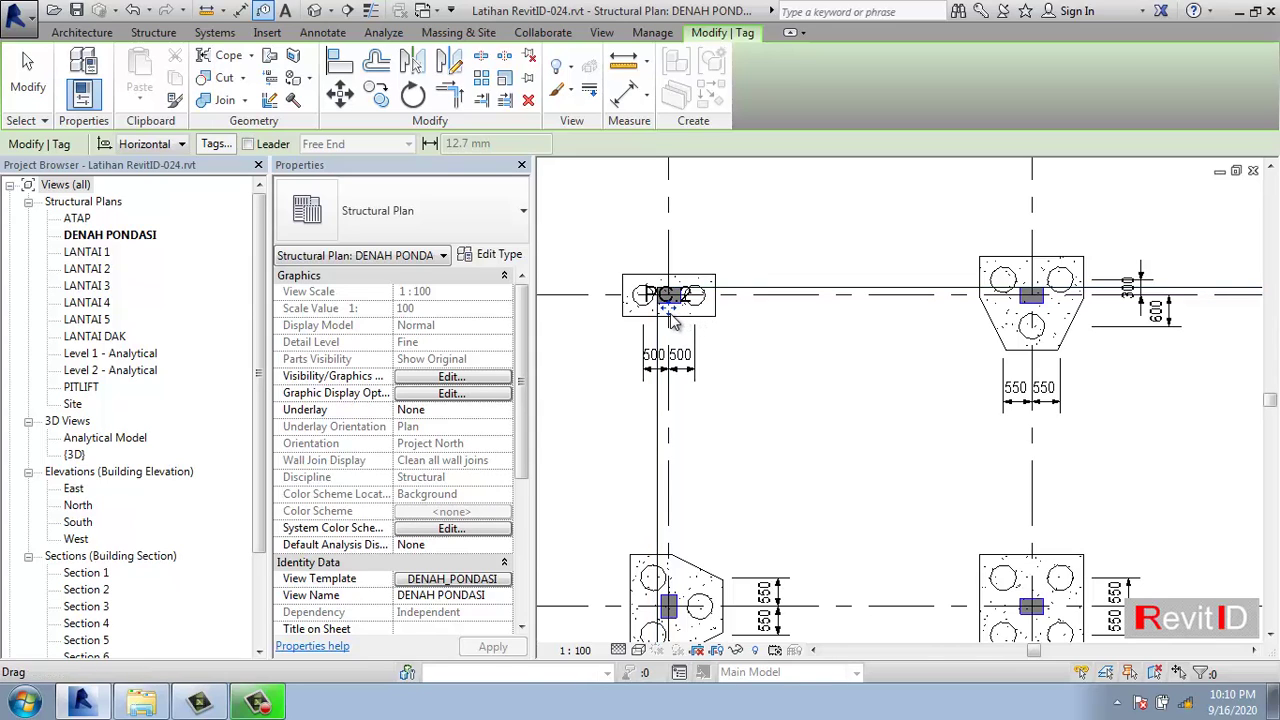
scroll(672, 318, "up", 5)
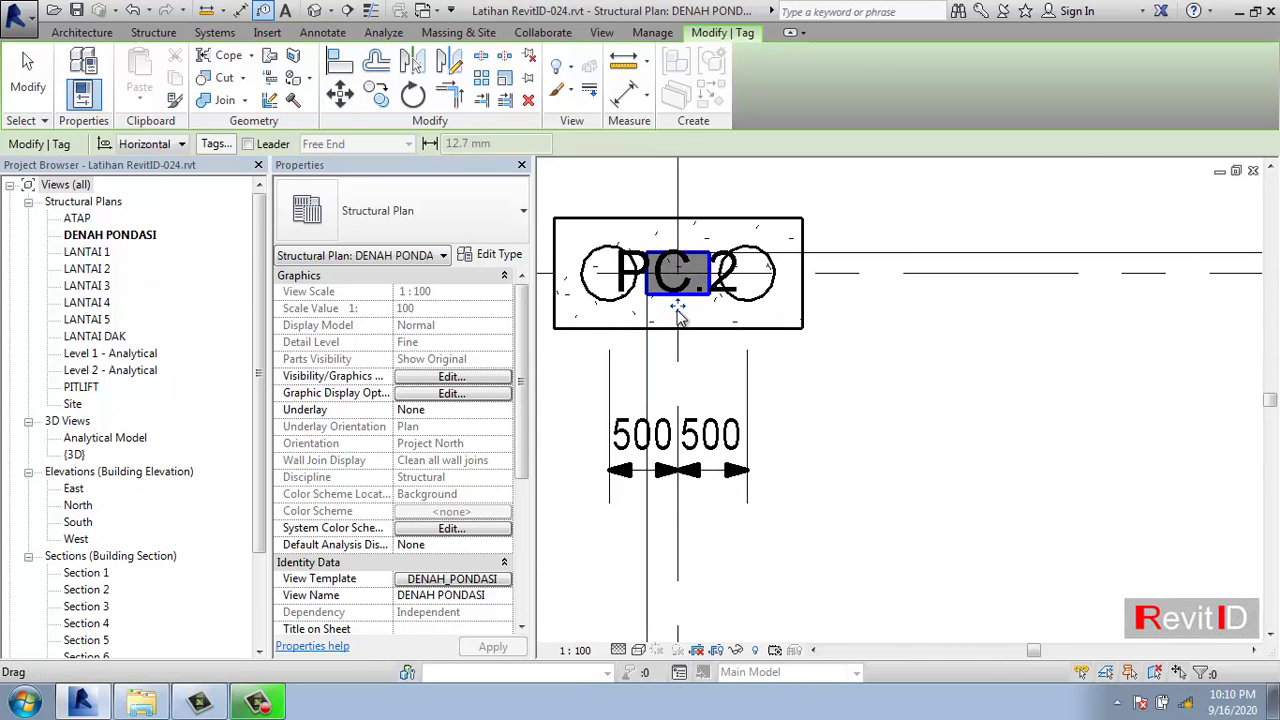
left_click_drag(679, 315, 766, 212)
- Tag the three-pile cap beside the upper-left two-pile cap by category without a leader, and move the tag above the cap
scroll(818, 304, "down", 4)
middle_click_drag(818, 304, 744, 317)
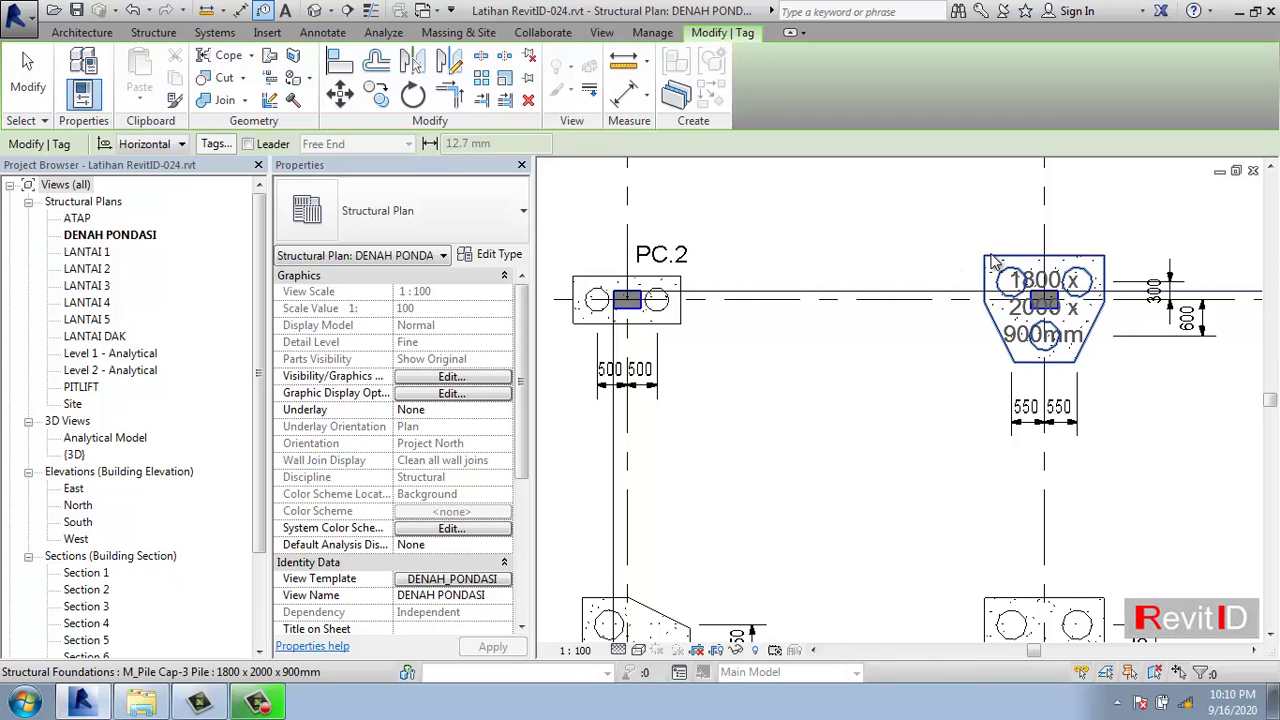
middle_click_drag(952, 270, 855, 288)
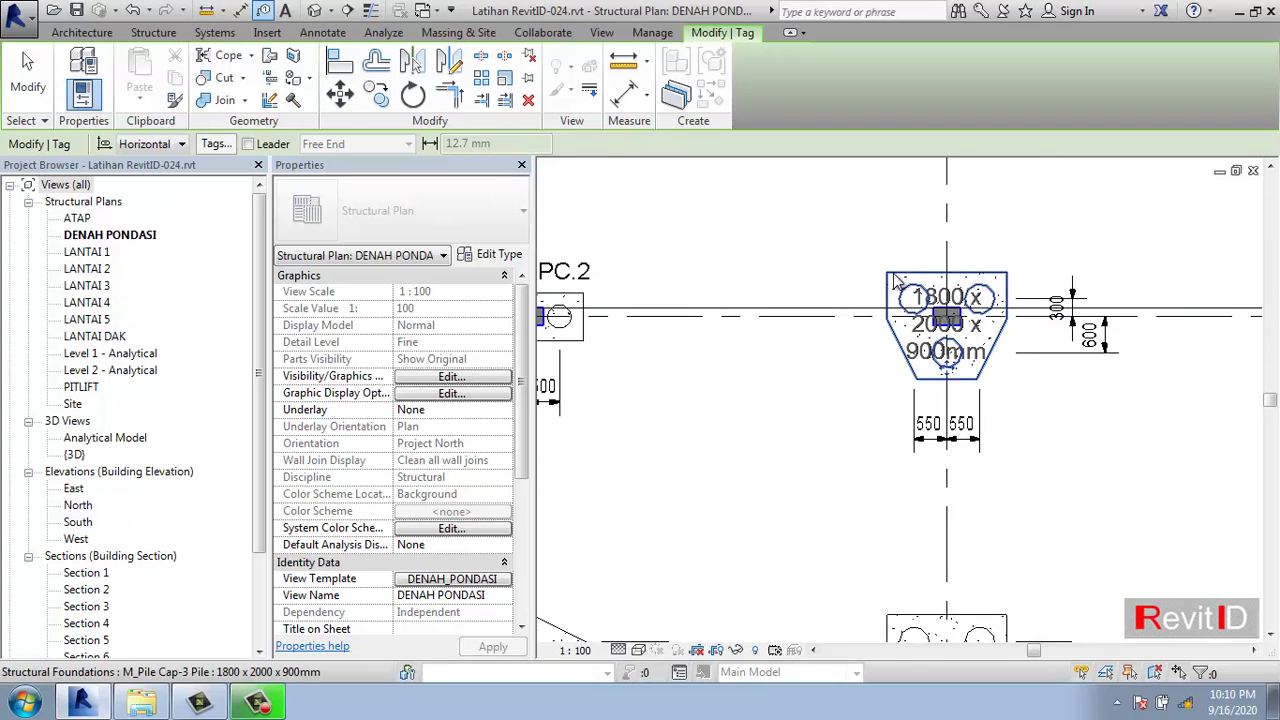
left_click(946, 355)
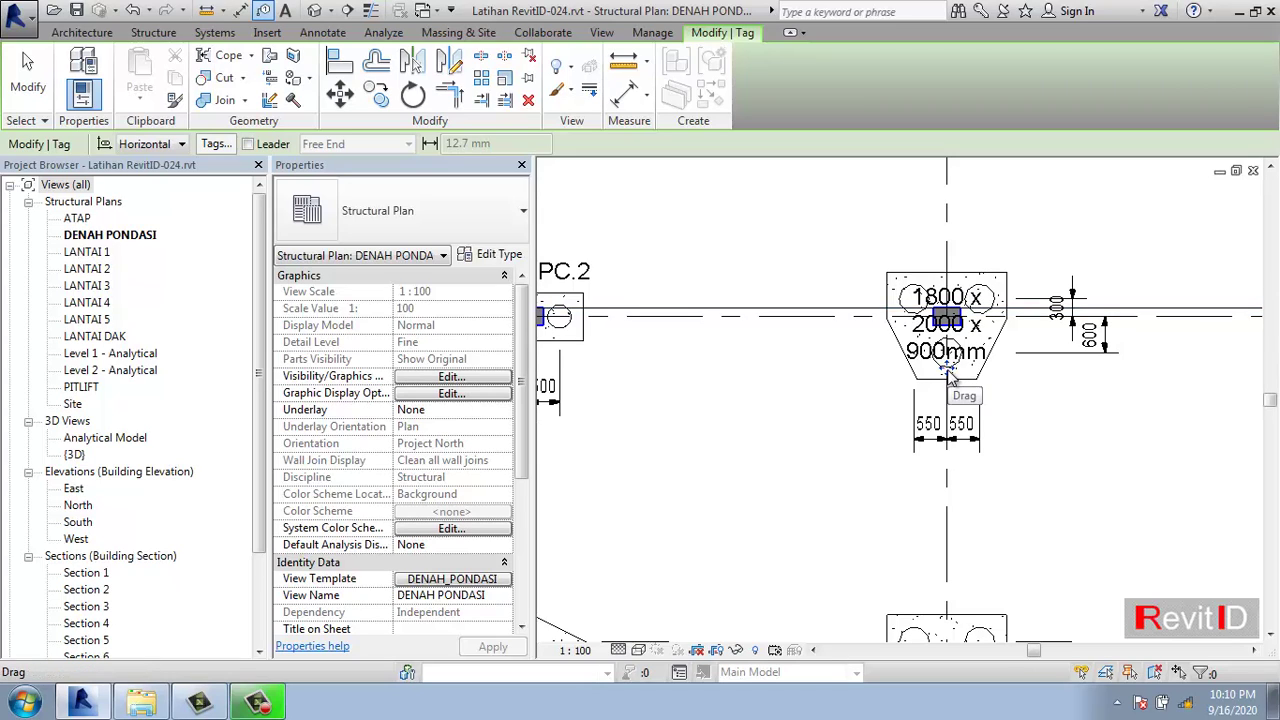
scroll(952, 375, "up", 3)
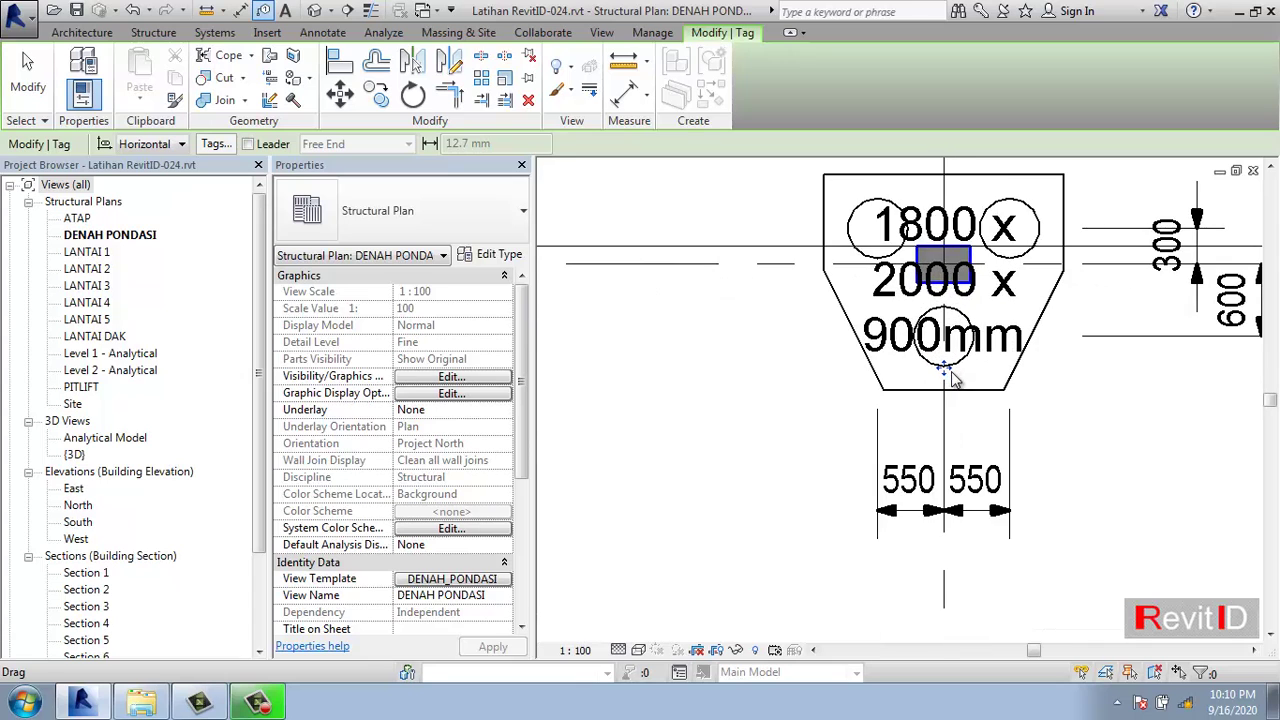
scroll(948, 380, "down", 1)
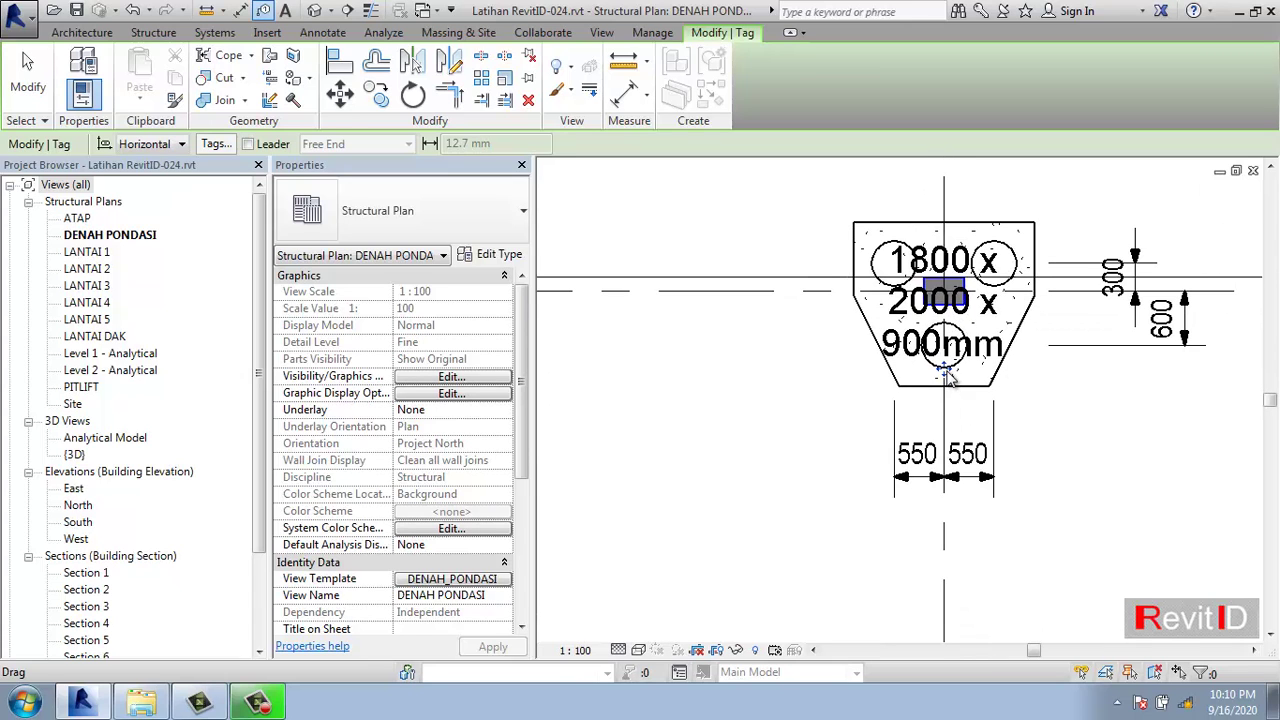
left_click_drag(946, 372, 1023, 228)
scroll(1023, 228, "down", 3)
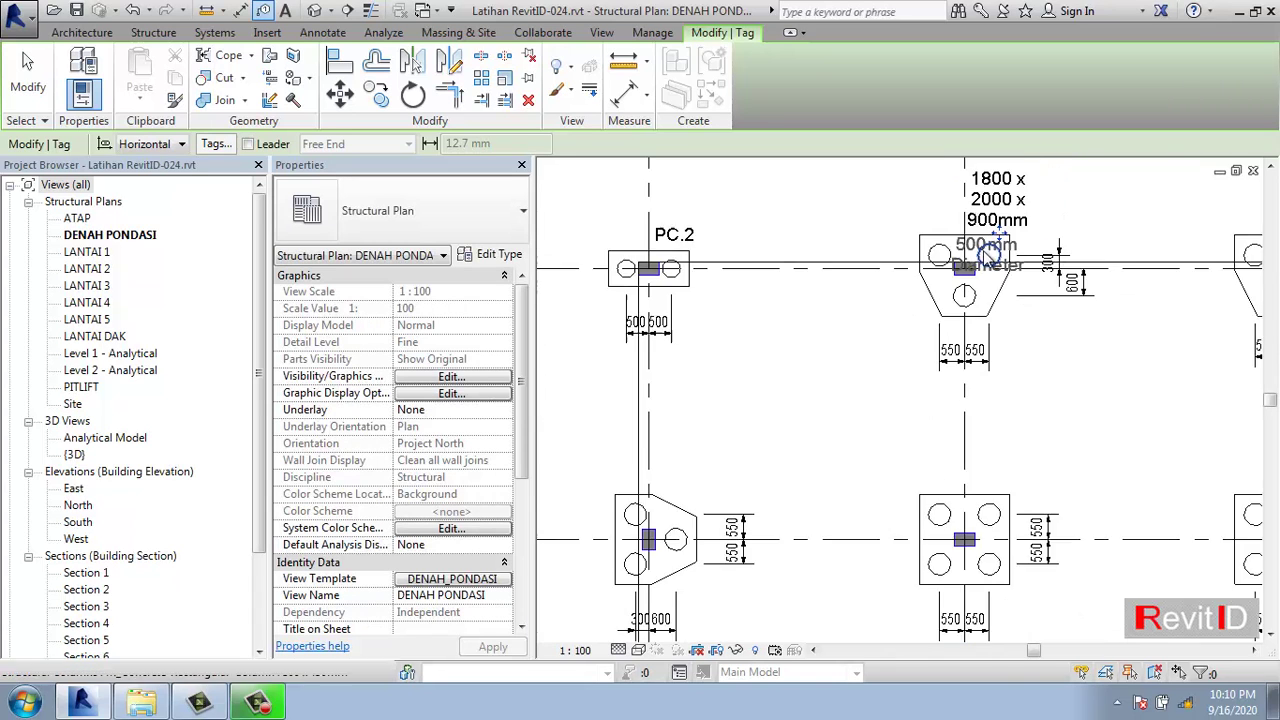
middle_click_drag(987, 256, 940, 350)
key("Escape")
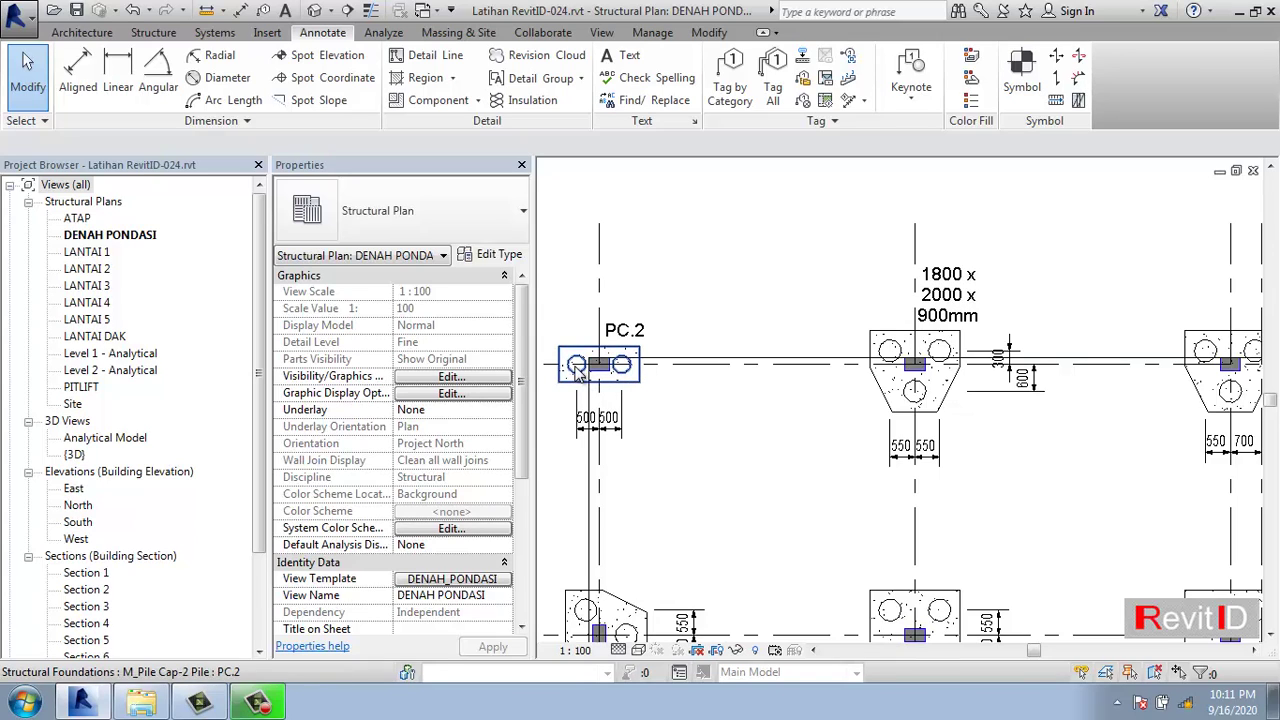
- Rename the type of the tagged three-pile cap in the top row to PC.3
left_click(897, 343)
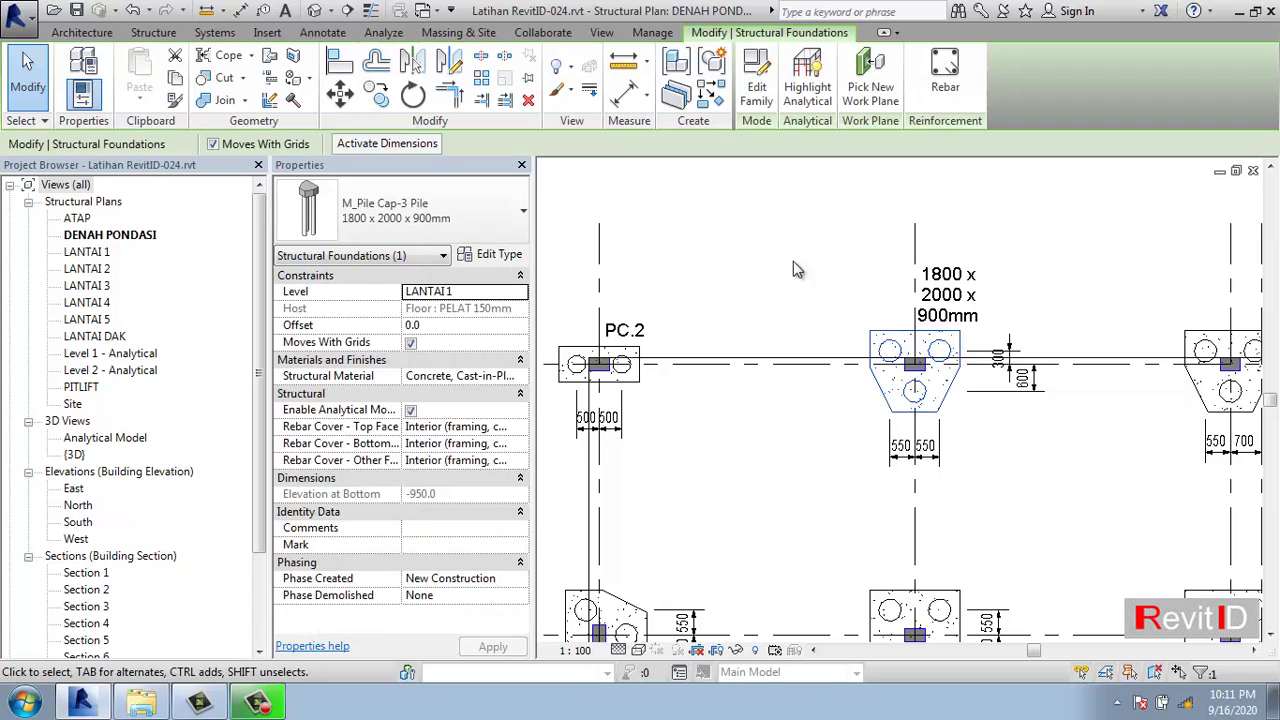
left_click(517, 259)
left_click(726, 139)
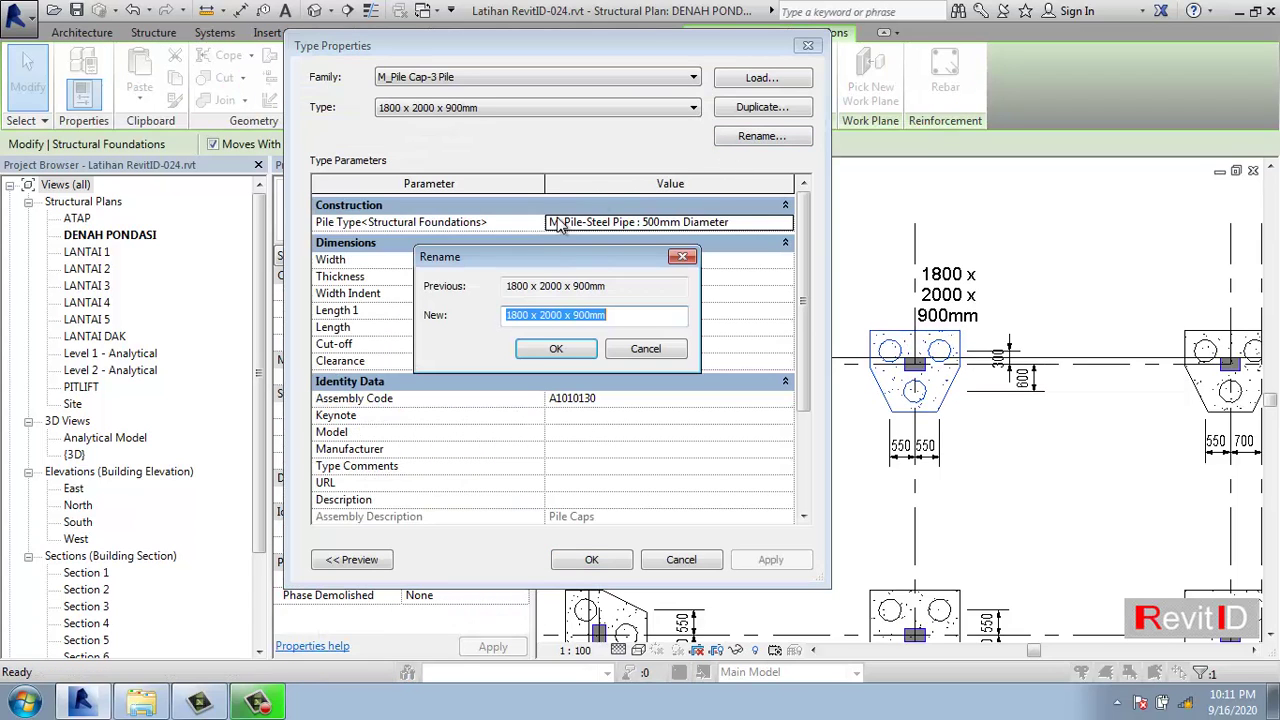
type("PC")
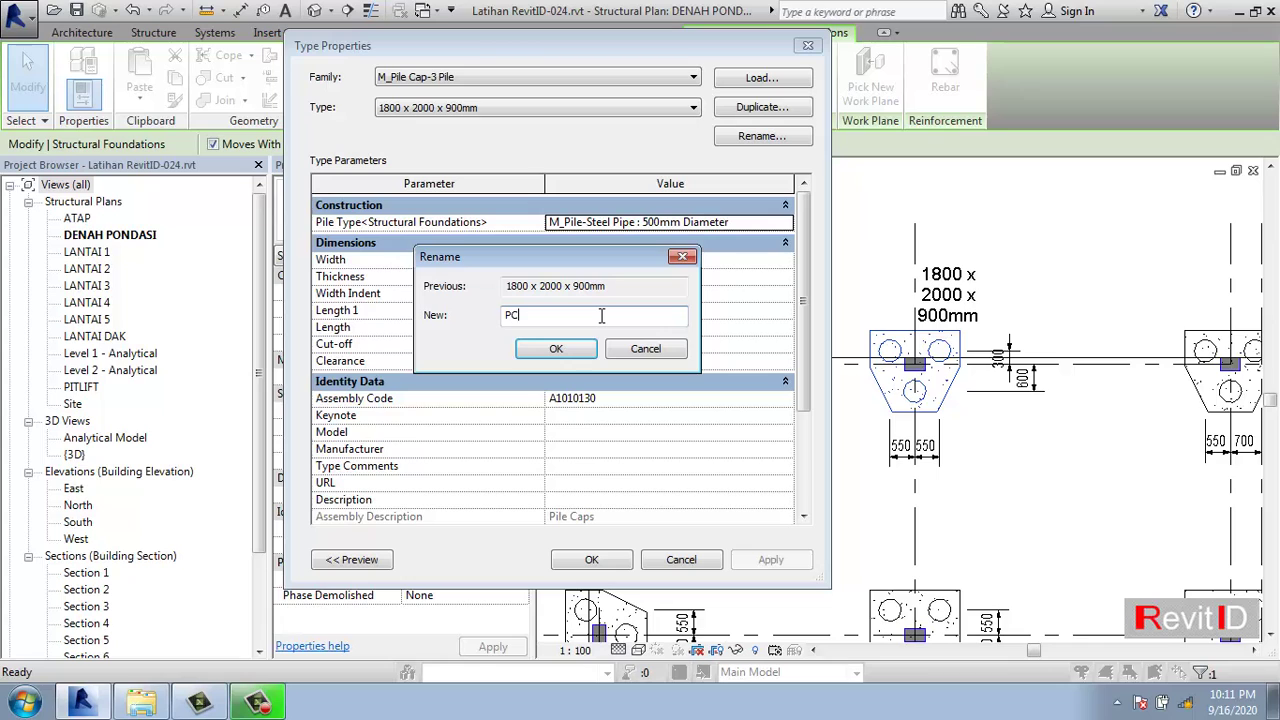
type(".3")
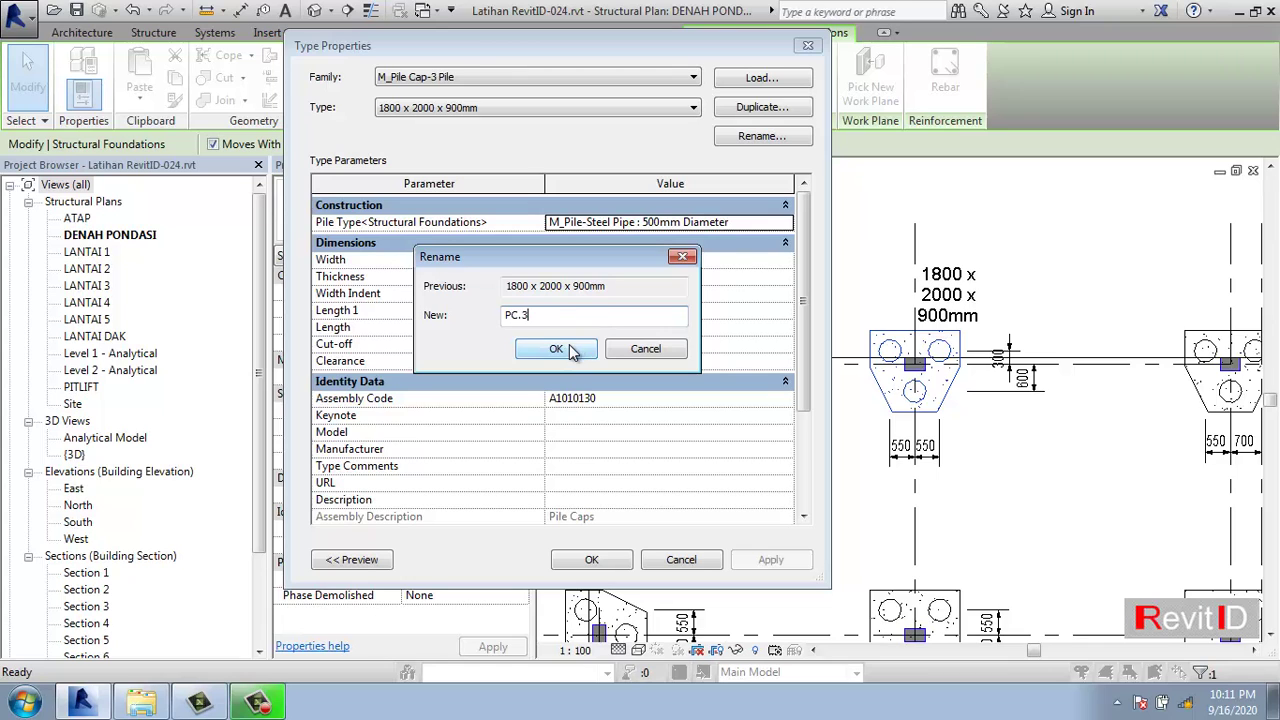
left_click(566, 349)
left_click(619, 563)
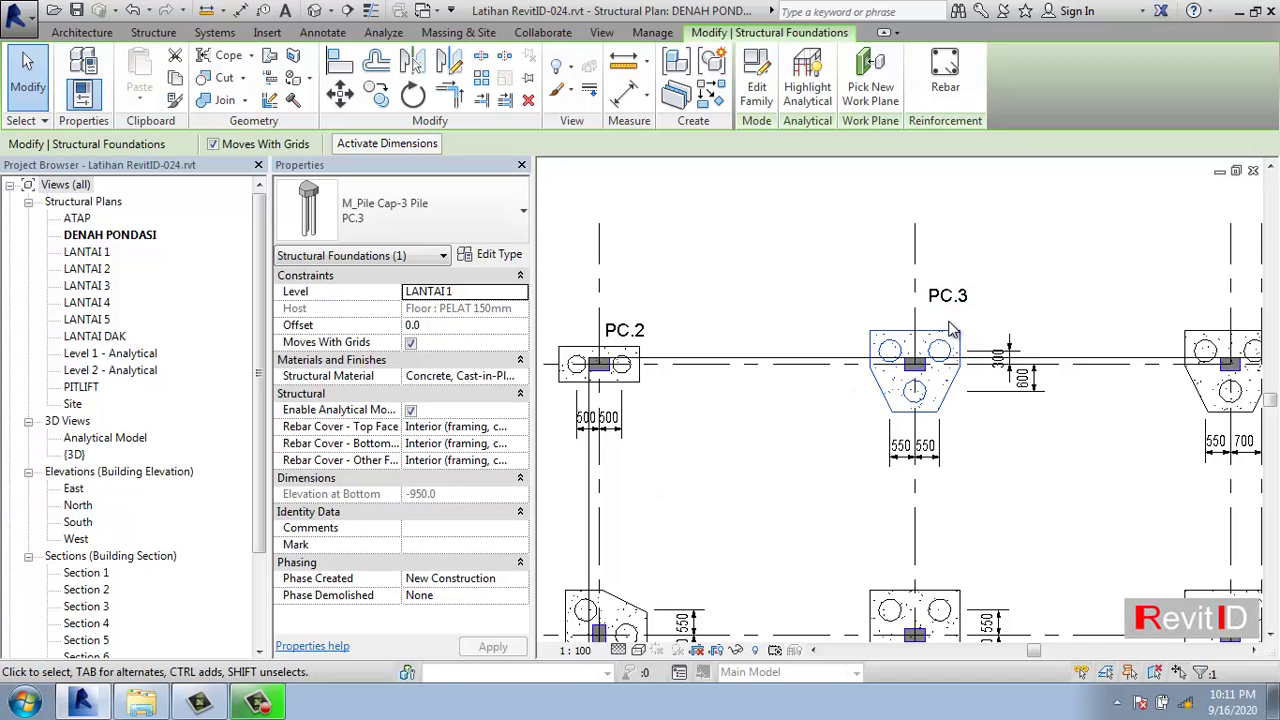
- Move the PC.3 tag down so it sits just above its three-pile cap
middle_click_drag(950, 322, 910, 326)
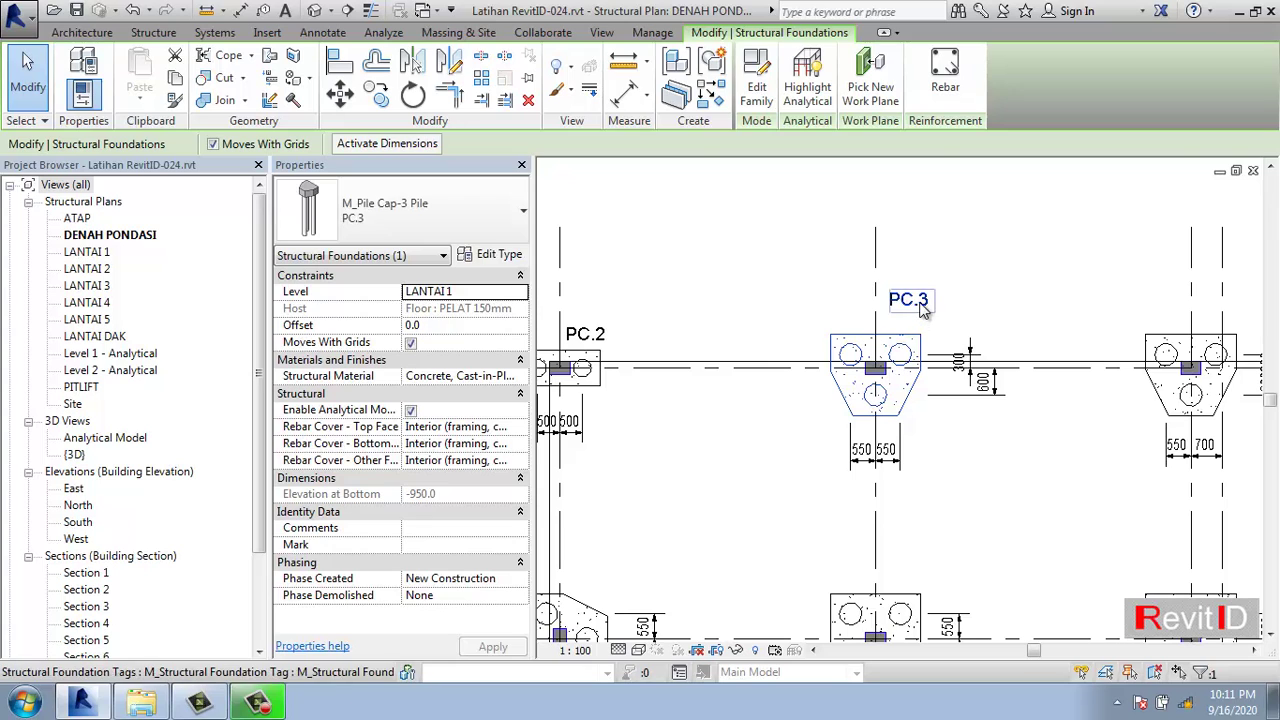
left_click_drag(923, 310, 926, 324)
scroll(922, 328, "up", 2)
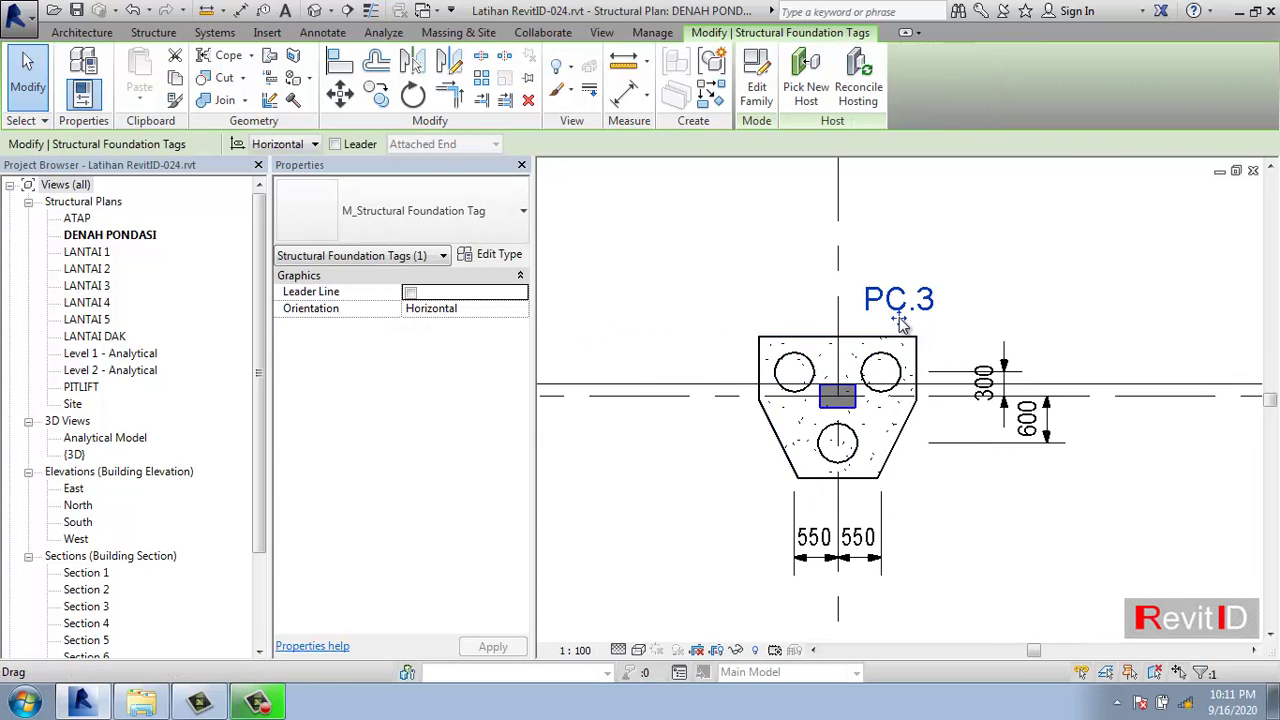
scroll(903, 329, "down", 4)
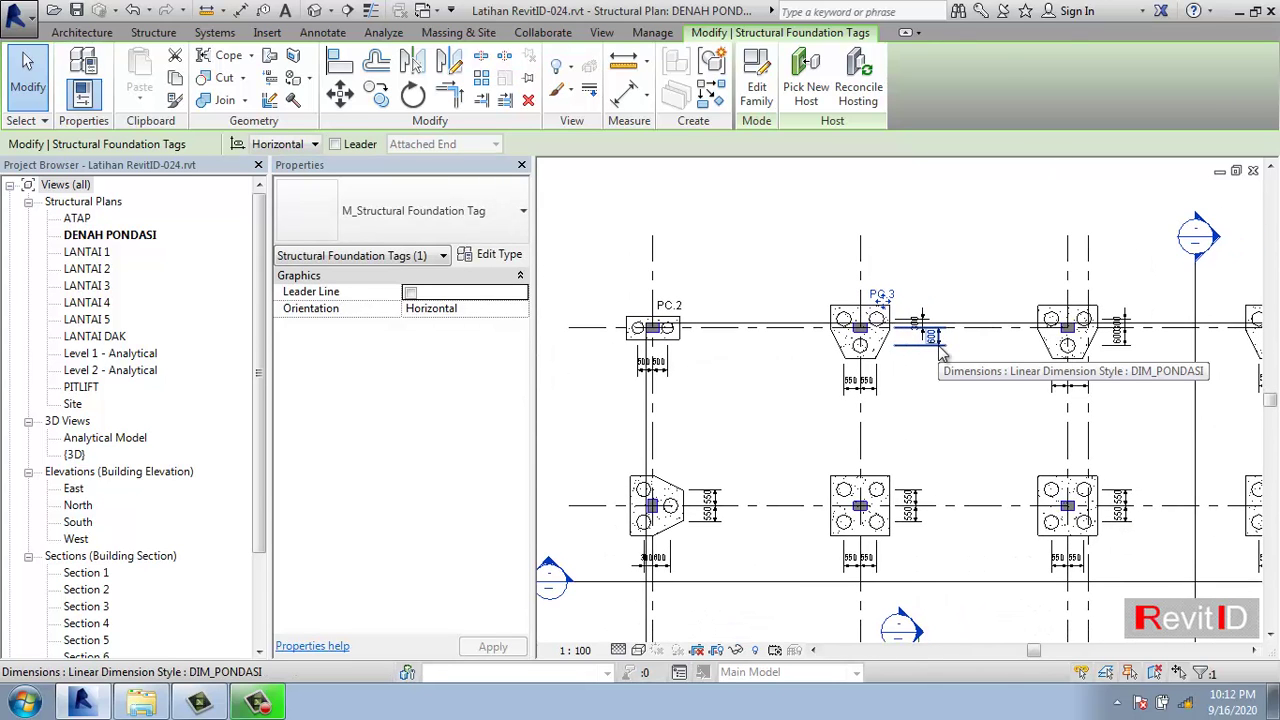
key("Escape")
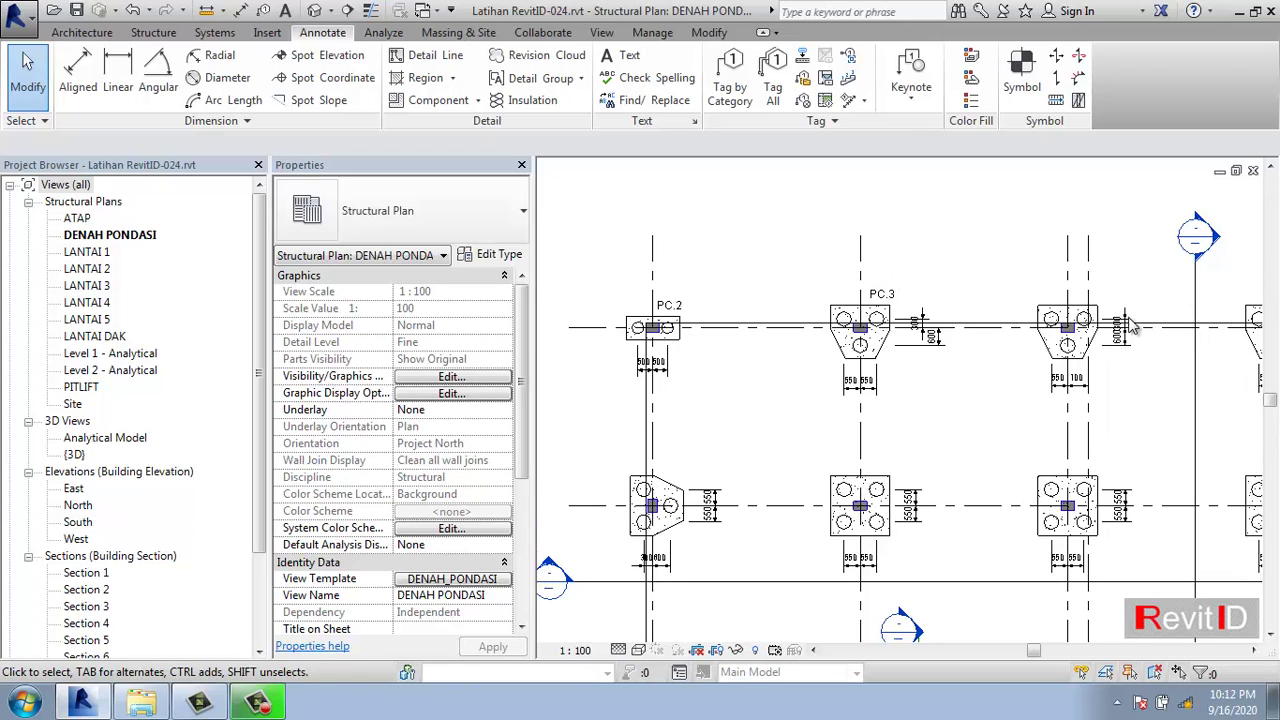
- Rename the type of the four-pile cap on grid 3 in the second row to PC.4
middle_click_drag(948, 415, 927, 387)
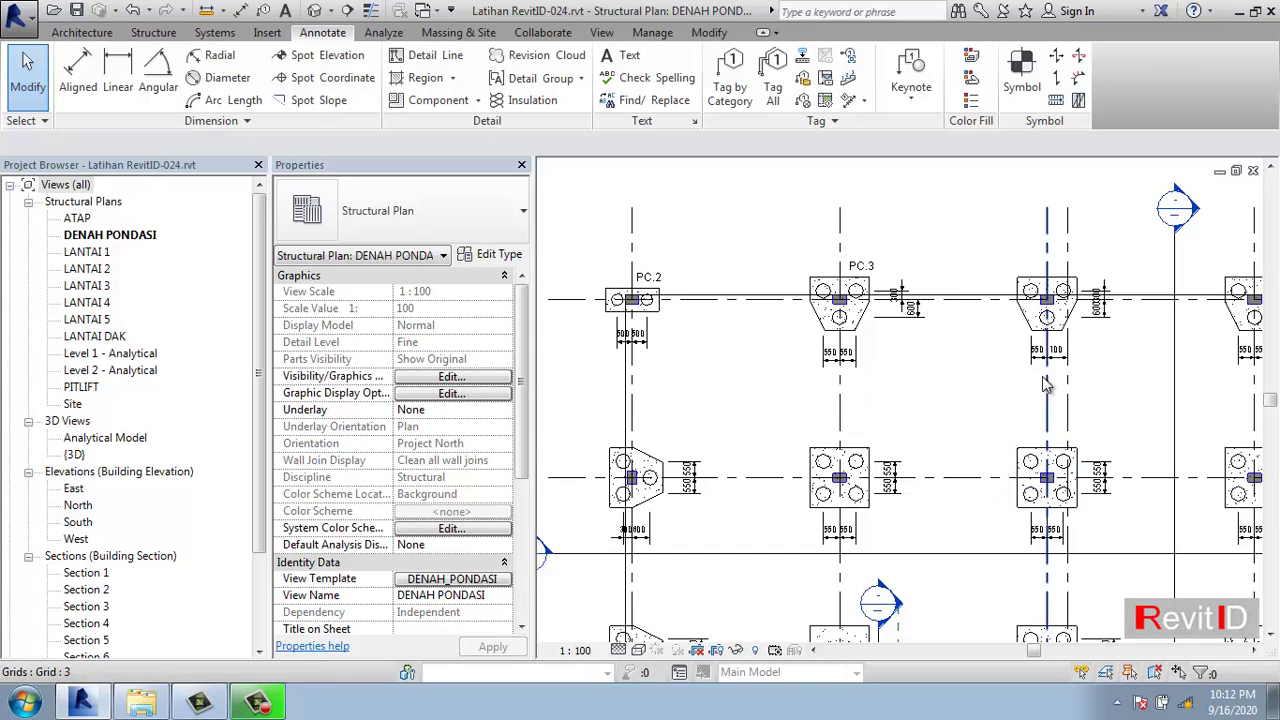
left_click(1030, 462)
left_click(492, 254)
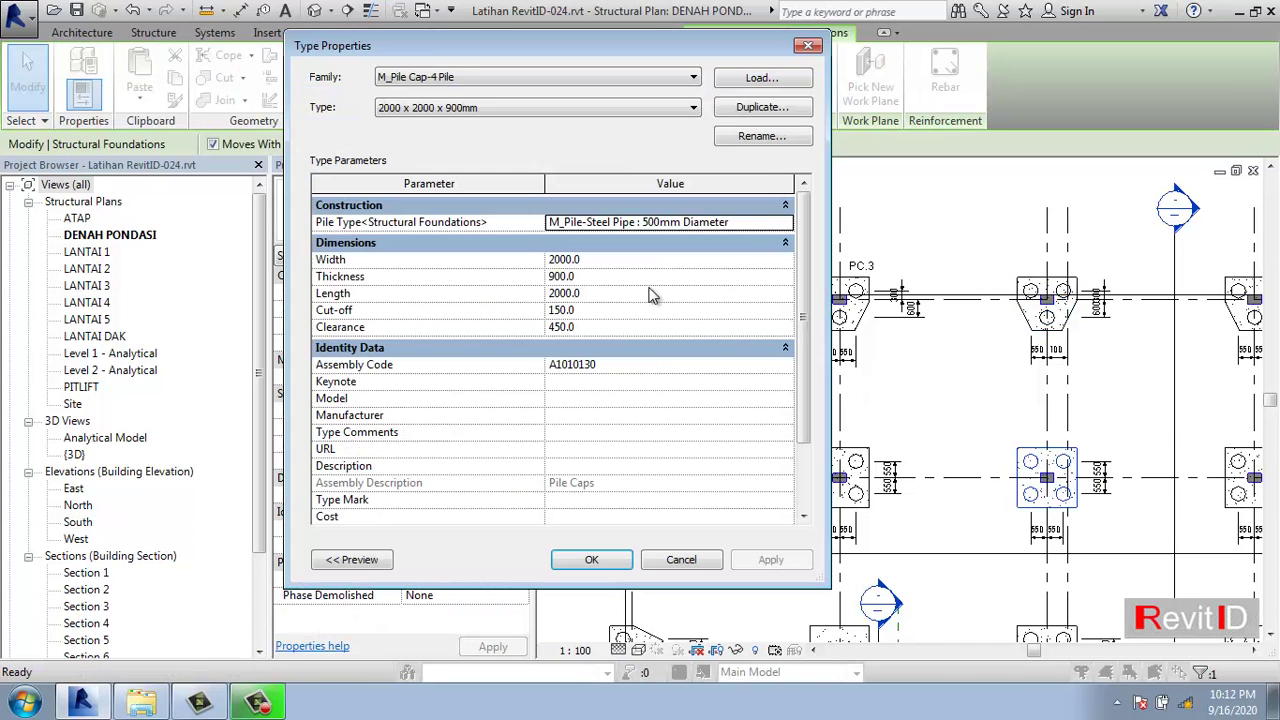
left_click(760, 137)
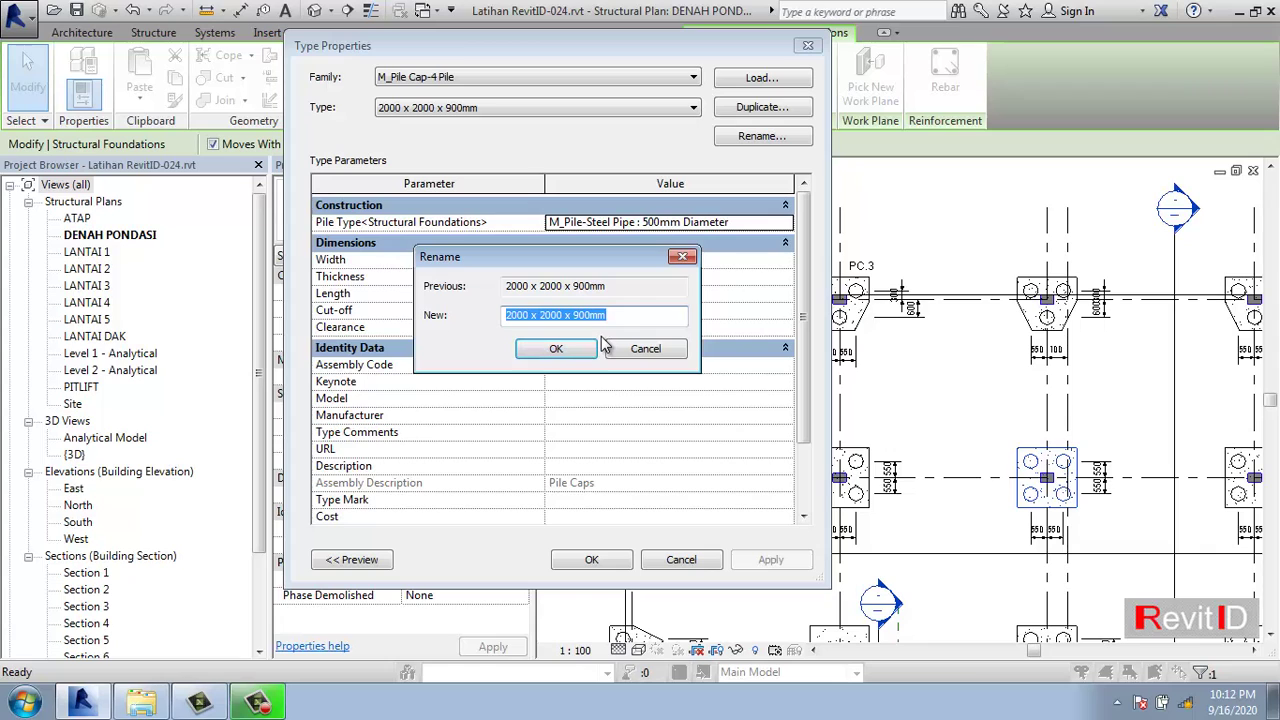
type("P")
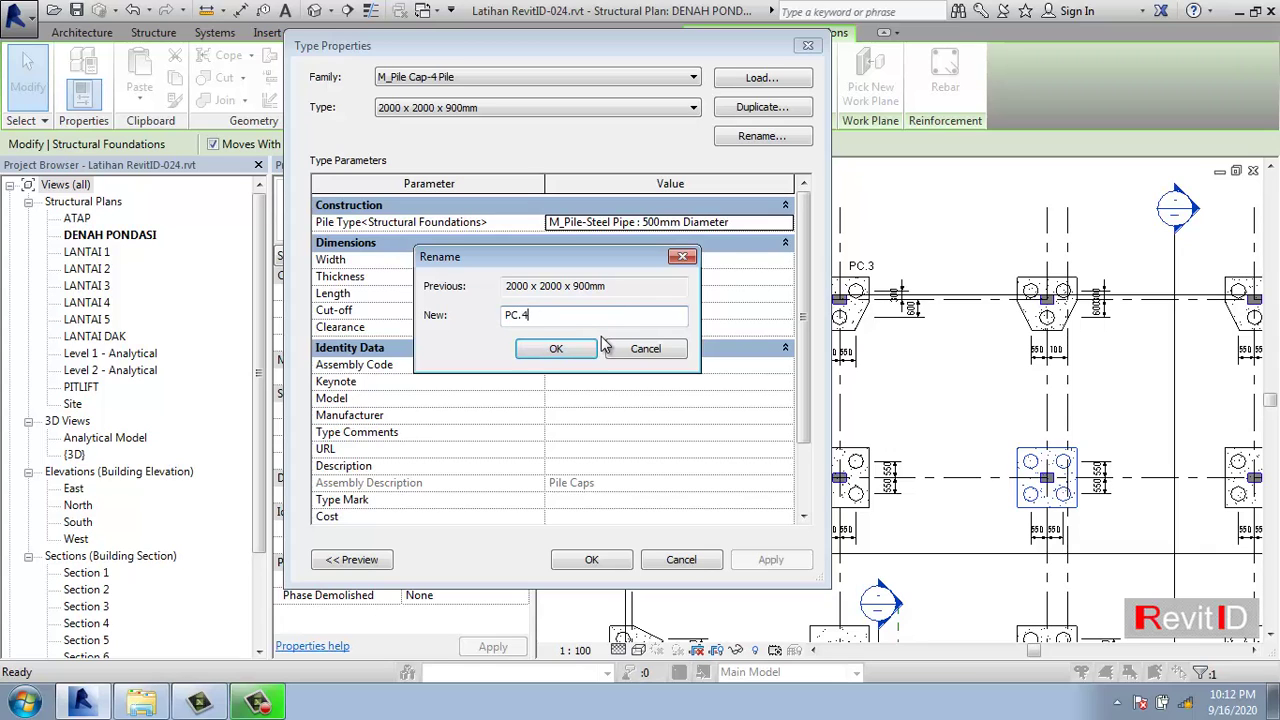
type("C.4")
left_click(578, 350)
left_click(590, 559)
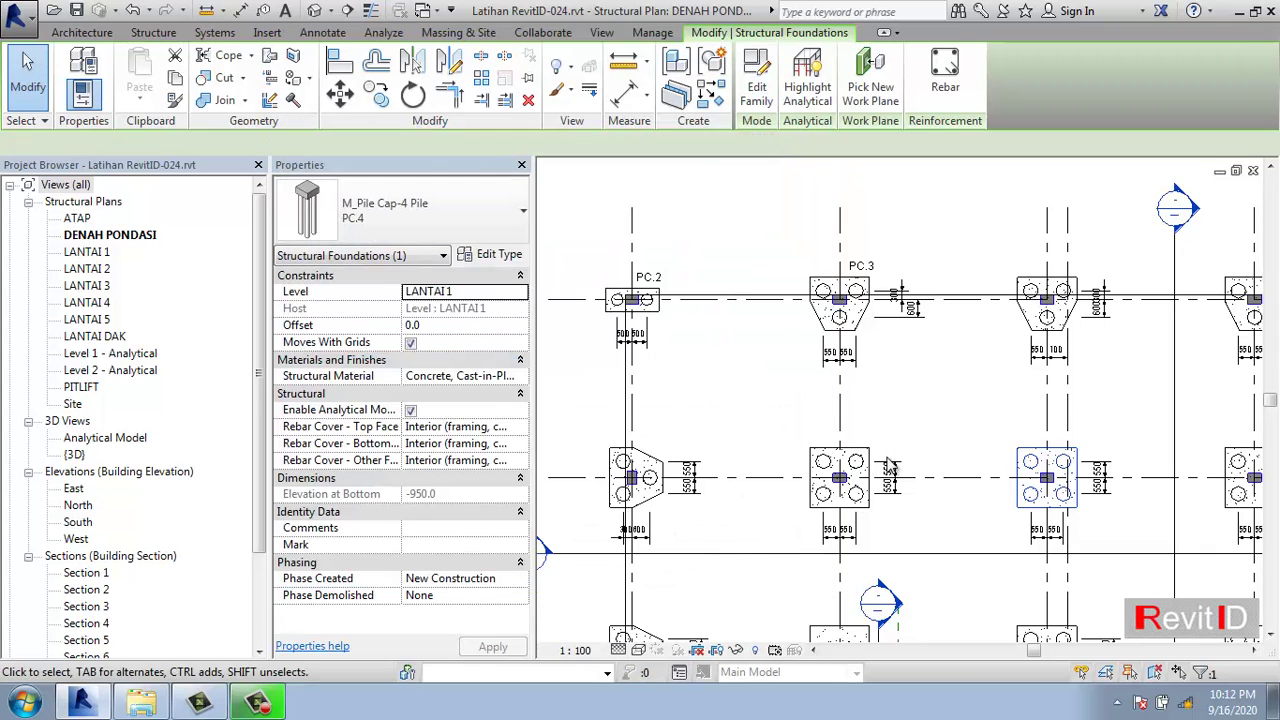
- Examine the untagged pile caps across the rows of the foundation plan
middle_click_drag(995, 446, 952, 370)
left_click(953, 372)
scroll(955, 376, "down", 1)
middle_click_drag(911, 491, 928, 454)
middle_click_drag(826, 409, 787, 446)
scroll(854, 482, "down", 2)
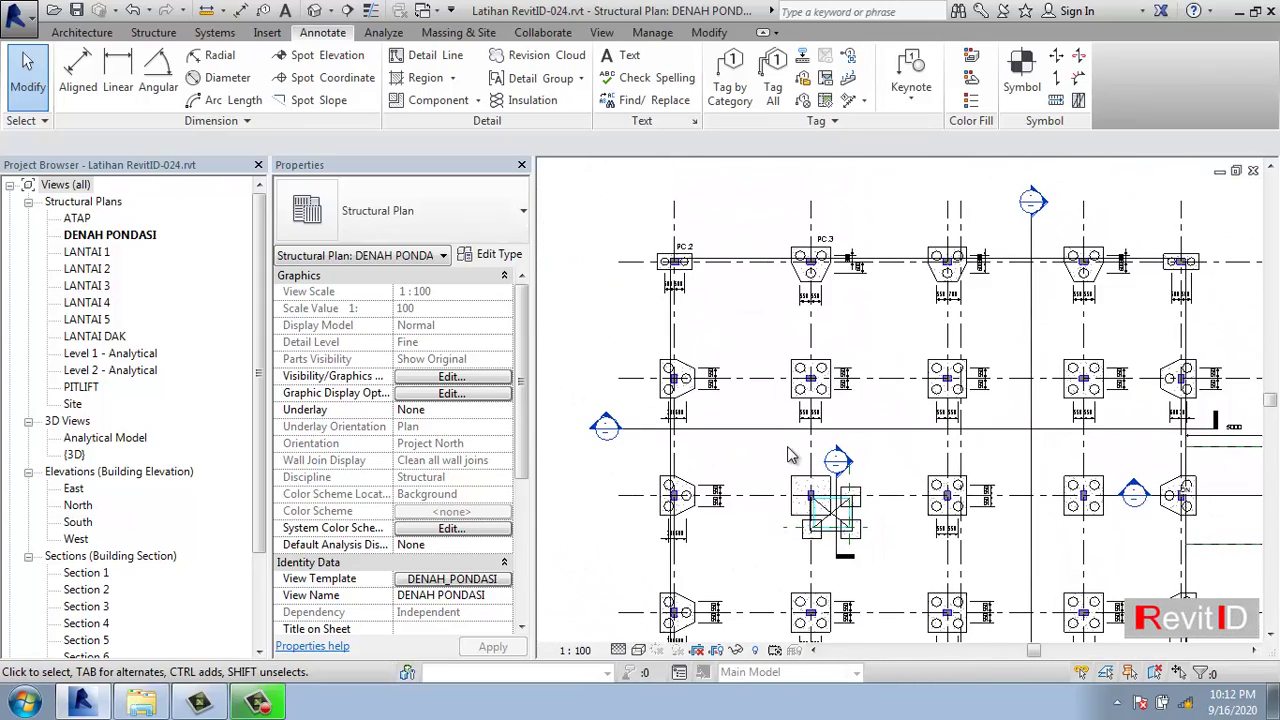
middle_click_drag(800, 350, 801, 384)
scroll(805, 360, "up", 2)
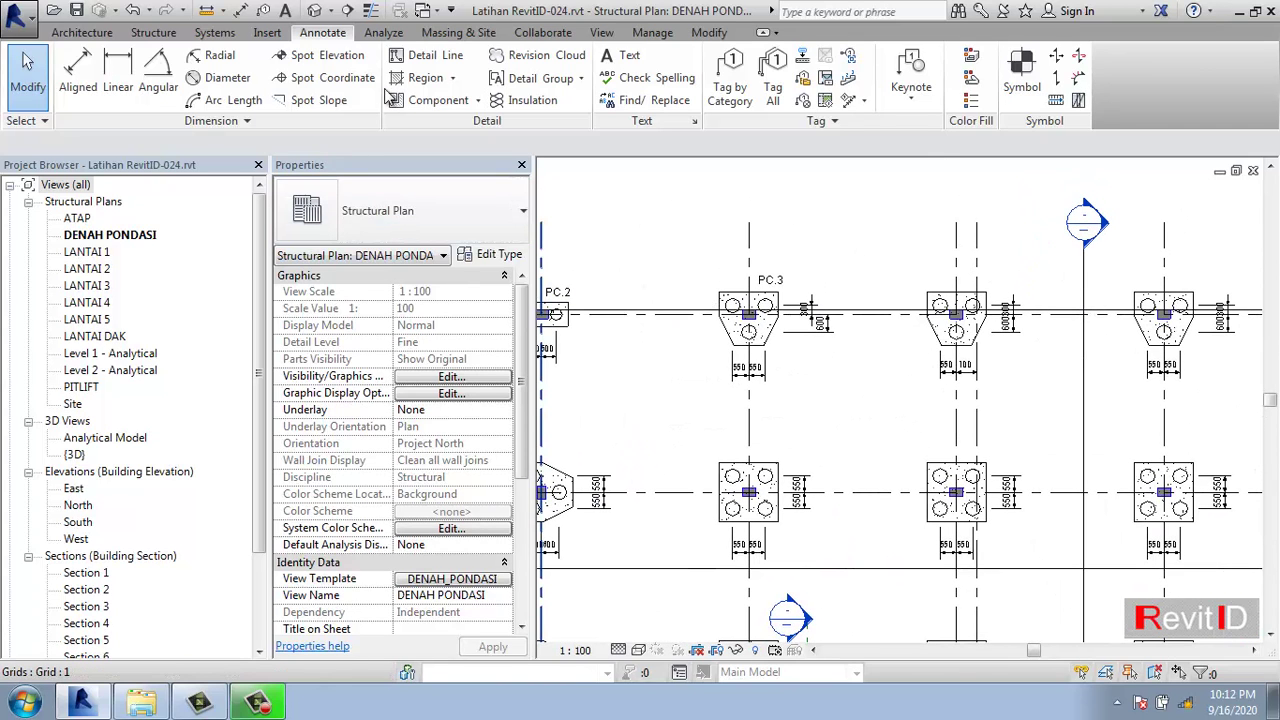
- Tag the third pile cap in the top row by category, and place the tag just above the cap's upper-left pile
left_click(728, 78)
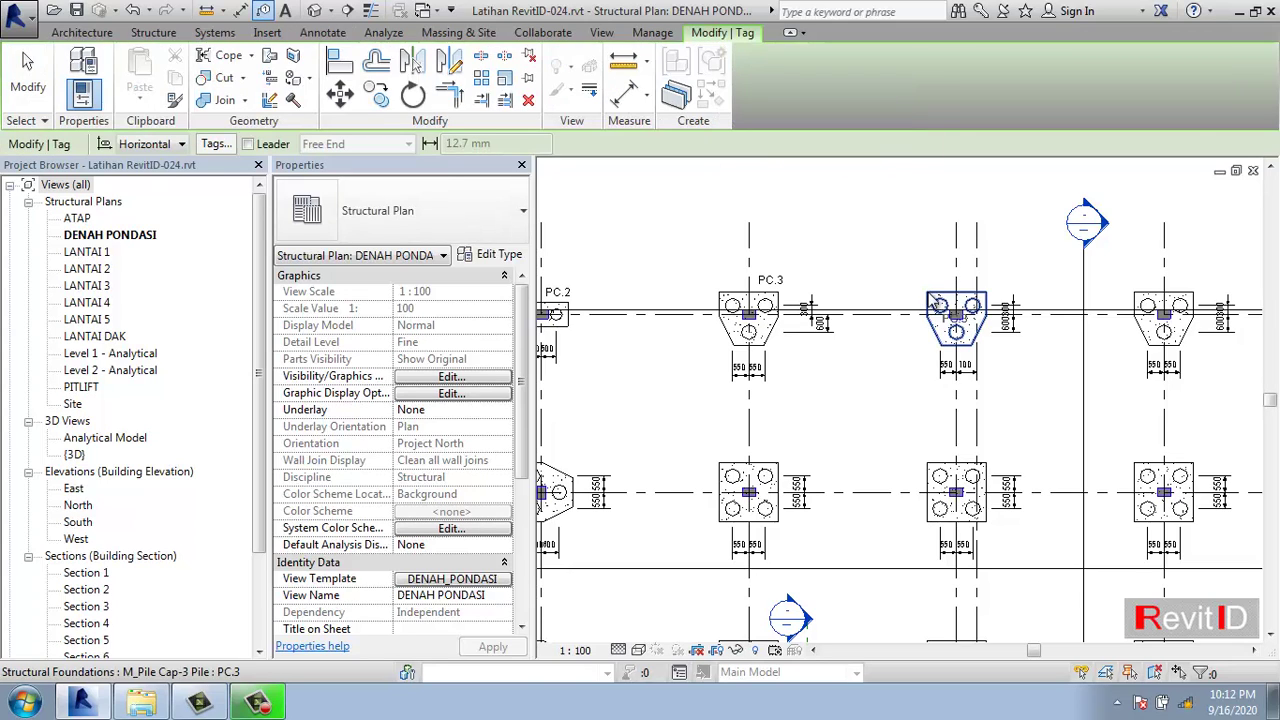
left_click_drag(938, 302, 945, 290)
middle_click_drag(945, 290, 799, 312)
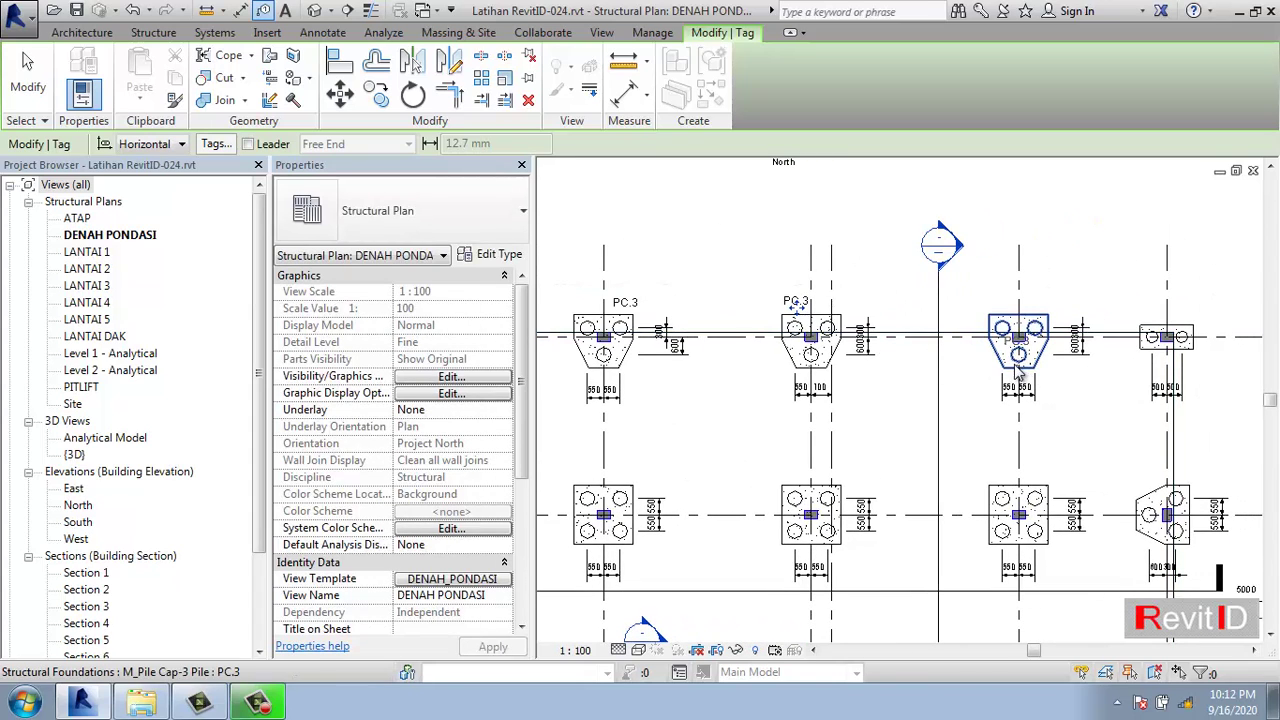
scroll(793, 312, "up", 4)
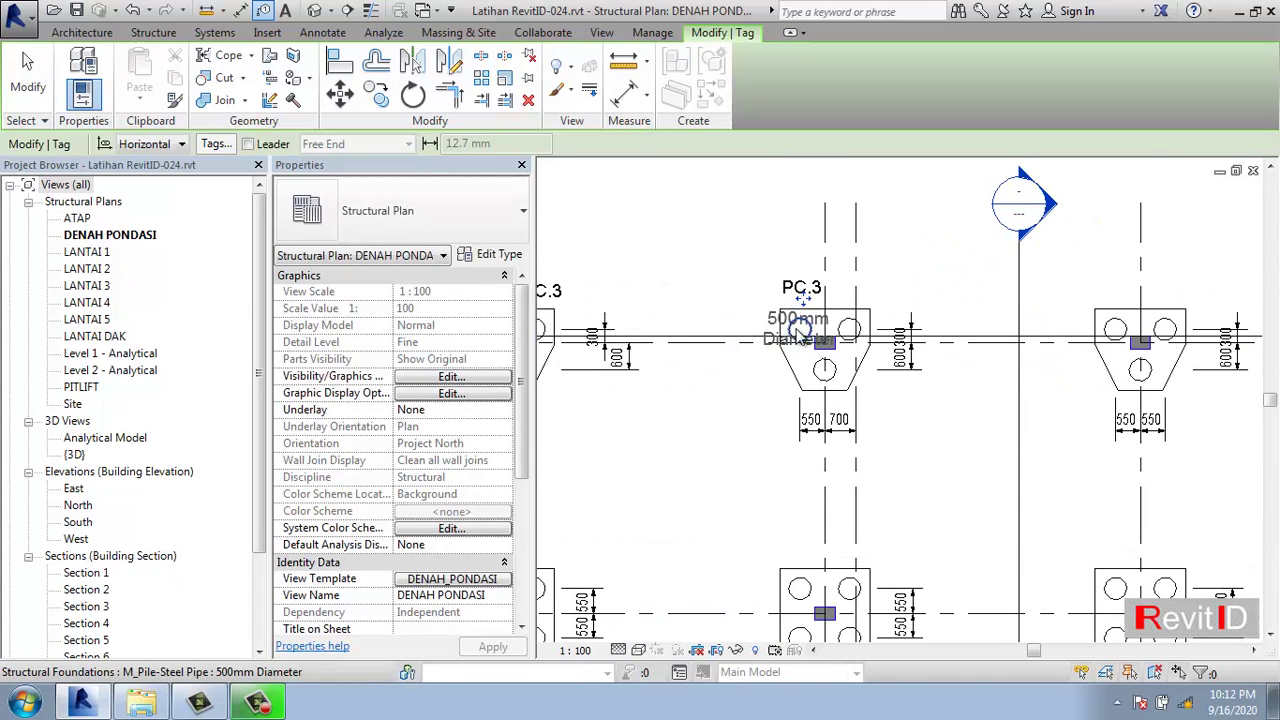
scroll(795, 310, "up", 1)
left_click_drag(806, 300, 799, 305)
middle_click_drag(854, 367, 838, 370)
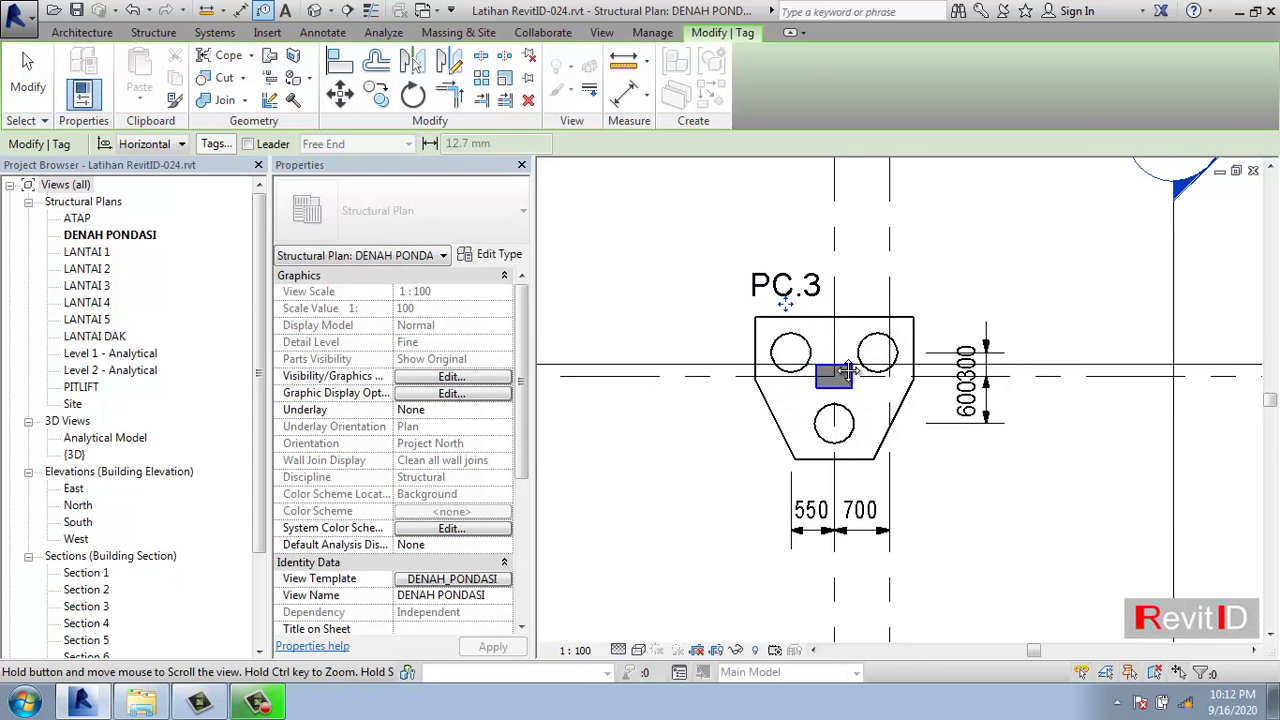
scroll(838, 320, "down", 3)
scroll(790, 322, "up", 2)
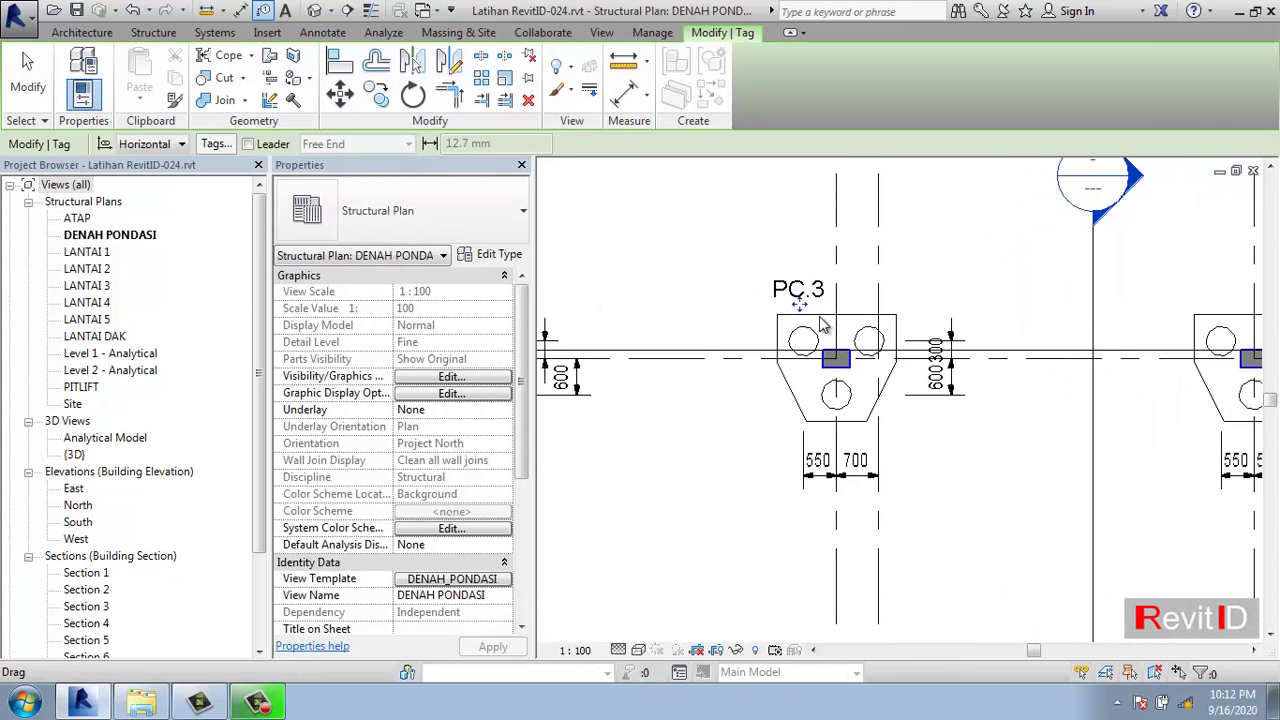
- Tag the fourth pile cap in the top row by category, and move the tag just above its upper-left pile
middle_click_drag(922, 373, 620, 392)
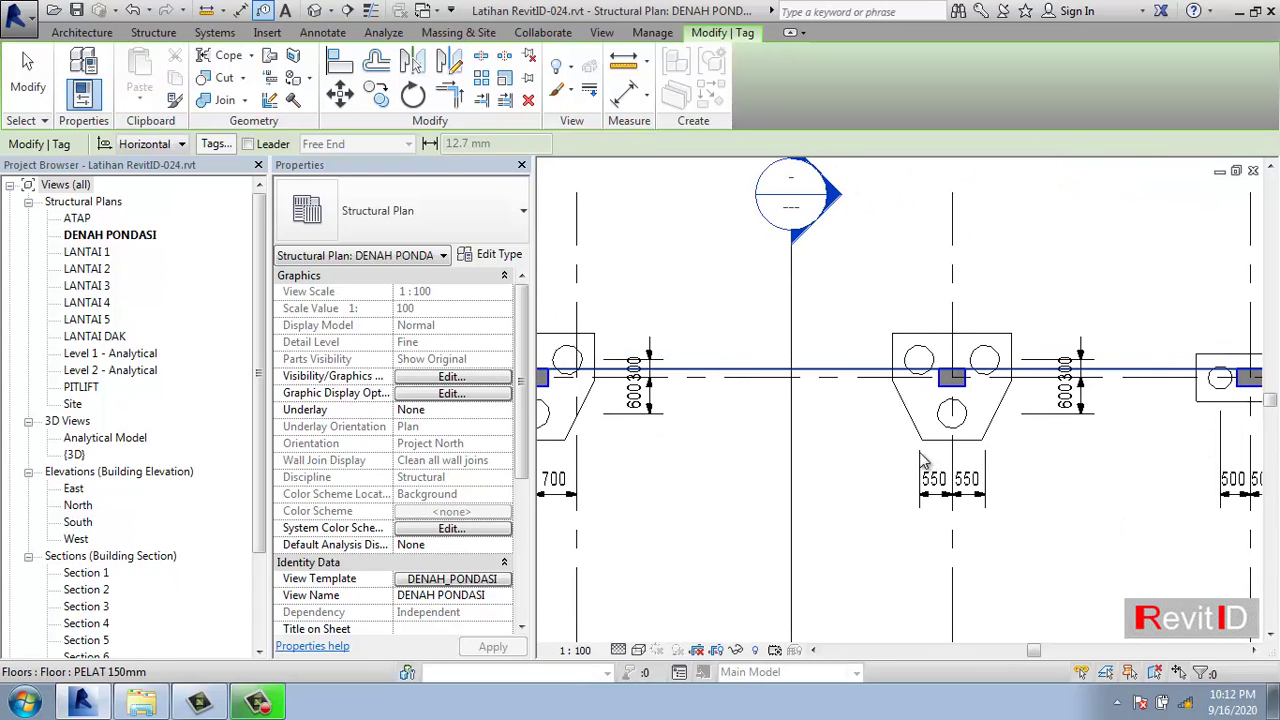
left_click(916, 429)
left_click_drag(957, 410, 922, 333)
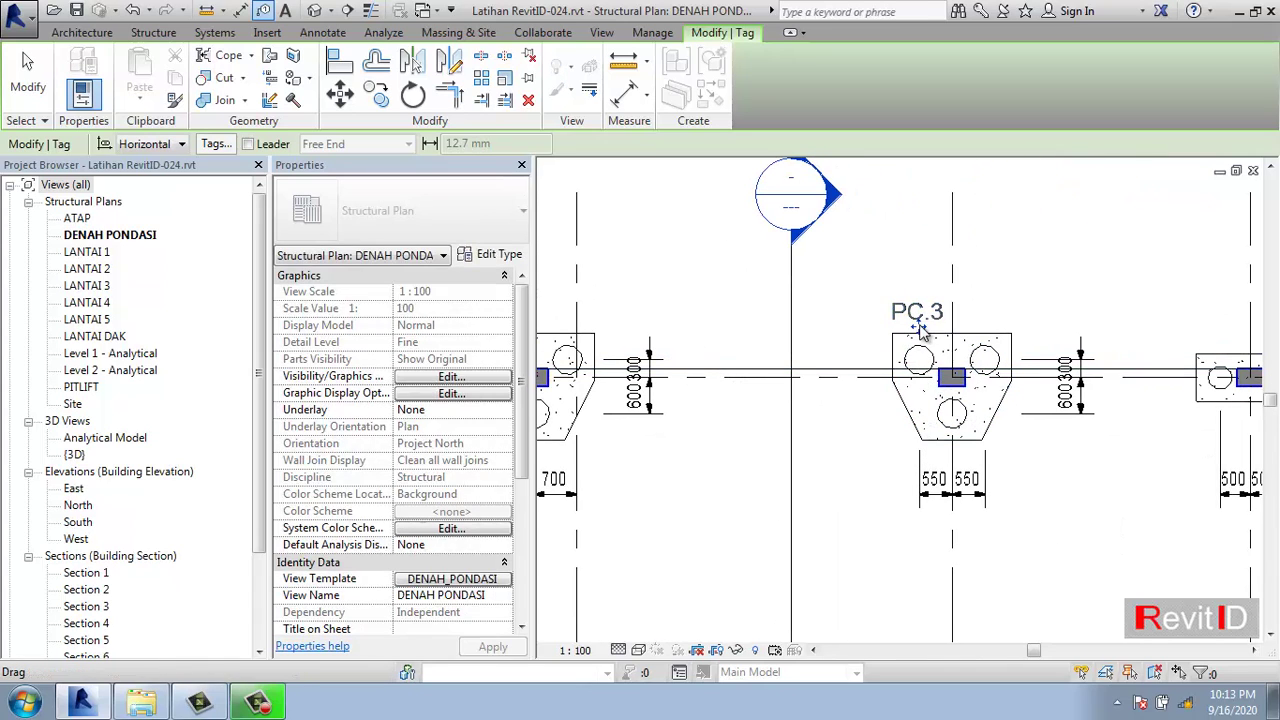
left_click(819, 364)
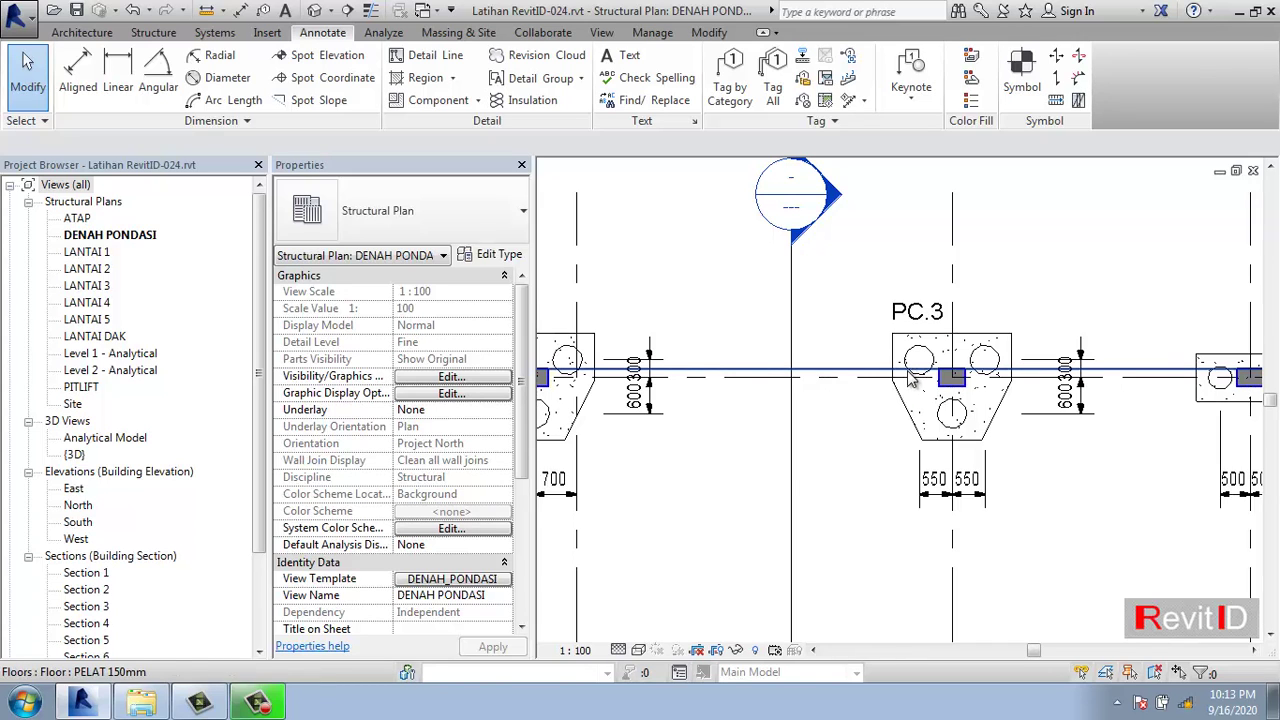
- Tag the upper-right two-pile cap and the three-pile cap below it by category, placing each tag just above its cap
scroll(905, 385, "down", 3)
scroll(903, 390, "up", 1)
scroll(900, 395, "down", 1)
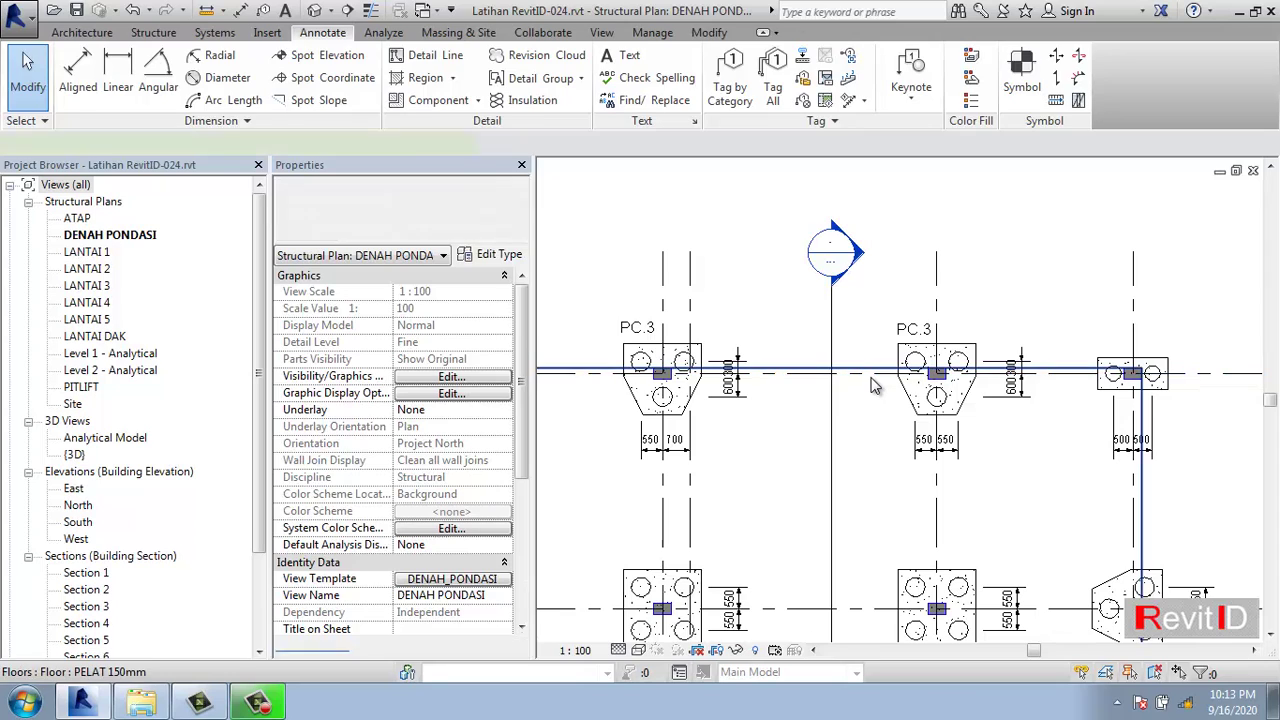
key("t")
key("g")
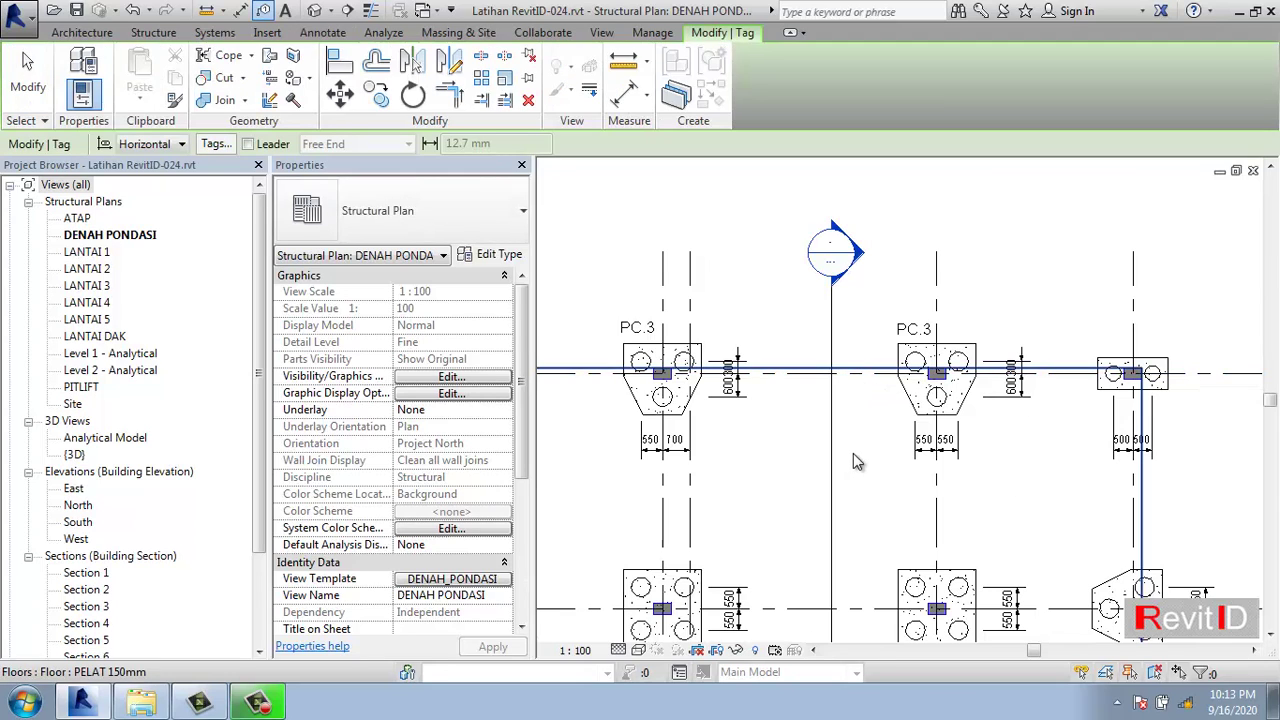
left_click(1150, 370)
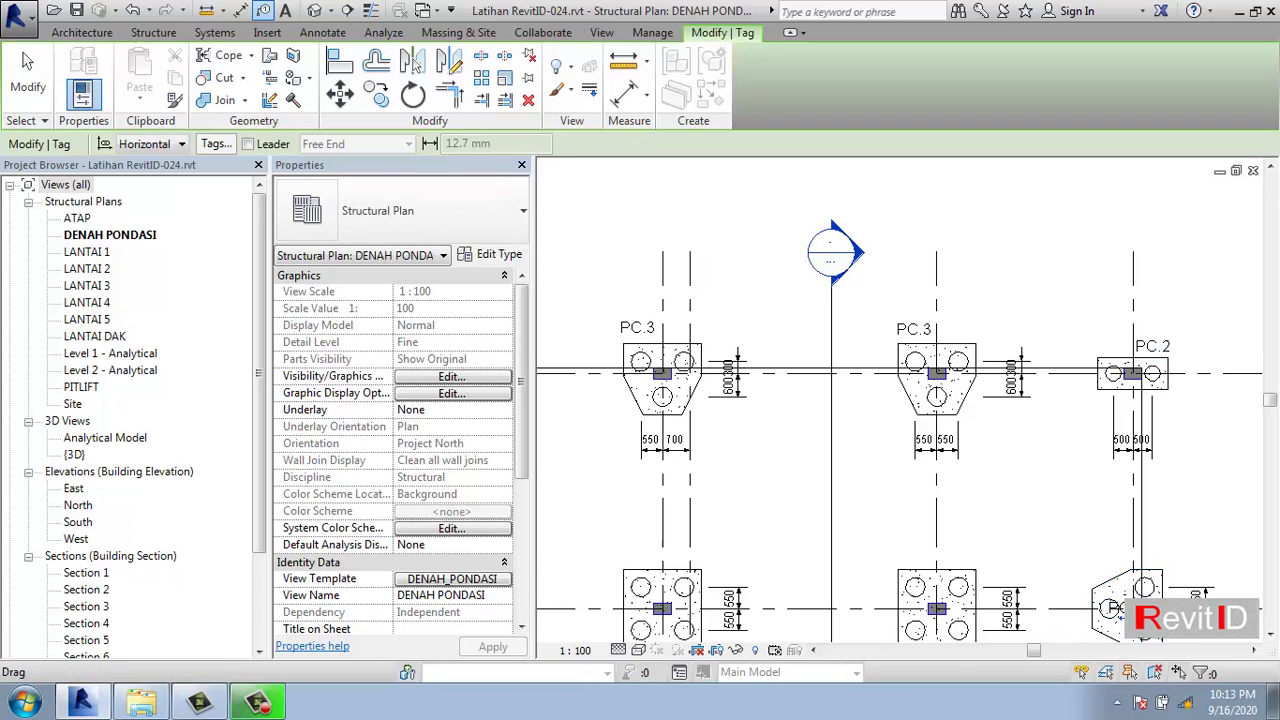
left_click(1114, 582)
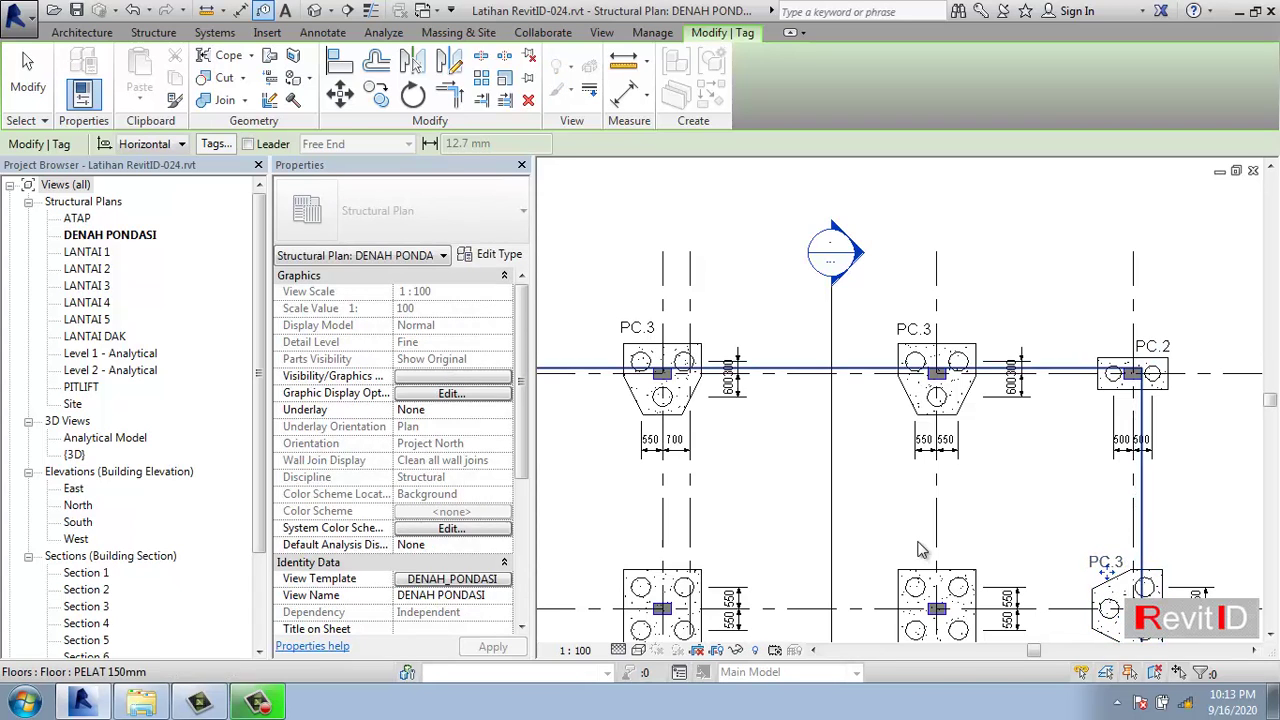
- Tag the three four-pile caps and the left-end three-pile cap in the second row by category, placing each tag just above its cap
middle_click_drag(840, 545, 849, 420)
left_click(945, 490)
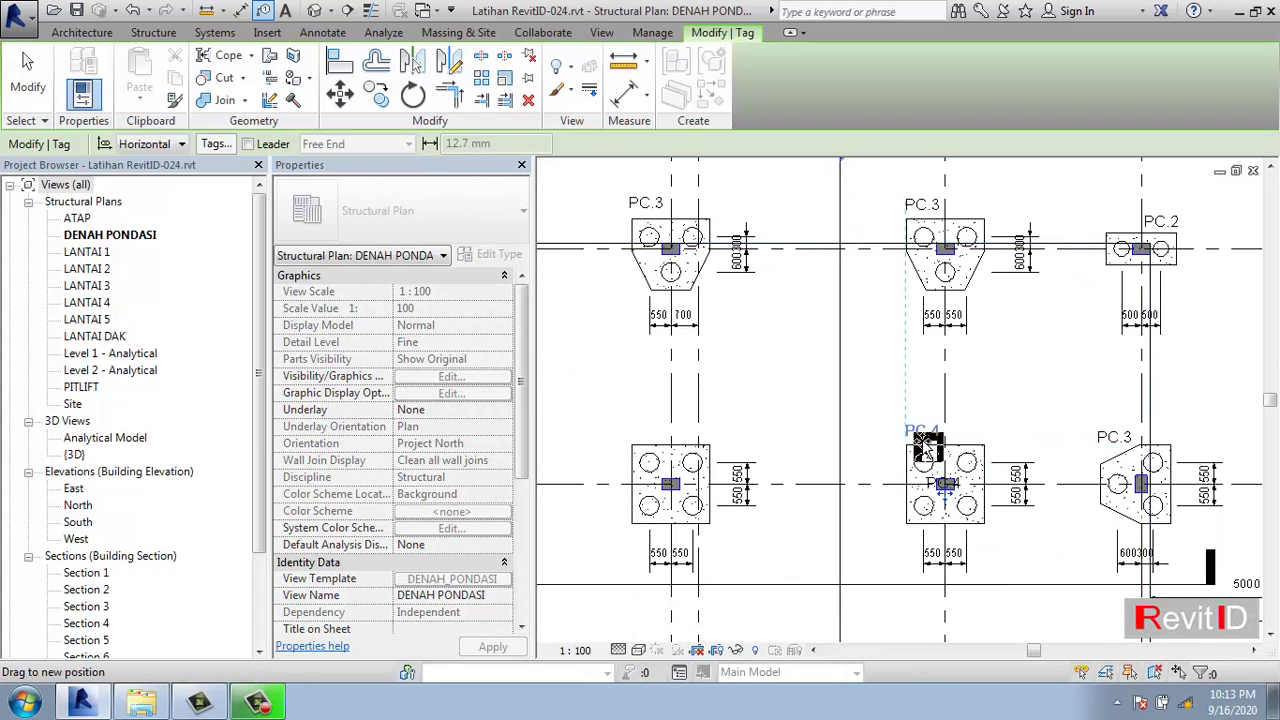
middle_click_drag(703, 515, 815, 515)
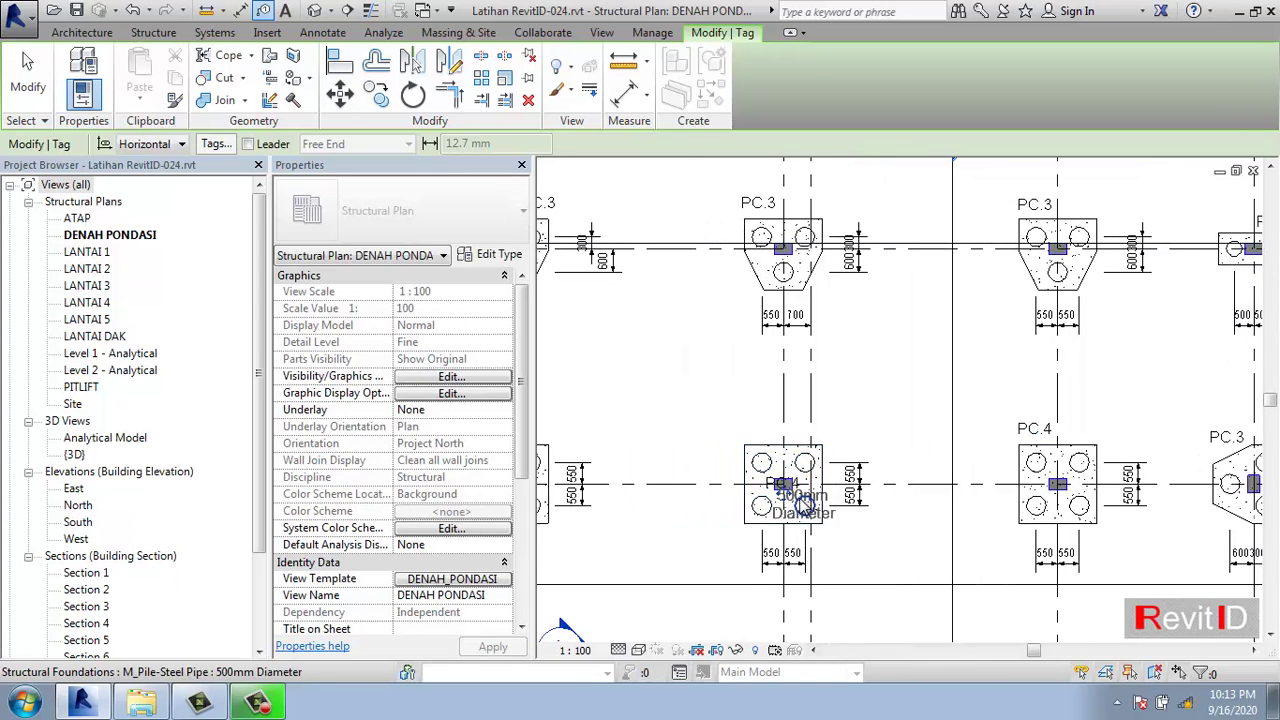
left_click(766, 450)
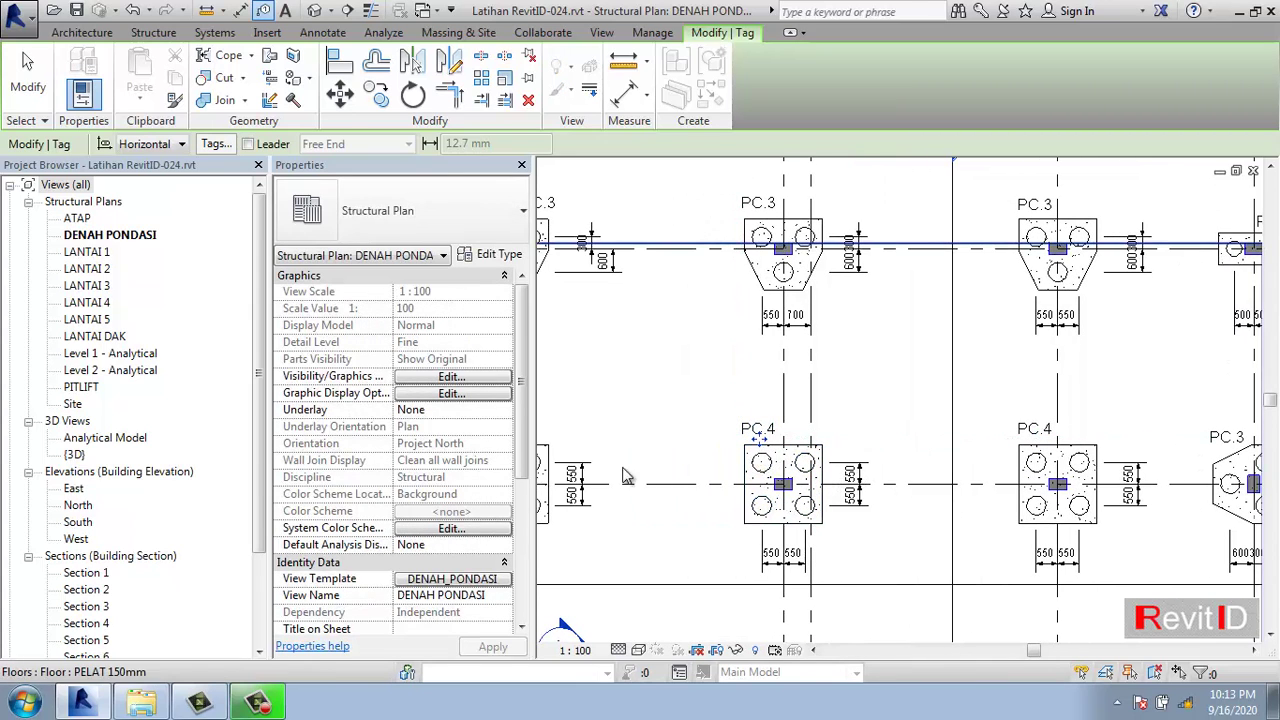
middle_click_drag(766, 450, 722, 492)
left_click(722, 492)
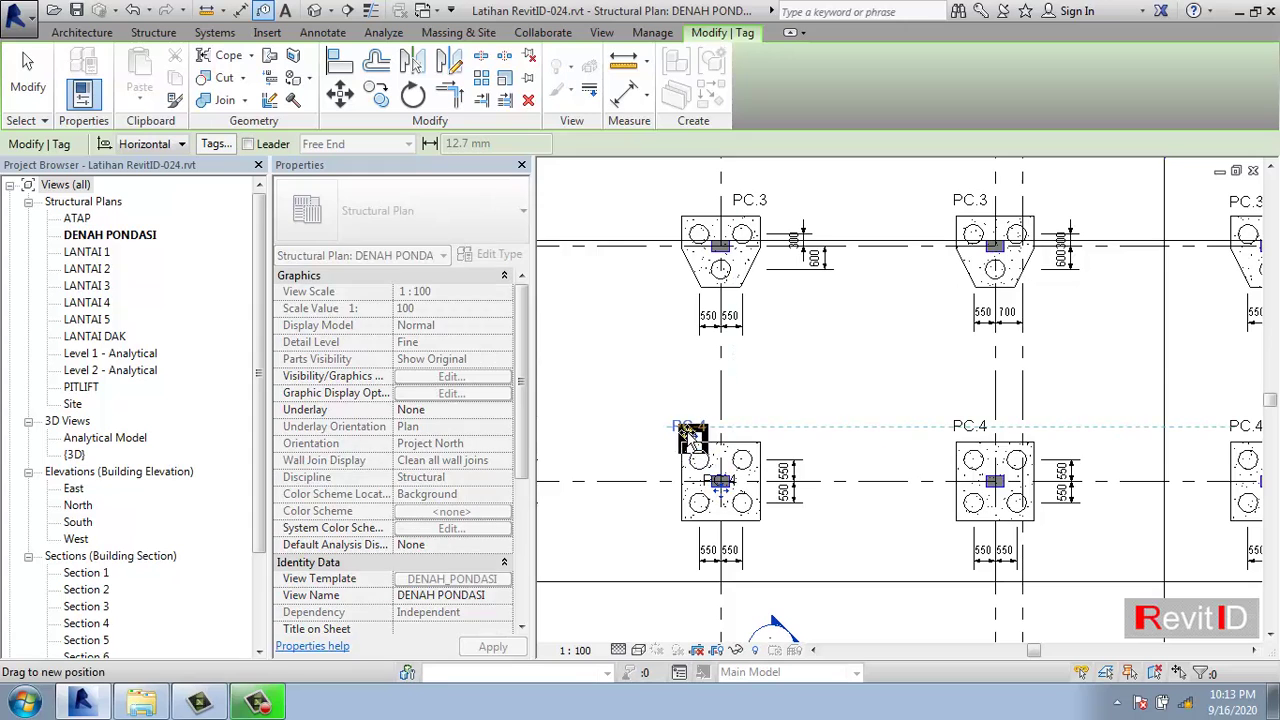
middle_click_drag(560, 500, 830, 500)
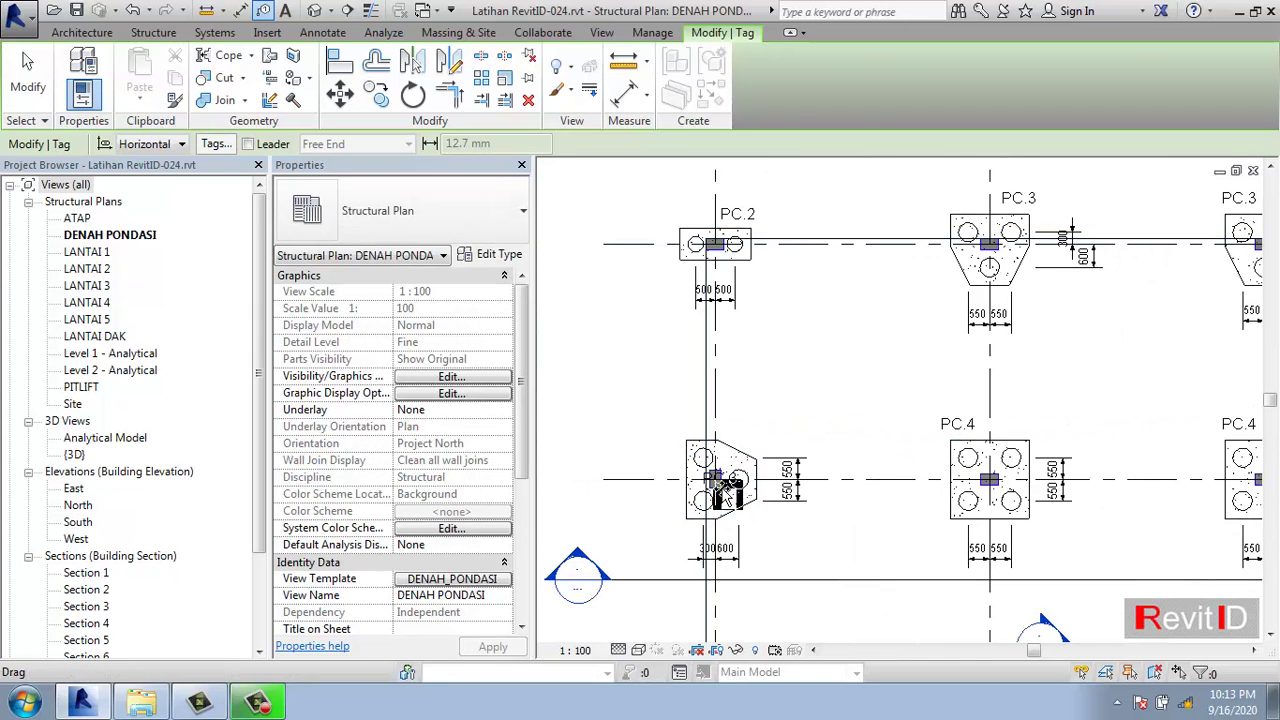
left_click(752, 447)
- Tag the left-end three-pile cap and the three four-pile caps in the third row by category, placing each tag just above its cap
scroll(752, 447, "down", 1)
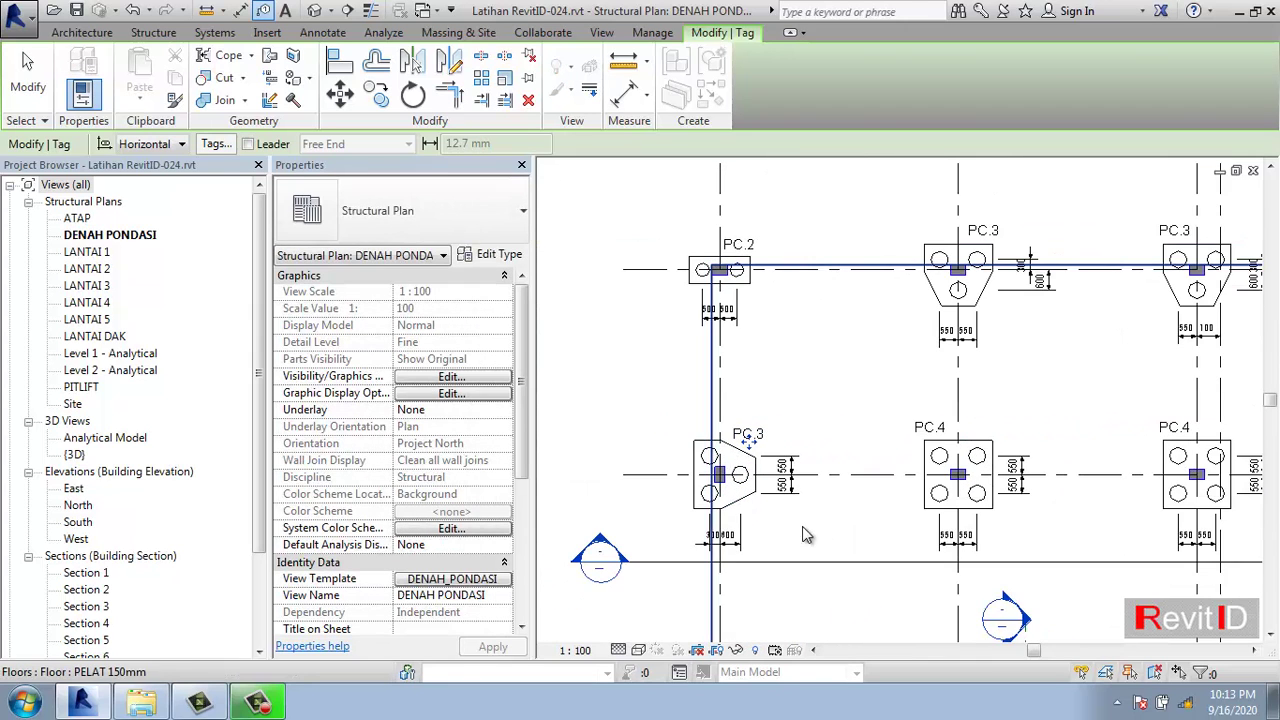
middle_click_drag(752, 447, 807, 372)
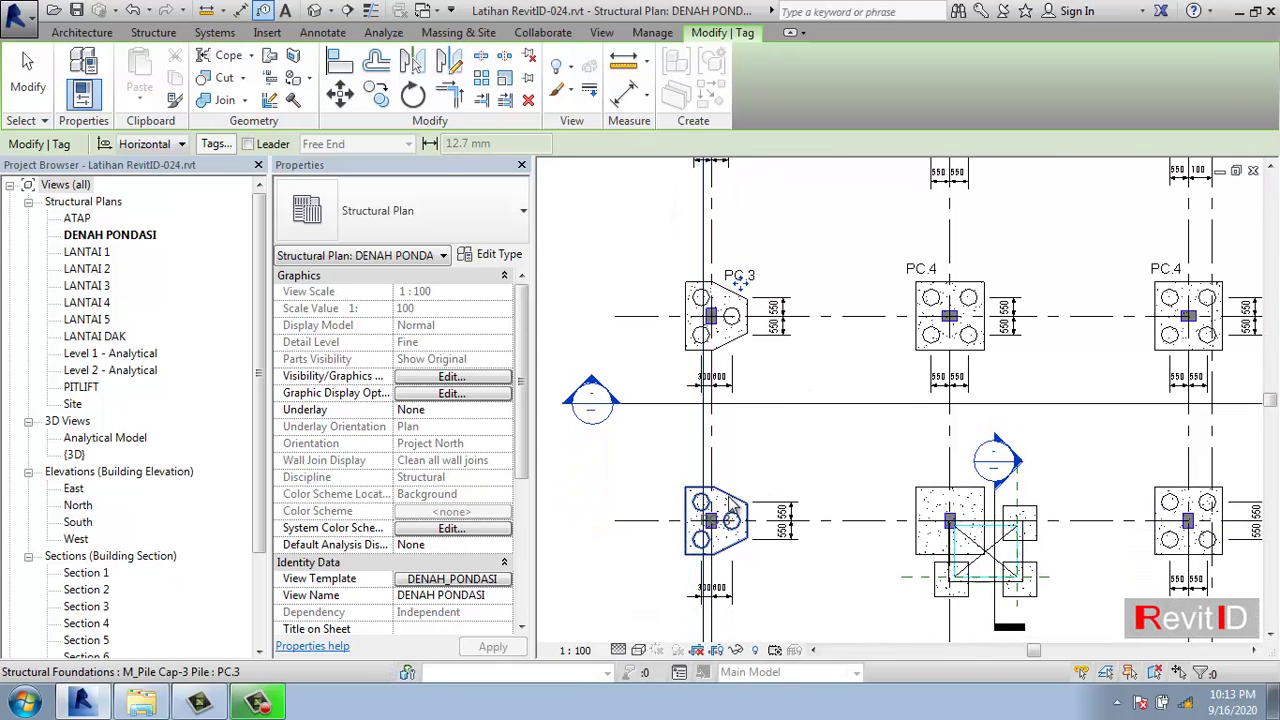
left_click(738, 495)
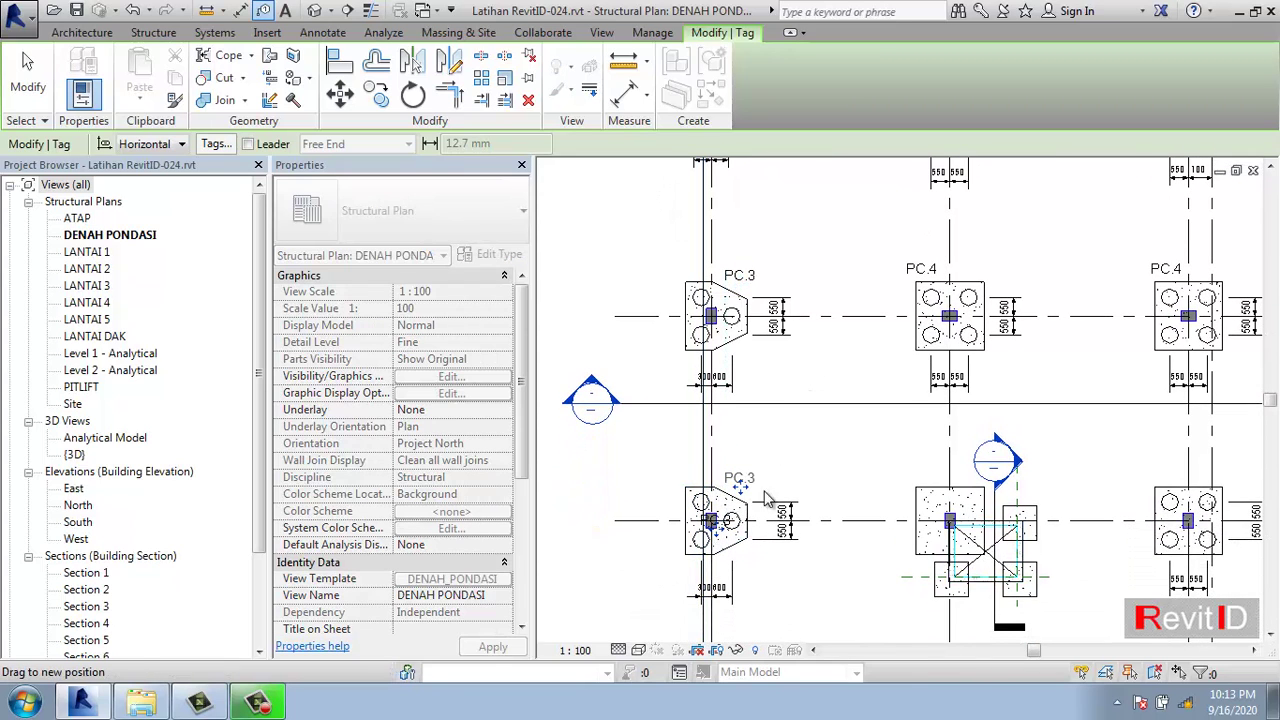
left_click(929, 487)
middle_click_drag(1190, 523, 968, 510)
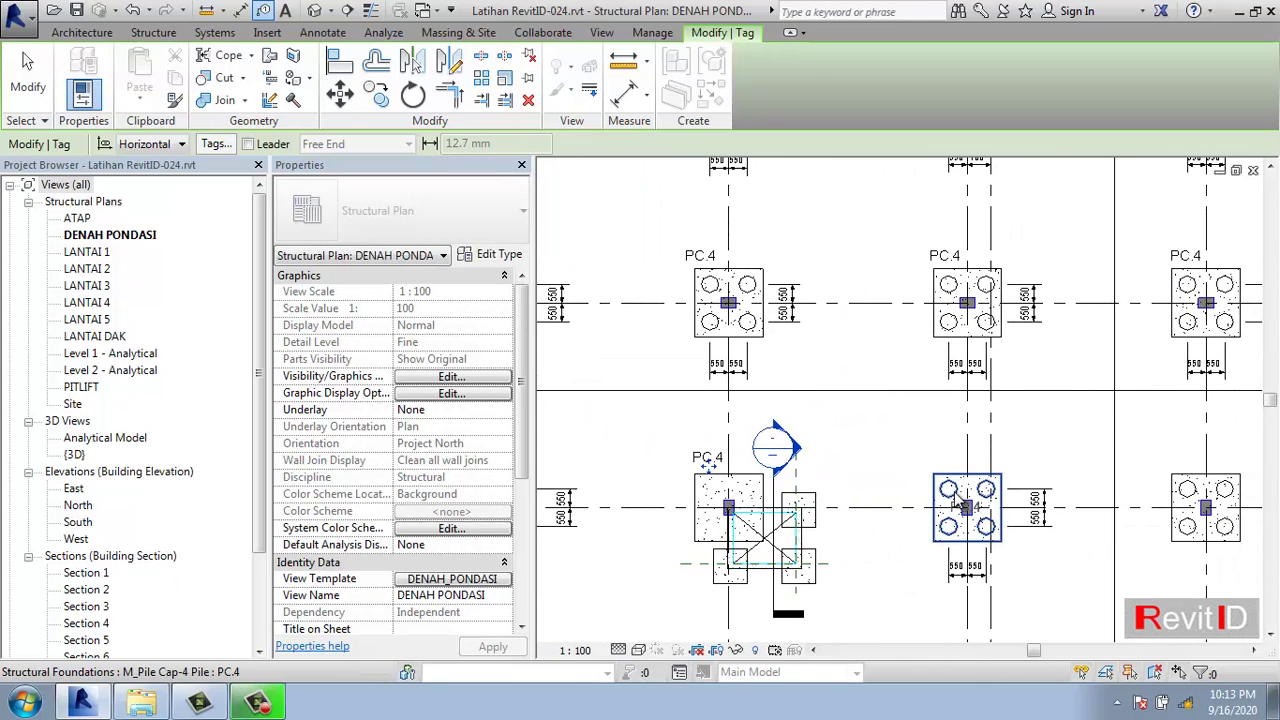
left_click(962, 500)
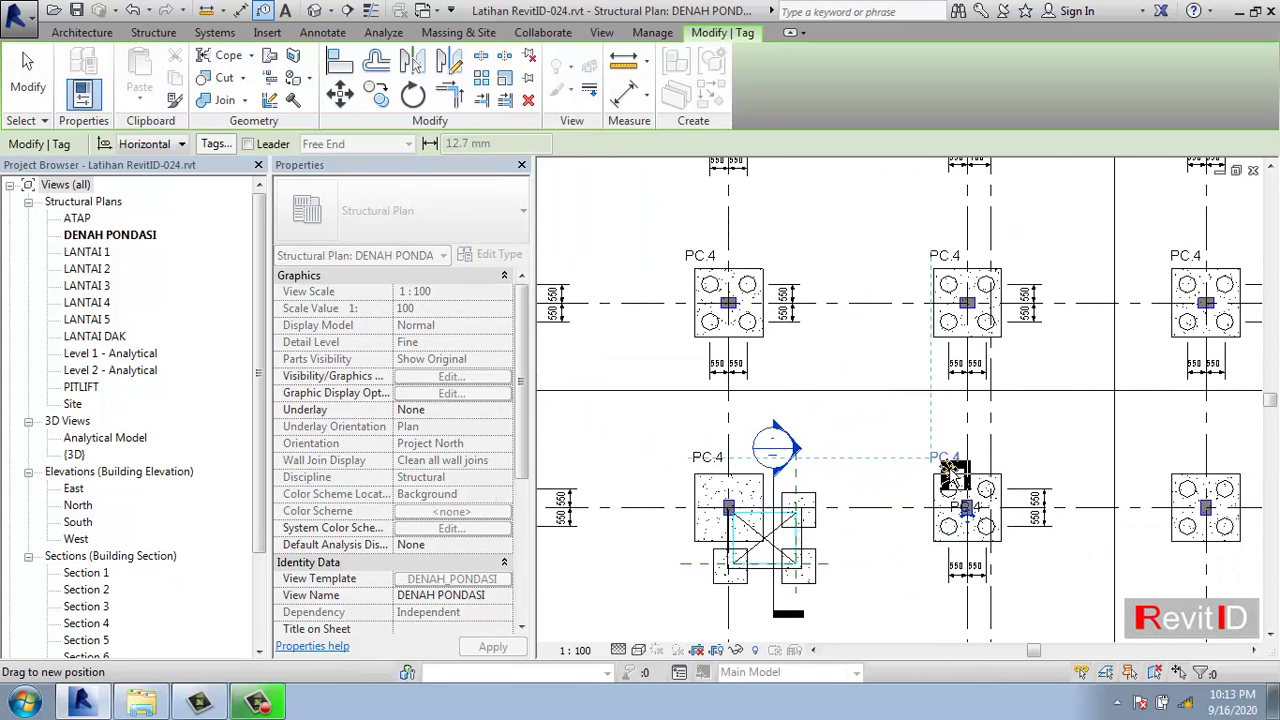
middle_click_drag(1207, 540, 1020, 540)
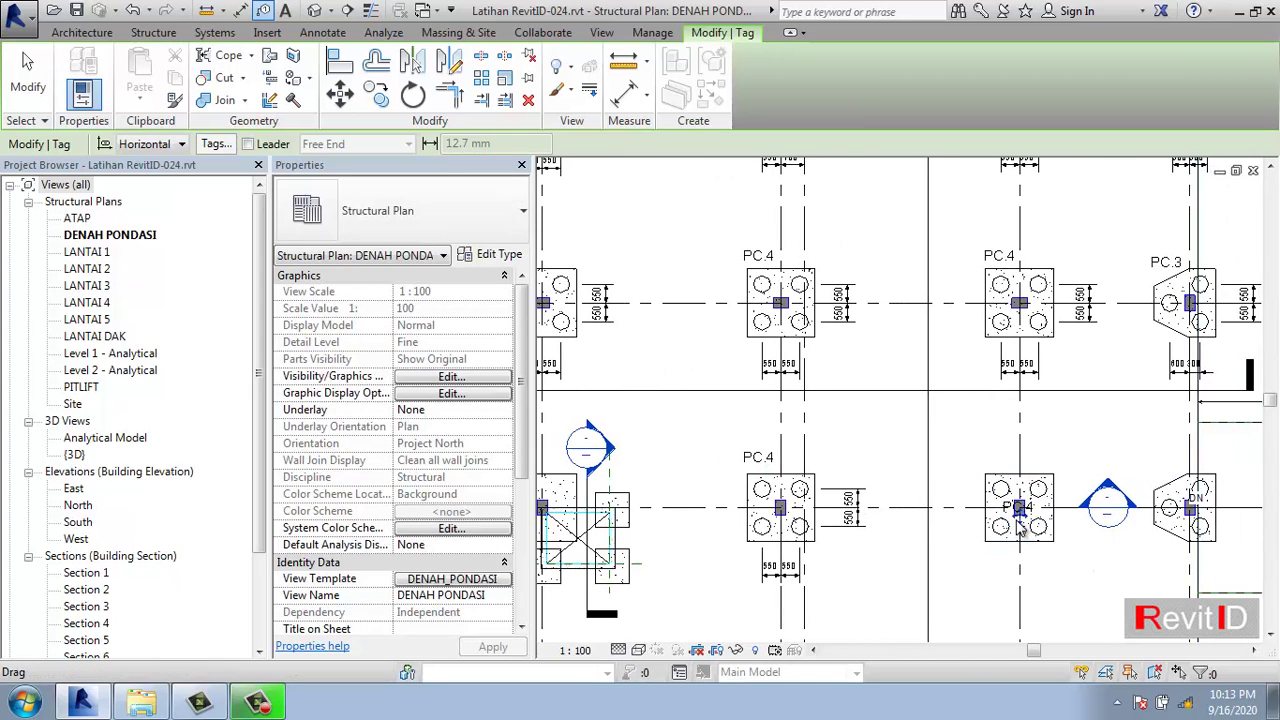
left_click(1012, 508)
left_click(1186, 528)
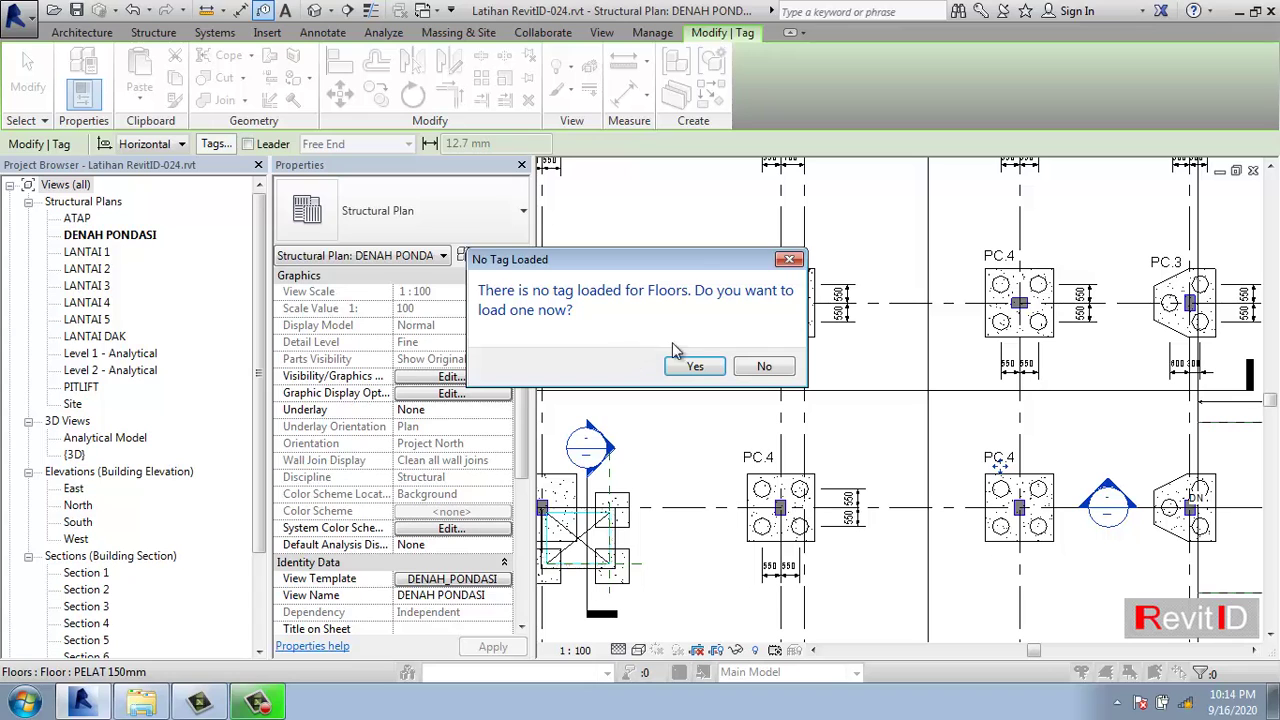
left_click(752, 368)
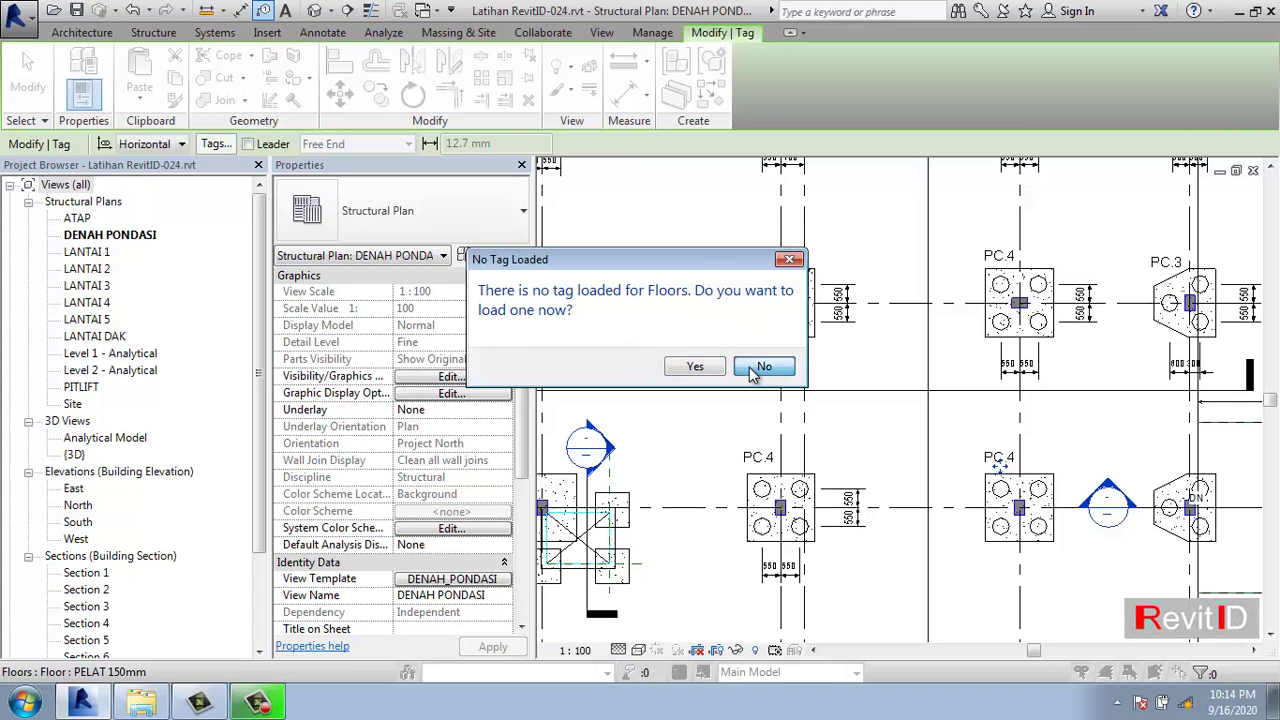
middle_click_drag(1076, 439, 951, 405)
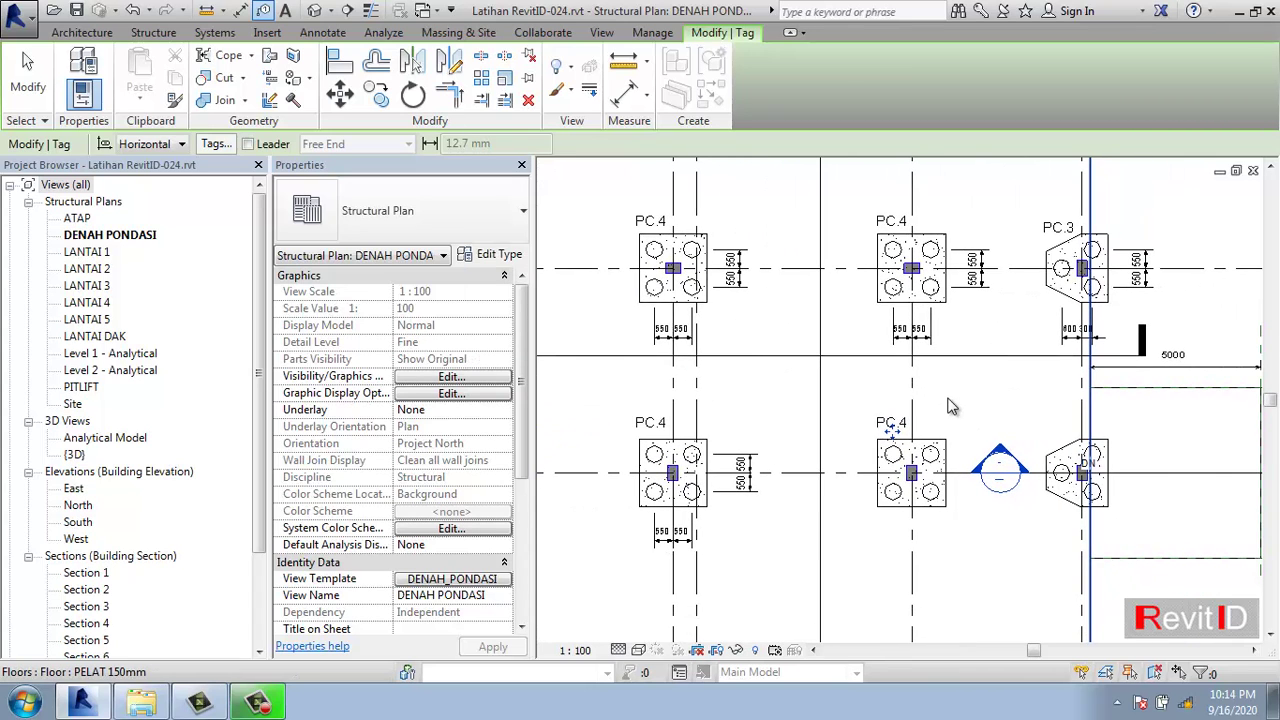
key("Escape")
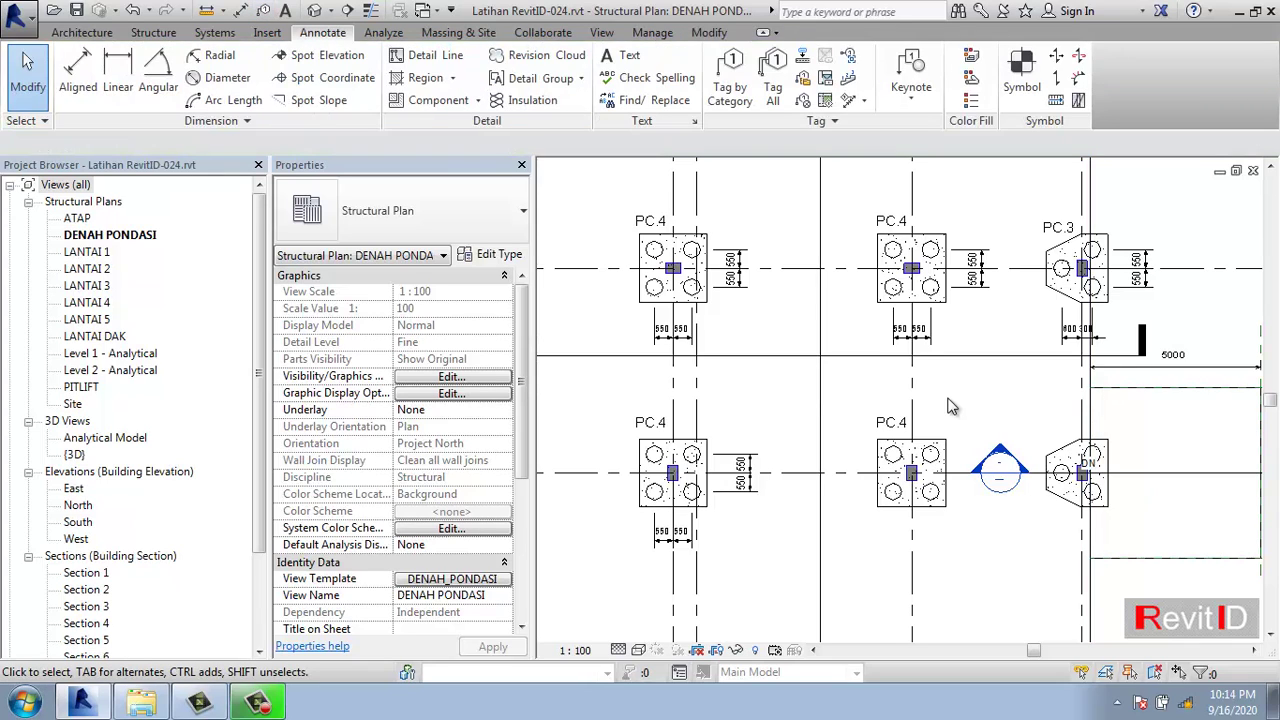
- Tag the right-end three-pile cap in the third row by category, and move the tag just above the cap's sloped left side
key("t")
key("g")
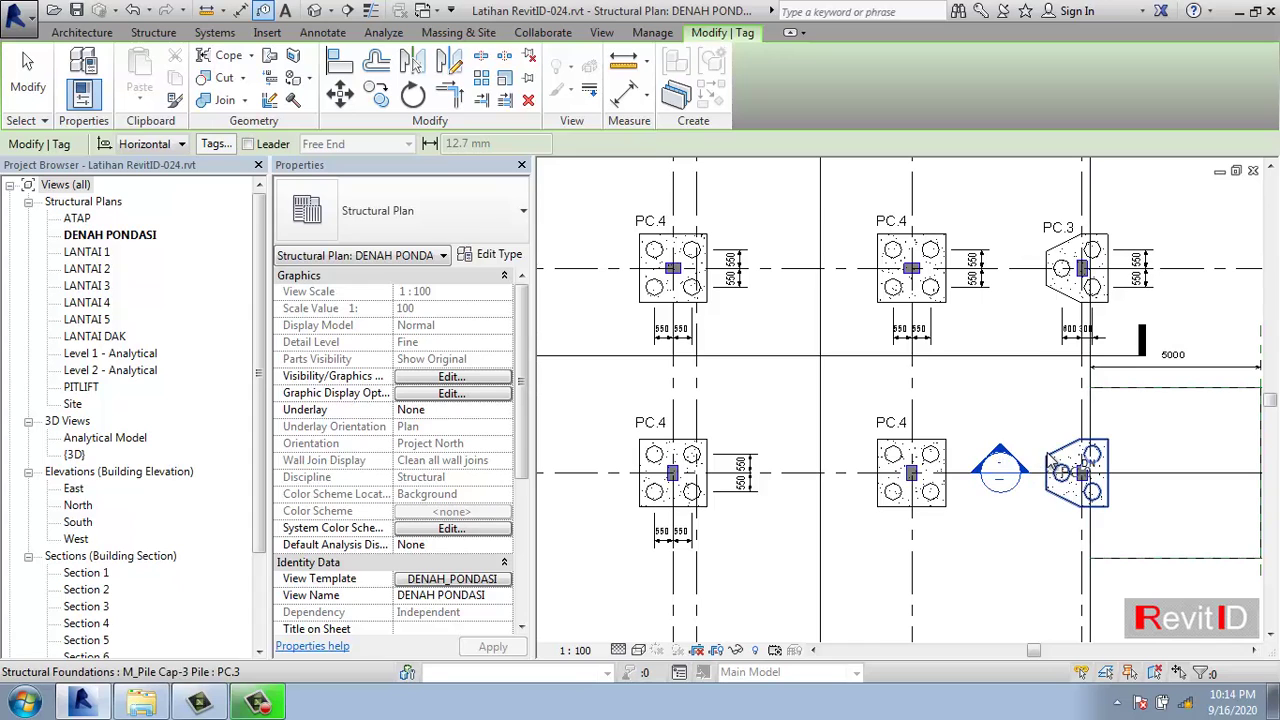
left_click(1062, 465)
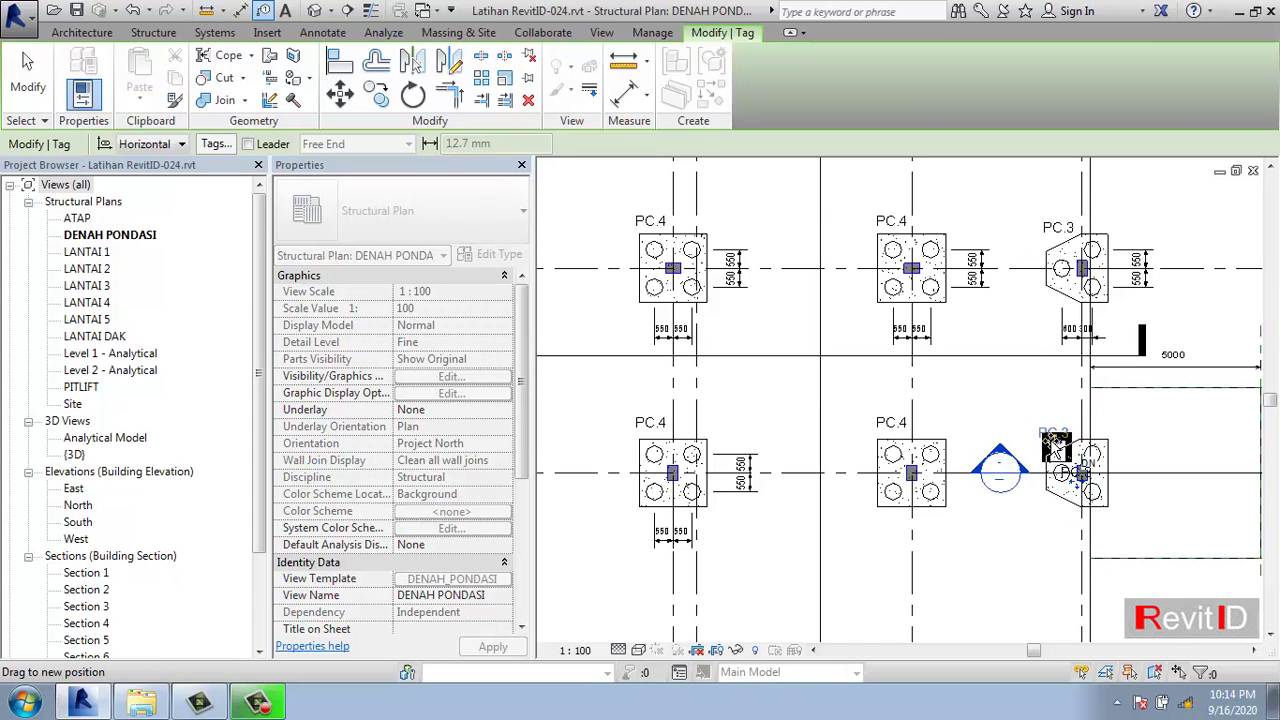
- Tag the left-end three-pile cap and the next two four-pile caps in the fourth row by category, placing each tag above its cap
scroll(755, 497, "down", 2)
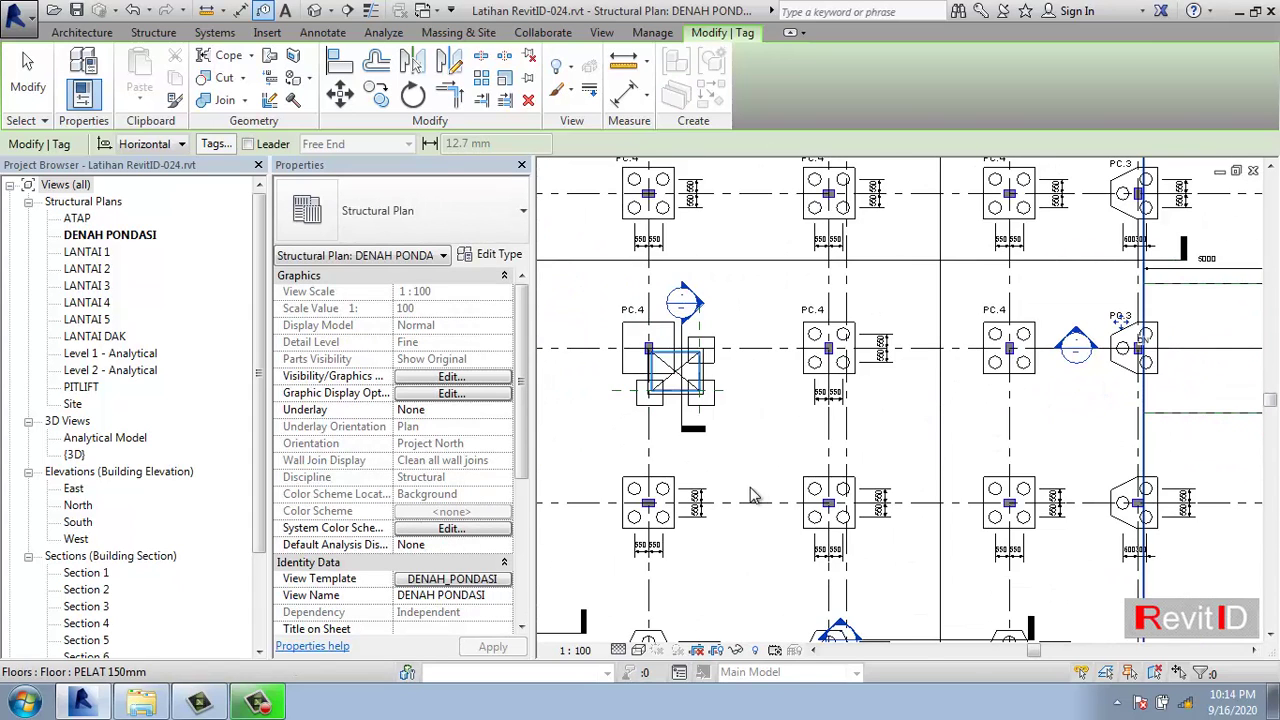
scroll(755, 497, "up", 3)
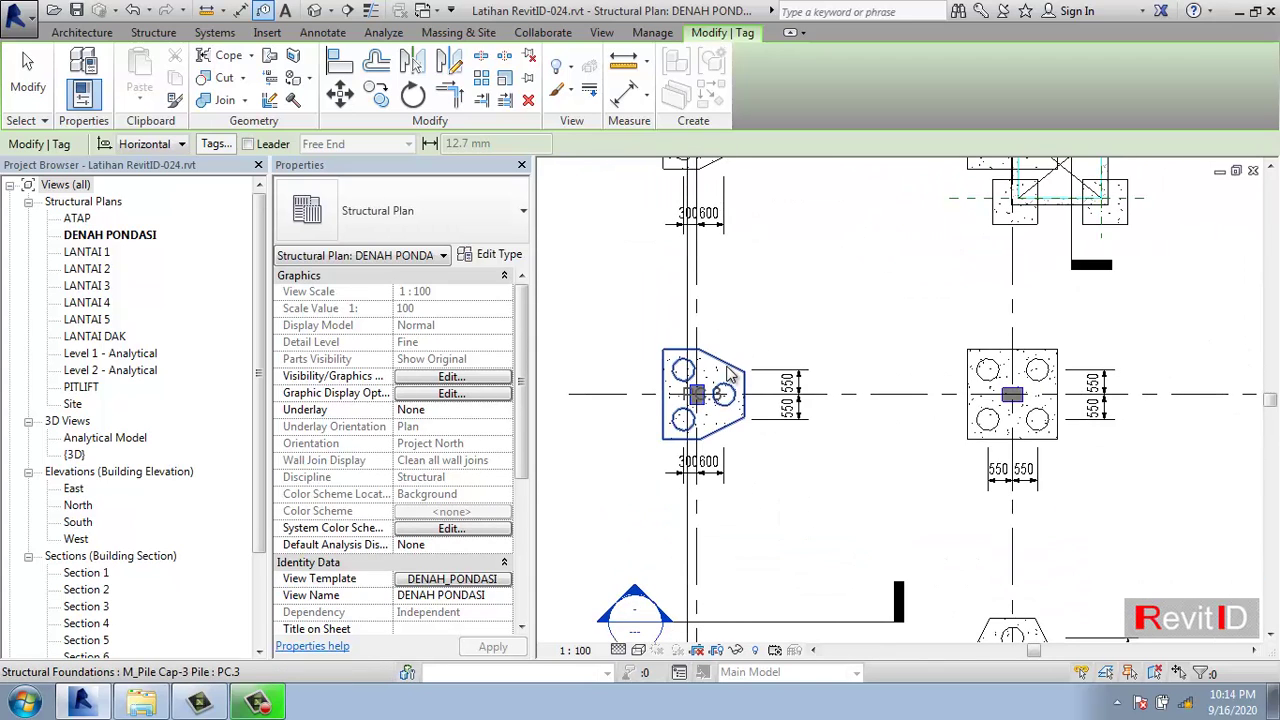
left_click(733, 372)
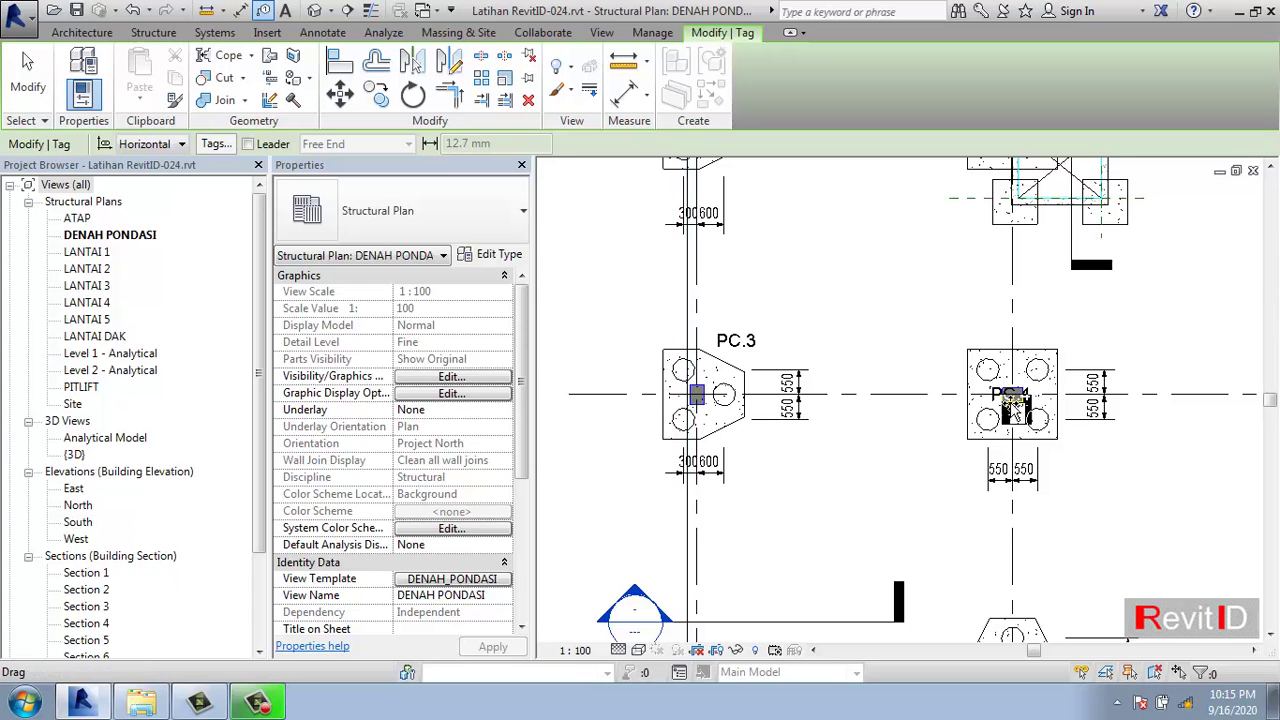
left_click(984, 352)
scroll(930, 390, "right", 3, "shift")
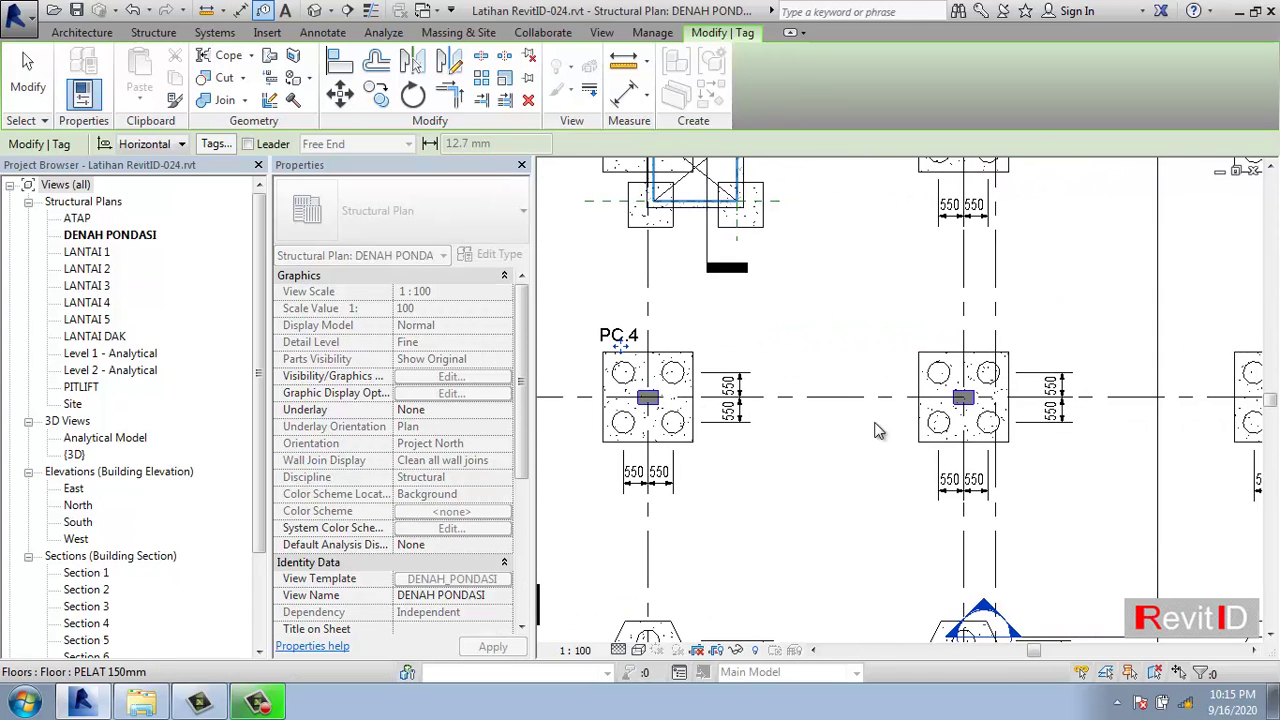
left_click(935, 350)
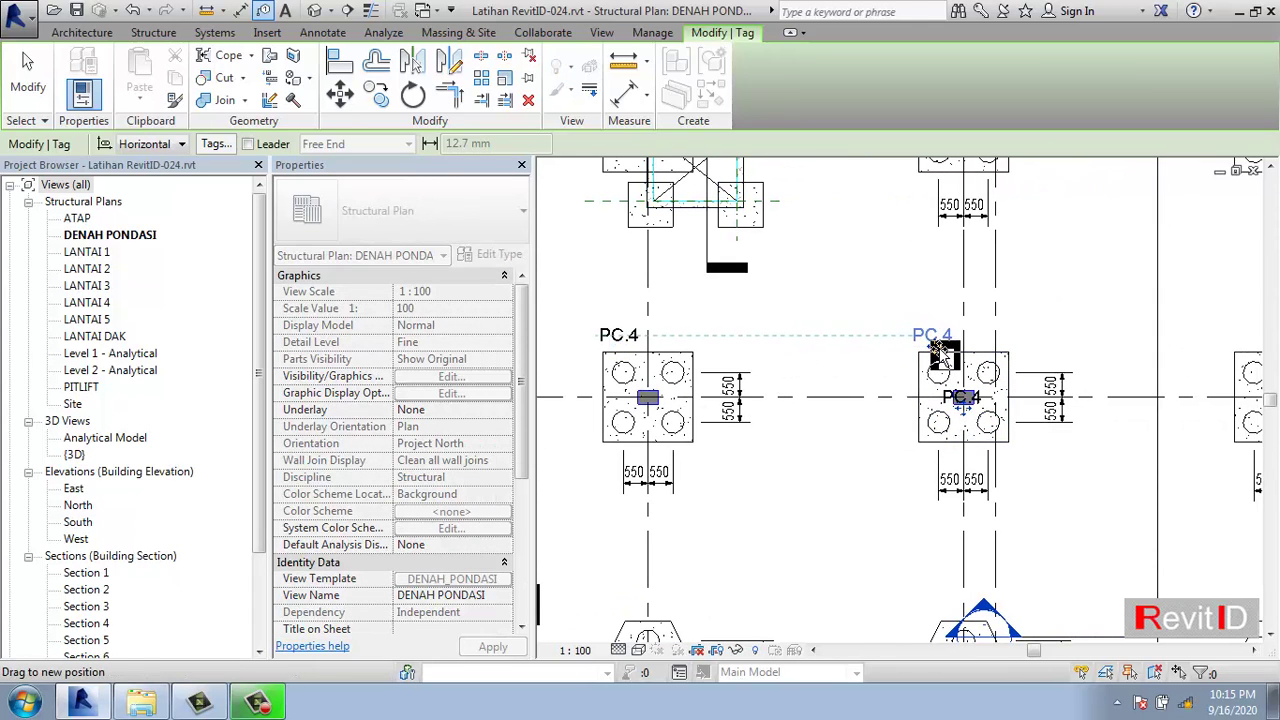
- Tag the last four-pile cap and the right-end three-pile cap in the fourth row by category, with each tag above its cap
middle_click_drag(984, 382, 737, 408)
left_click(962, 398)
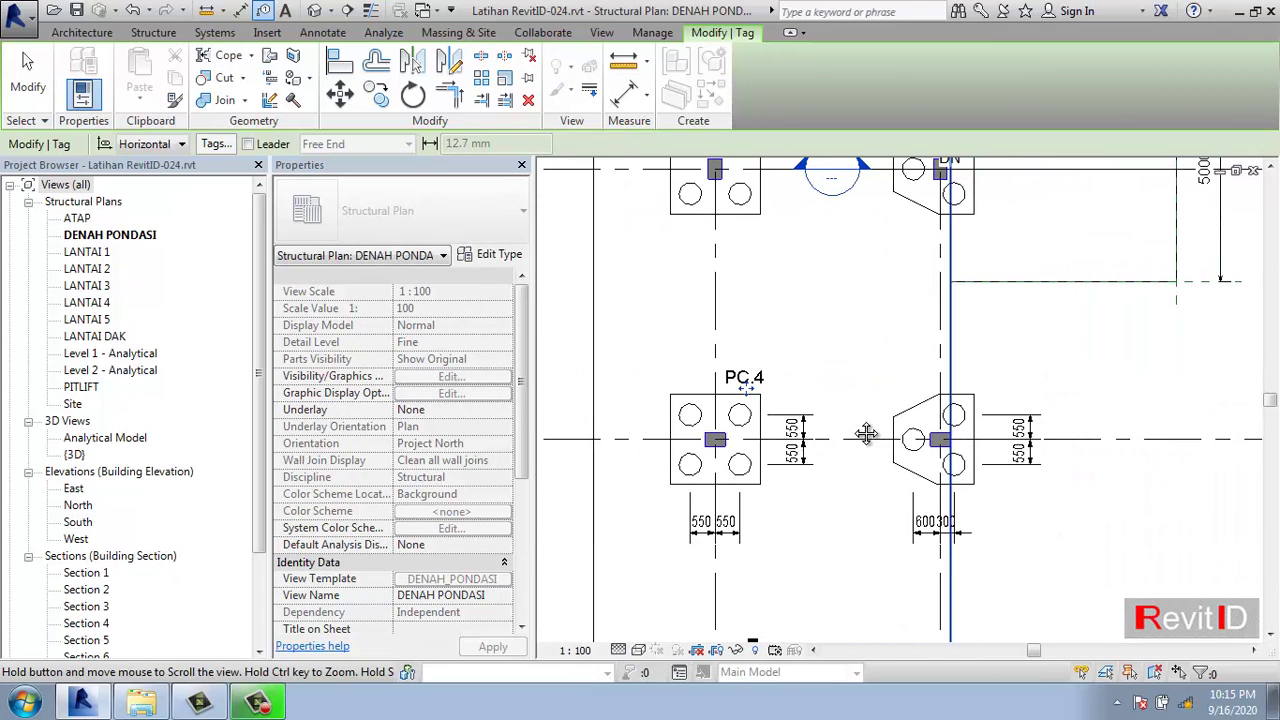
left_click(922, 398)
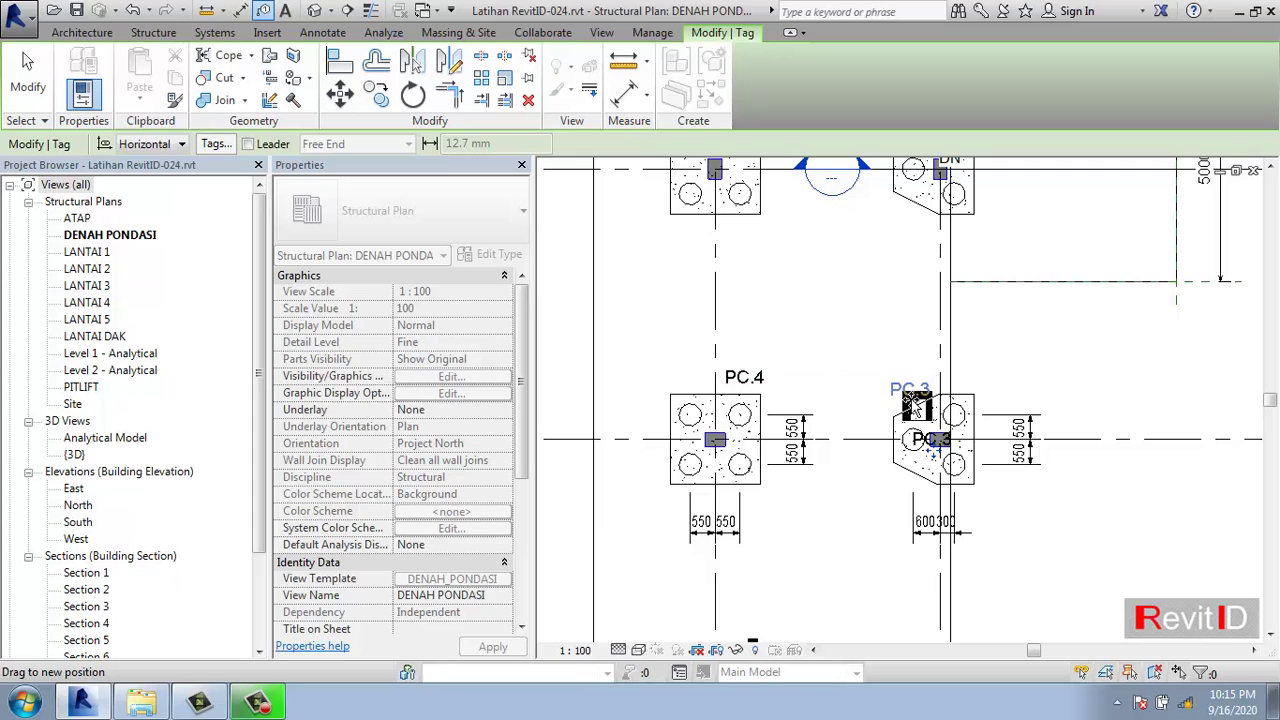
- Tag the right-end two-pile cap and the three-pile cap on grid 4 in the bottom row by category, placing each tag above its cap
scroll(884, 428, "down", 3)
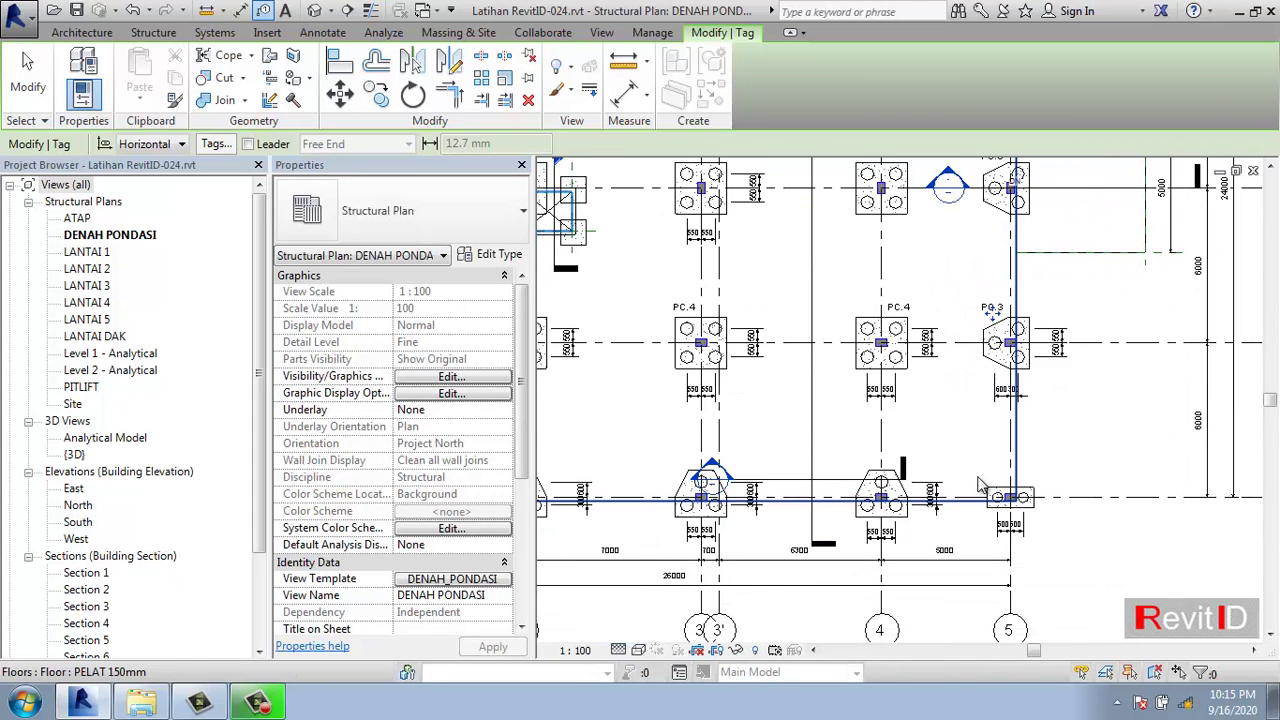
scroll(984, 488, "up", 2)
left_click(1005, 500)
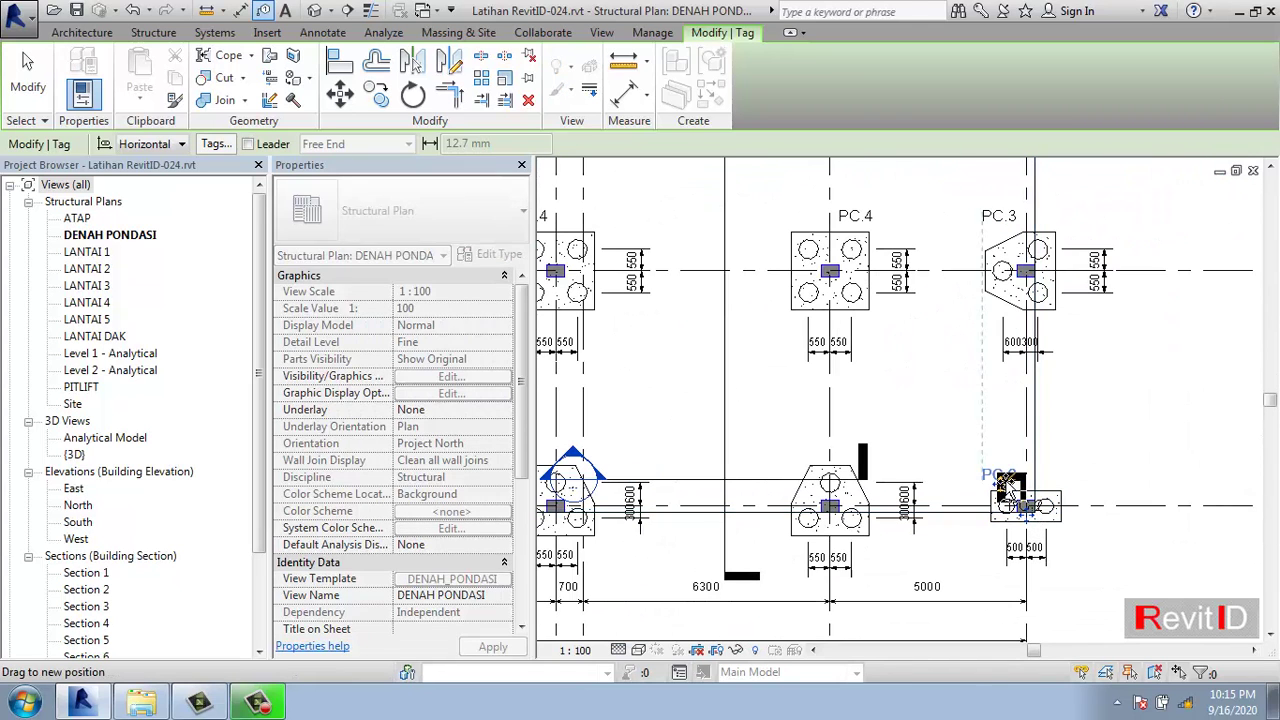
middle_click_drag(801, 517, 905, 510)
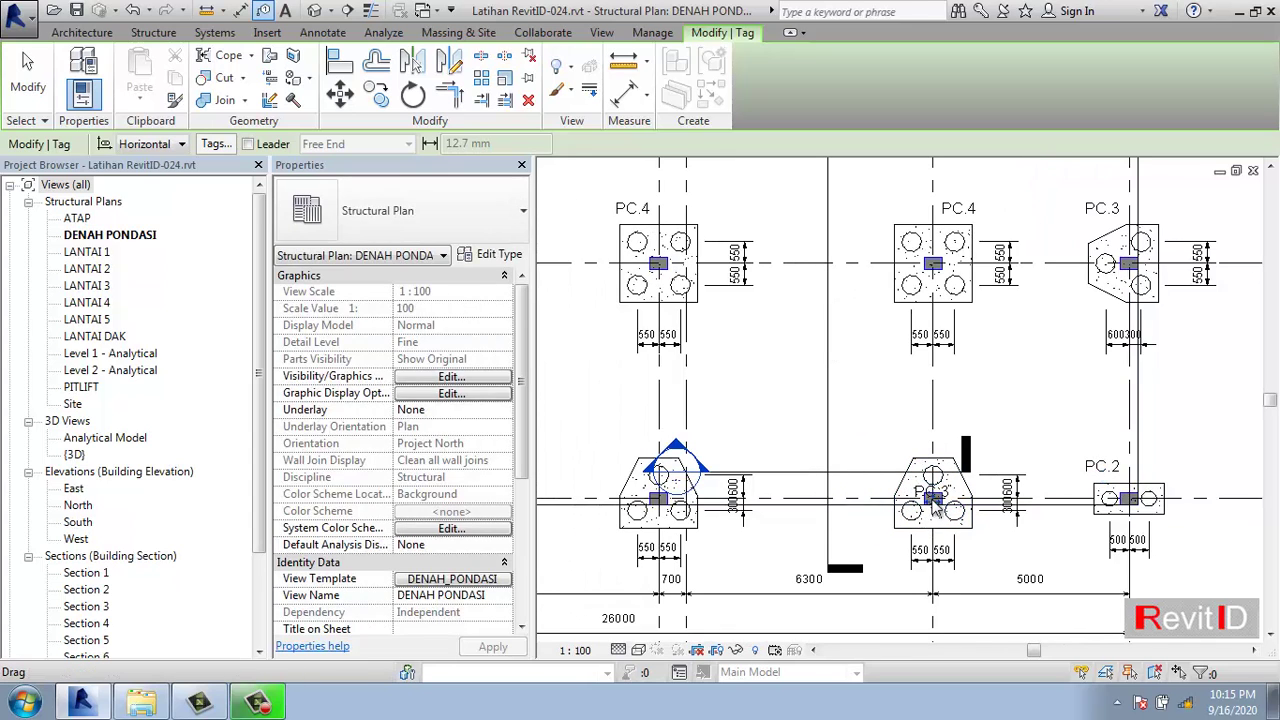
left_click(908, 470)
- Tag the remaining three-pile caps and the left-end two-pile cap in the bottom row above each cap, and finish tagging
middle_click_drag(661, 519, 863, 530)
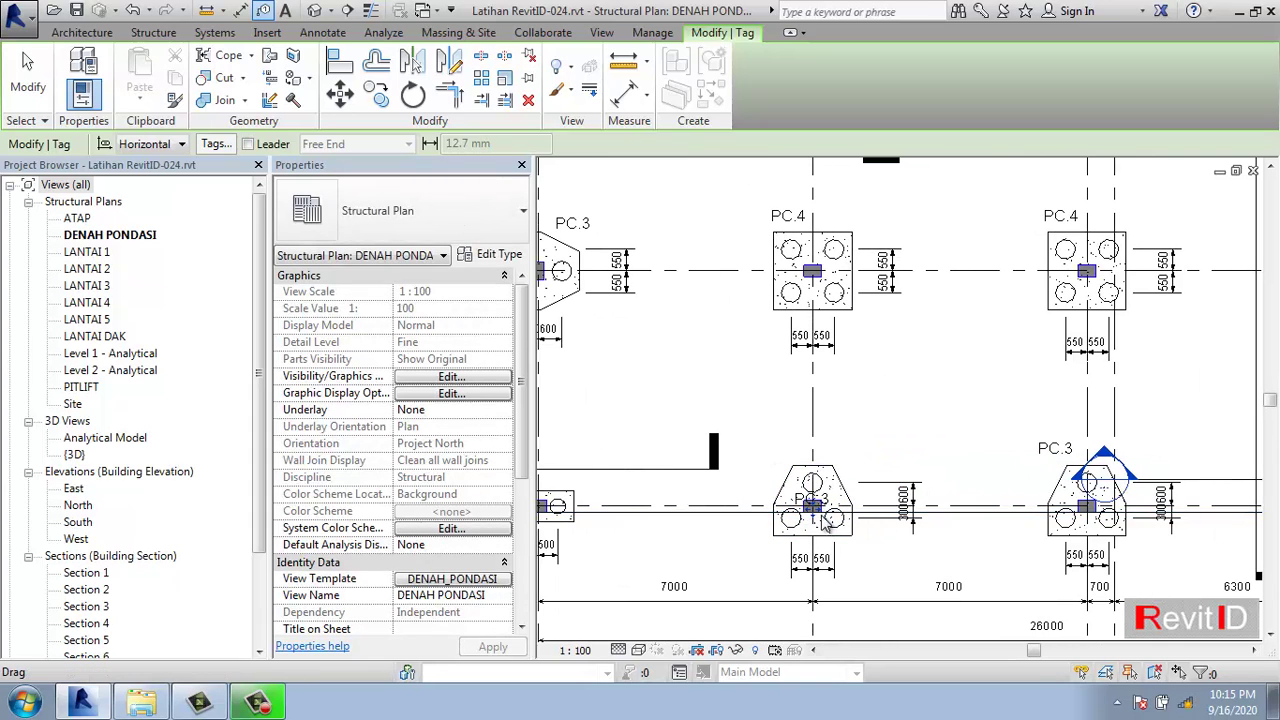
left_click(826, 524)
middle_click_drag(543, 513, 833, 515)
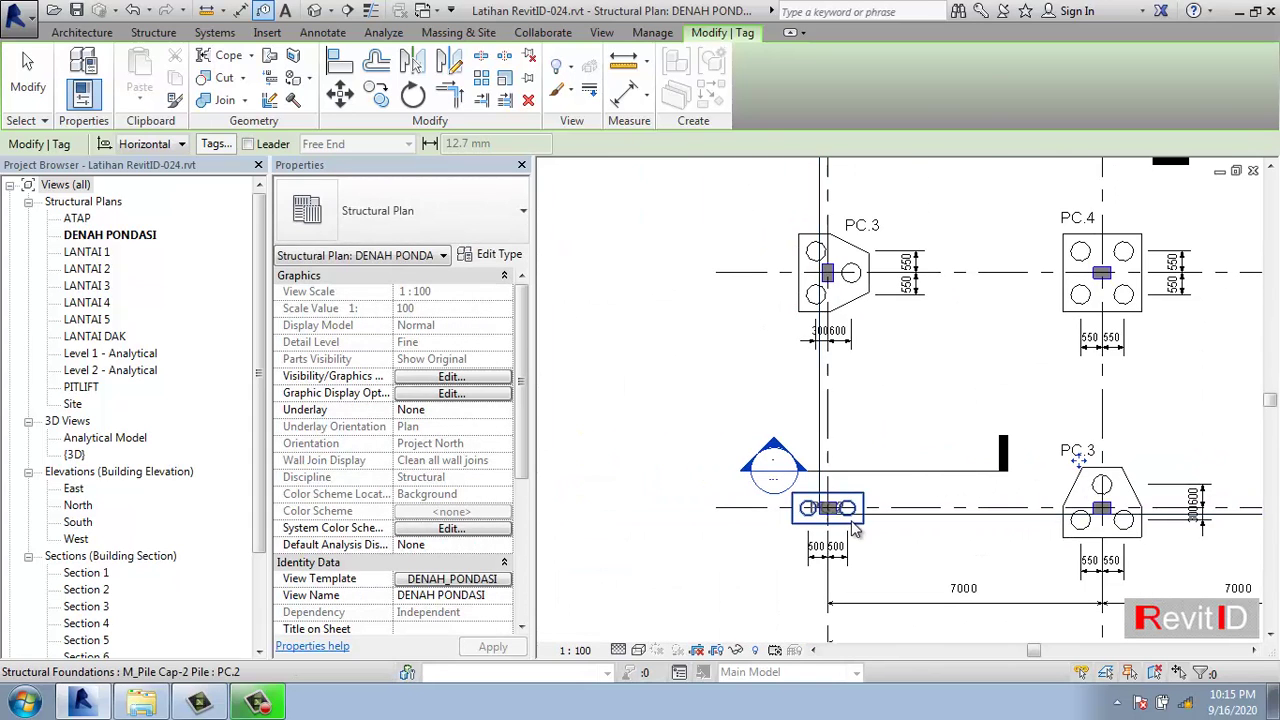
left_click(833, 515)
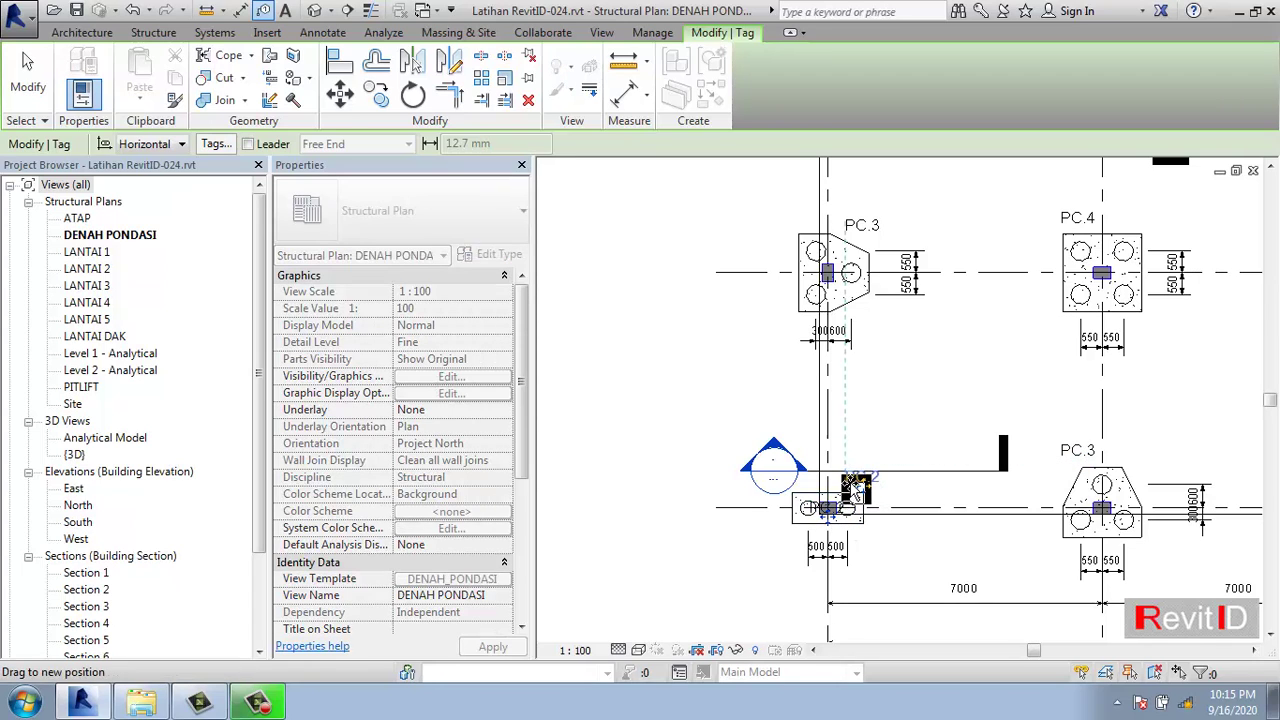
middle_click_drag(1040, 530, 919, 530)
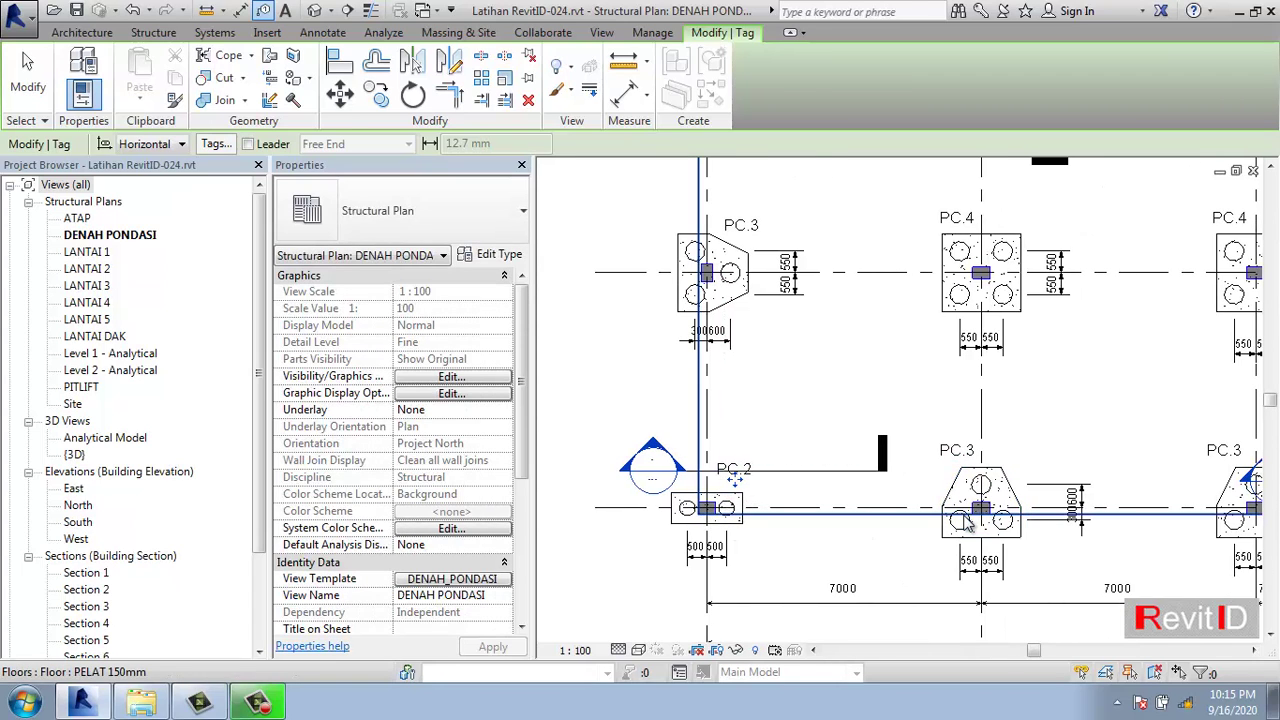
key("Escape")
key("Escape")
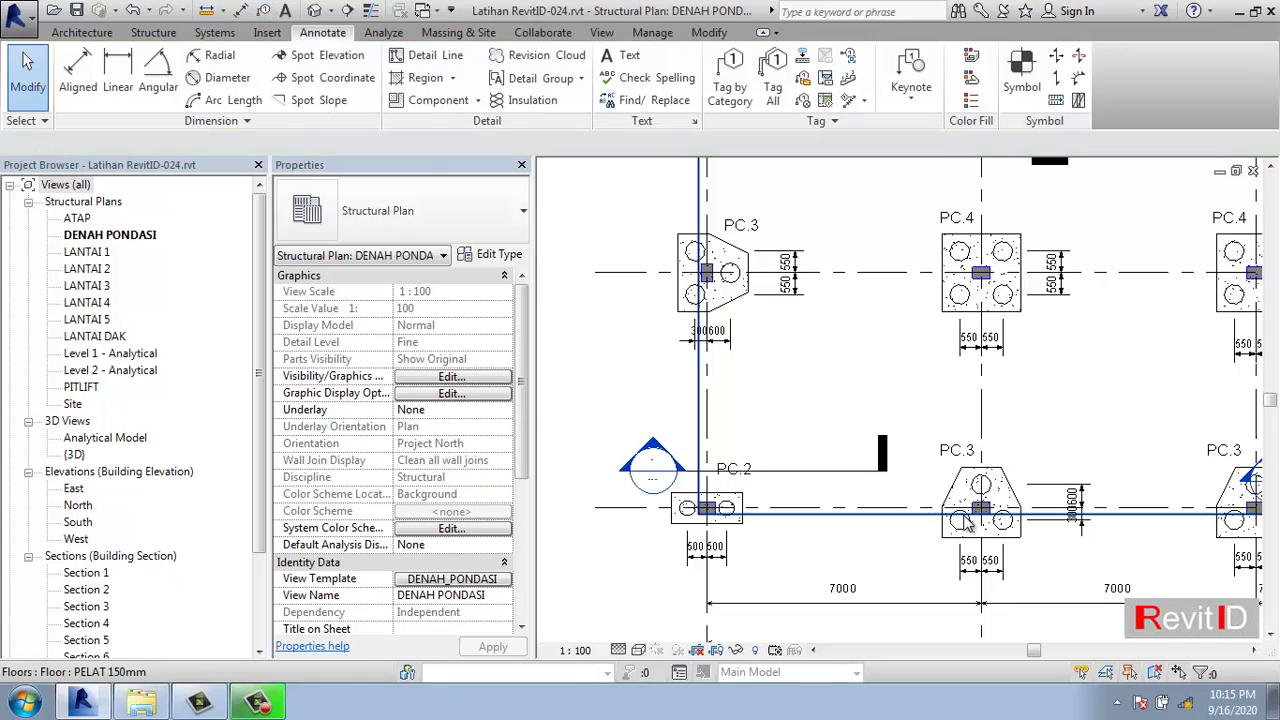
- Review the pile cap tags across all rows of the foundation plan
scroll(980, 397, "down", 3)
middle_click_drag(980, 397, 860, 459)
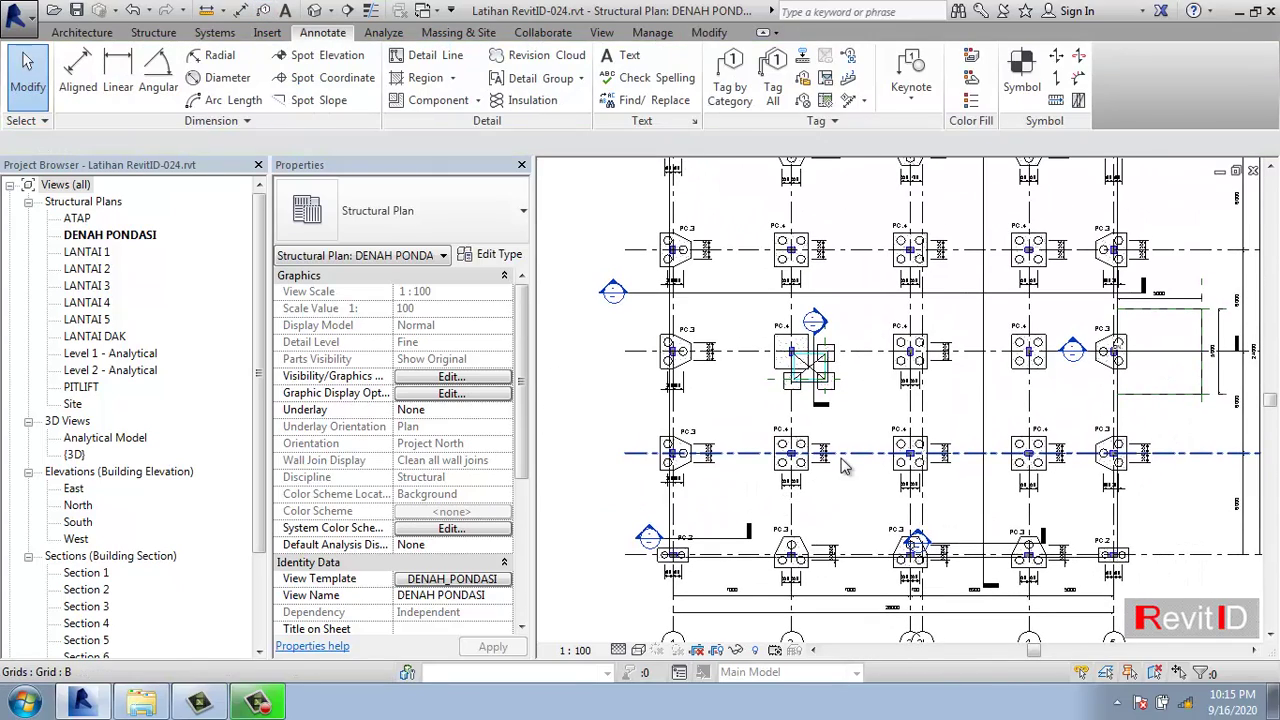
middle_click_drag(908, 408, 891, 463)
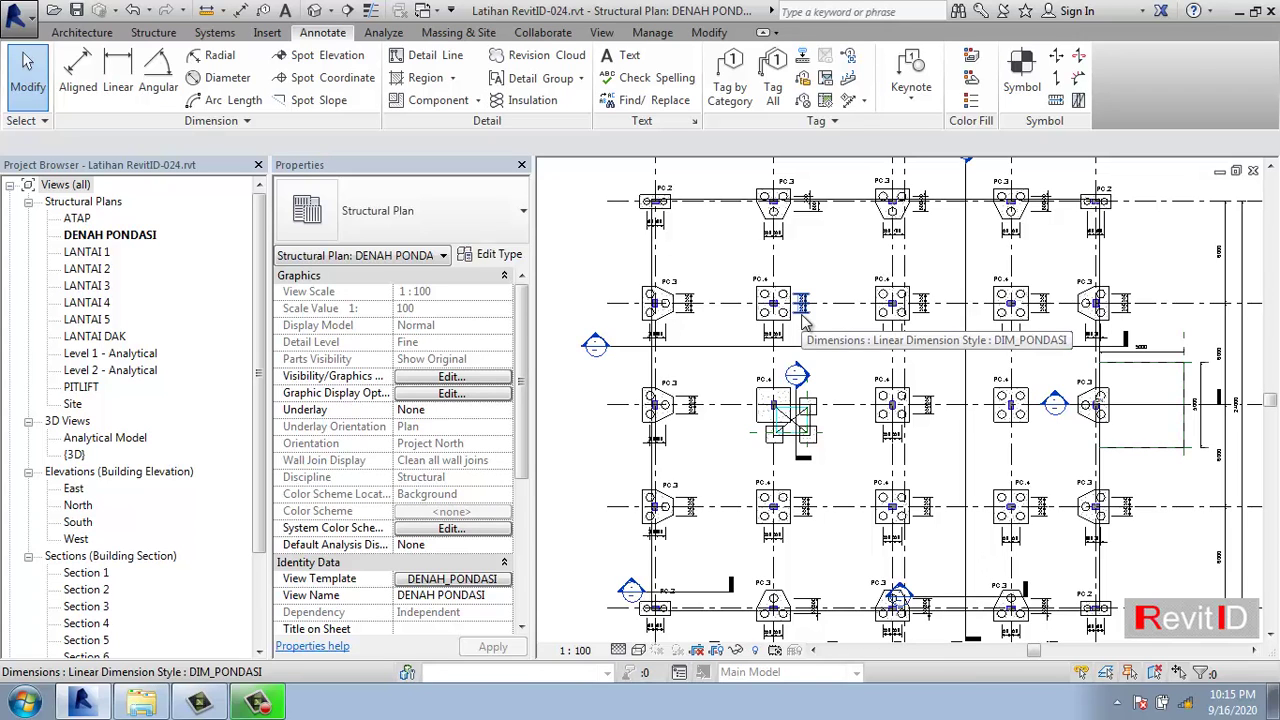
scroll(803, 318, "up", 2)
middle_click_drag(730, 320, 665, 323)
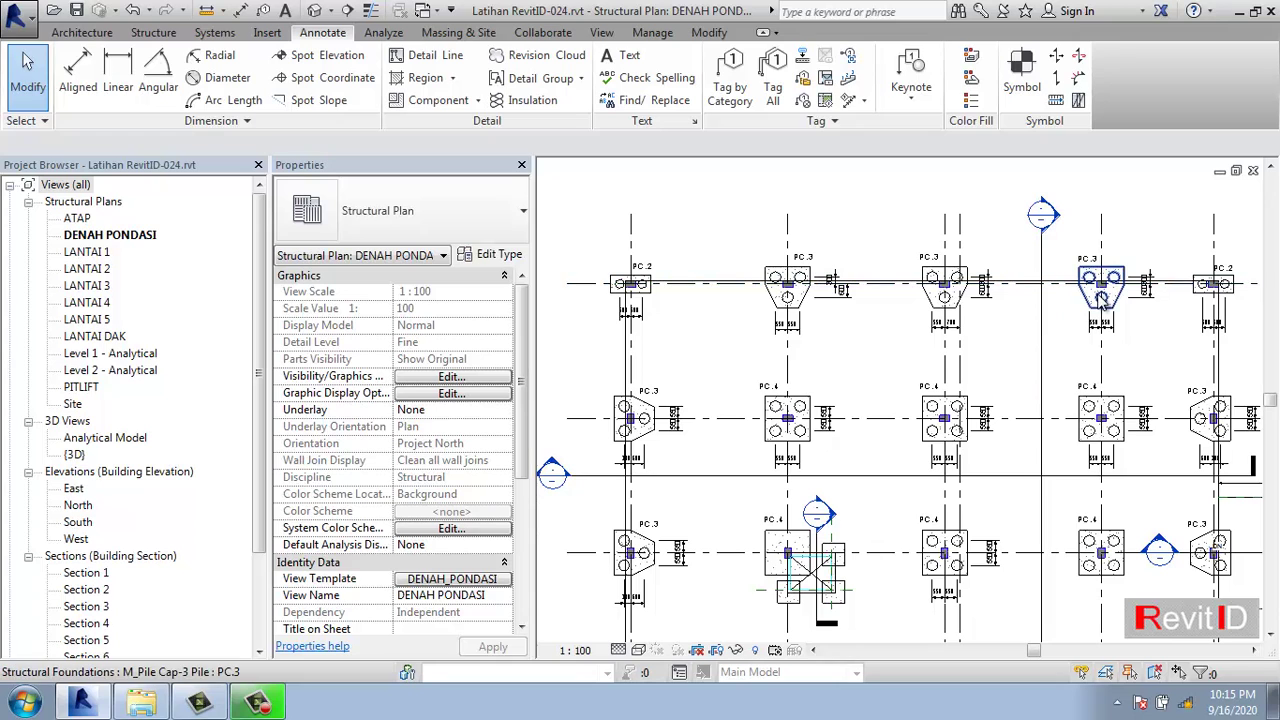
- Inspect the pile caps, pile dimensions and column fills in the middle and lower rows of the foundation plan
middle_click_drag(1160, 362, 1164, 307)
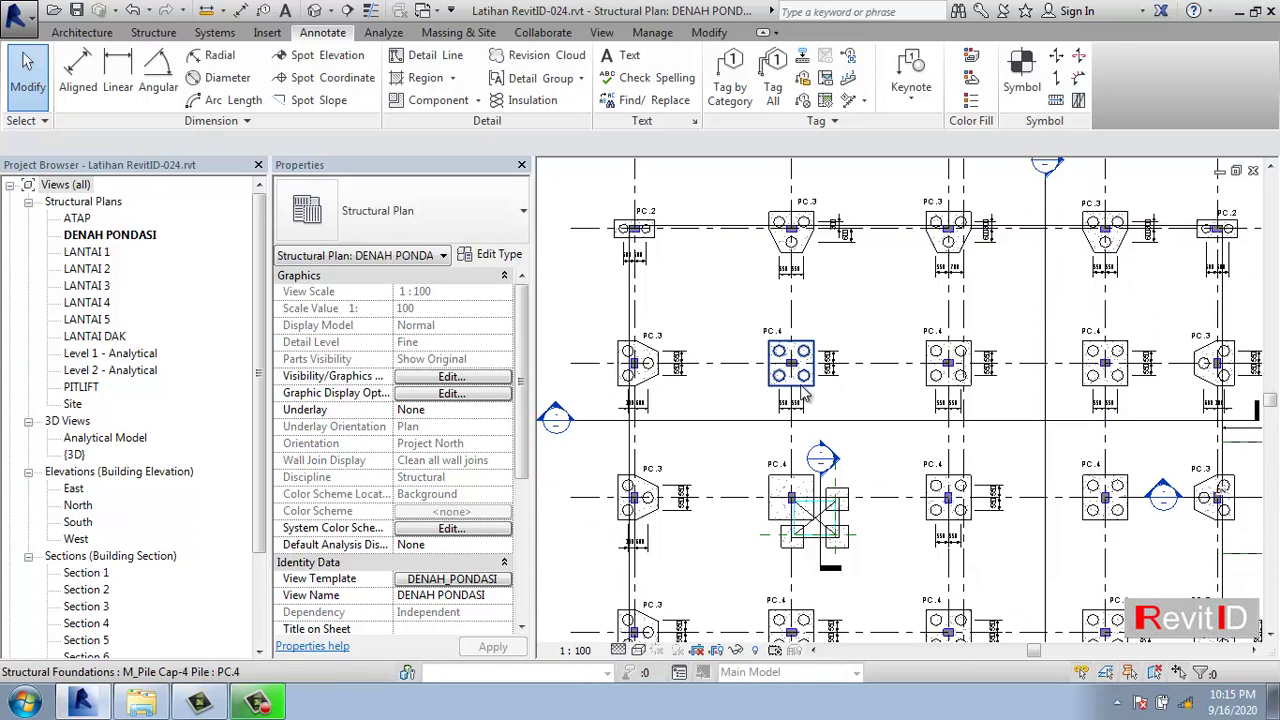
middle_click_drag(803, 395, 809, 331)
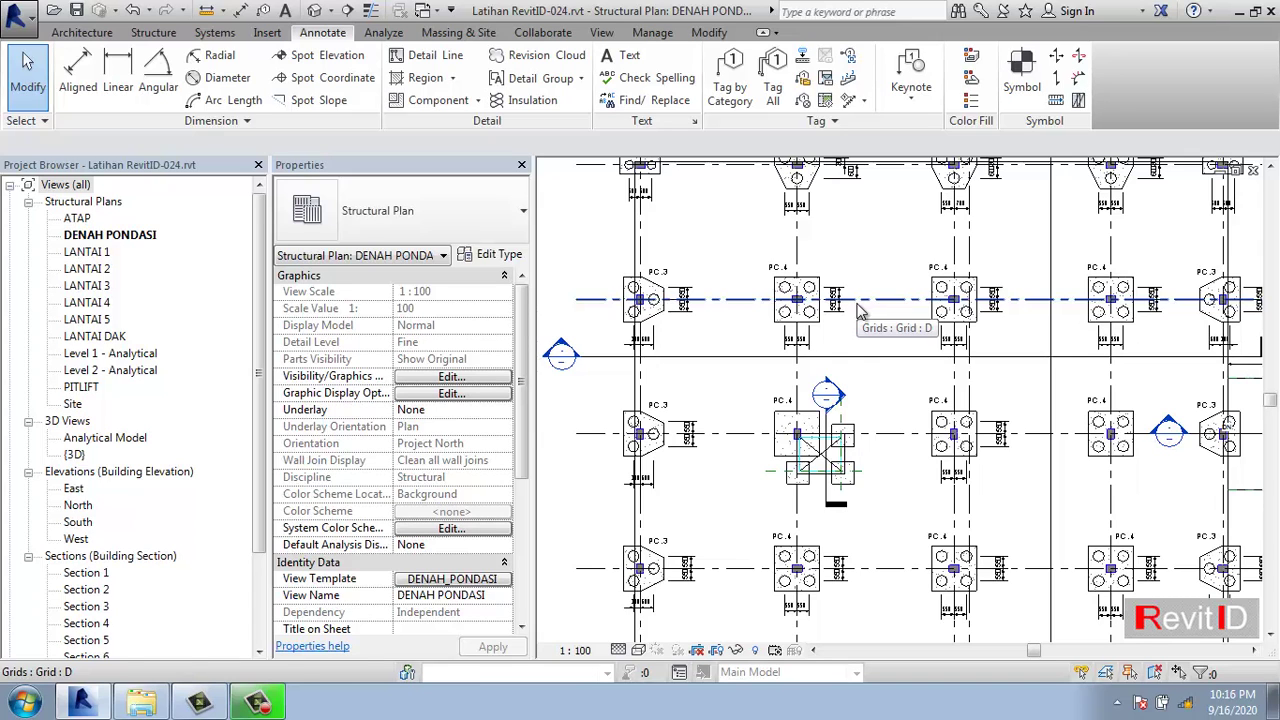
middle_click_drag(902, 476, 931, 322)
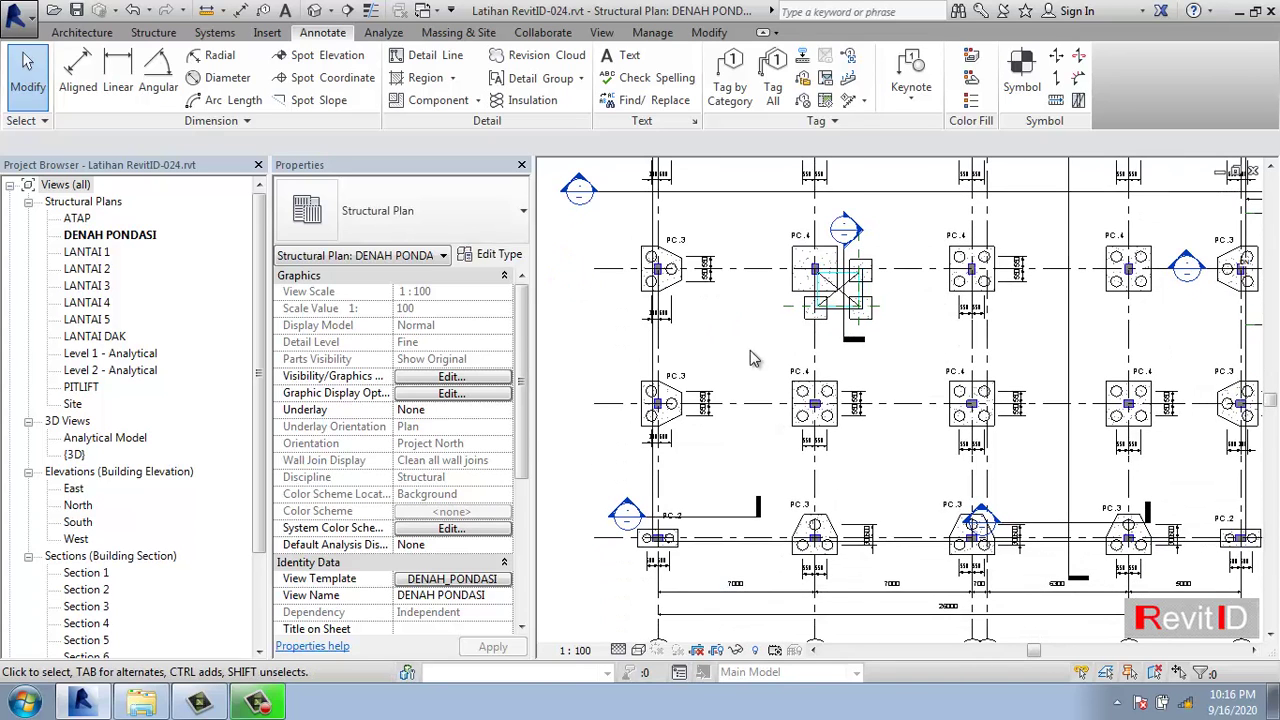
scroll(668, 400, "up", 3)
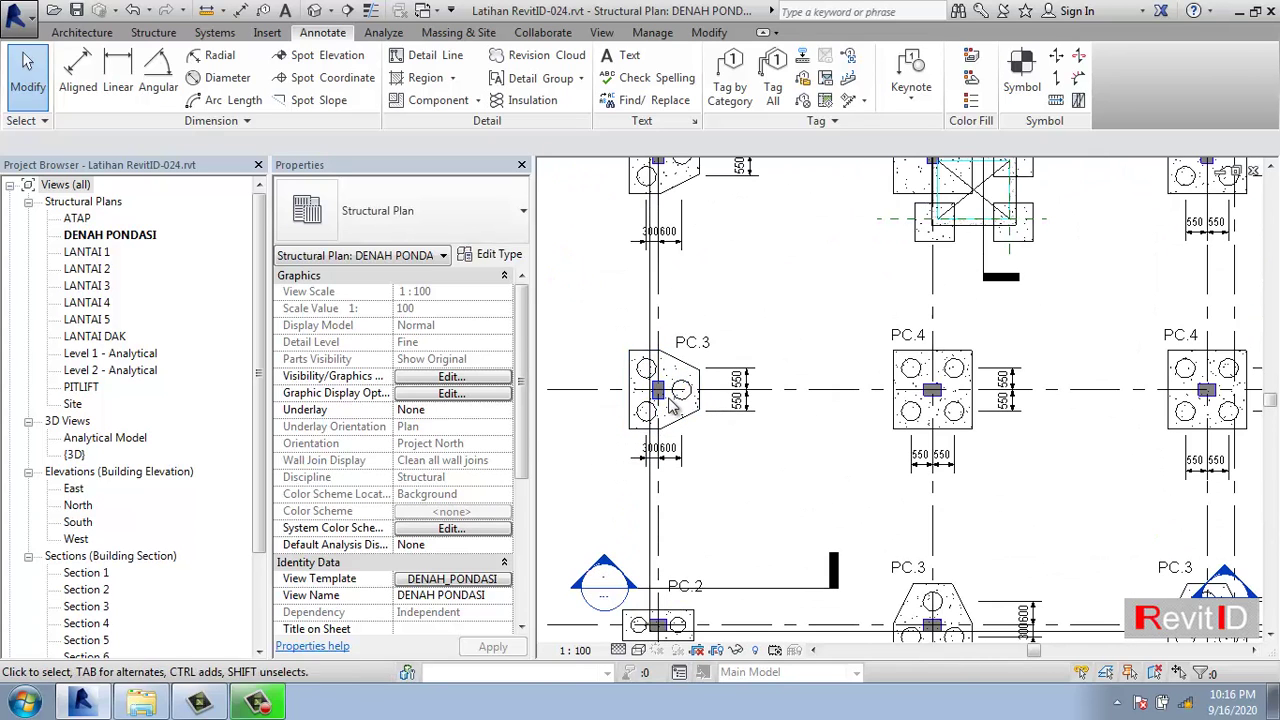
middle_click_drag(930, 395, 808, 412)
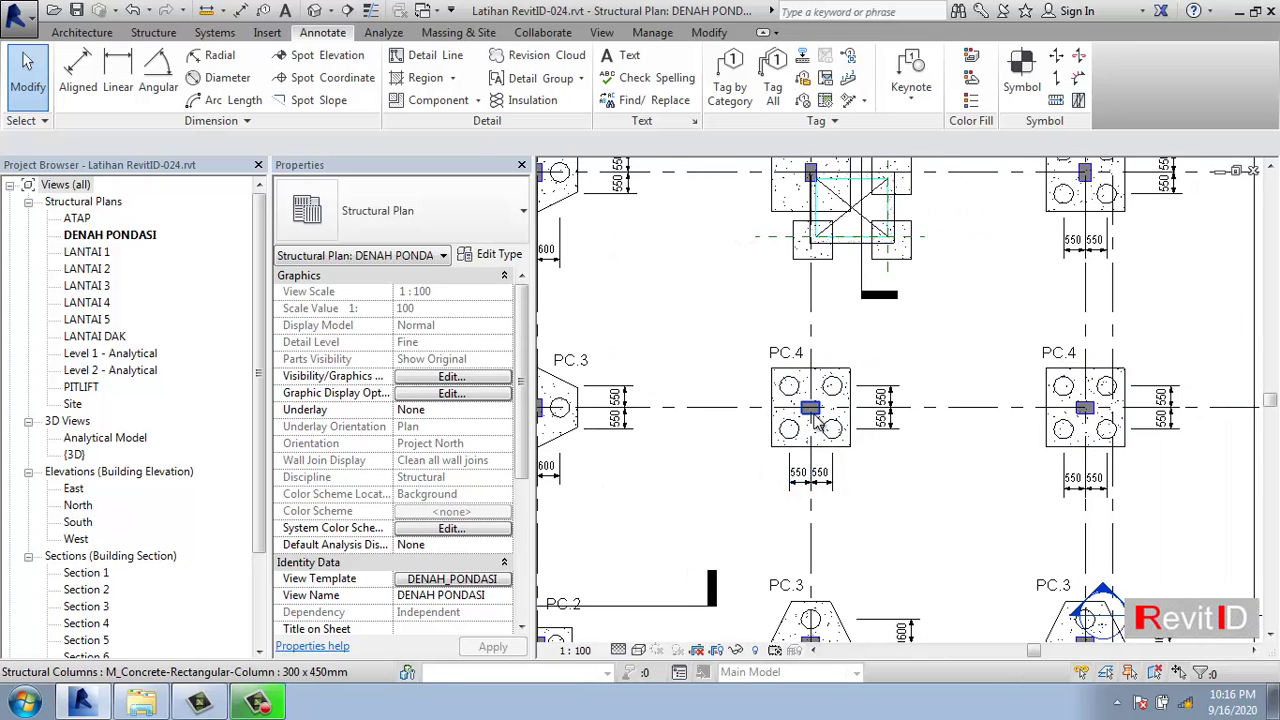
scroll(814, 418, "down", 4)
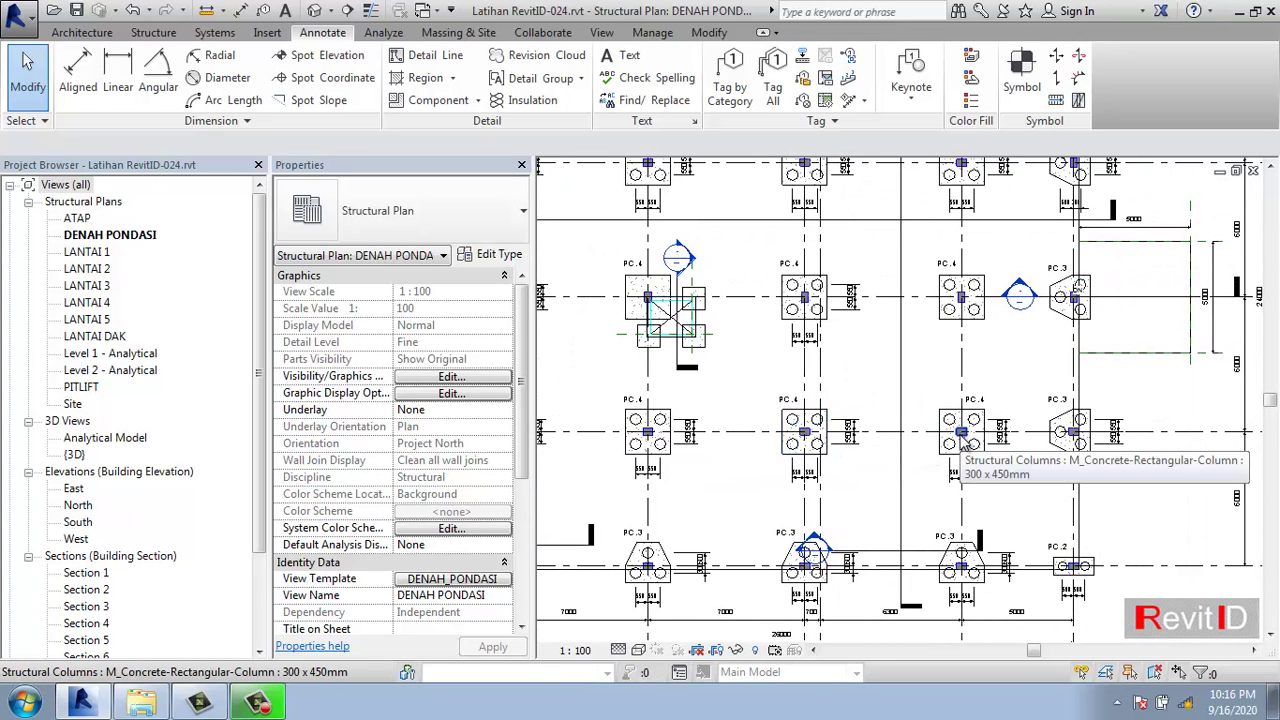
scroll(962, 440, "up", 4)
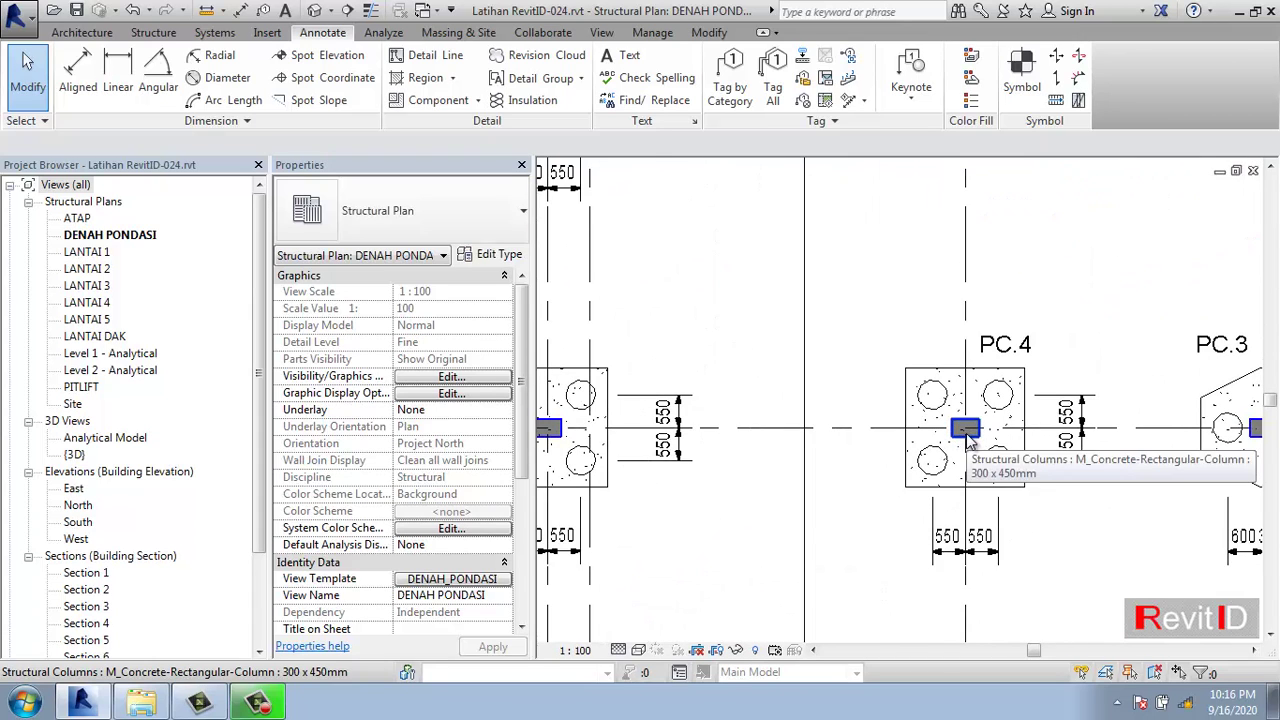
scroll(970, 442, "down", 5)
middle_click_drag(770, 442, 855, 442)
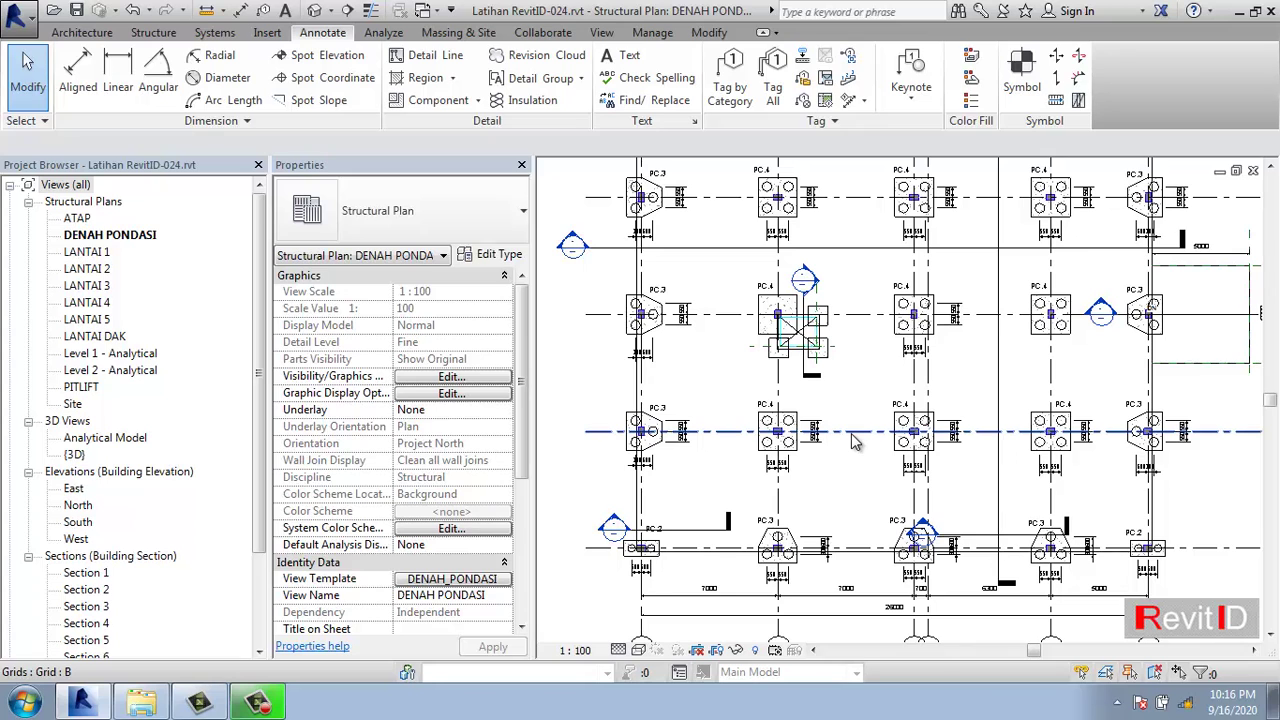
scroll(857, 440, "up", 3)
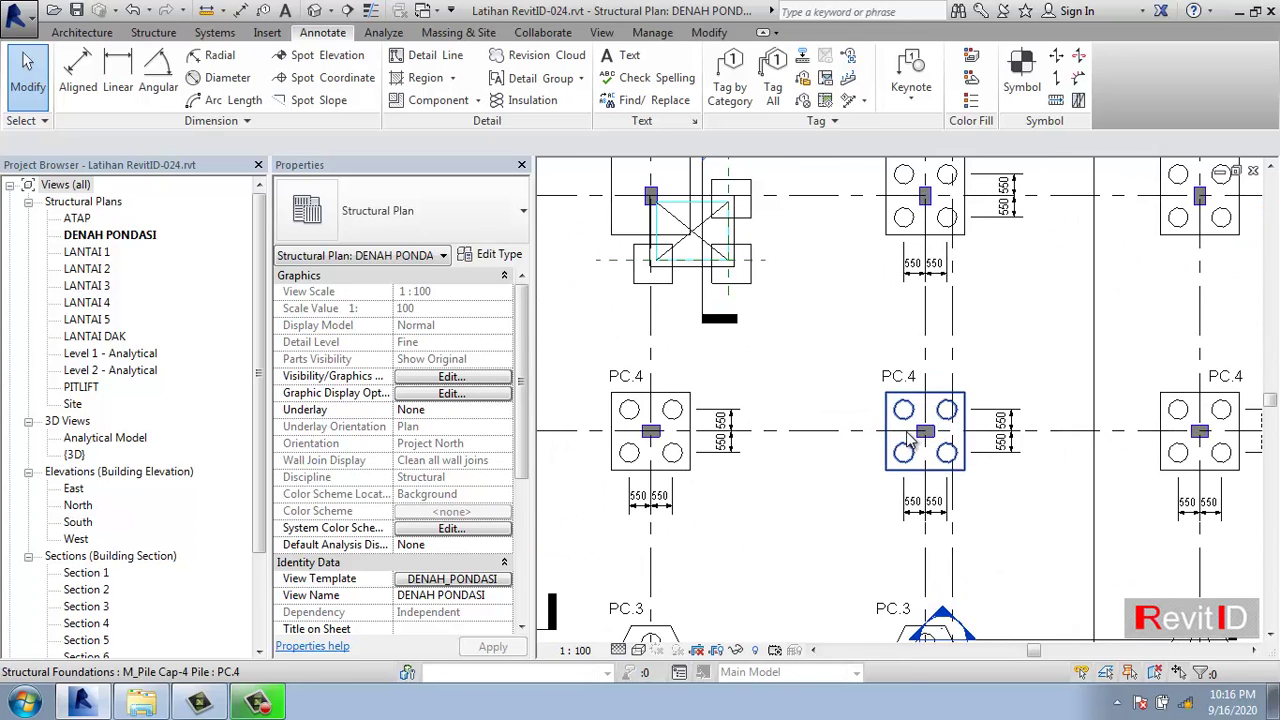
middle_click_drag(857, 445, 853, 470)
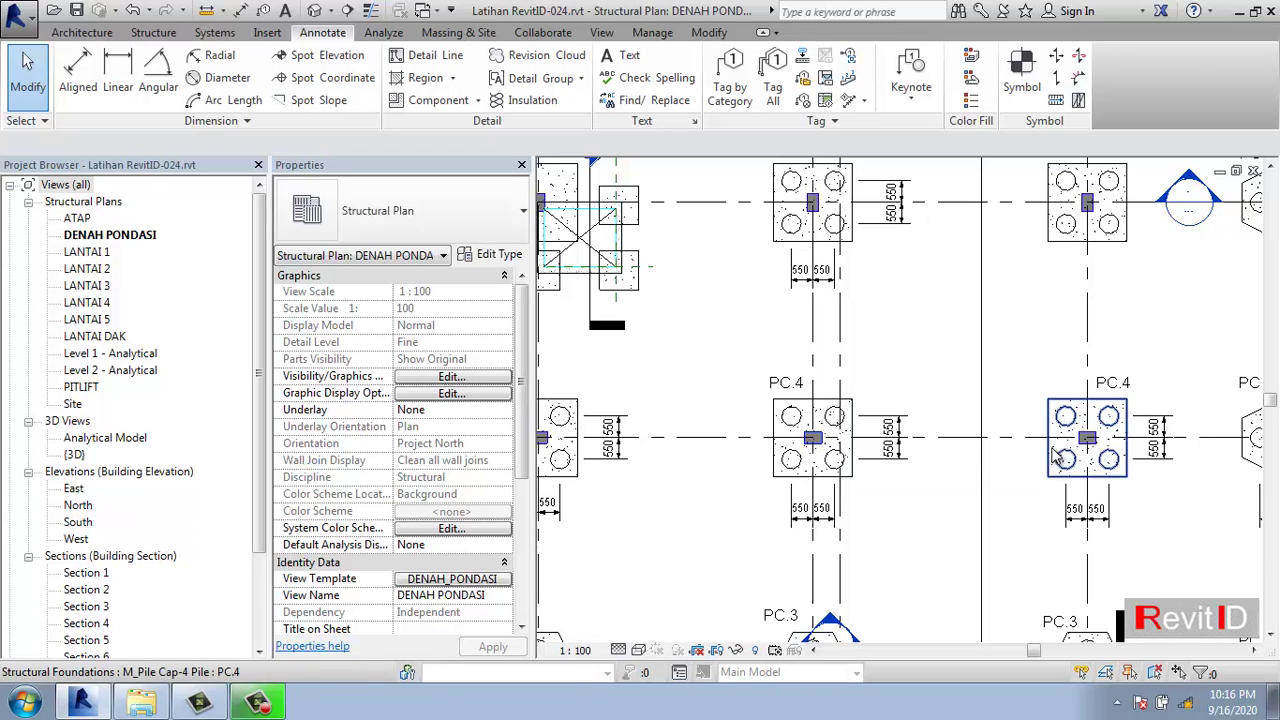
middle_click_drag(1072, 442, 988, 468)
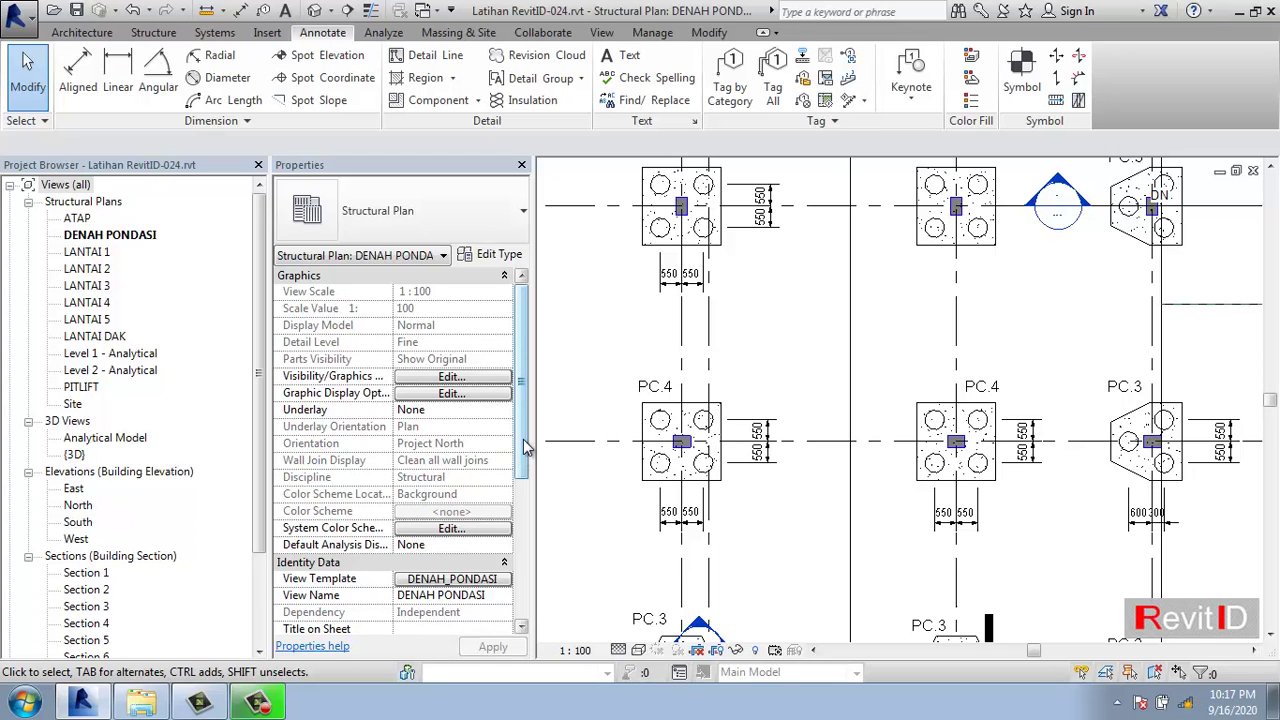
- In the DENAH_PONDASI view template's model overrides, clear the cut pattern override for Structural Columns
left_click_drag(522, 450, 530, 483)
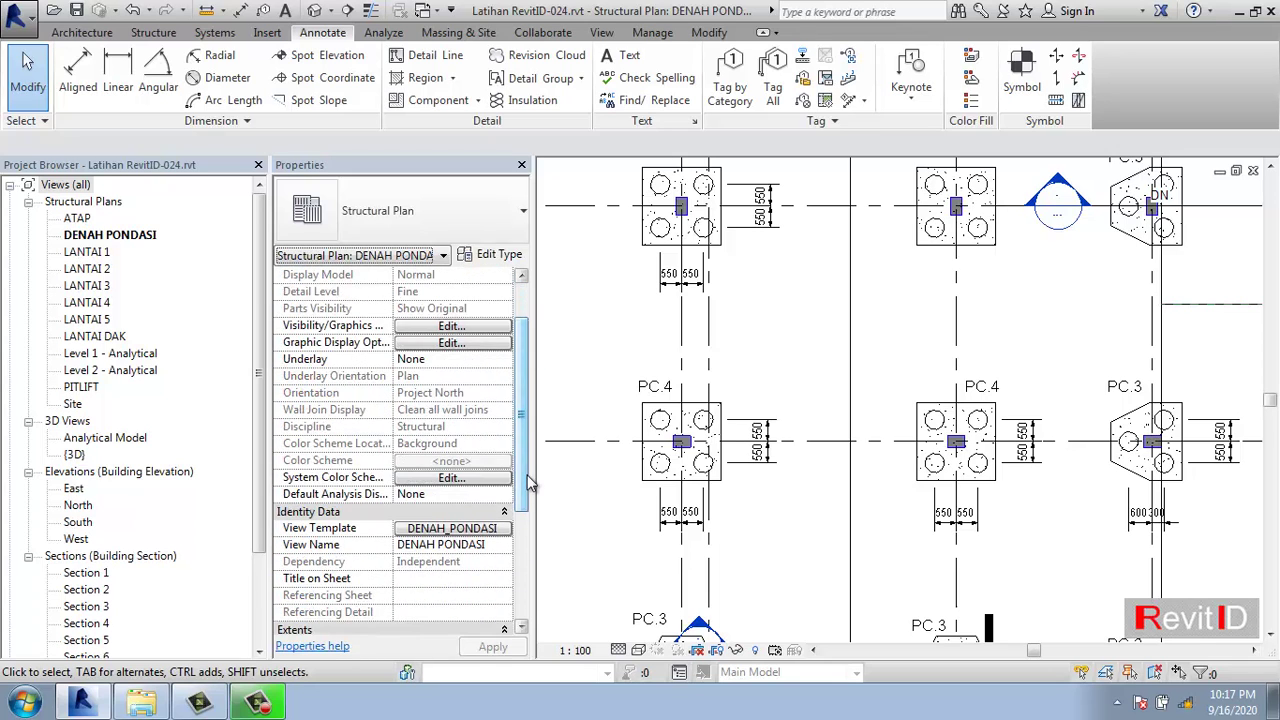
left_click(443, 531)
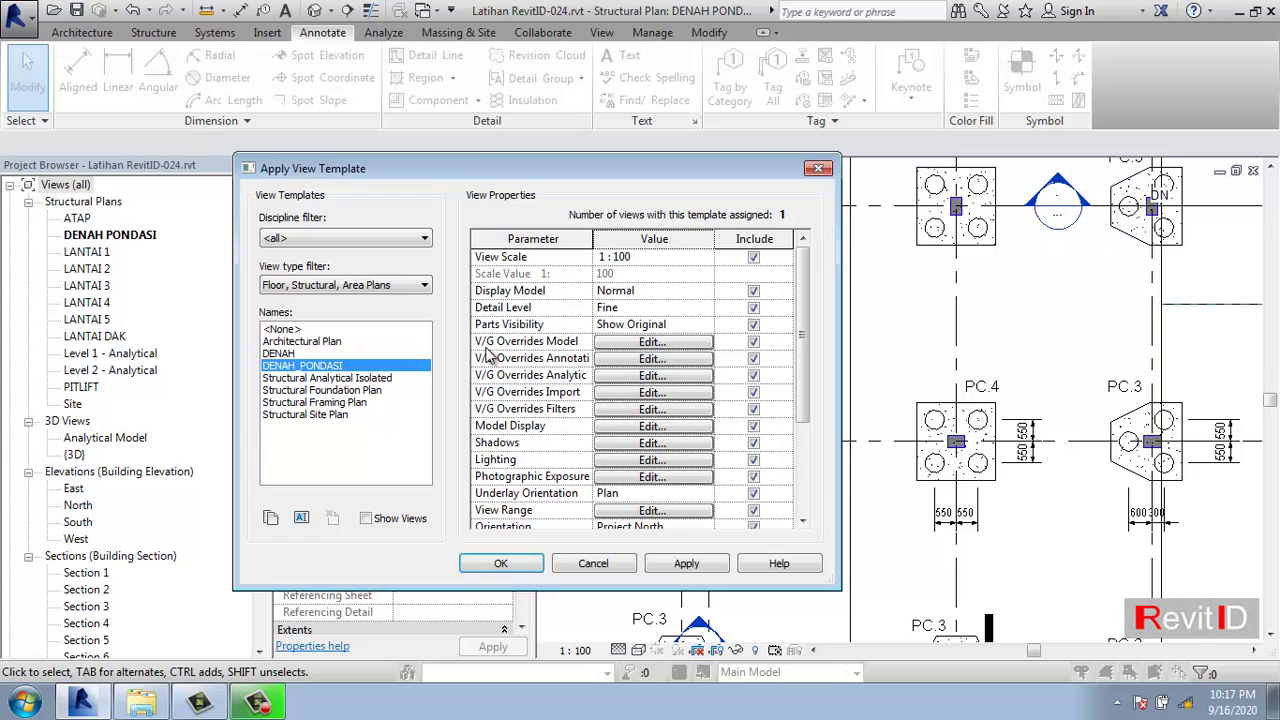
left_click(645, 343)
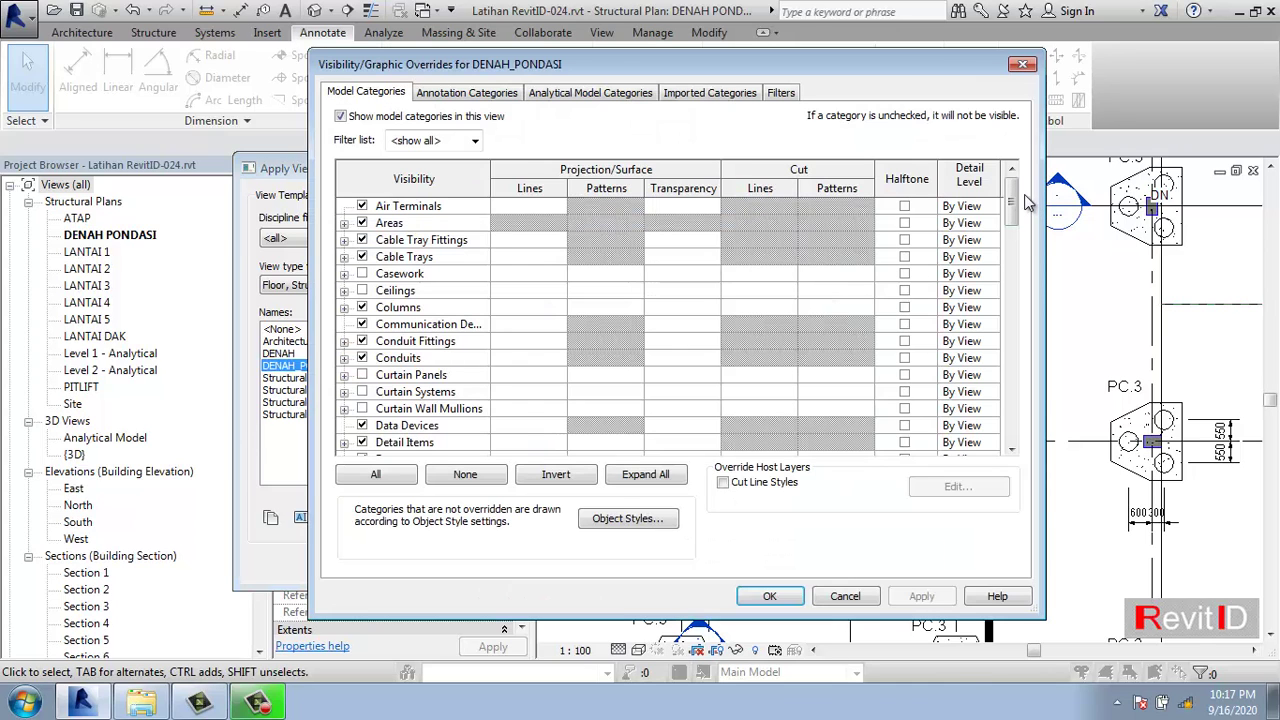
left_click_drag(1011, 200, 1008, 407)
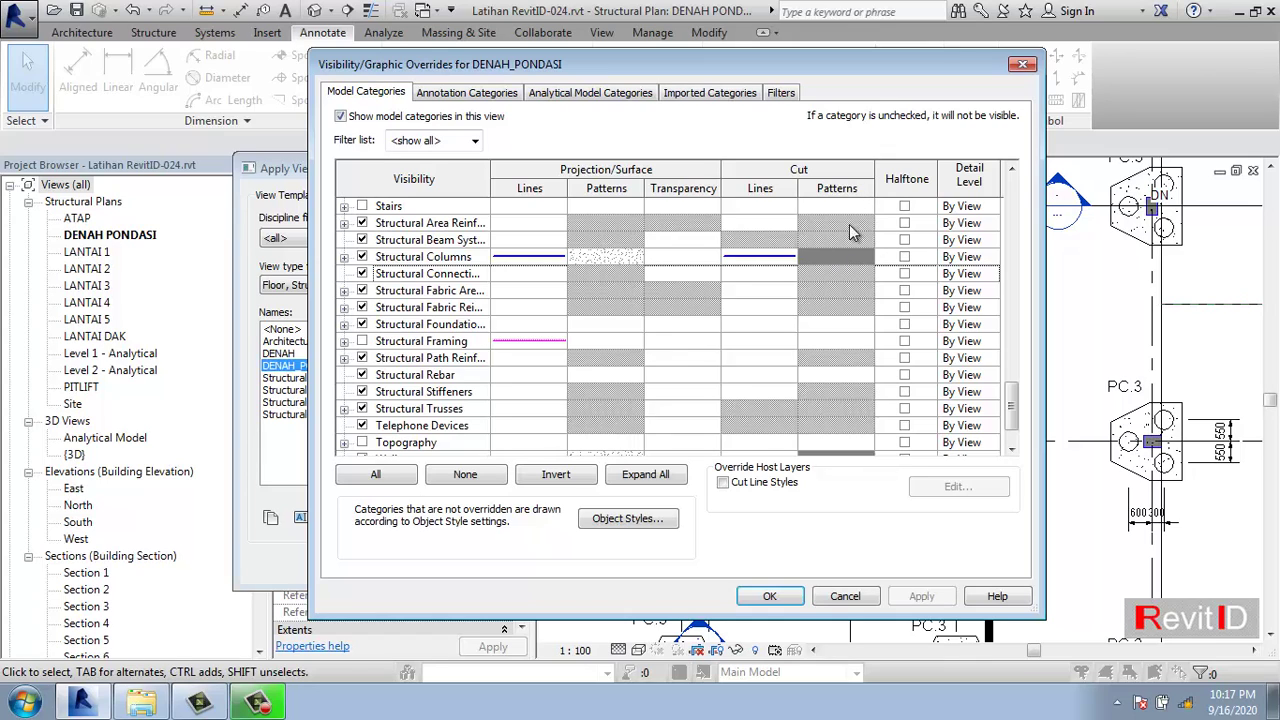
left_click(839, 256)
left_click(839, 256)
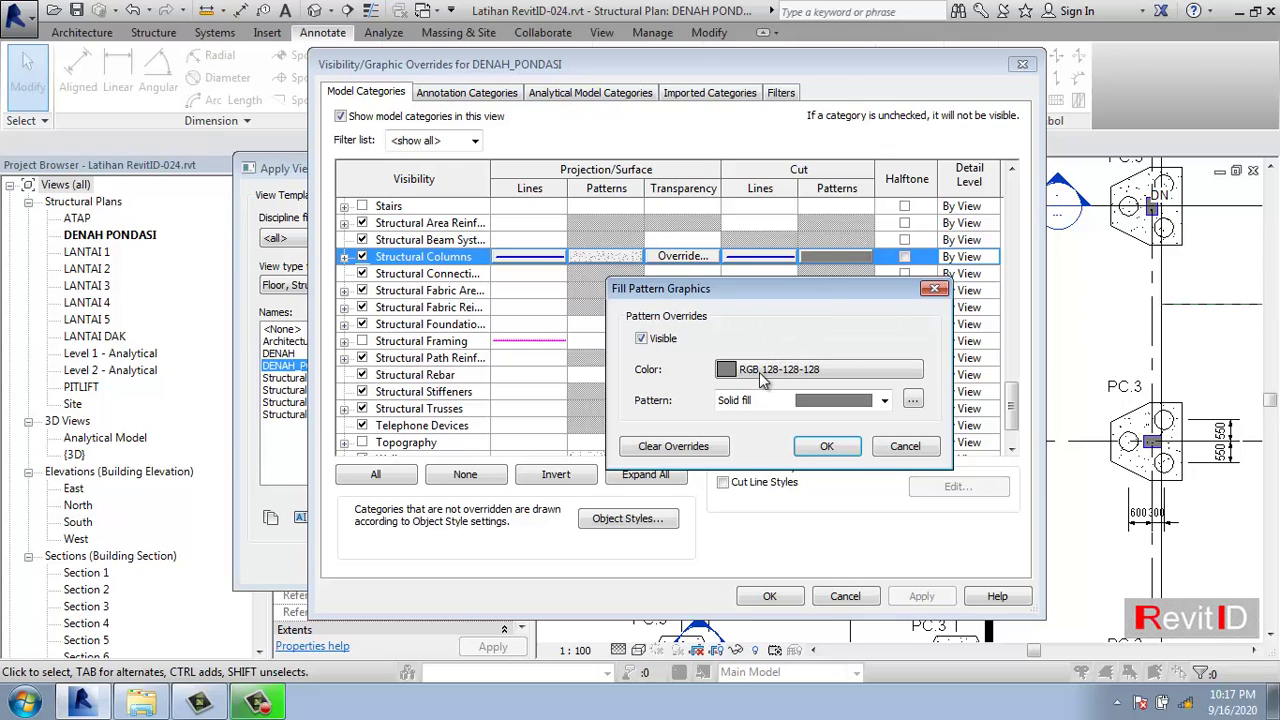
left_click(684, 446)
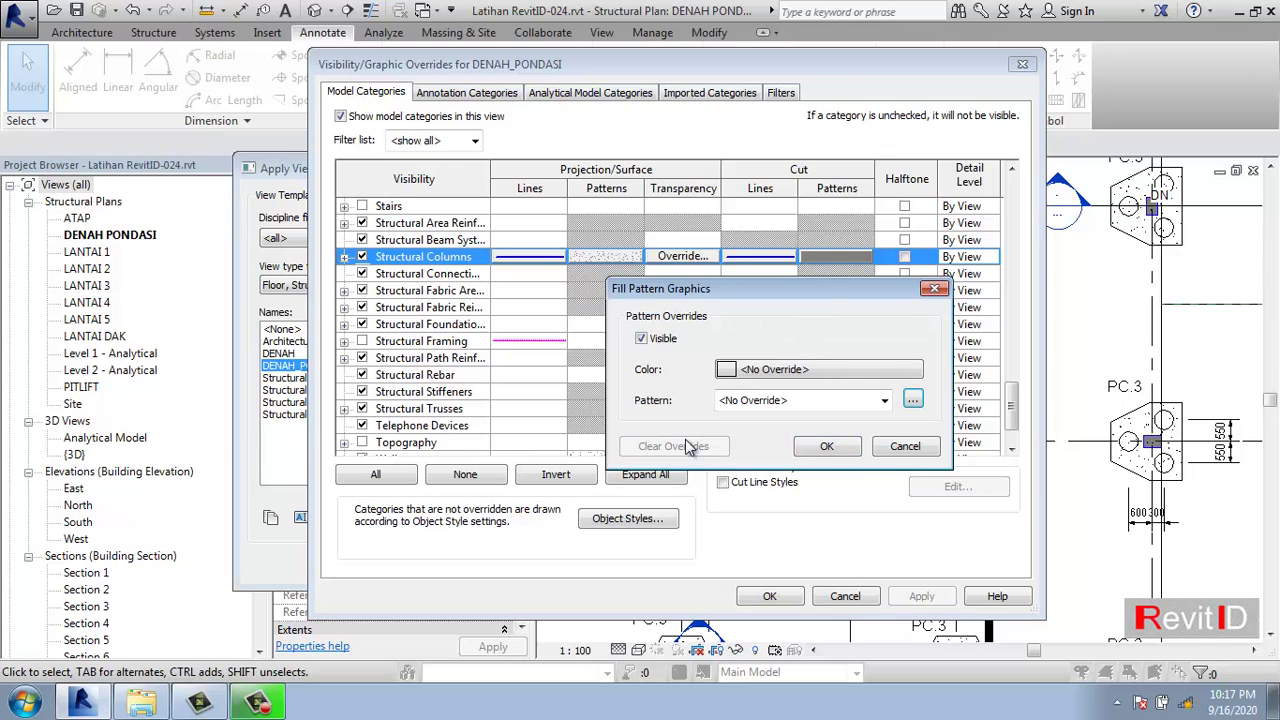
left_click(827, 446)
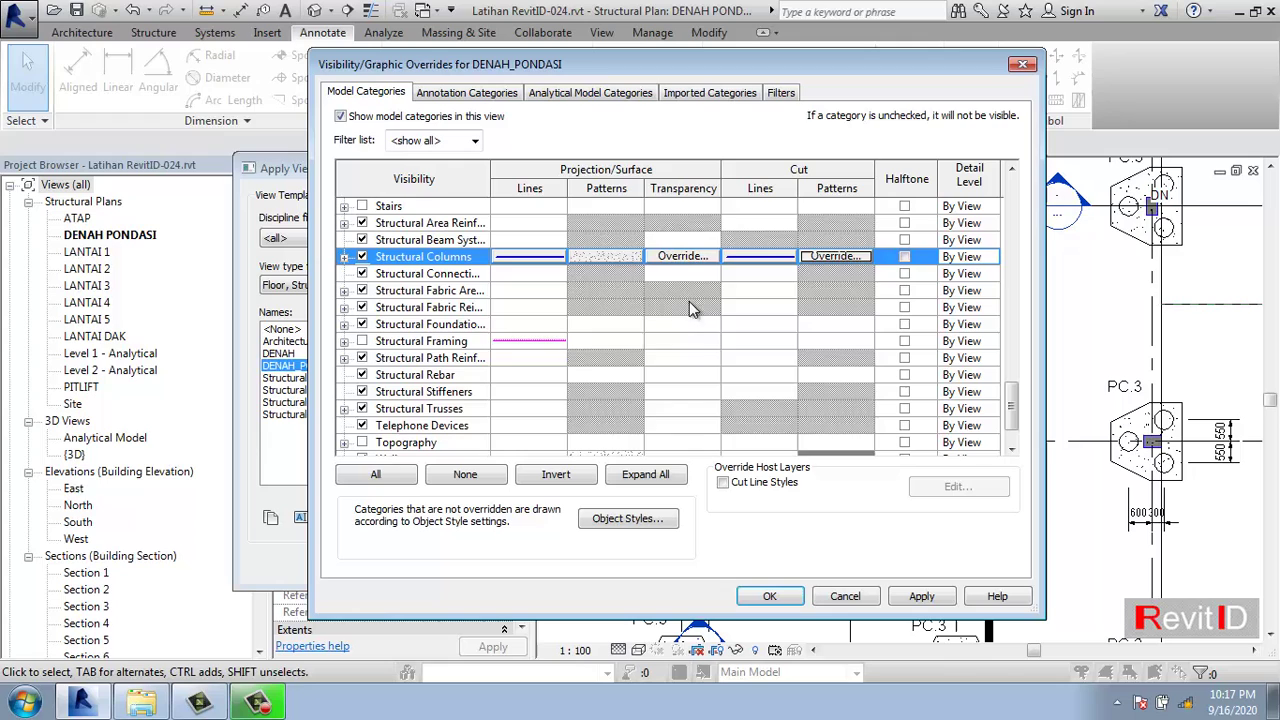
- Clear the projection/surface pattern override for Structural Columns and apply the changes to the DENAH_PONDASI view template
left_click(617, 256)
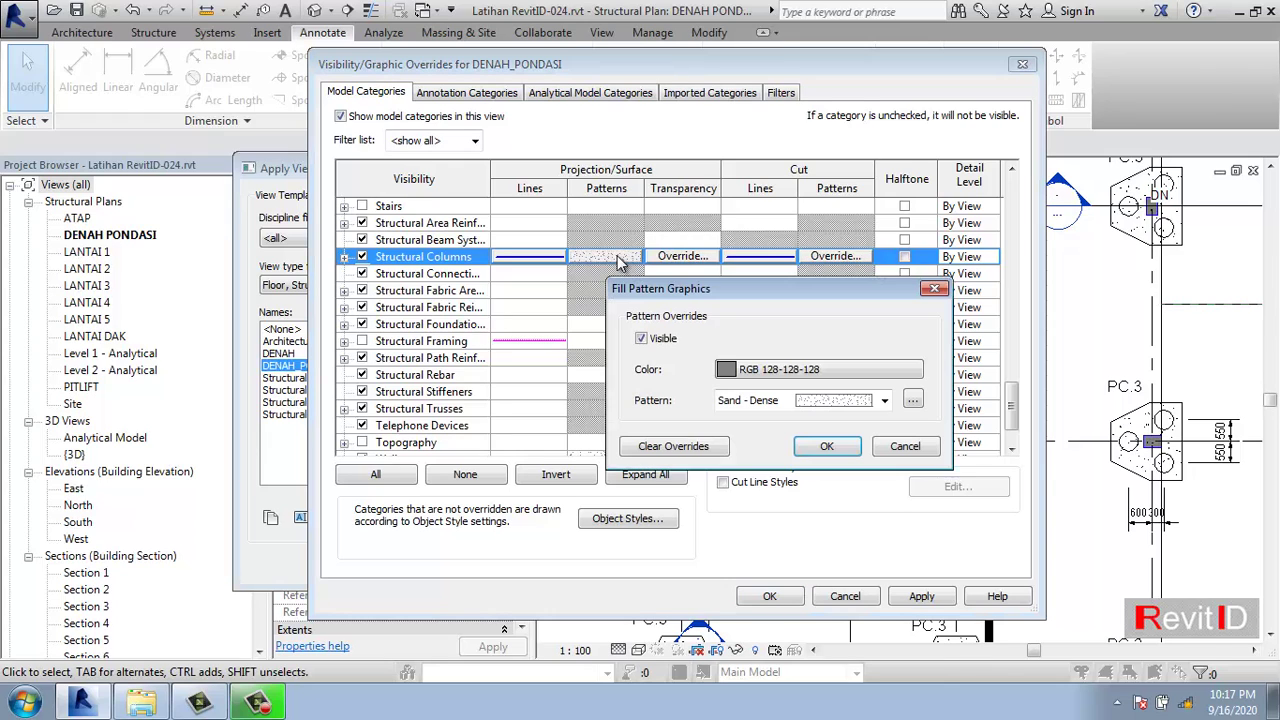
left_click(704, 444)
left_click(827, 446)
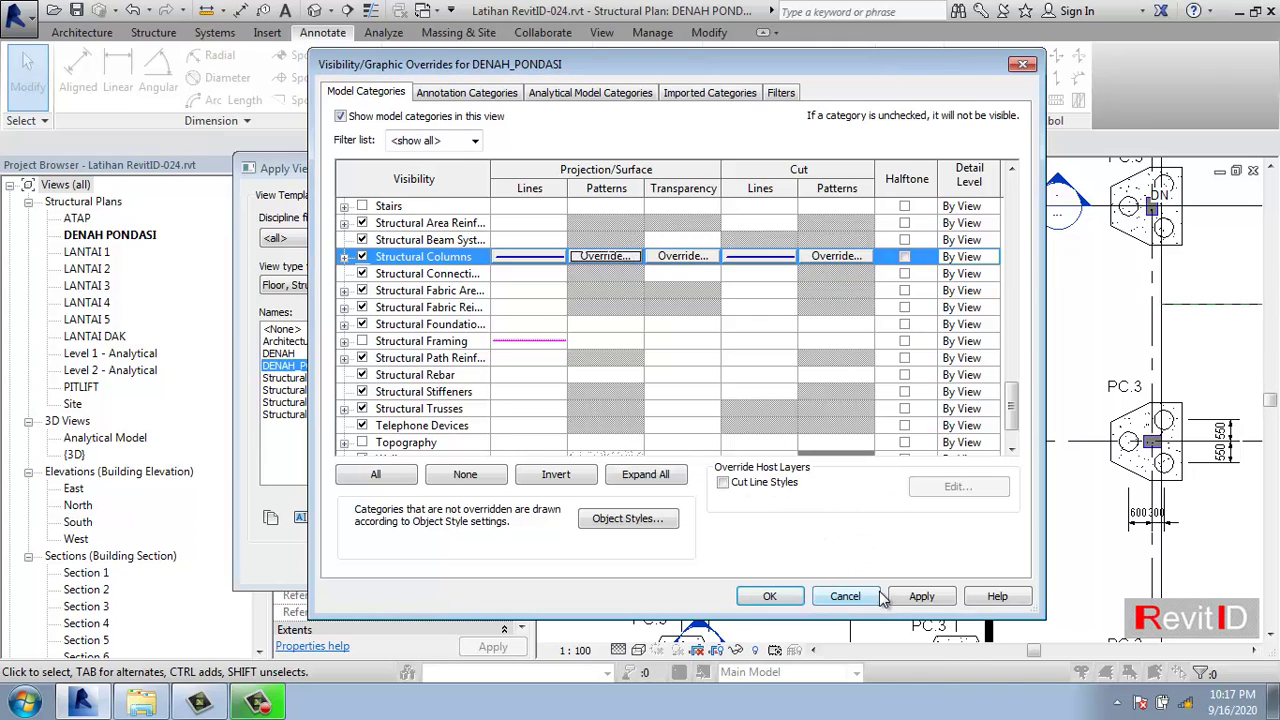
left_click(915, 596)
left_click(770, 597)
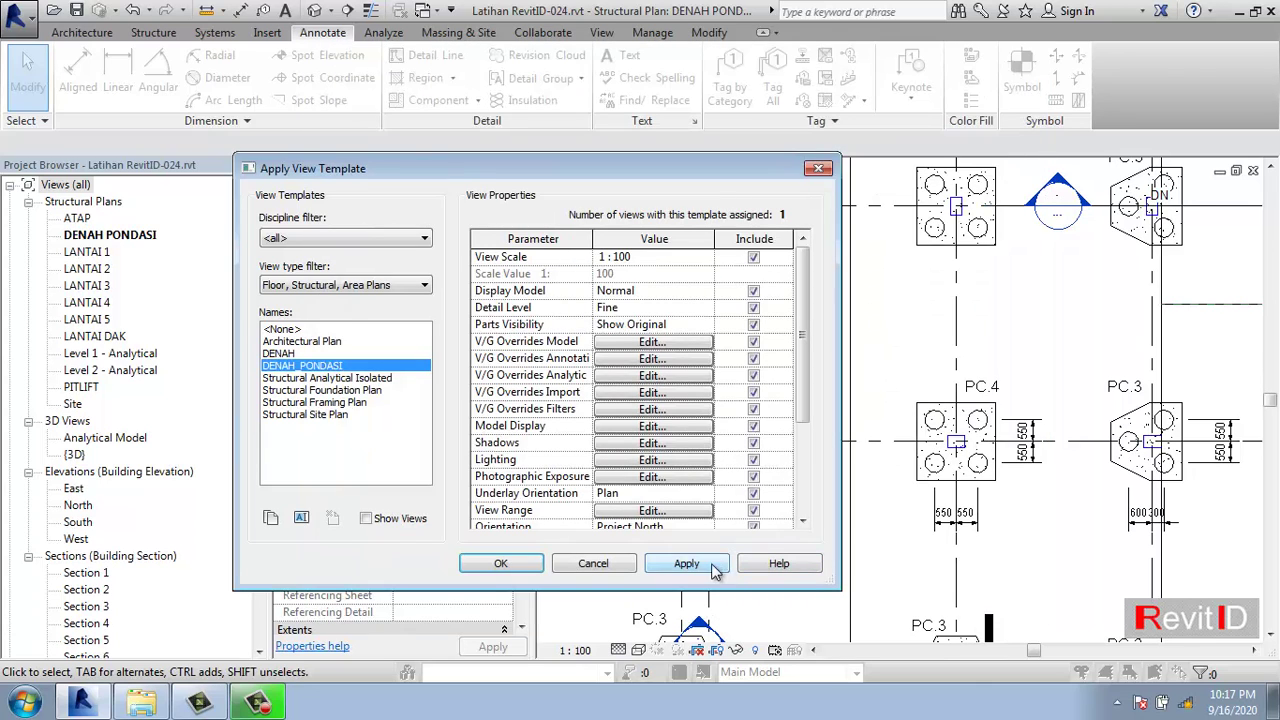
left_click(500, 563)
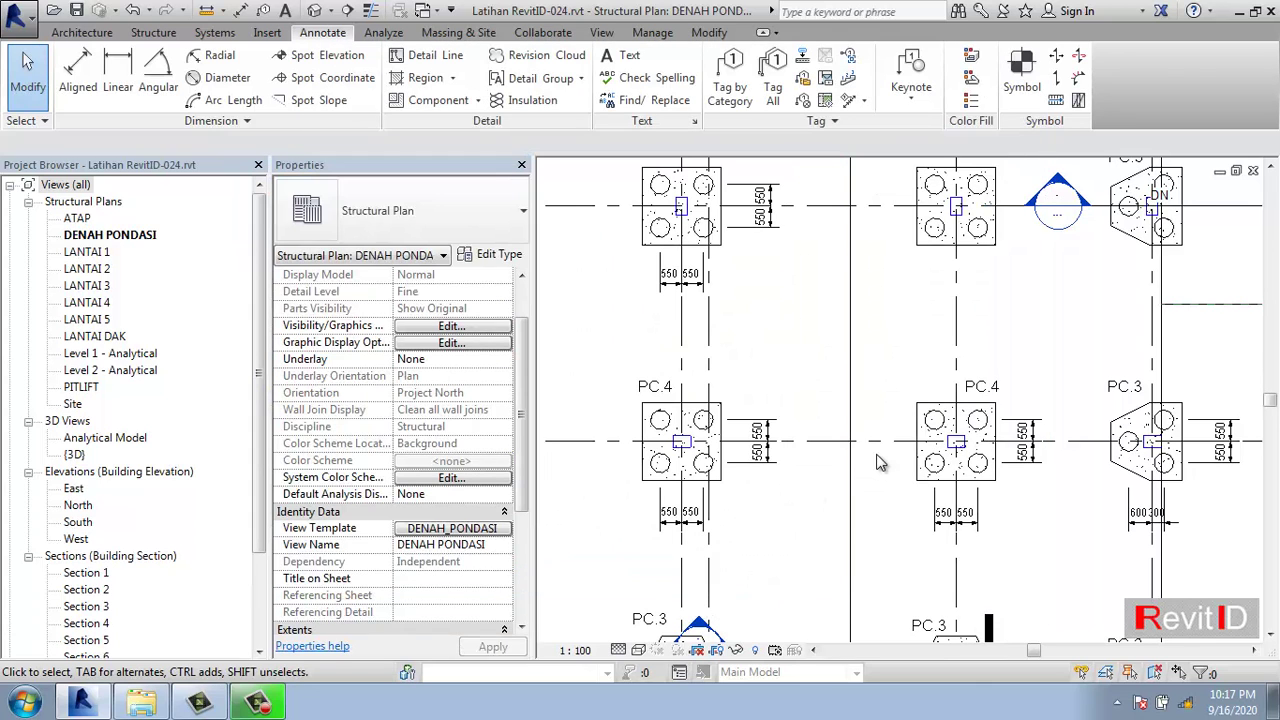
- Examine the columns across the DENAH PONDASI plan and compare the foundation plan with the LANTAI 1 plan
scroll(879, 462, "down", 5)
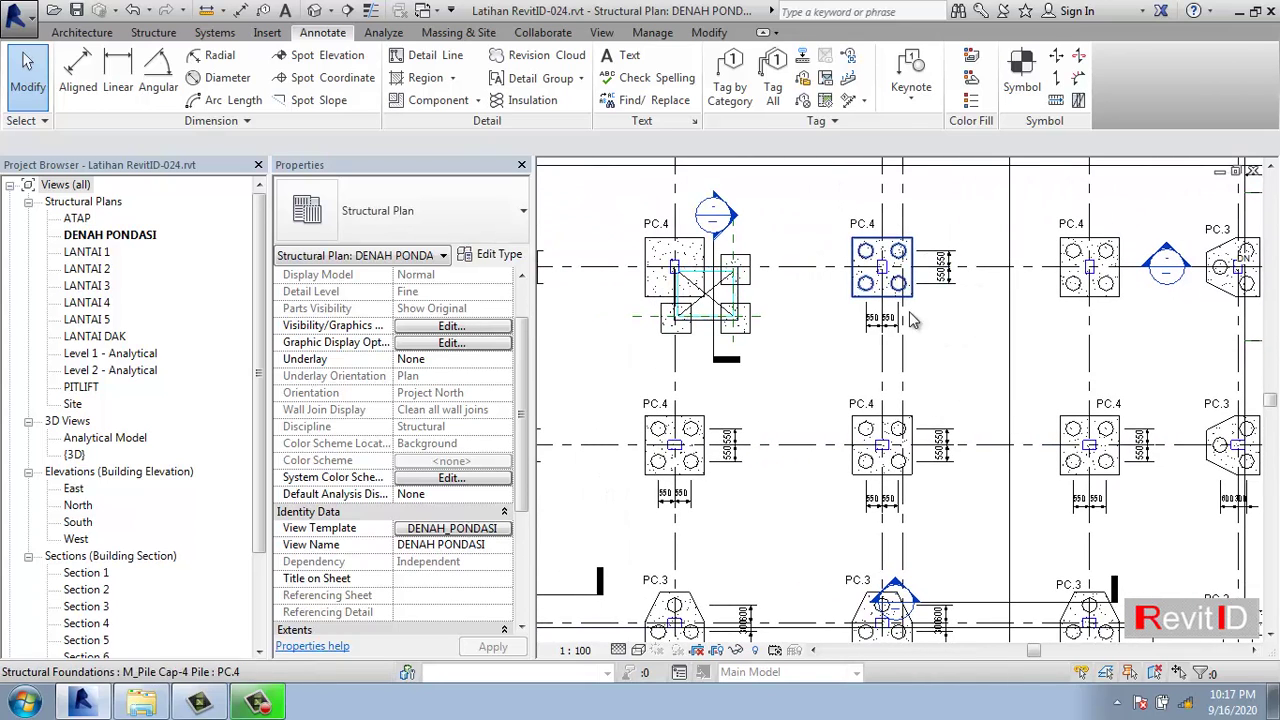
scroll(1100, 260, "up", 3)
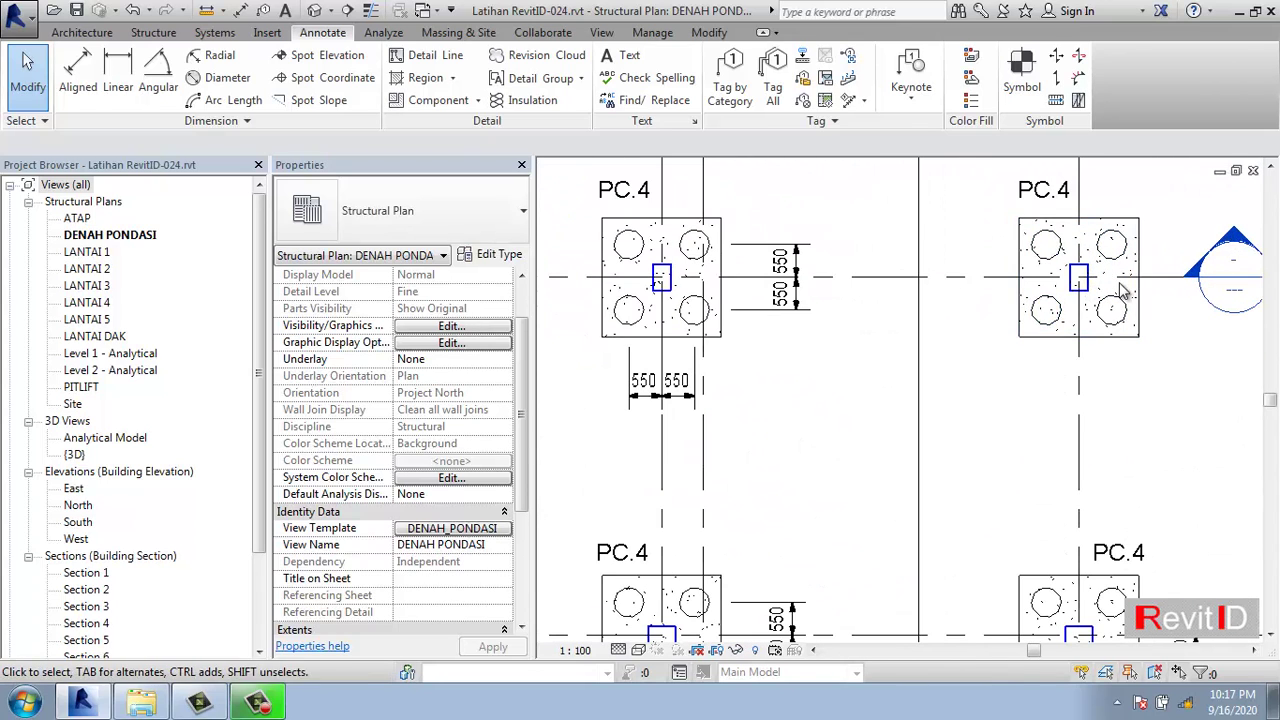
middle_click_drag(1104, 262, 925, 352)
scroll(962, 340, "down", 6)
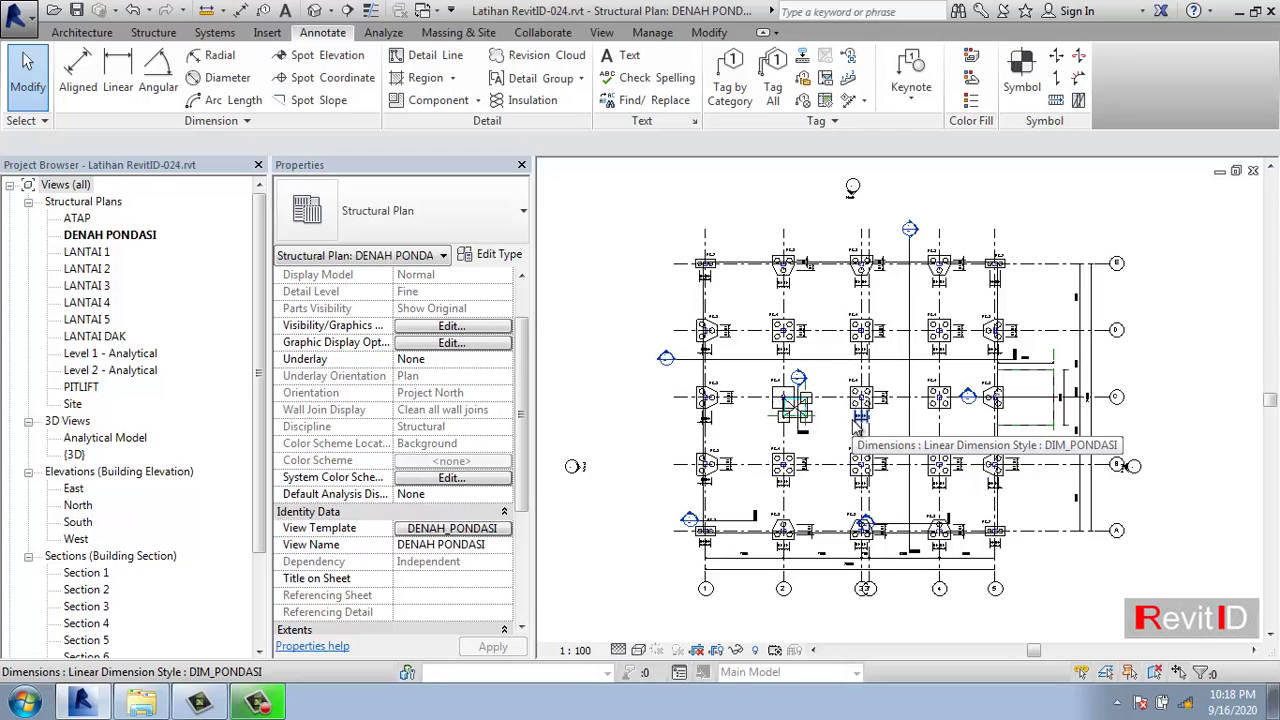
double_click(98, 254)
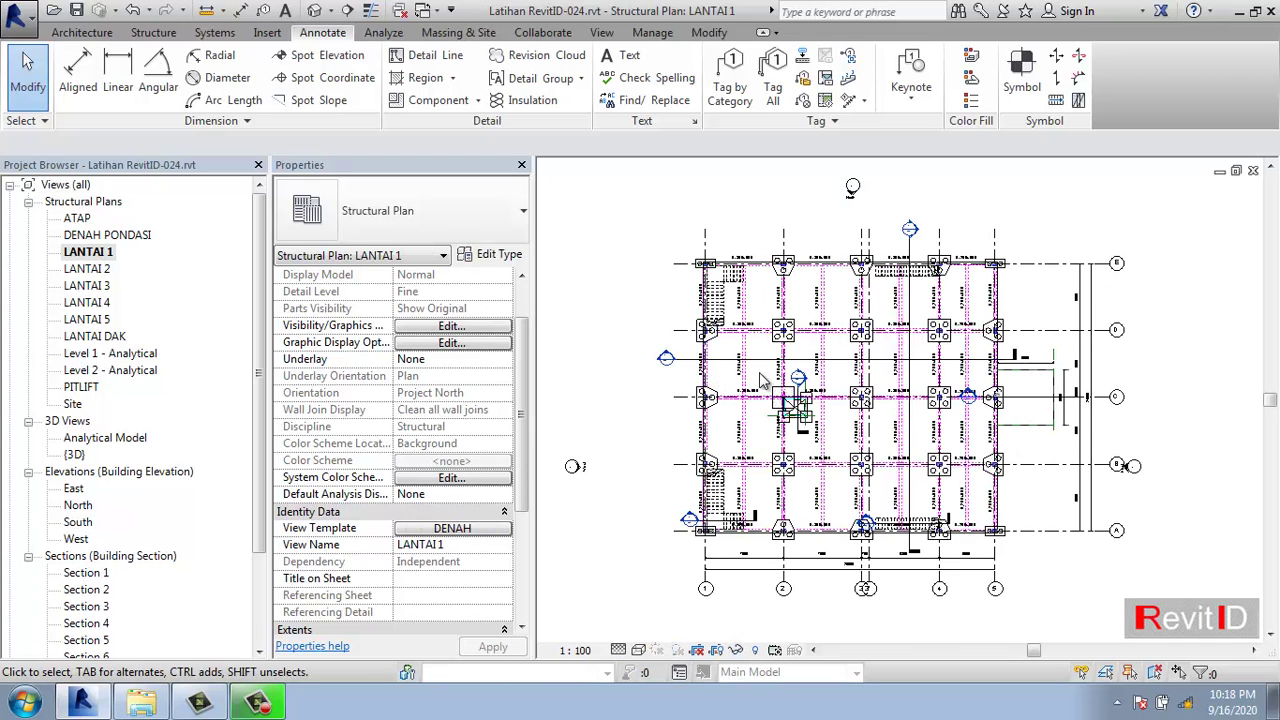
scroll(770, 383, "up", 3)
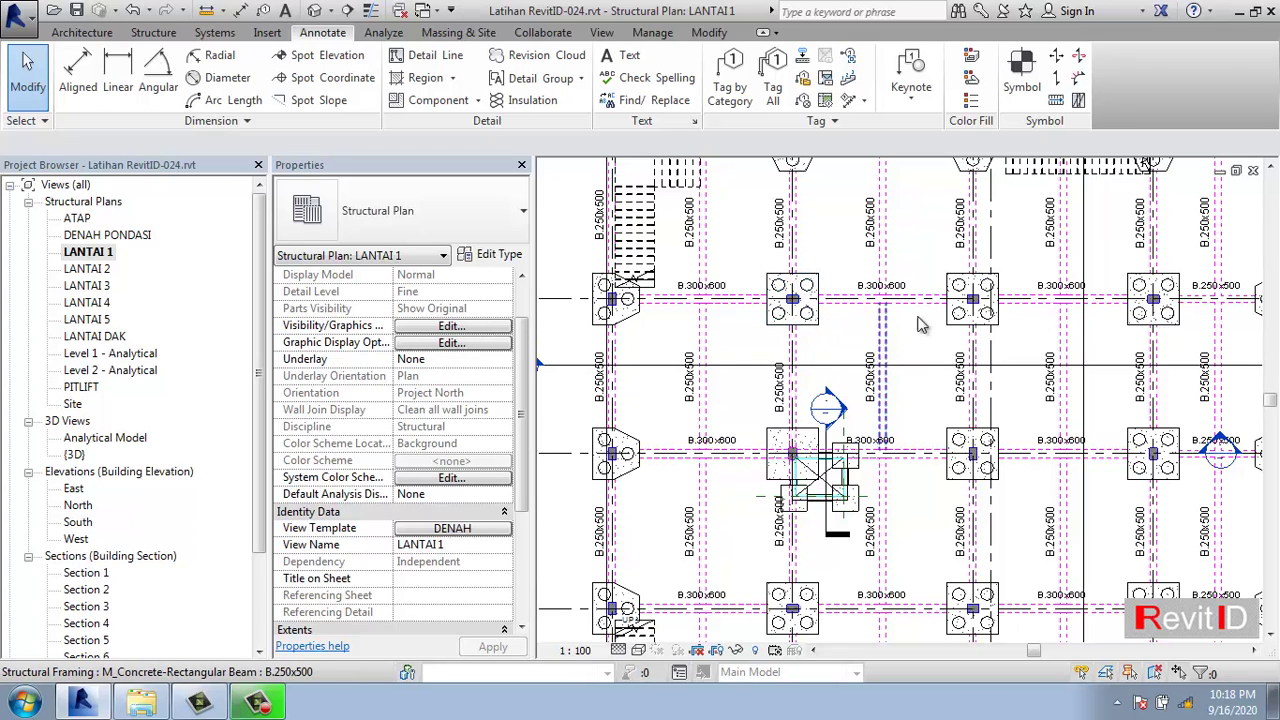
scroll(928, 330, "down", 3)
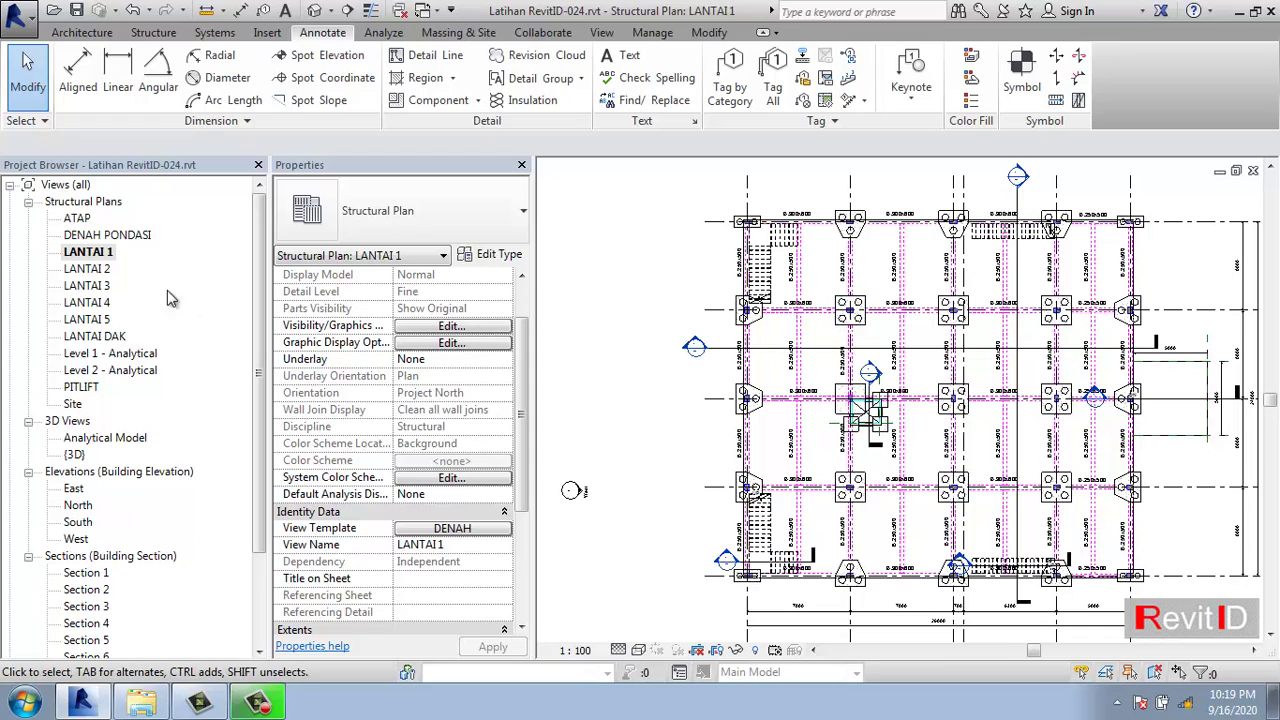
double_click(124, 239)
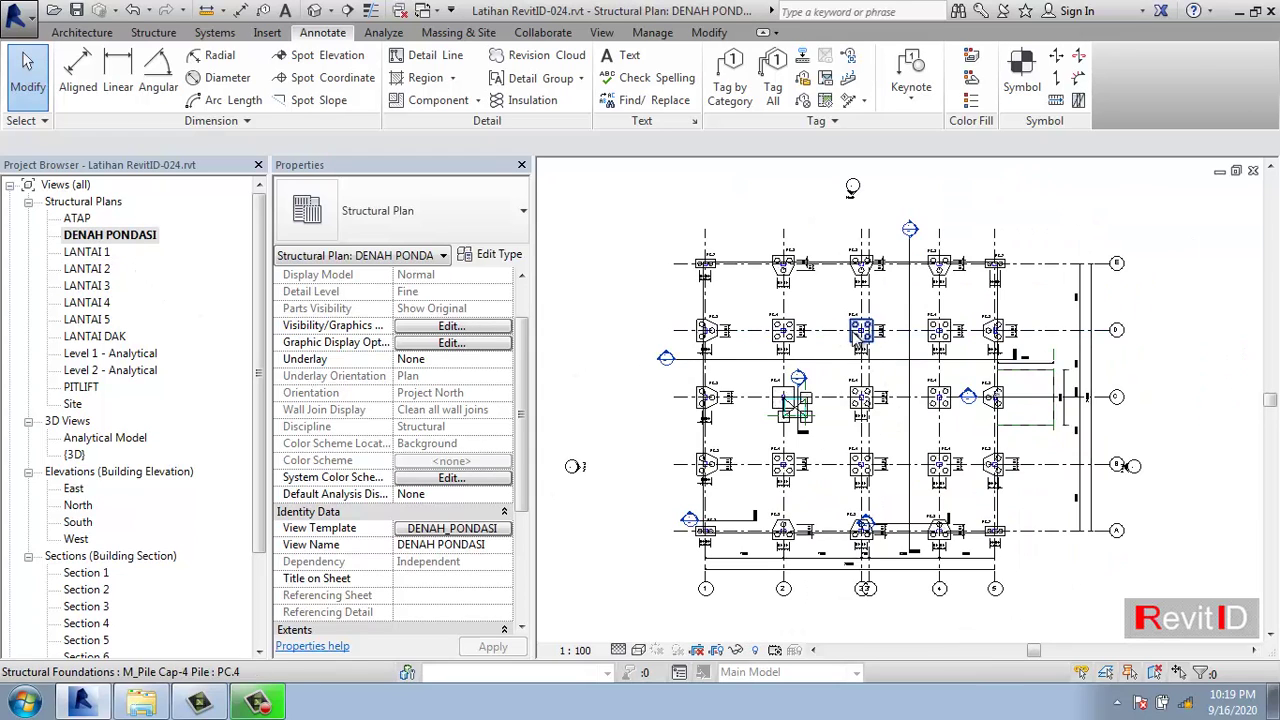
- Open the LANTAI 1 structural plan and examine the piles of a four-pile cap in the second row
double_click(90, 252)
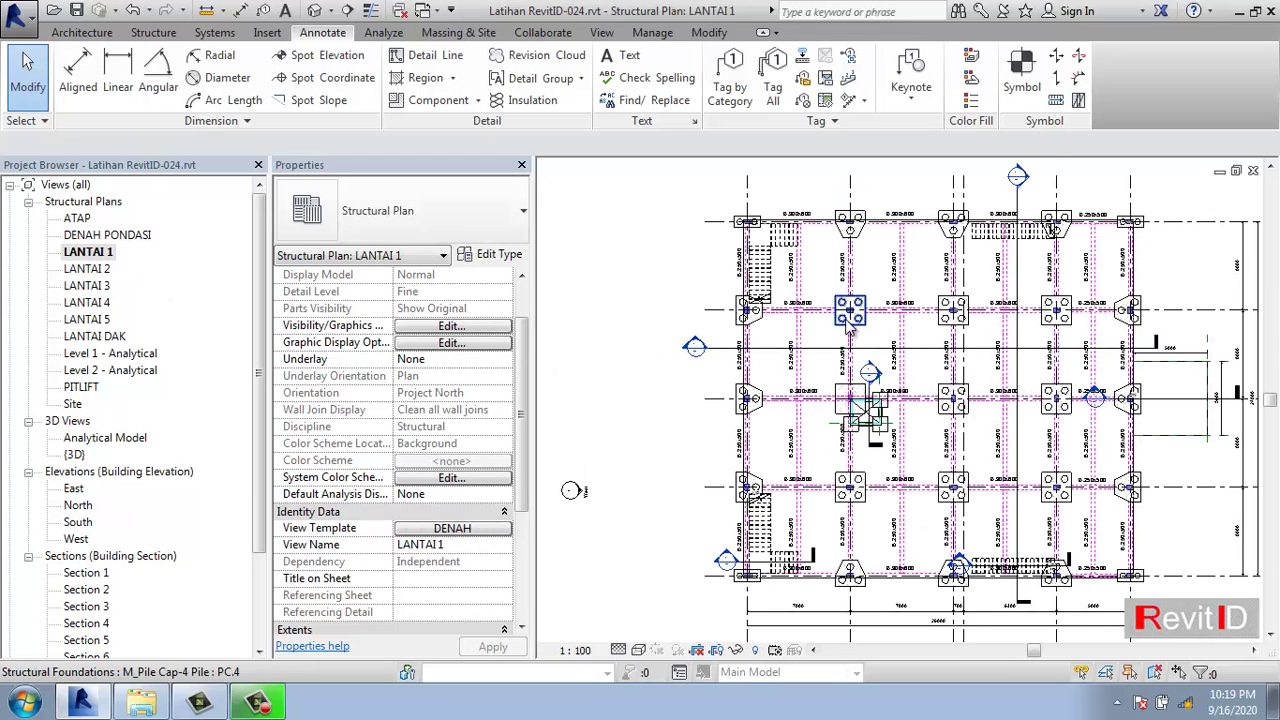
scroll(850, 330, "up", 3)
middle_click_drag(824, 372, 784, 427)
scroll(808, 368, "up", 3)
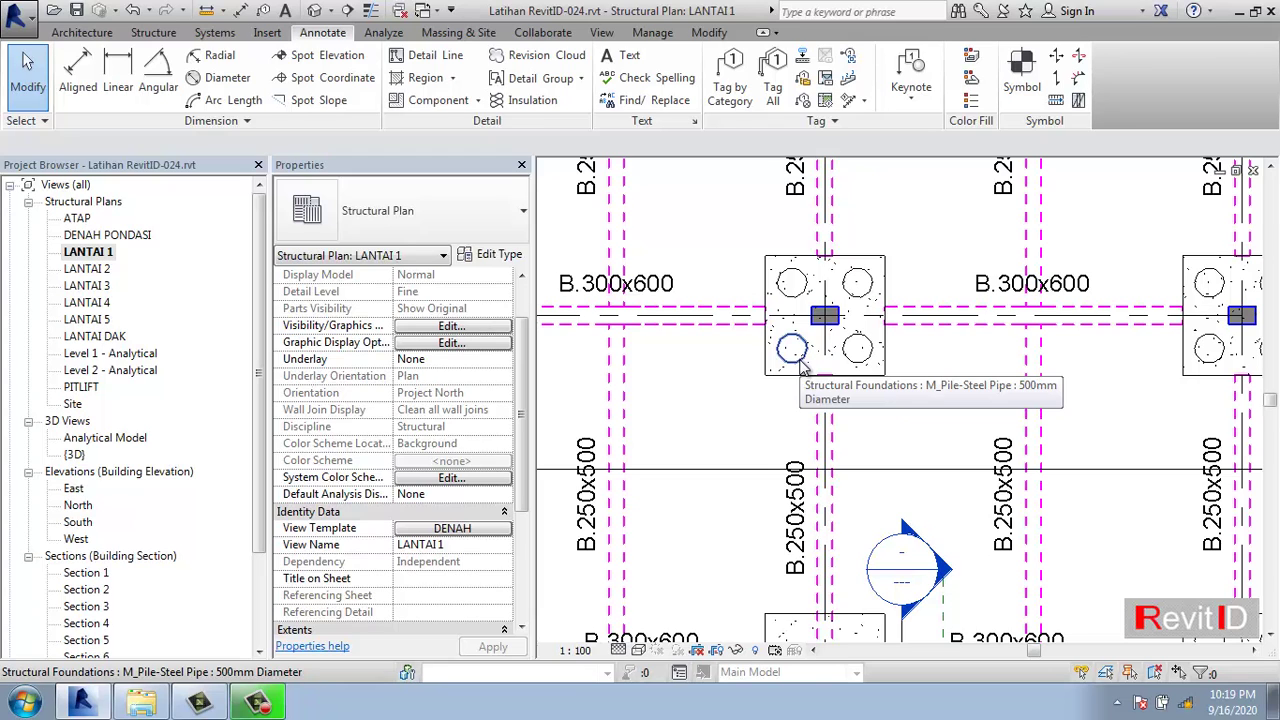
left_click(800, 366)
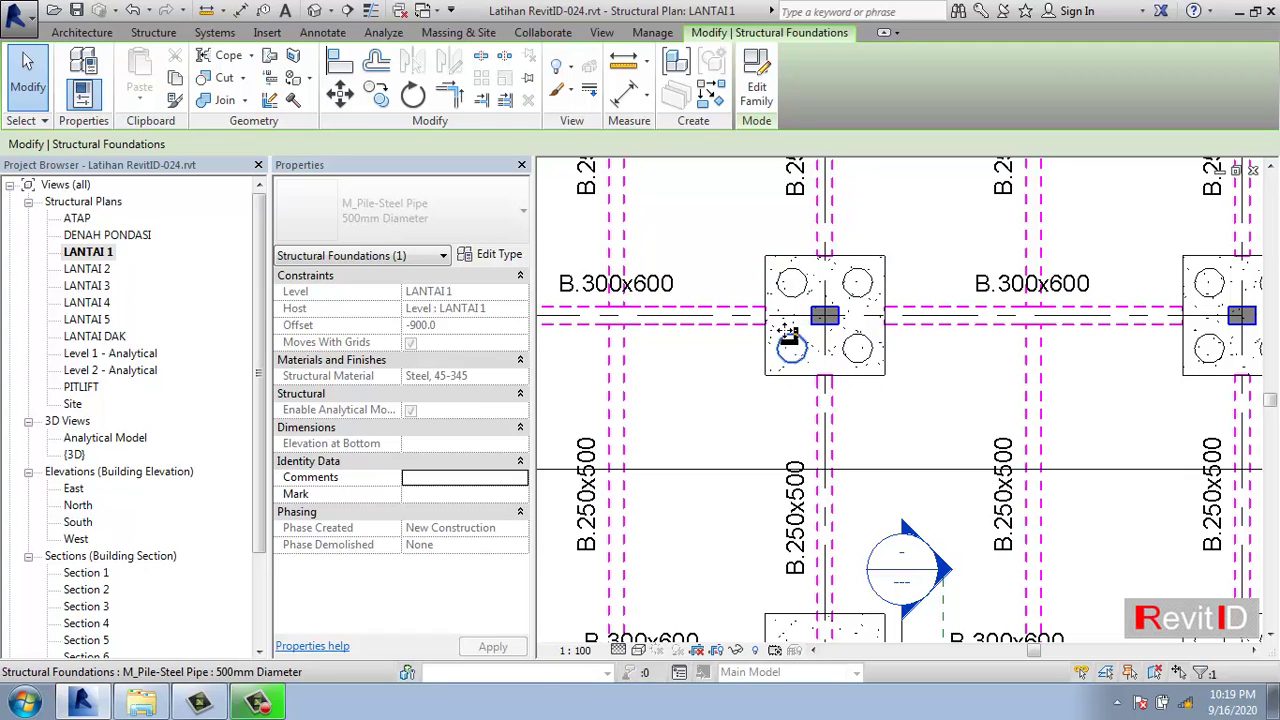
right_click(909, 355)
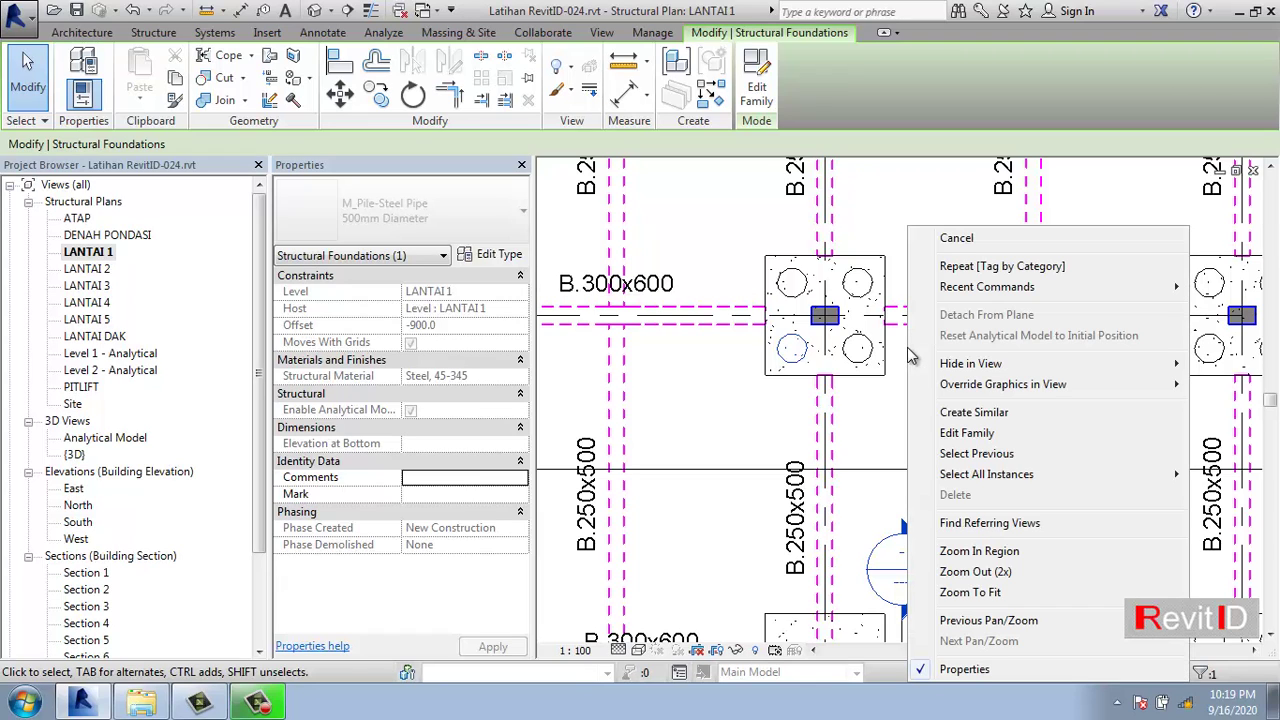
mouse_move(985, 477)
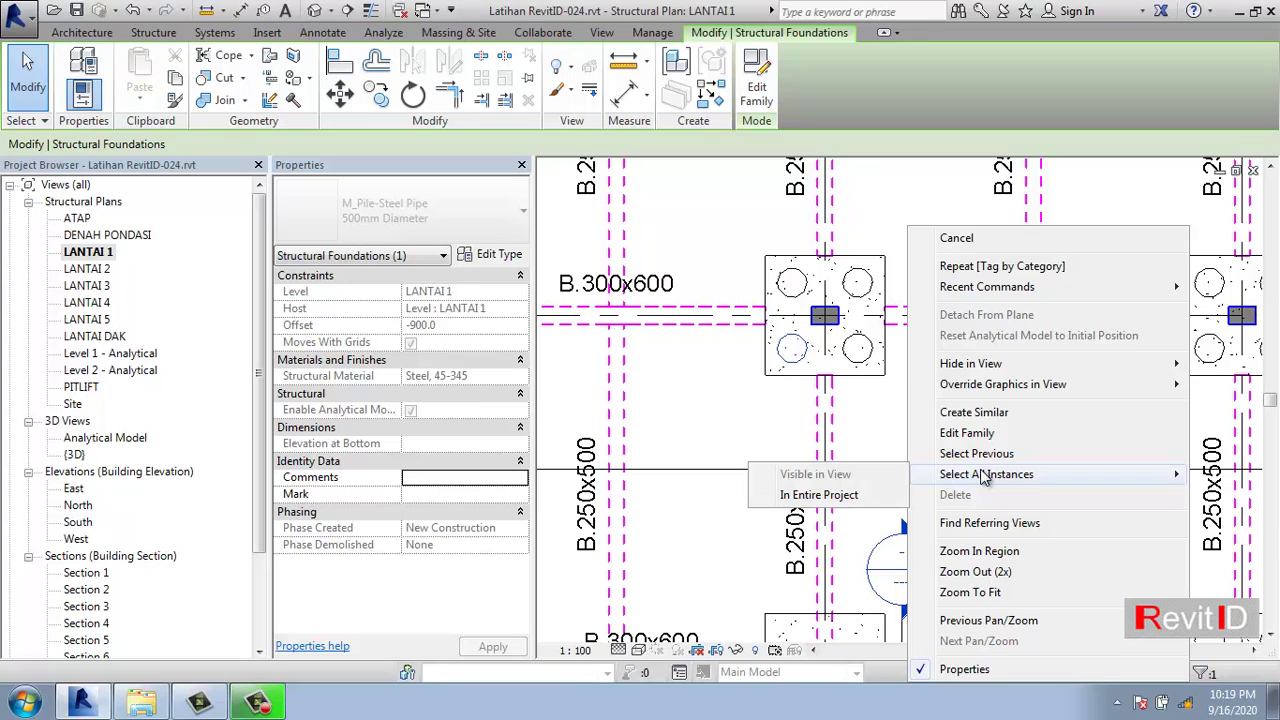
left_click(855, 496)
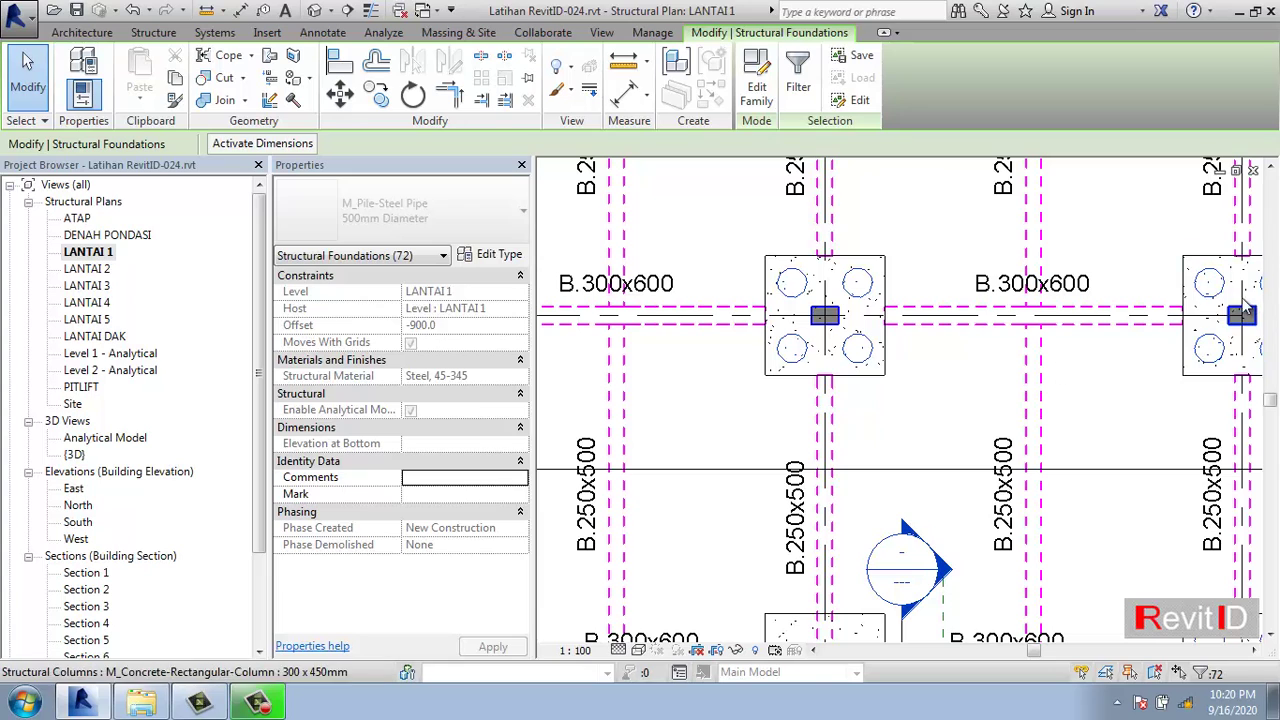
scroll(892, 348, "down", 1)
scroll(892, 348, "down", 4)
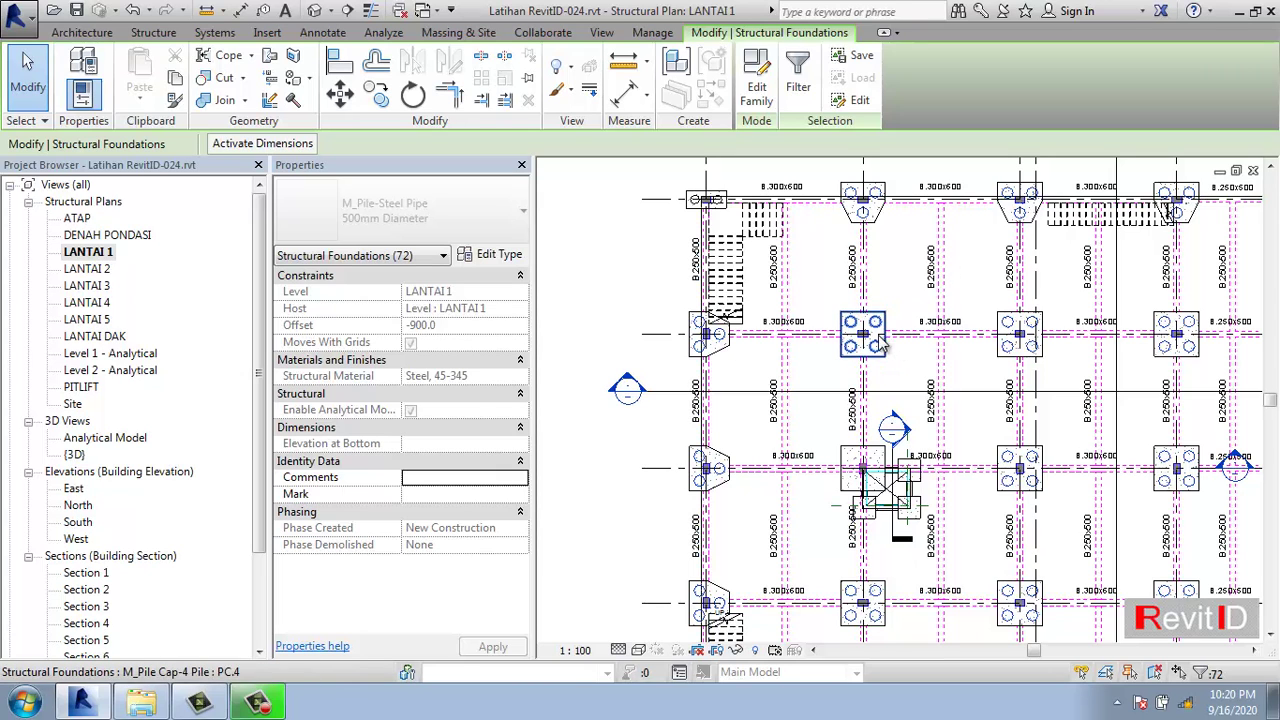
scroll(875, 340, "up", 3)
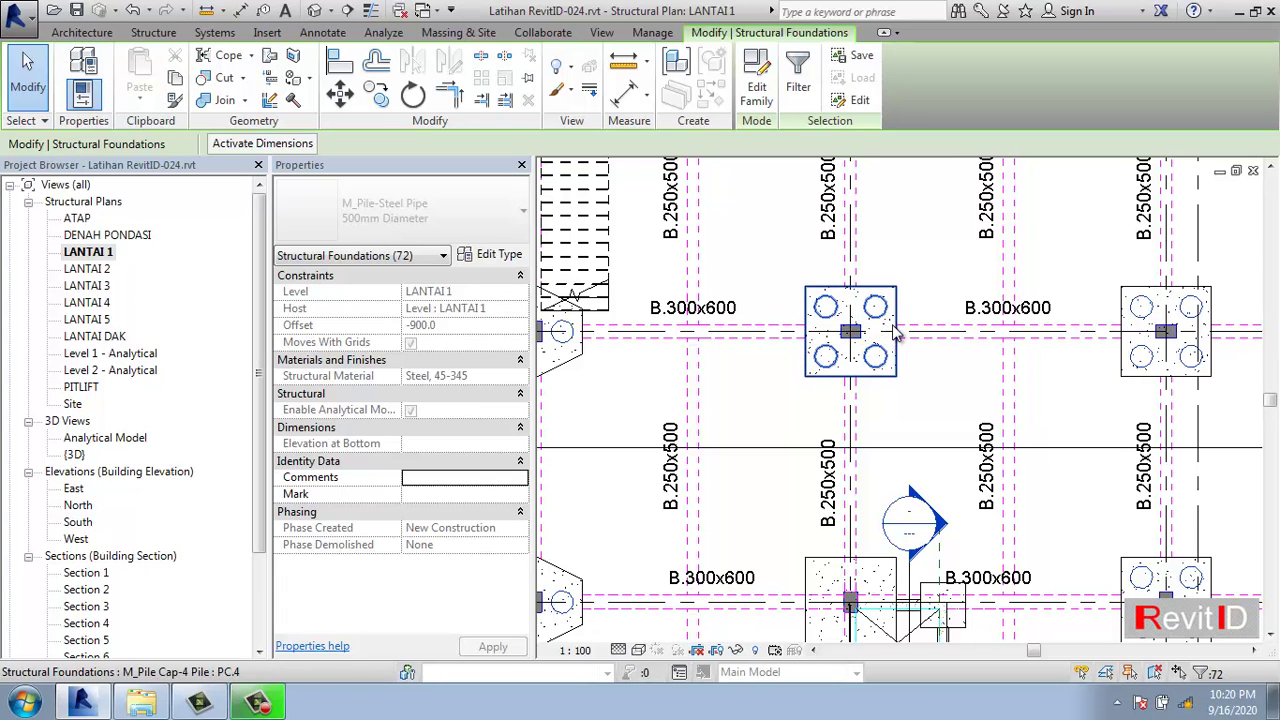
key("Escape")
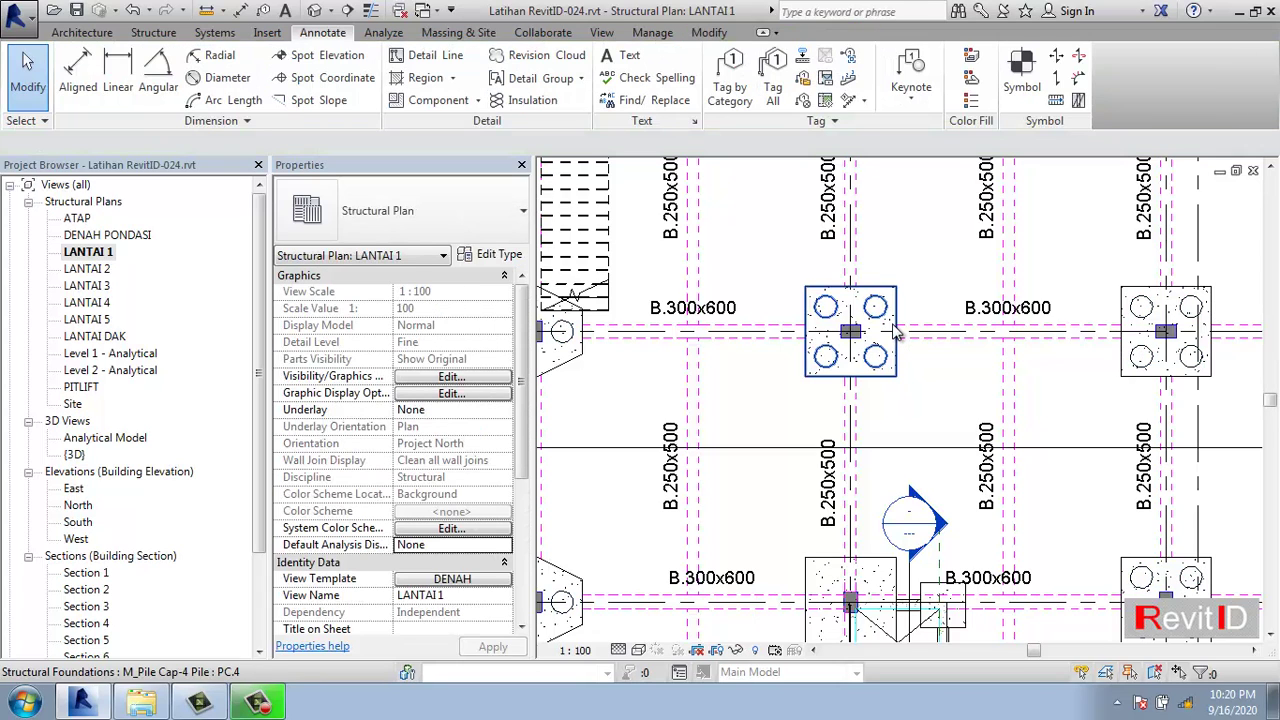
- Select all instances of the M_Pile-Steel Pipe 500mm Diameter in the entire project and hide these elements in the LANTAI 1 plan
left_click(839, 370)
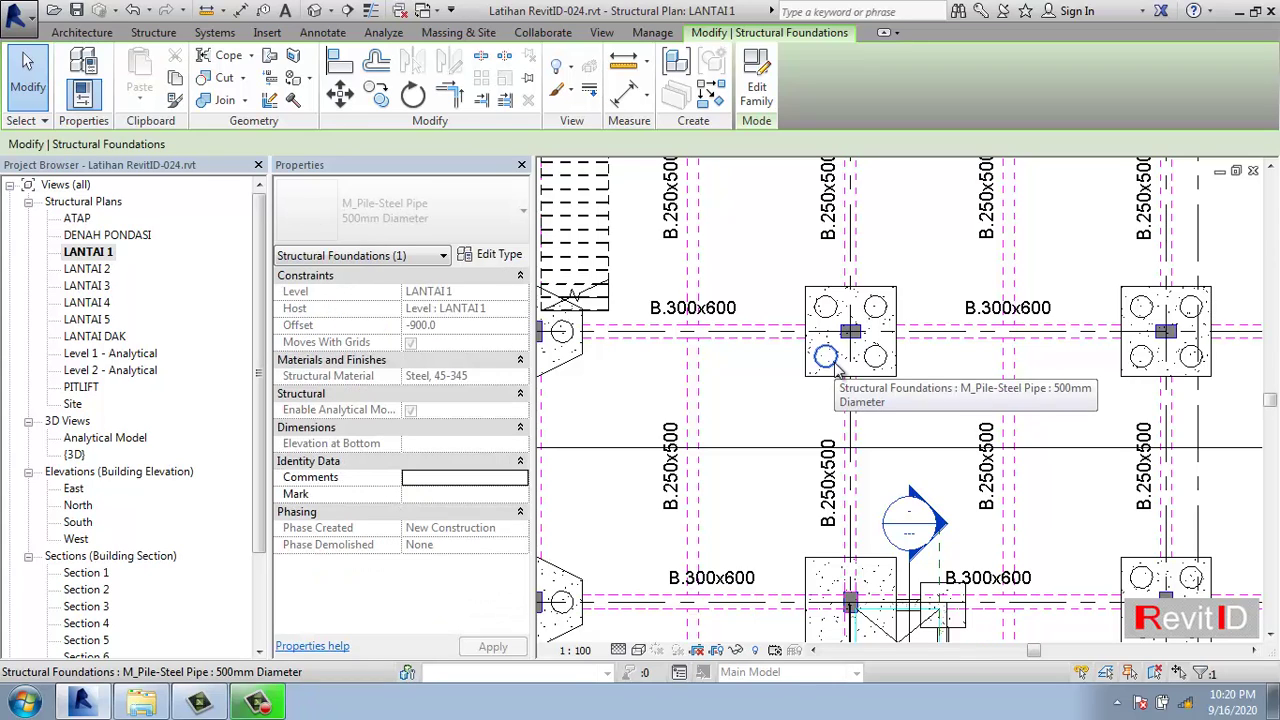
right_click(839, 370)
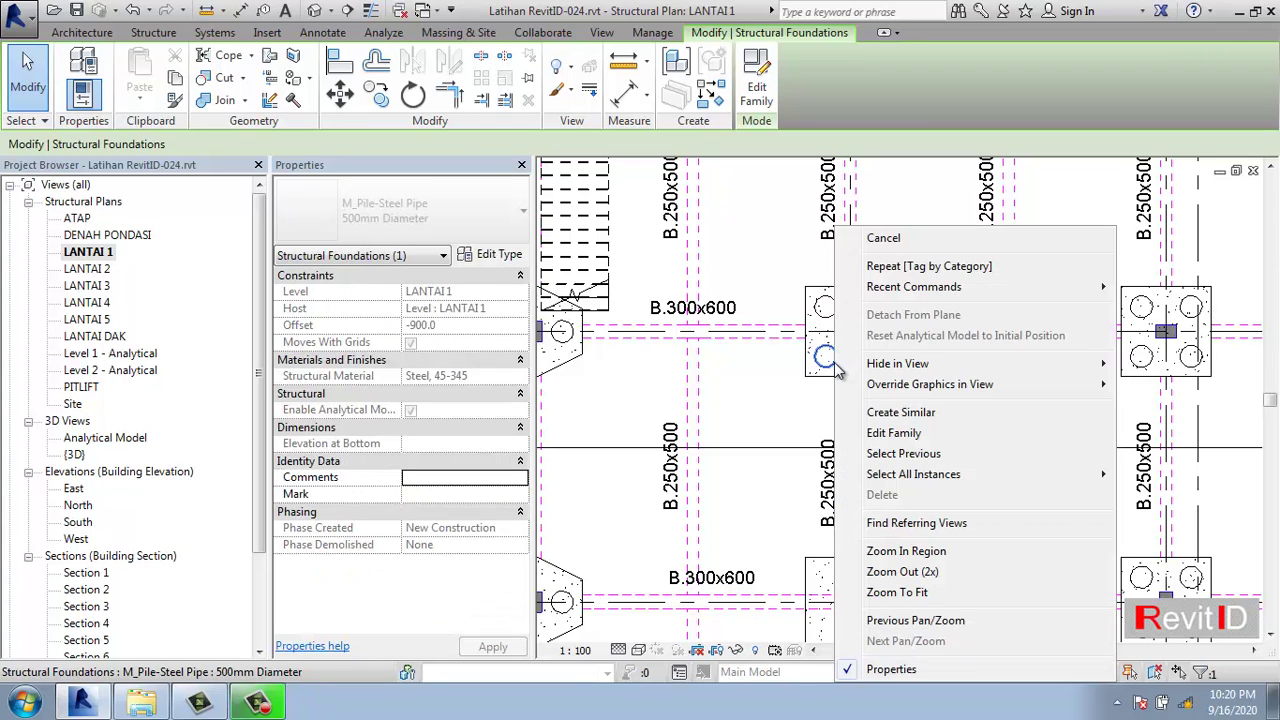
mouse_move(903, 476)
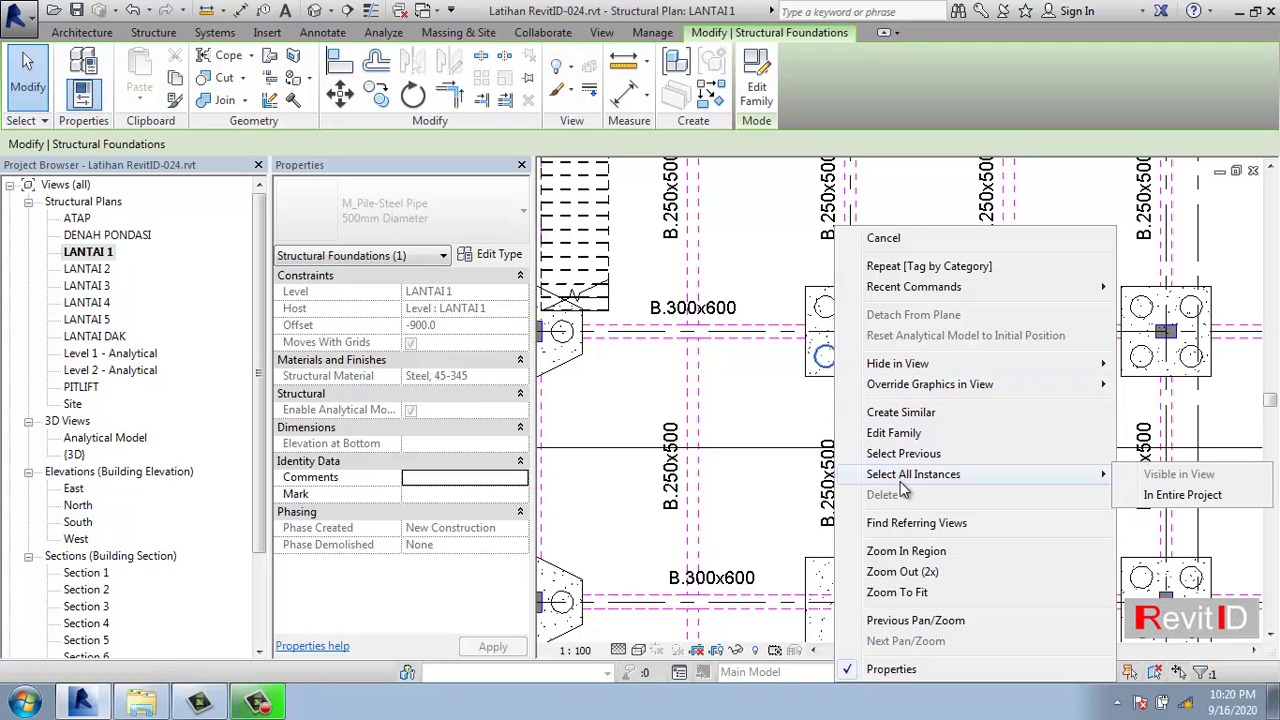
left_click(1203, 497)
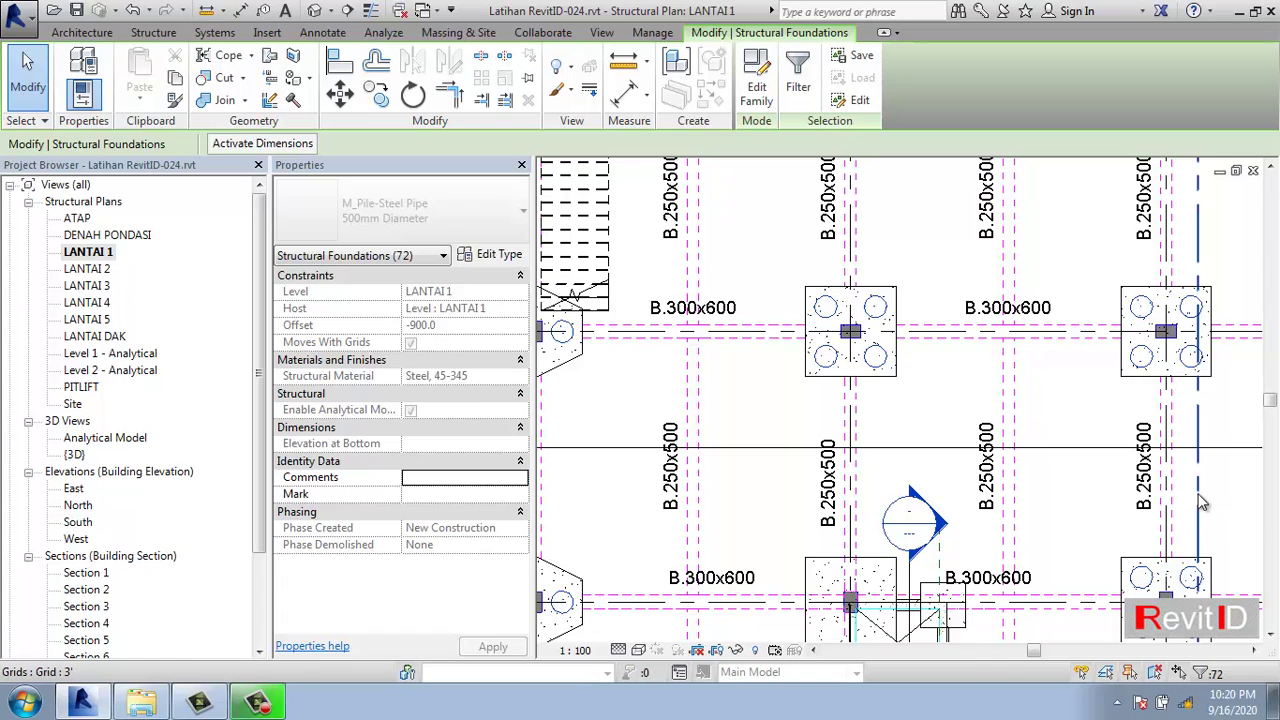
right_click(771, 226)
mouse_move(842, 316)
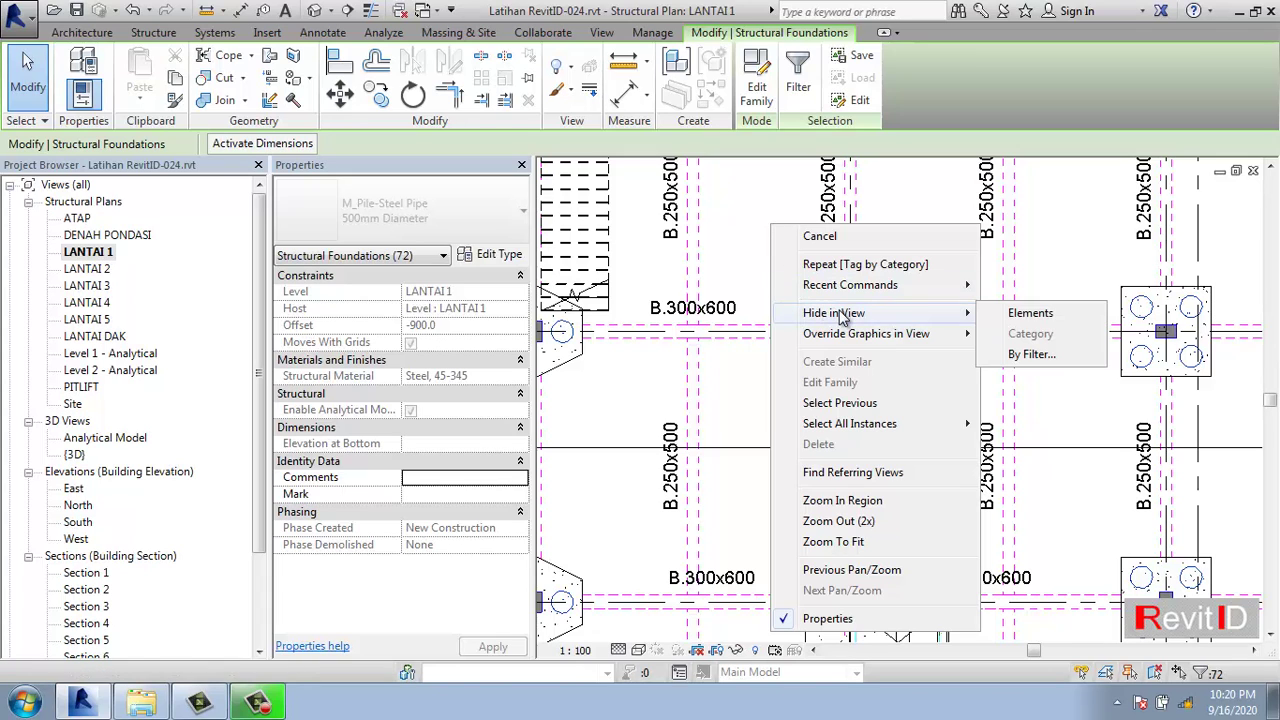
left_click(1031, 315)
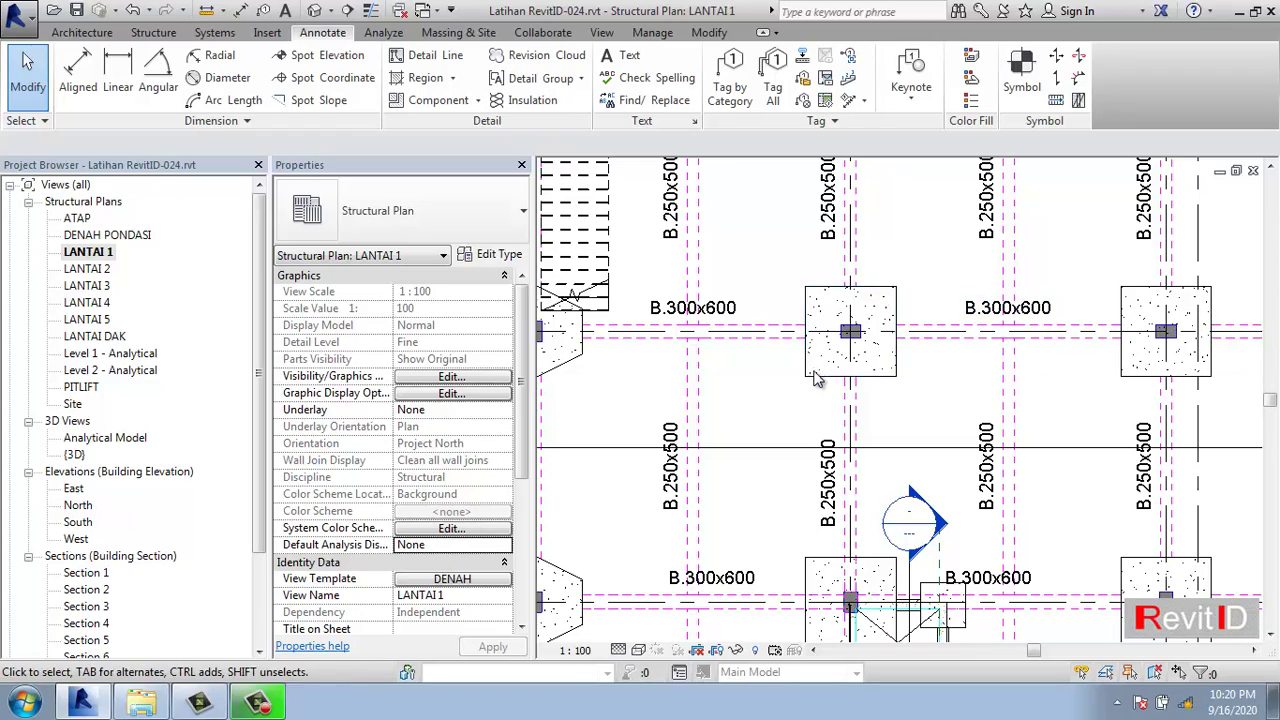
scroll(815, 378, "down", 5)
middle_click_drag(860, 420, 901, 454)
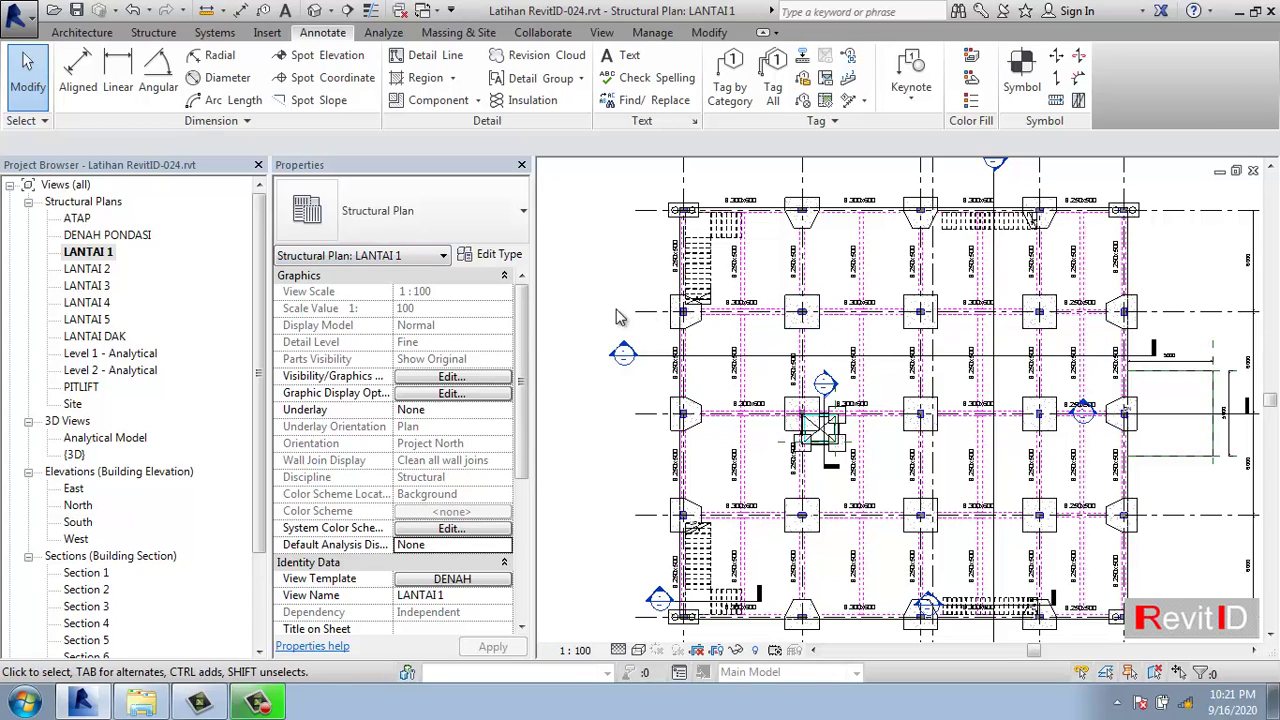
- Open the DENAH PONDASI plan and examine the pile caps around the lift shaft opening on grid C
double_click(100, 235)
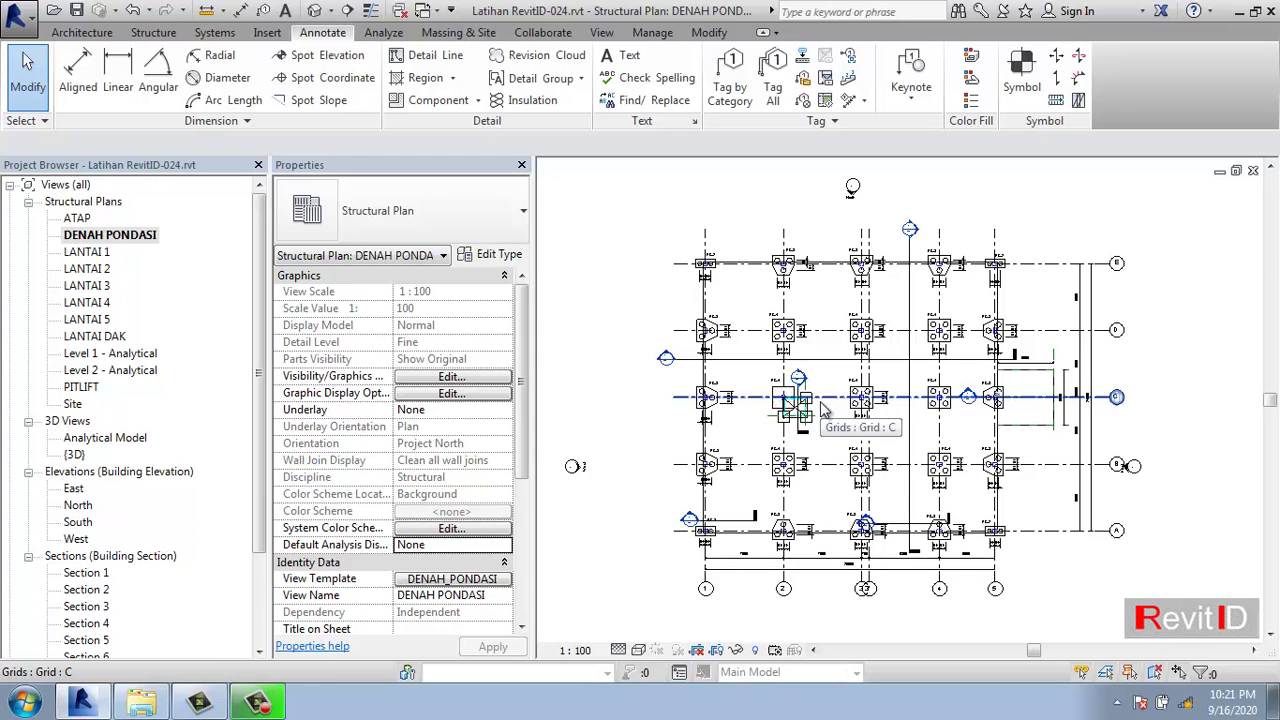
scroll(822, 410, "up", 2)
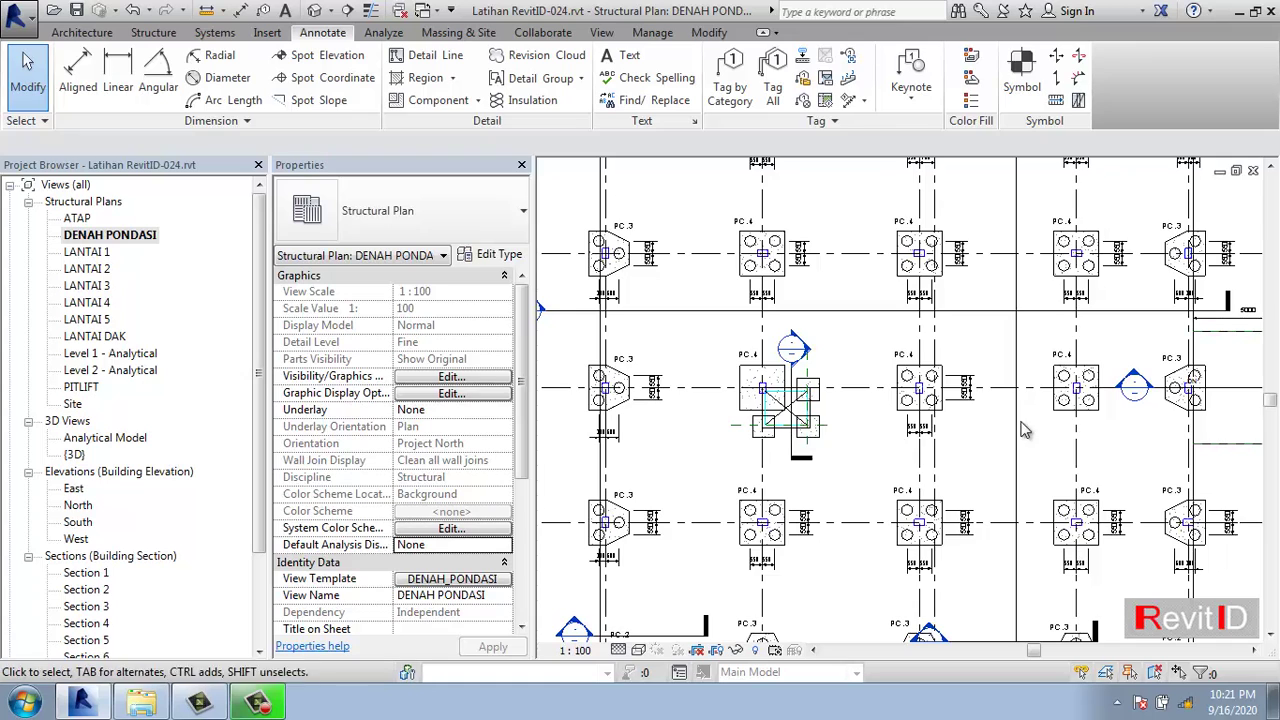
middle_click_drag(910, 432, 843, 402)
scroll(1010, 395, "down", 1)
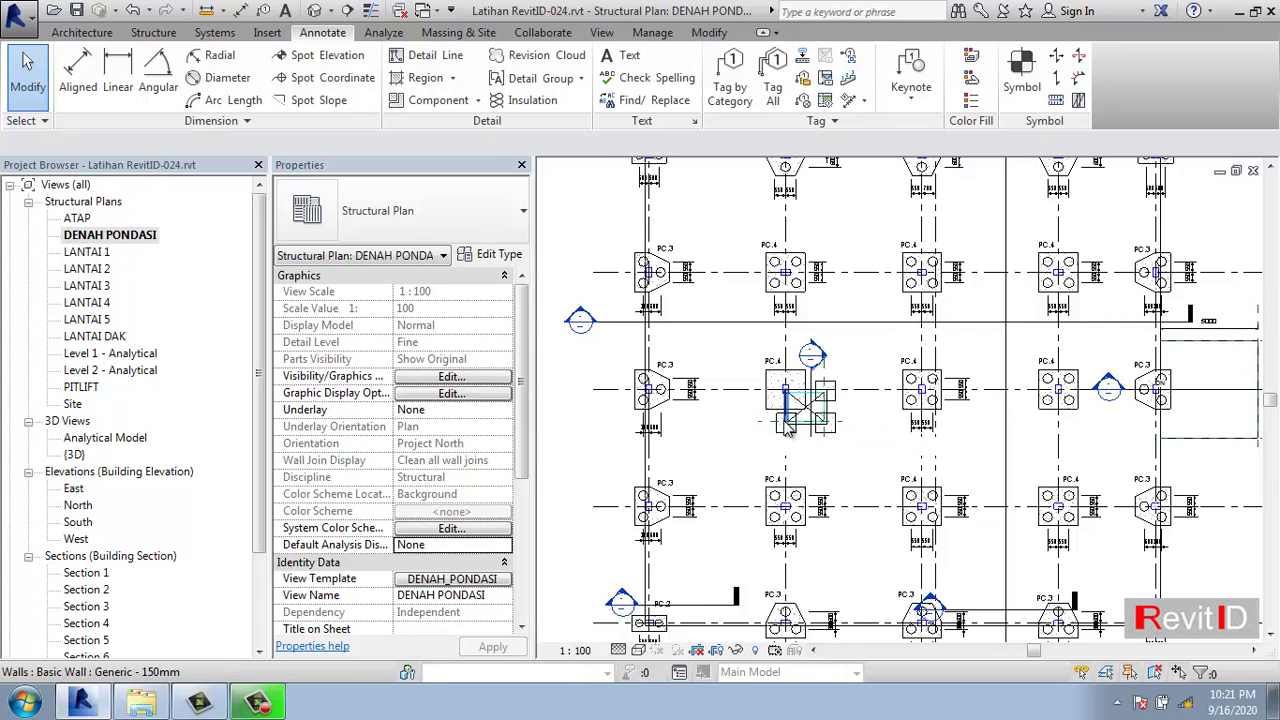
scroll(787, 424, "up", 1)
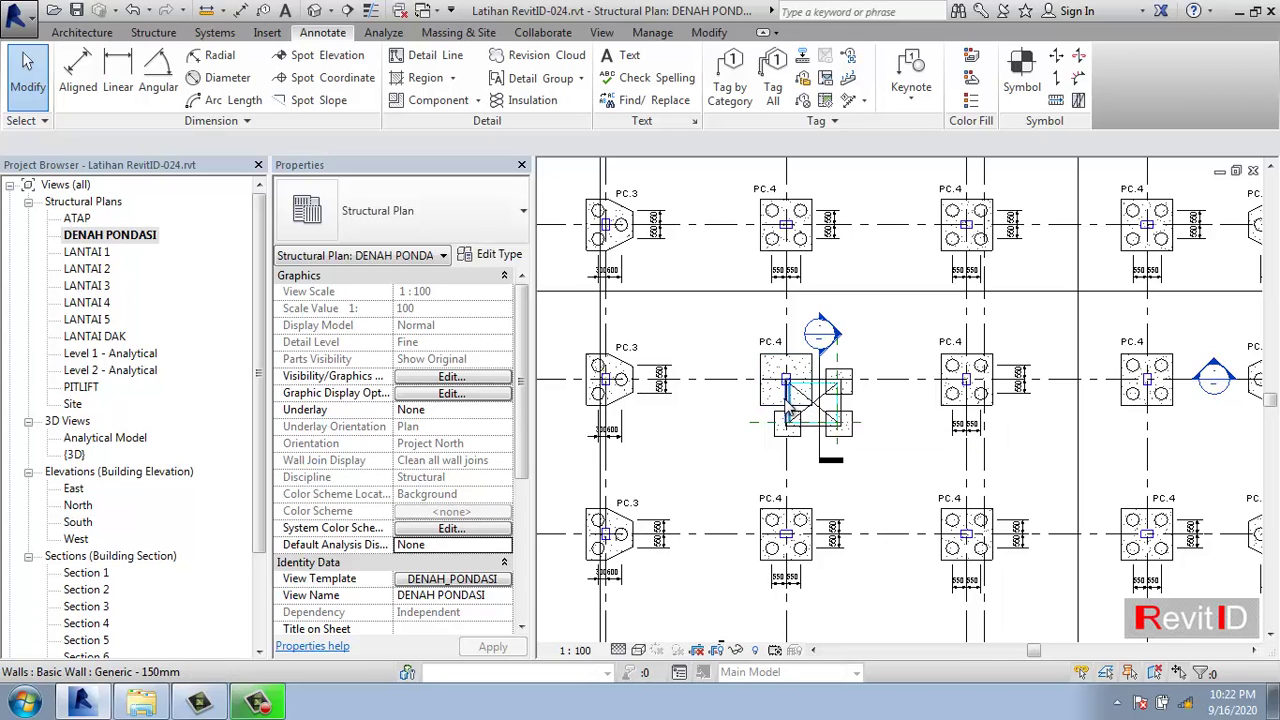
scroll(789, 410, "down", 3)
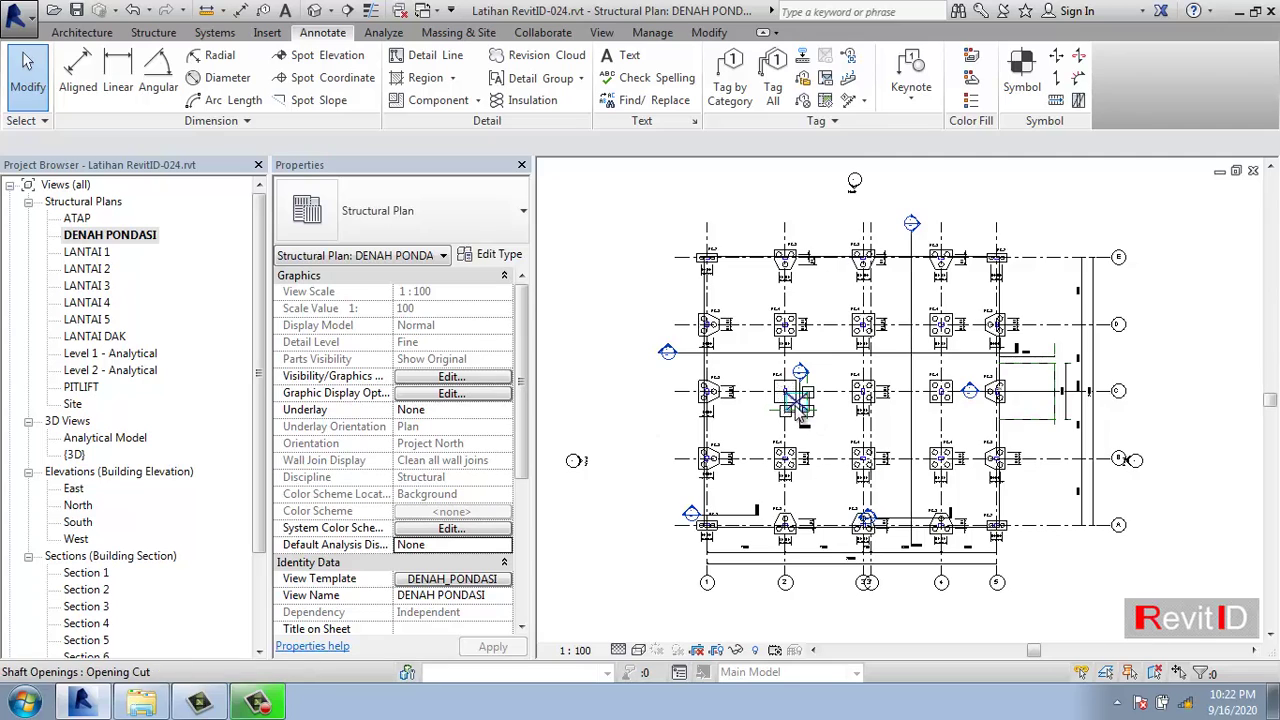
scroll(800, 395, "up", 2)
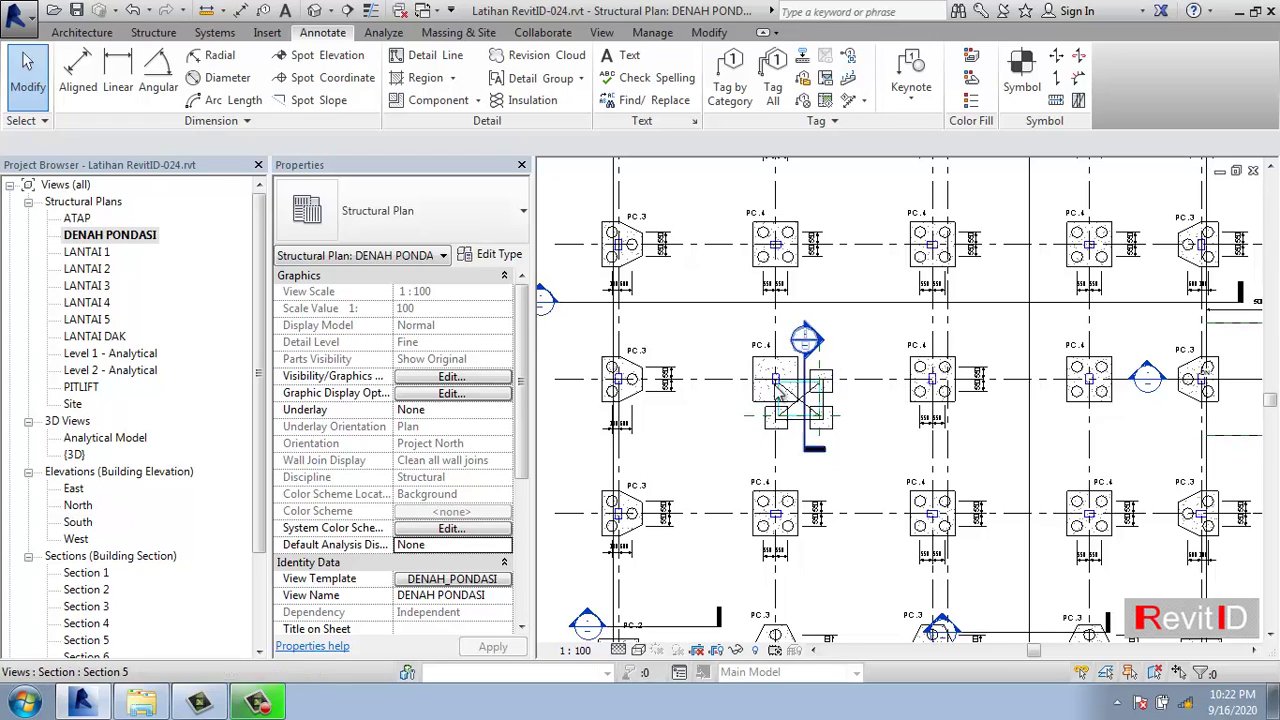
scroll(826, 425, "down", 4)
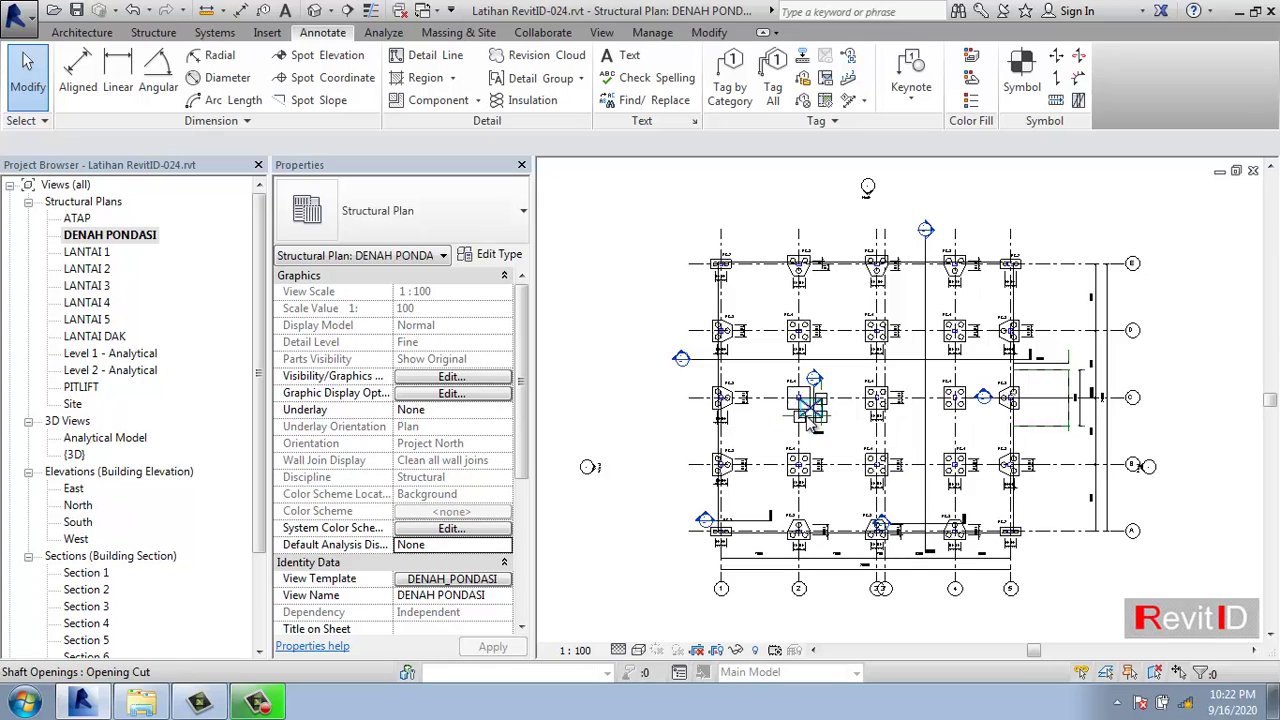
scroll(800, 415, "up", 2)
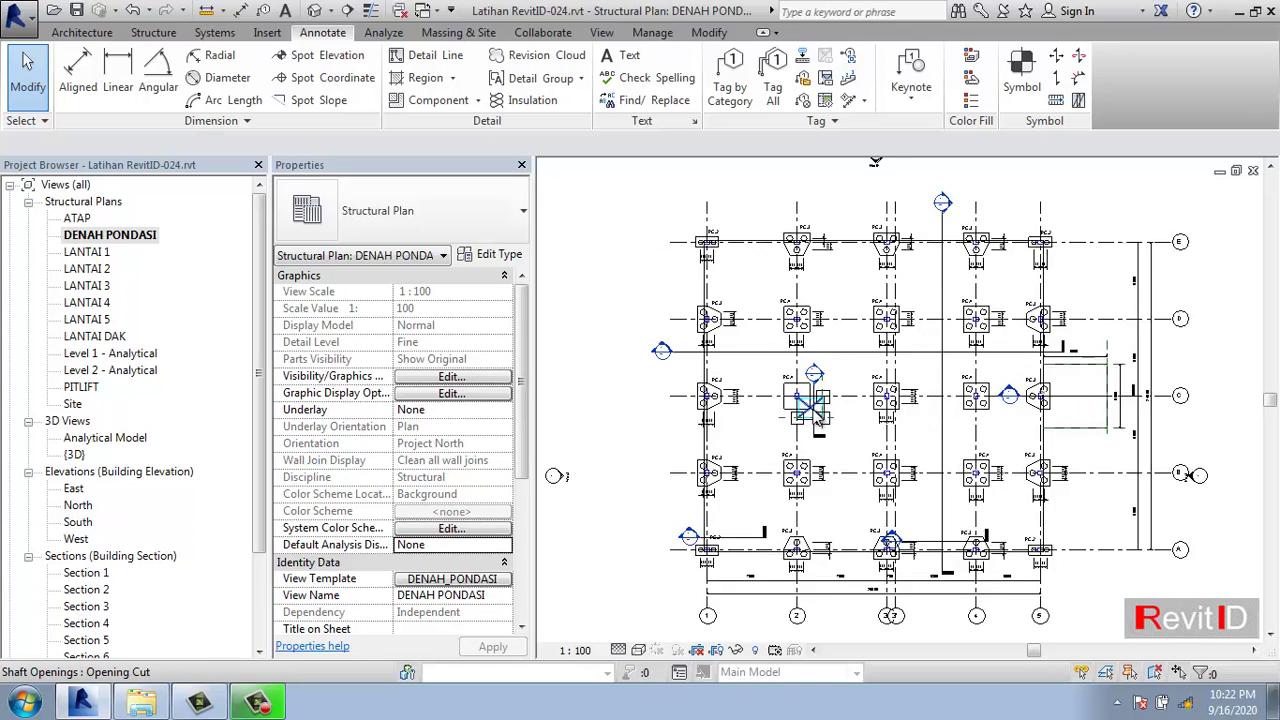
scroll(800, 428, "down", 1)
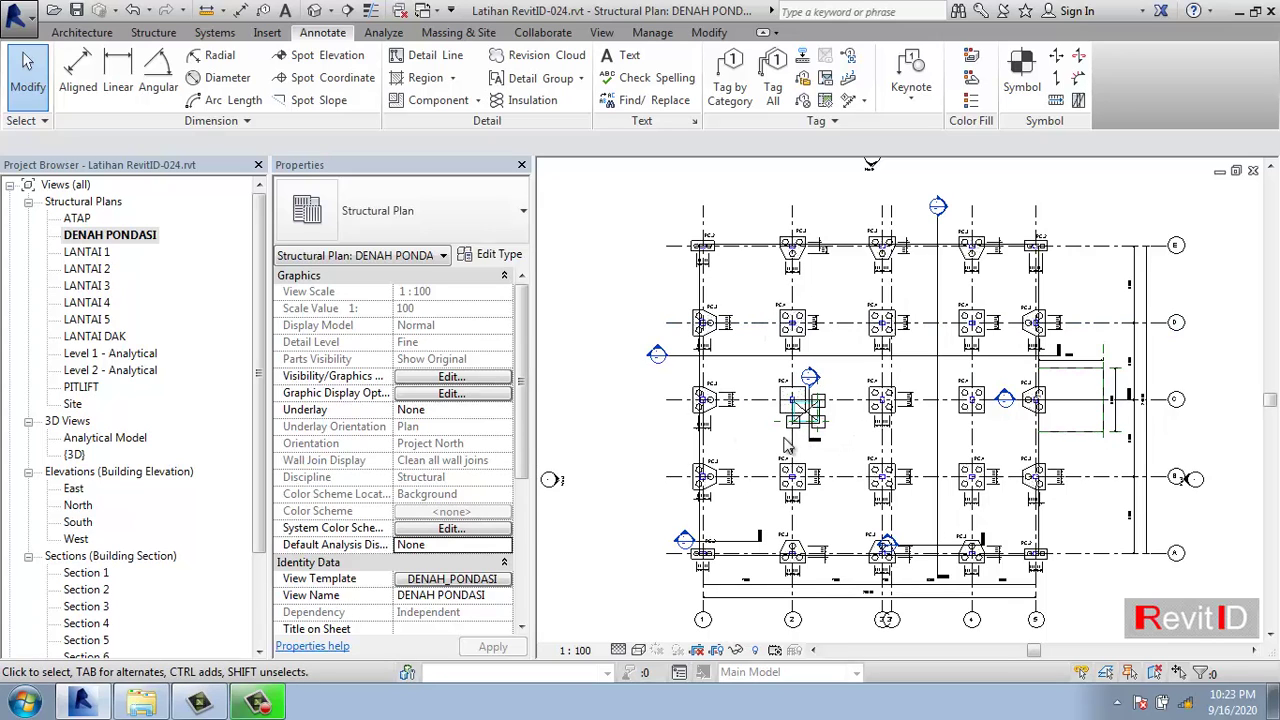
scroll(805, 425, "up", 1)
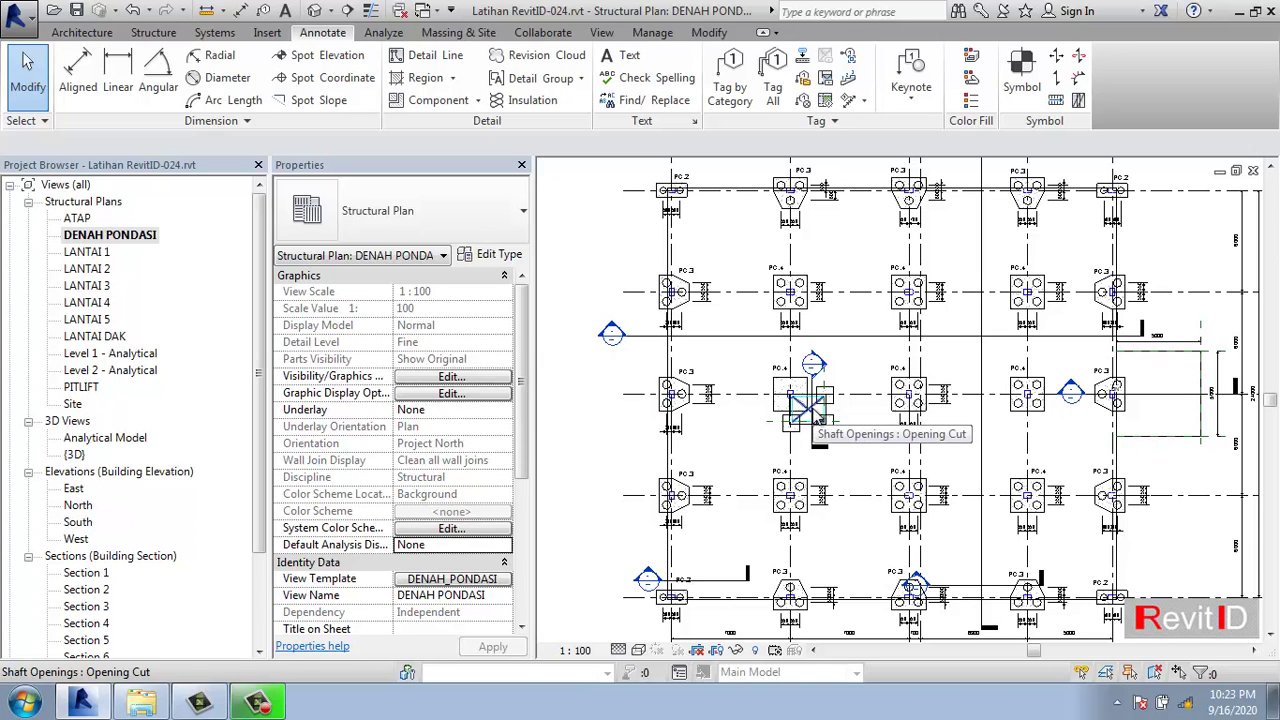
- Open Section 1 from its marker in the foundation plan and examine the PITLIFT level relative to the pile caps
double_click(612, 336)
scroll(1135, 563, "up", 4)
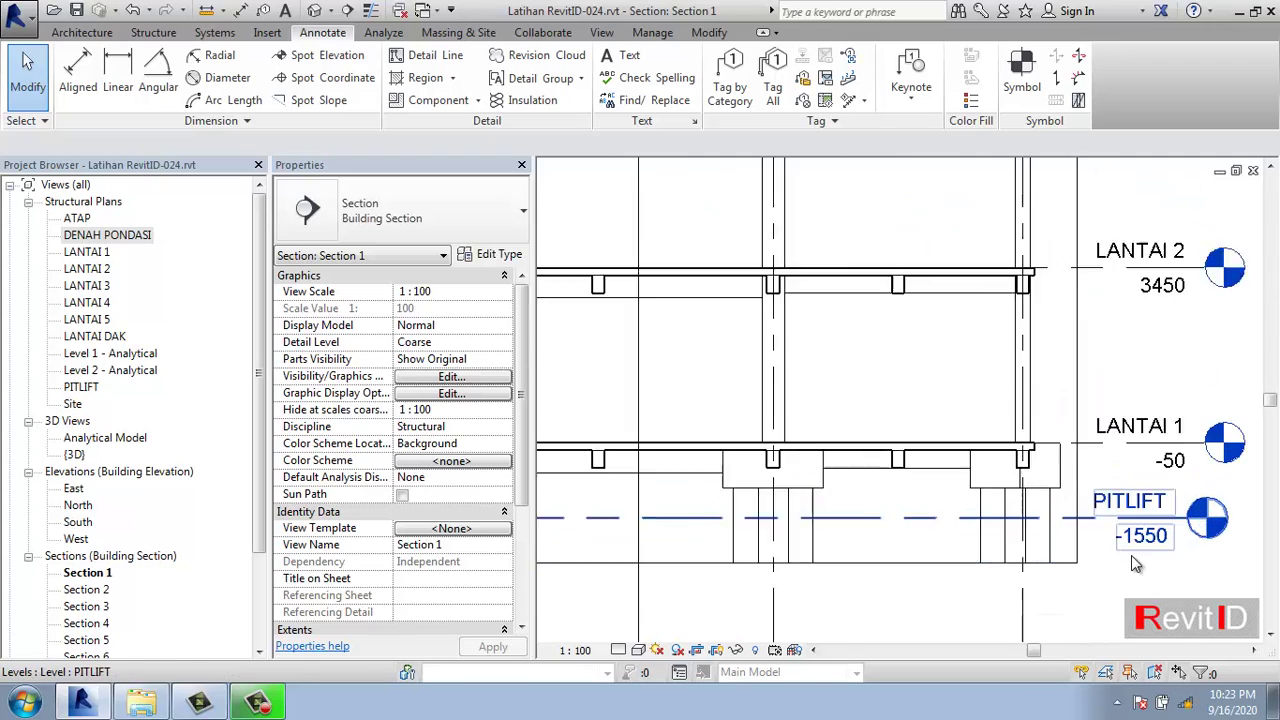
scroll(1131, 555, "up", 2)
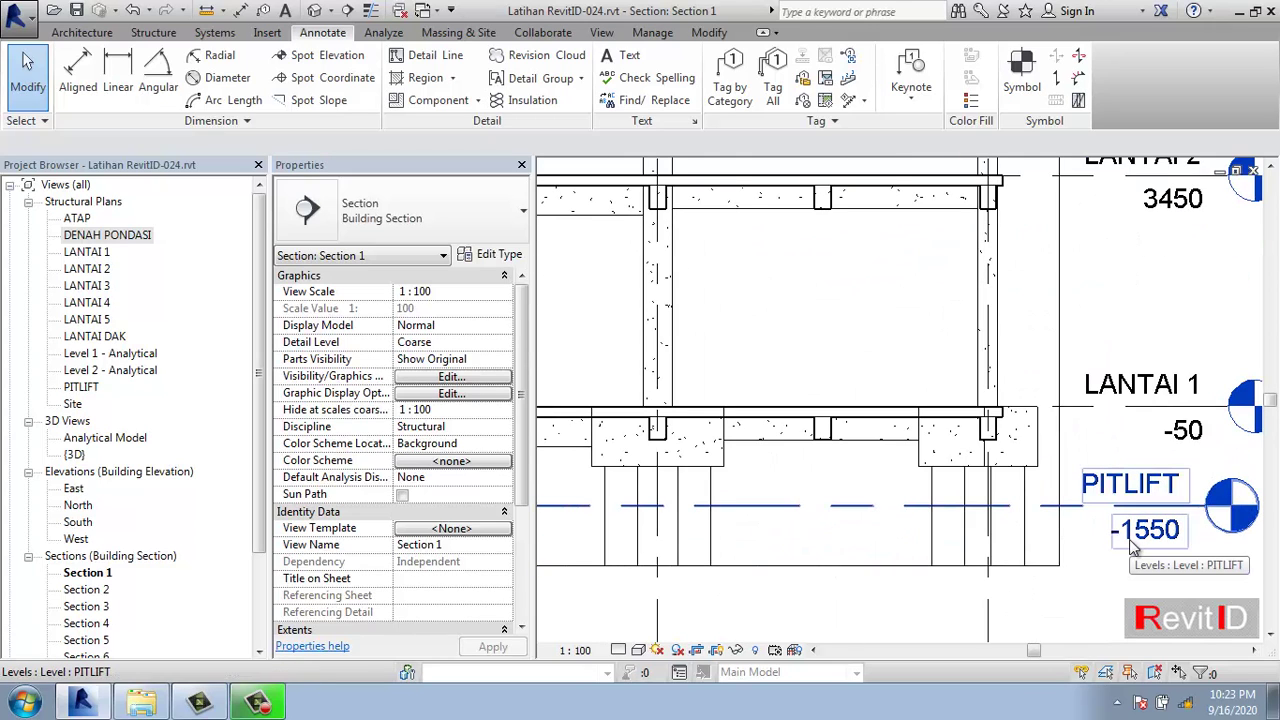
- In the DENAH PONDASI plan, draw a horizontal section line through the lift pit foundations, from outside grid 1 to just past the shaft
double_click(133, 238)
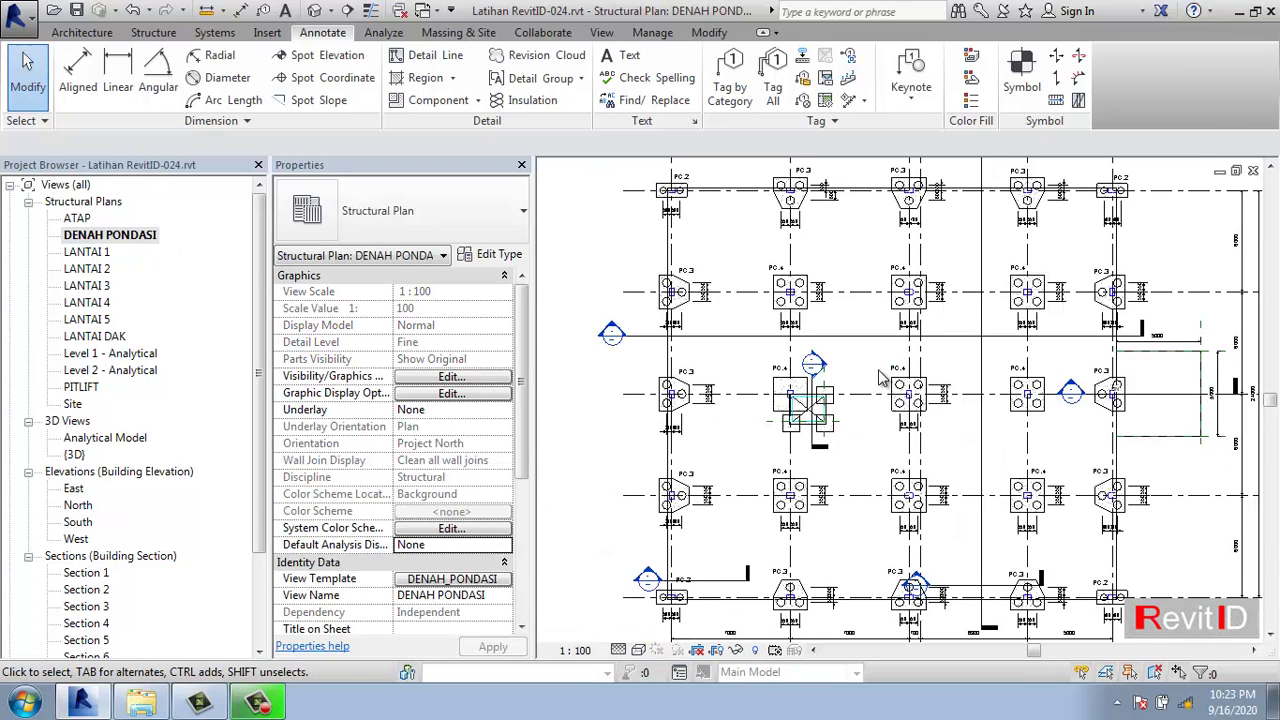
scroll(800, 415, "up", 3)
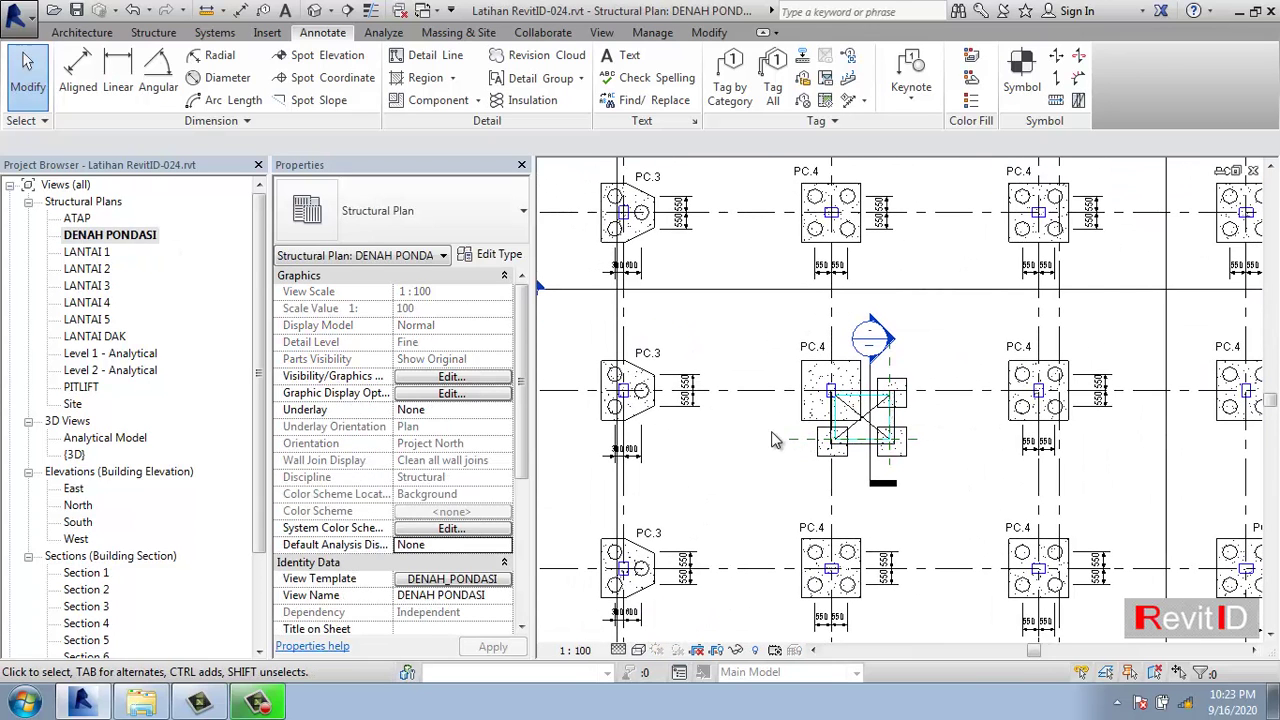
middle_click_drag(762, 440, 807, 457)
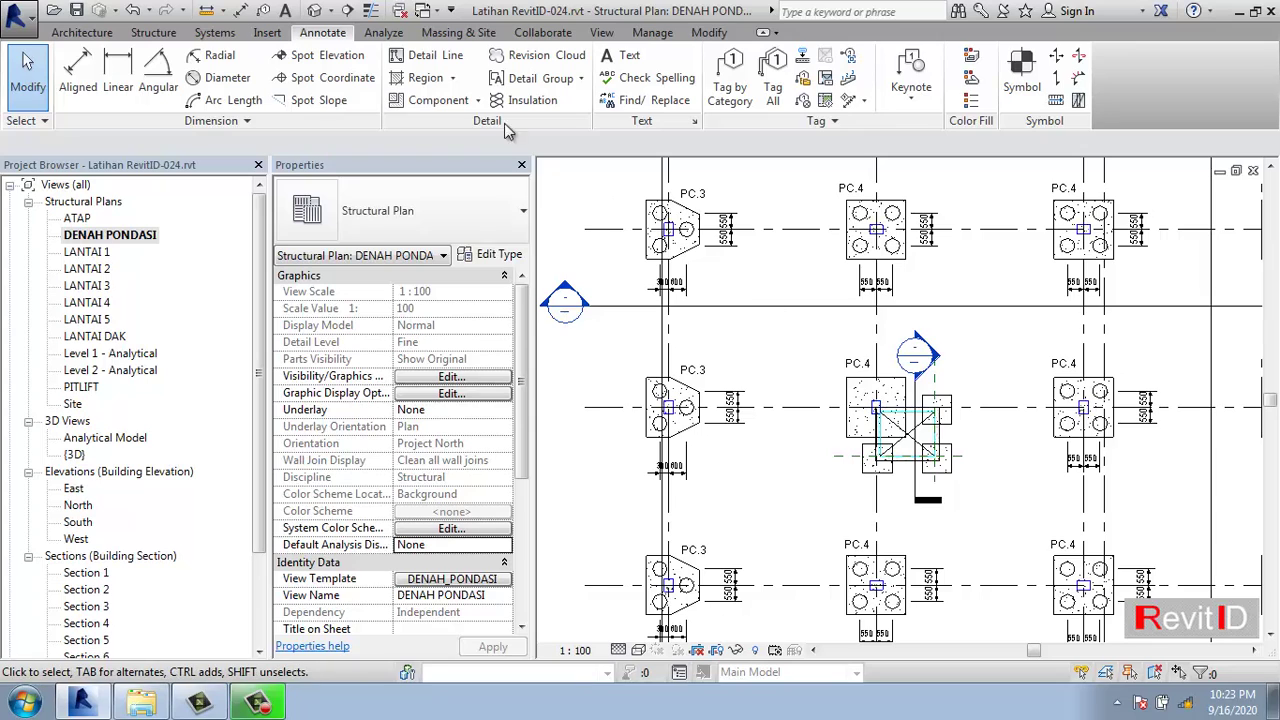
left_click(347, 10)
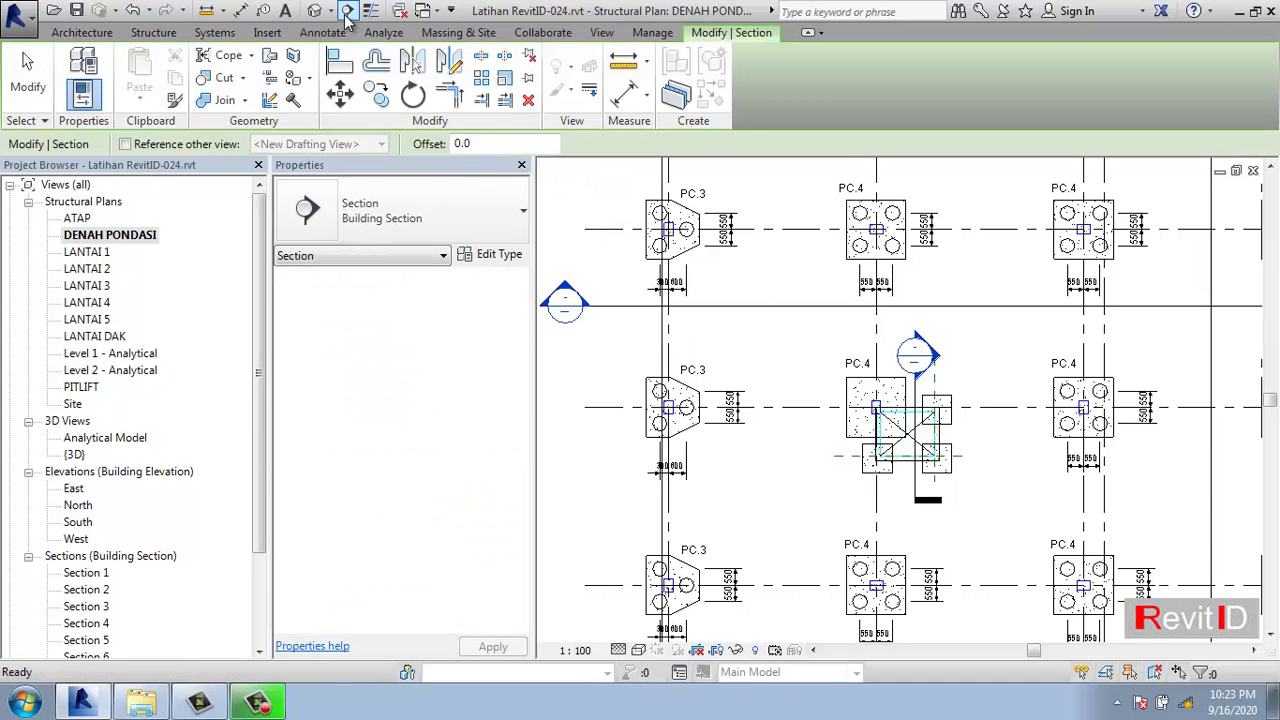
key("Escape")
left_click(601, 35)
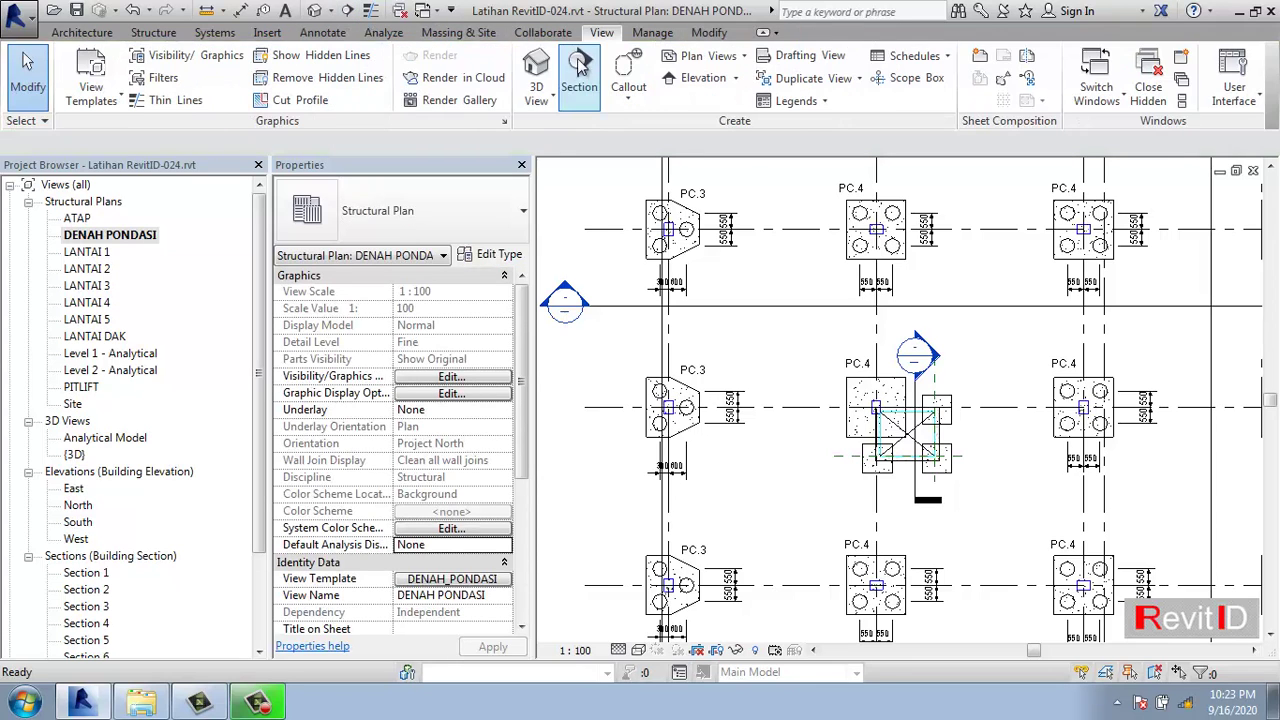
left_click(583, 80)
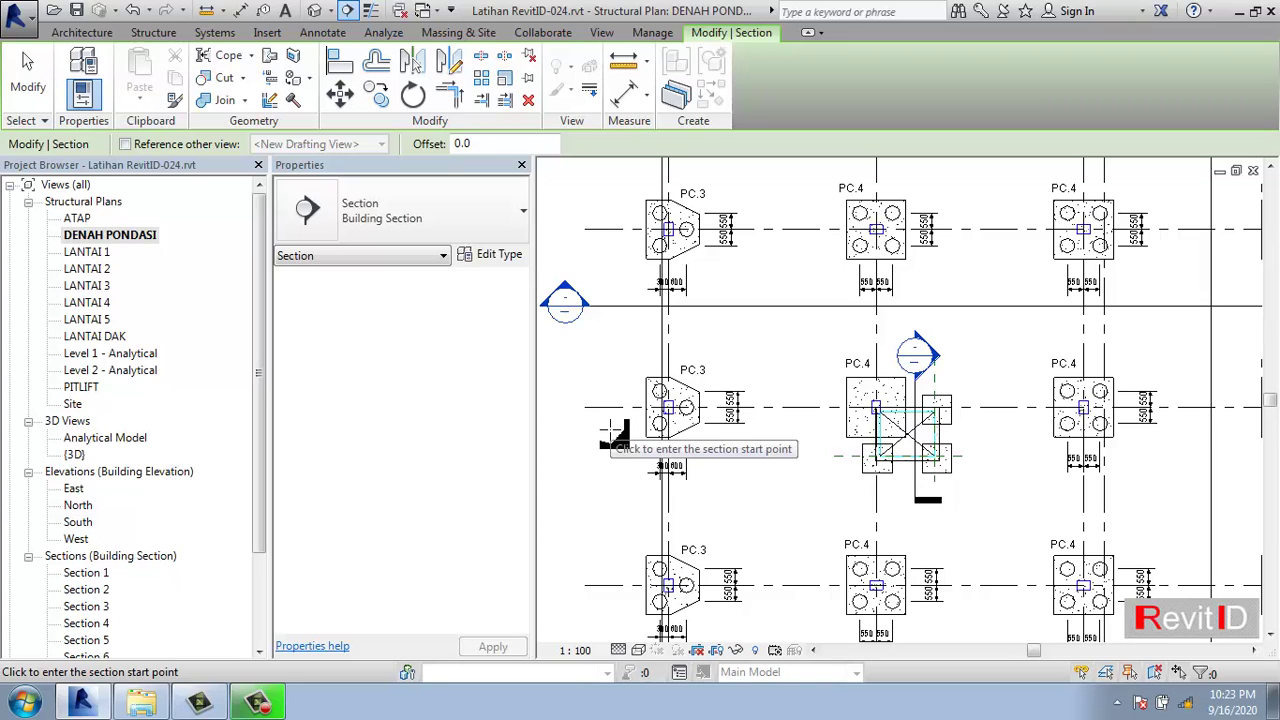
left_click(612, 430)
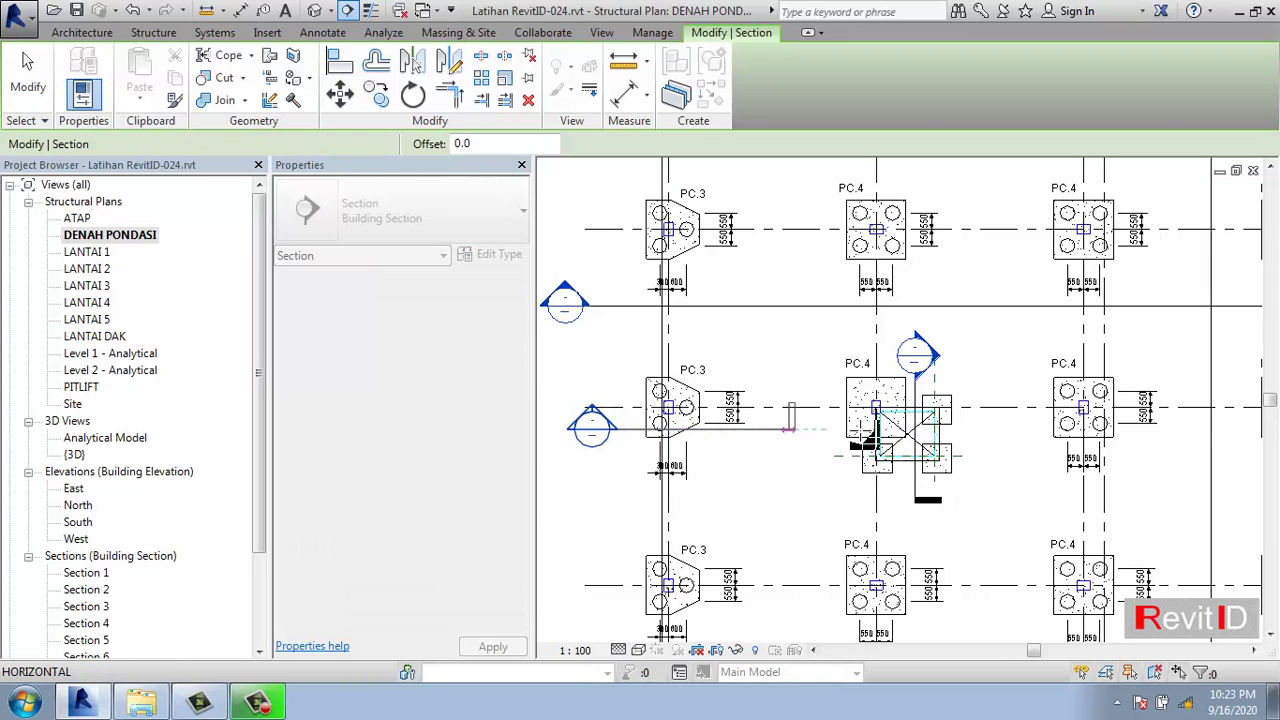
left_click(993, 430)
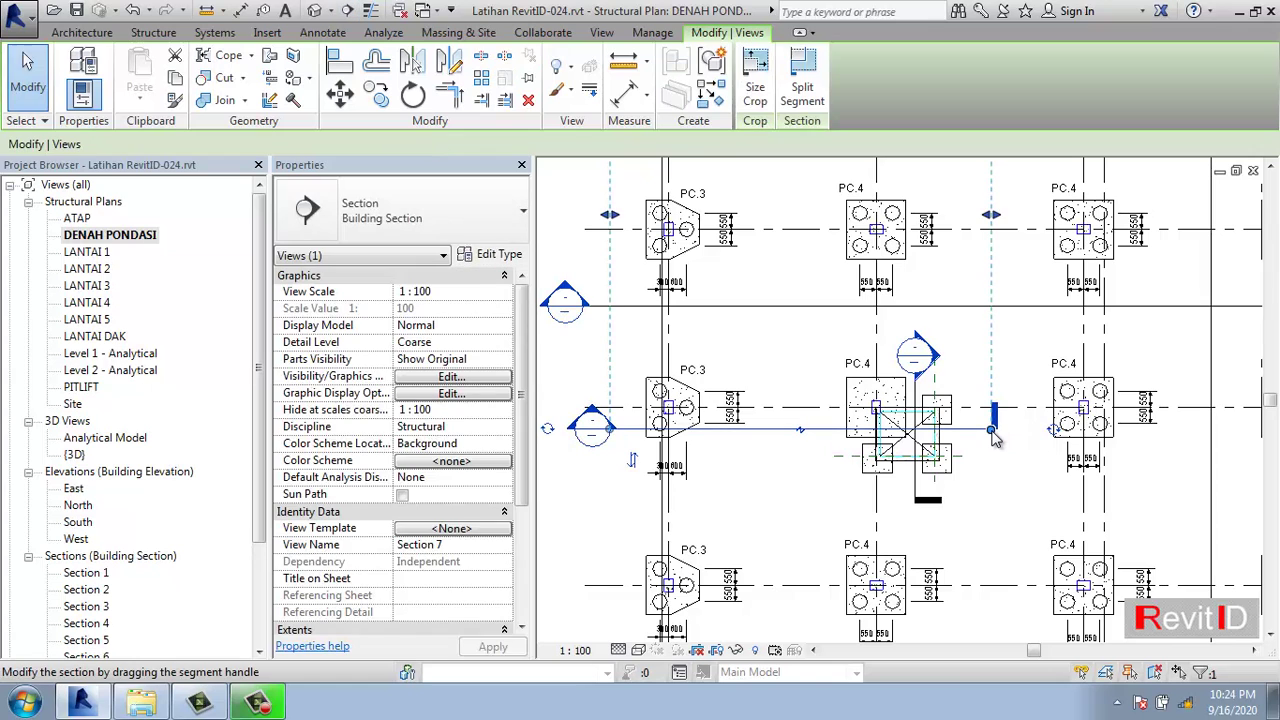
key("Escape")
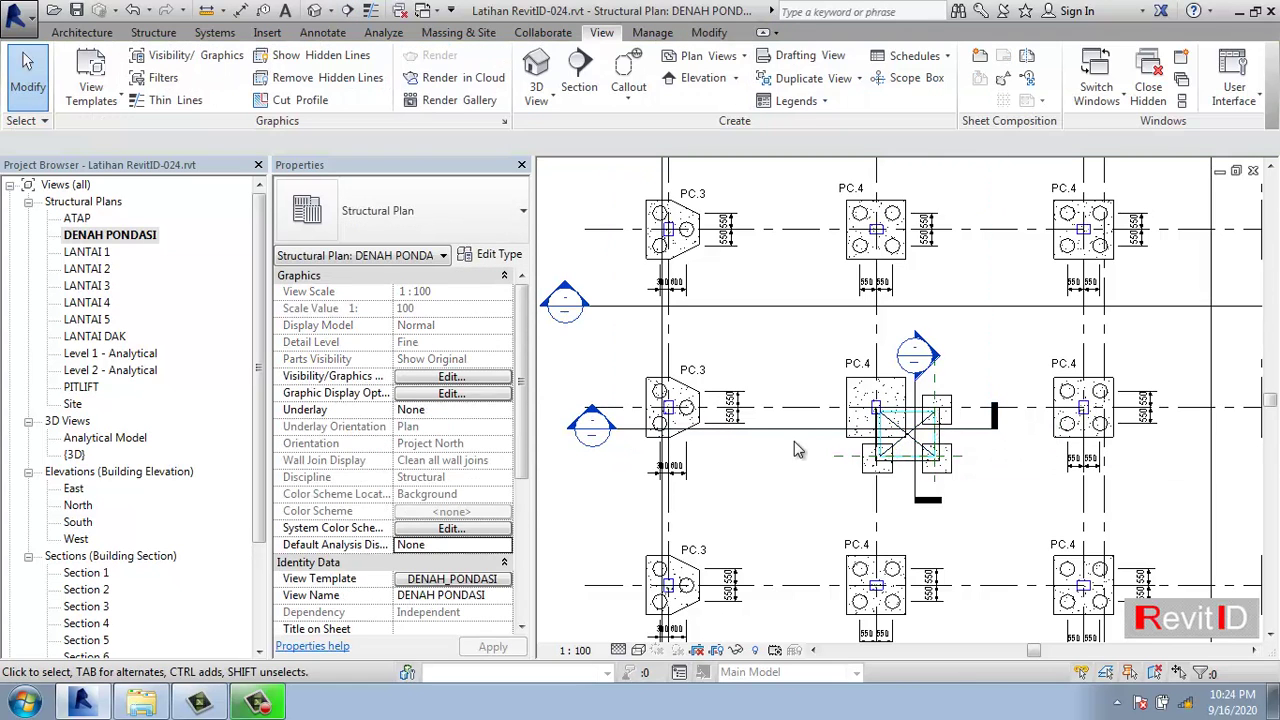
- Reduce the new section's view depth so its far boundary lies just short of the parallel long section line
scroll(787, 455, "down", 3)
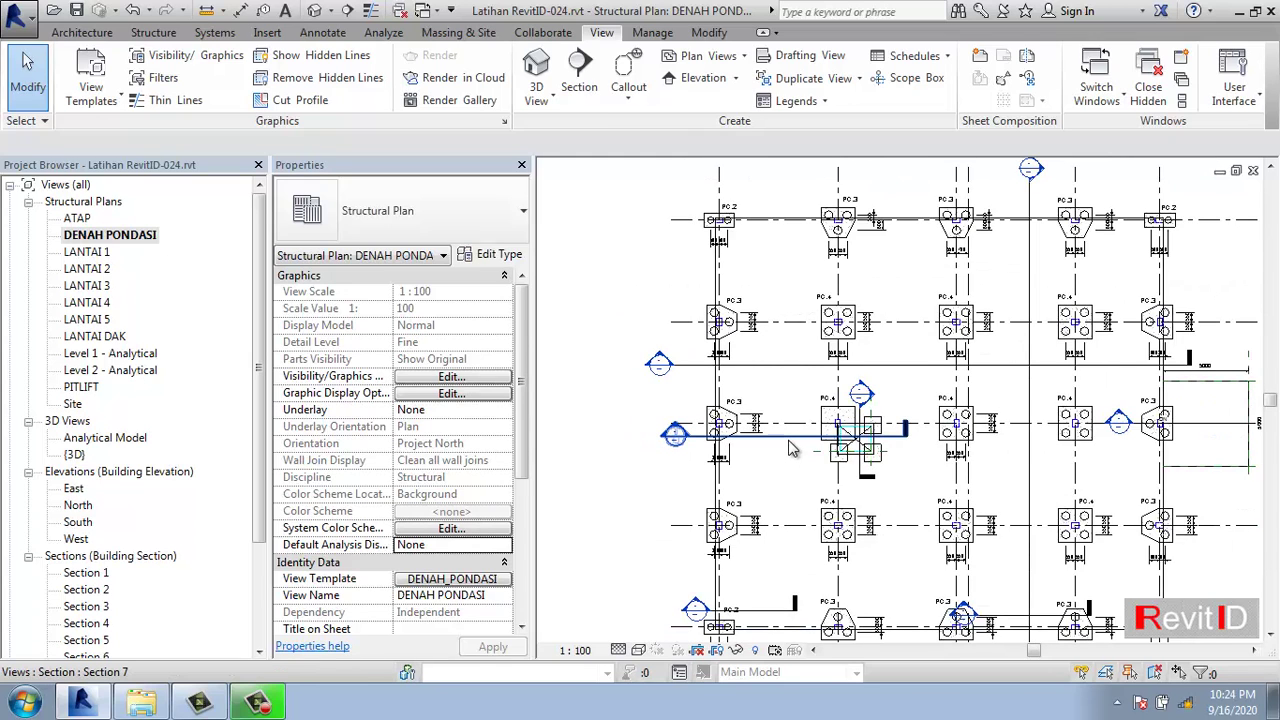
left_click(790, 449)
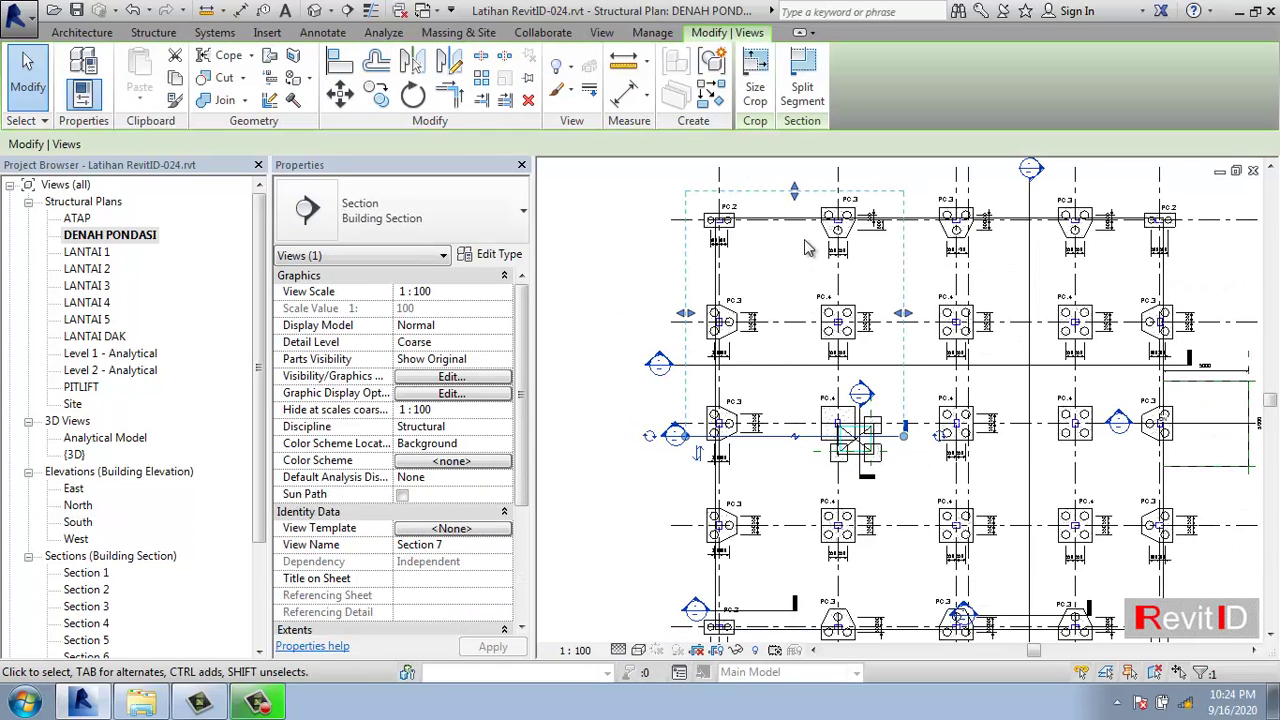
left_click_drag(800, 220, 800, 398)
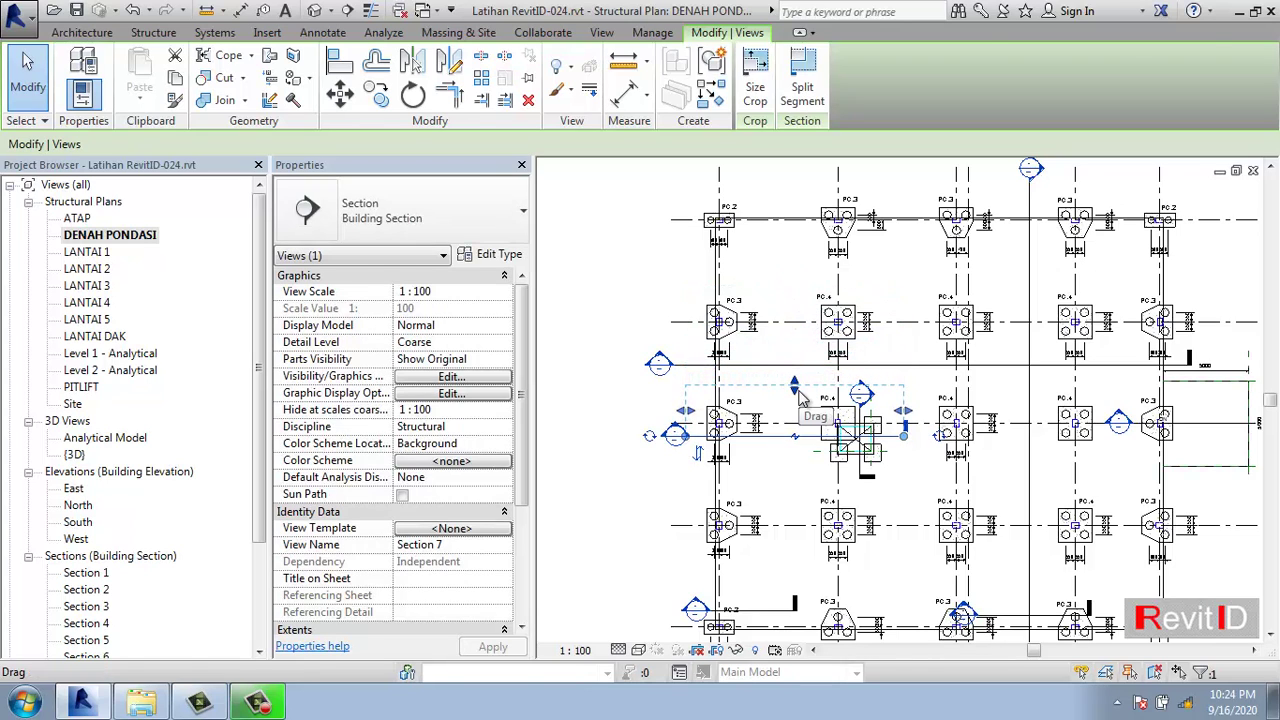
left_click(680, 458)
- Open the new section's view and extend its crop region downward to include more of the pile length below the caps
scroll(680, 458, "up", 1)
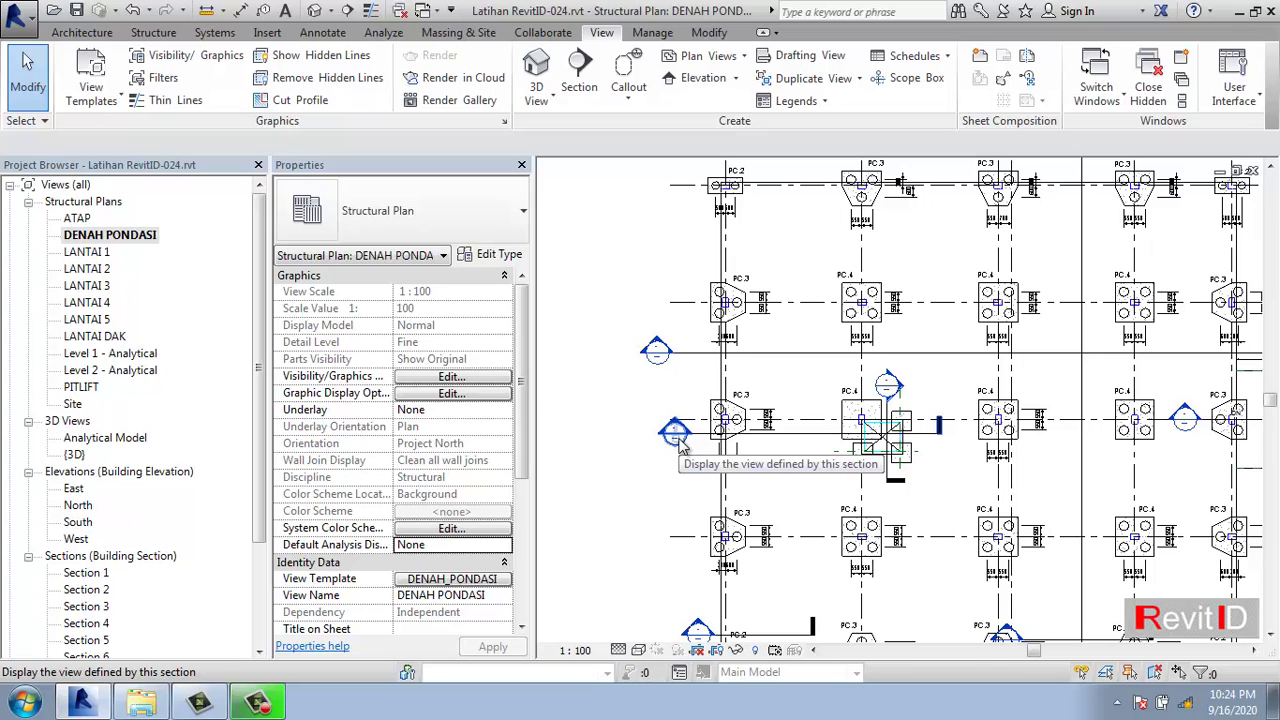
double_click(681, 447)
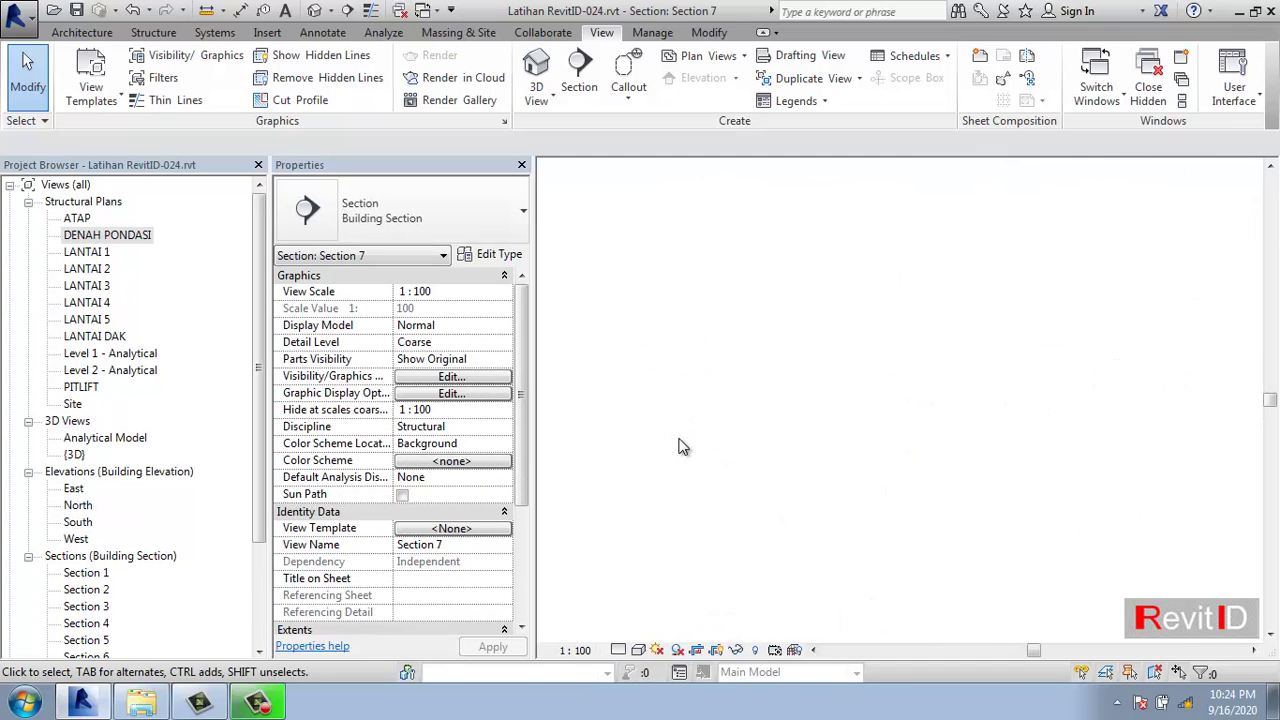
middle_click_drag(1036, 515, 989, 501)
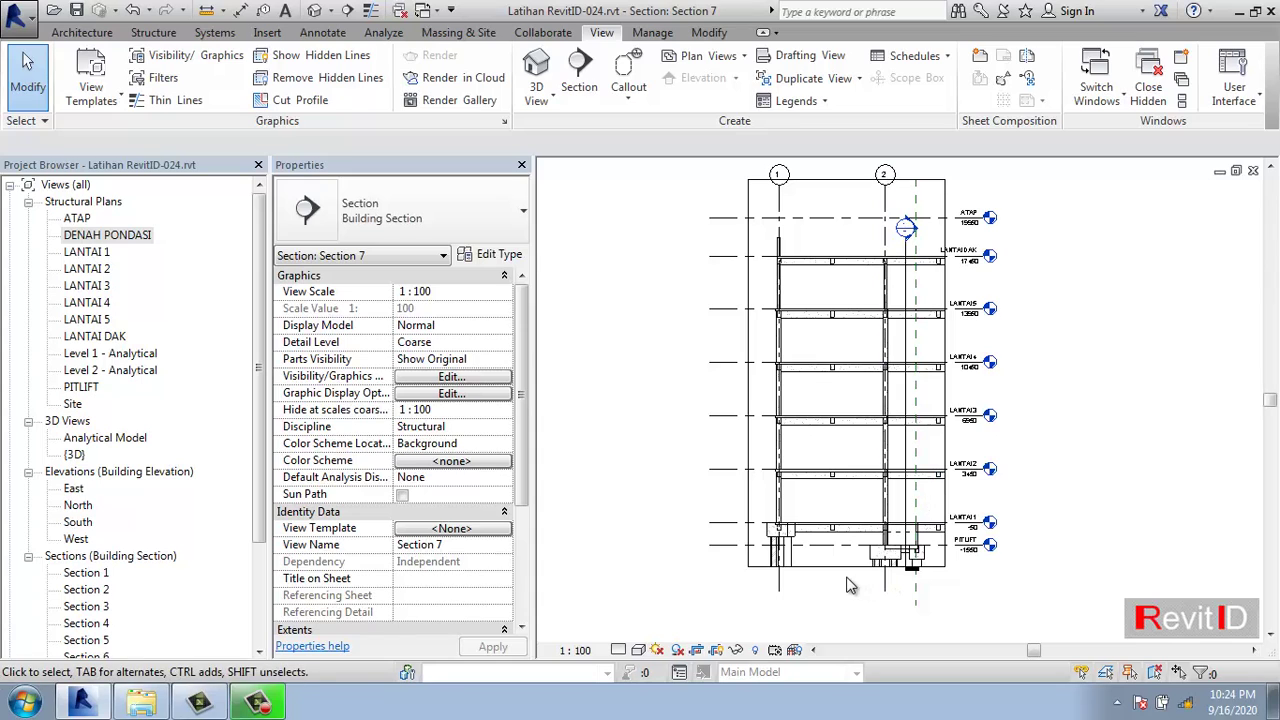
left_click(843, 578)
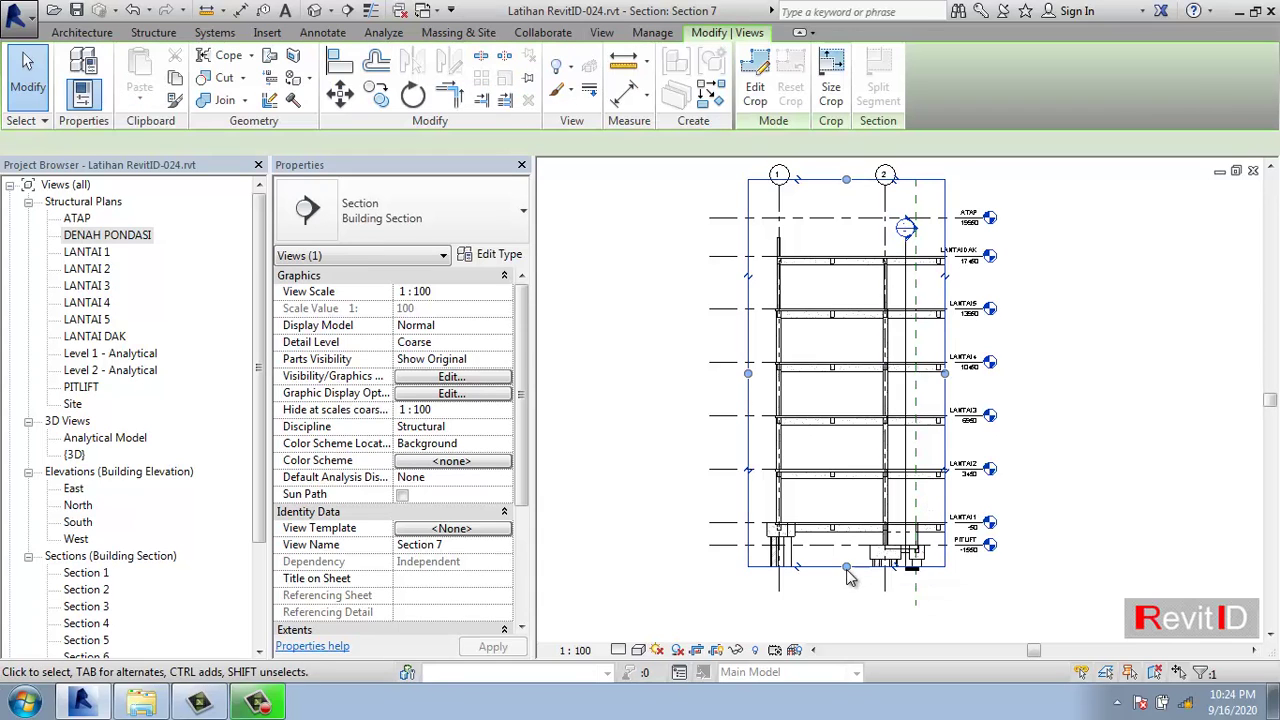
left_click_drag(846, 567, 846, 623)
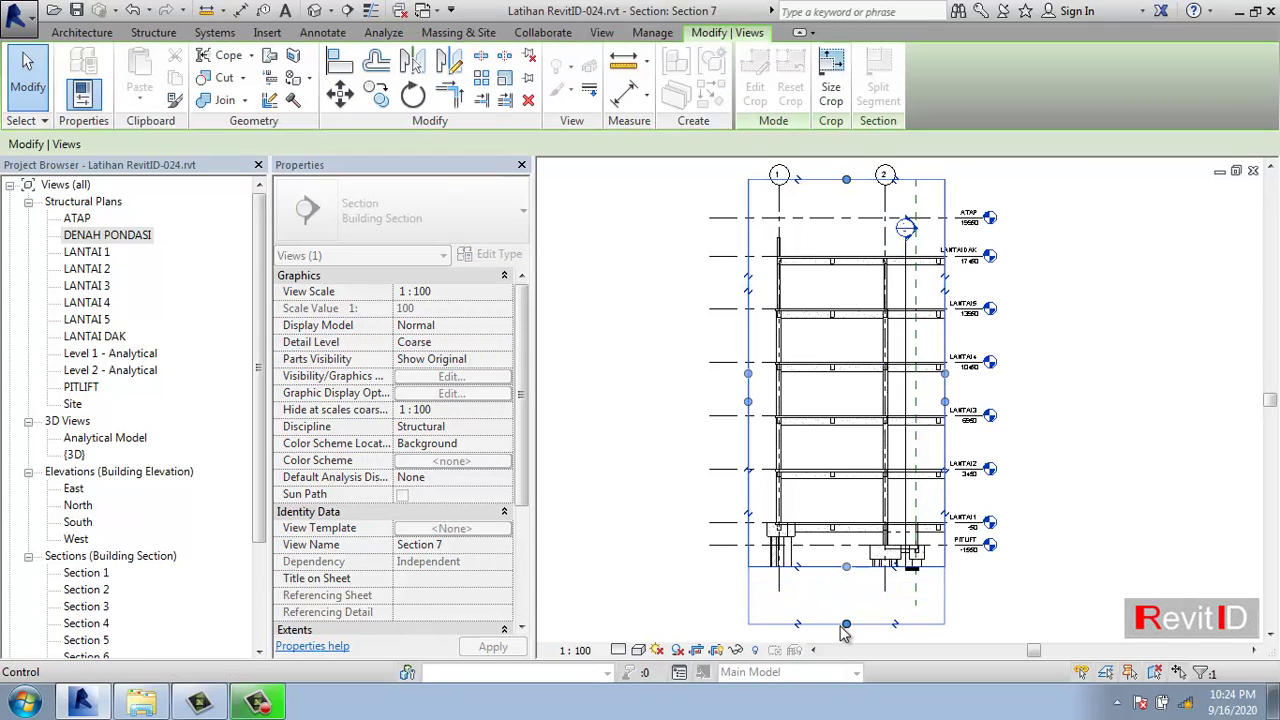
middle_click_drag(895, 600, 898, 486)
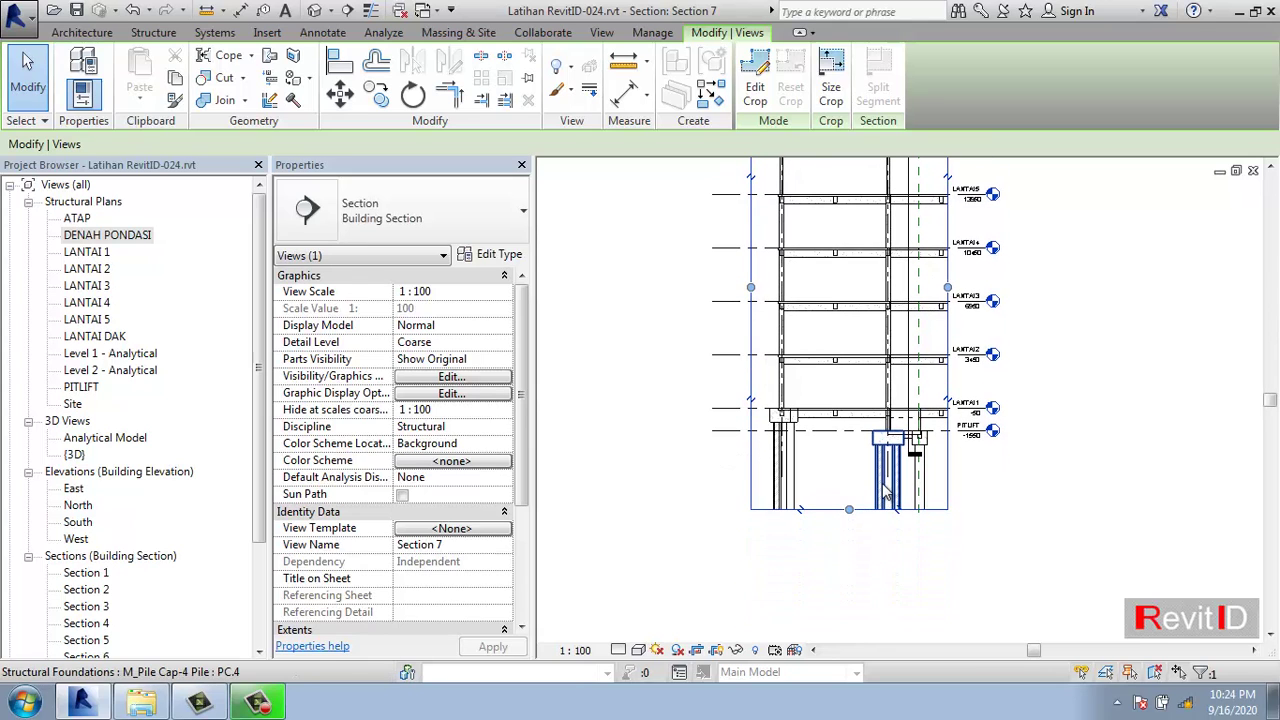
scroll(893, 443, "up", 2)
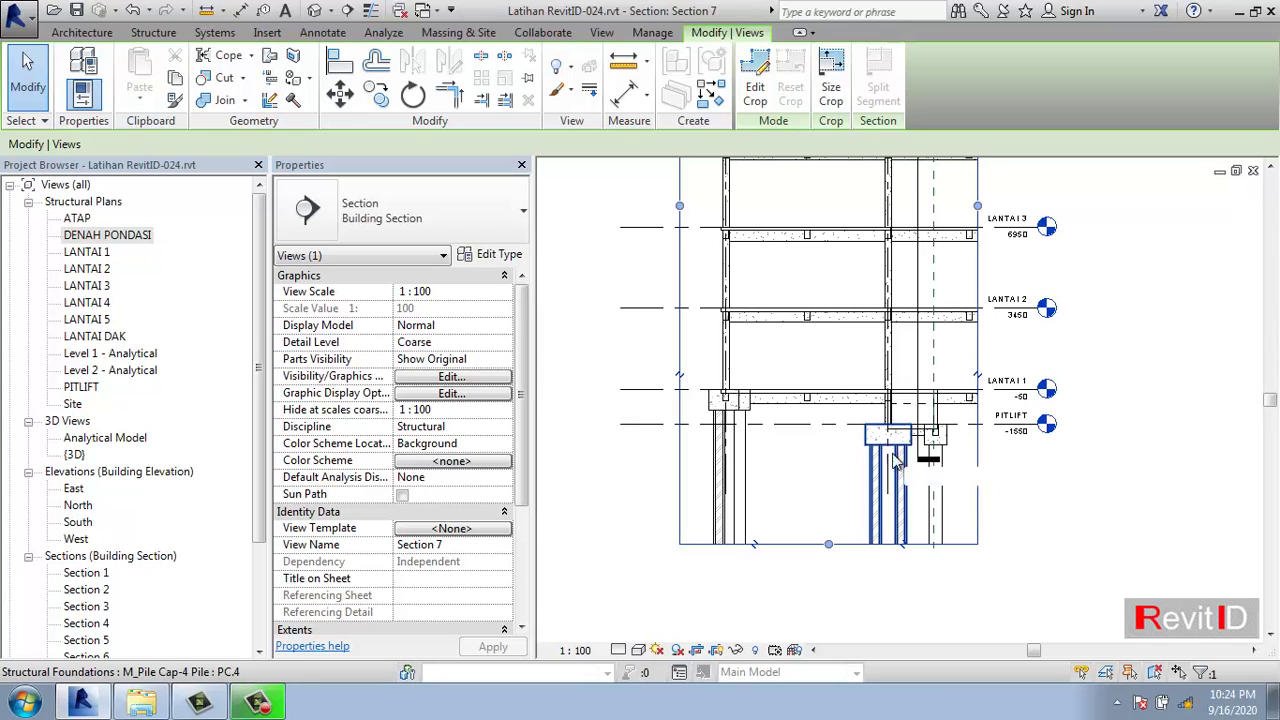
middle_click_drag(901, 450, 842, 472)
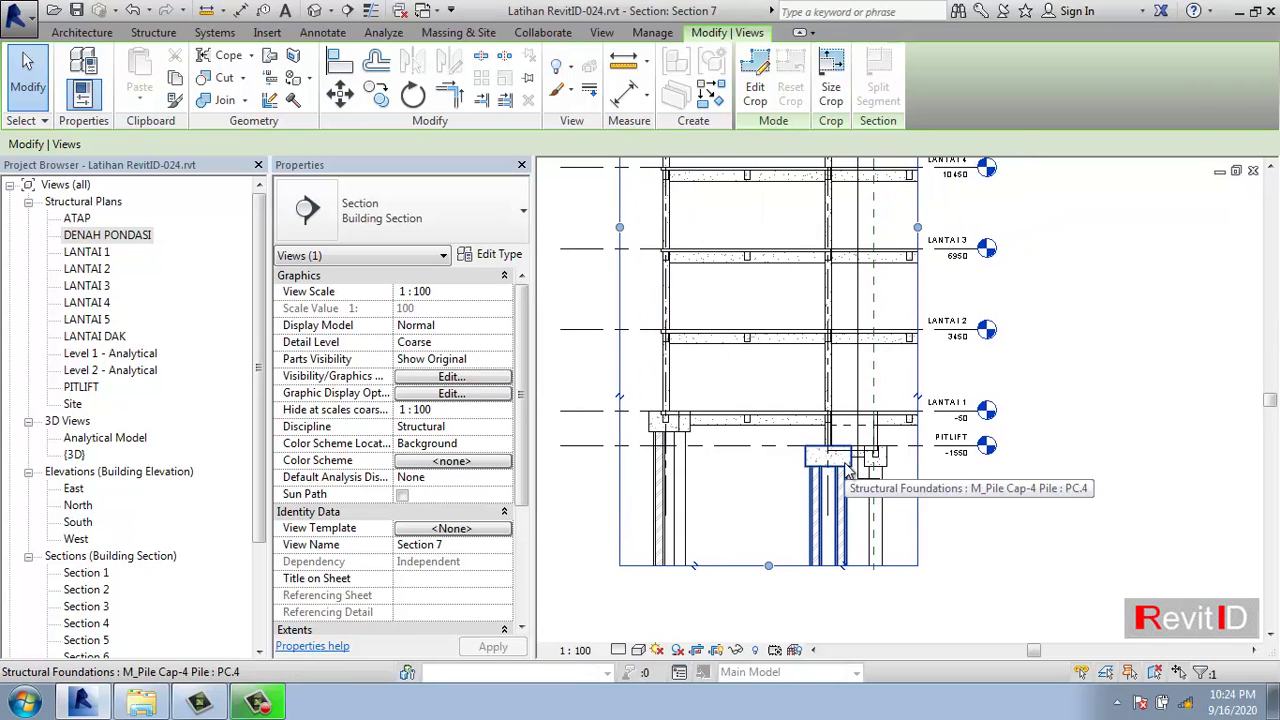
key("Escape")
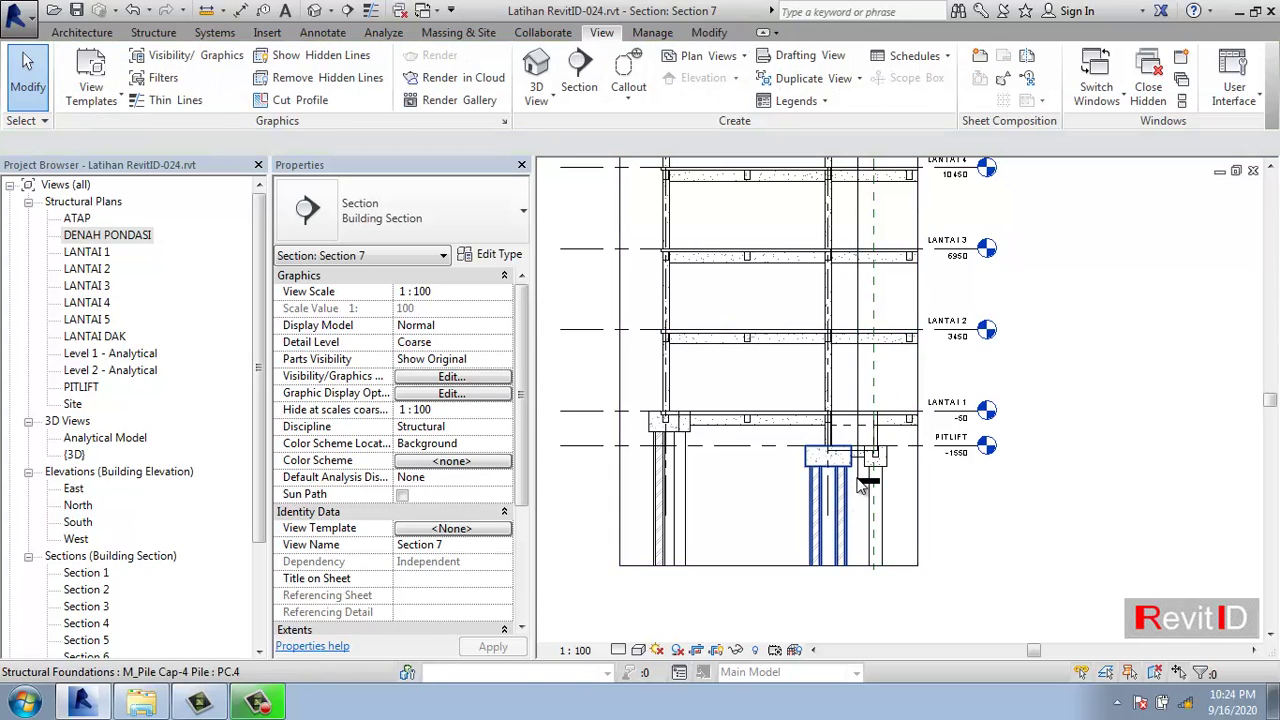
- Examine the LANTAI 1 and PITLIFT level elevations relative to the lift pit pile caps in the section
scroll(862, 486, "up", 3)
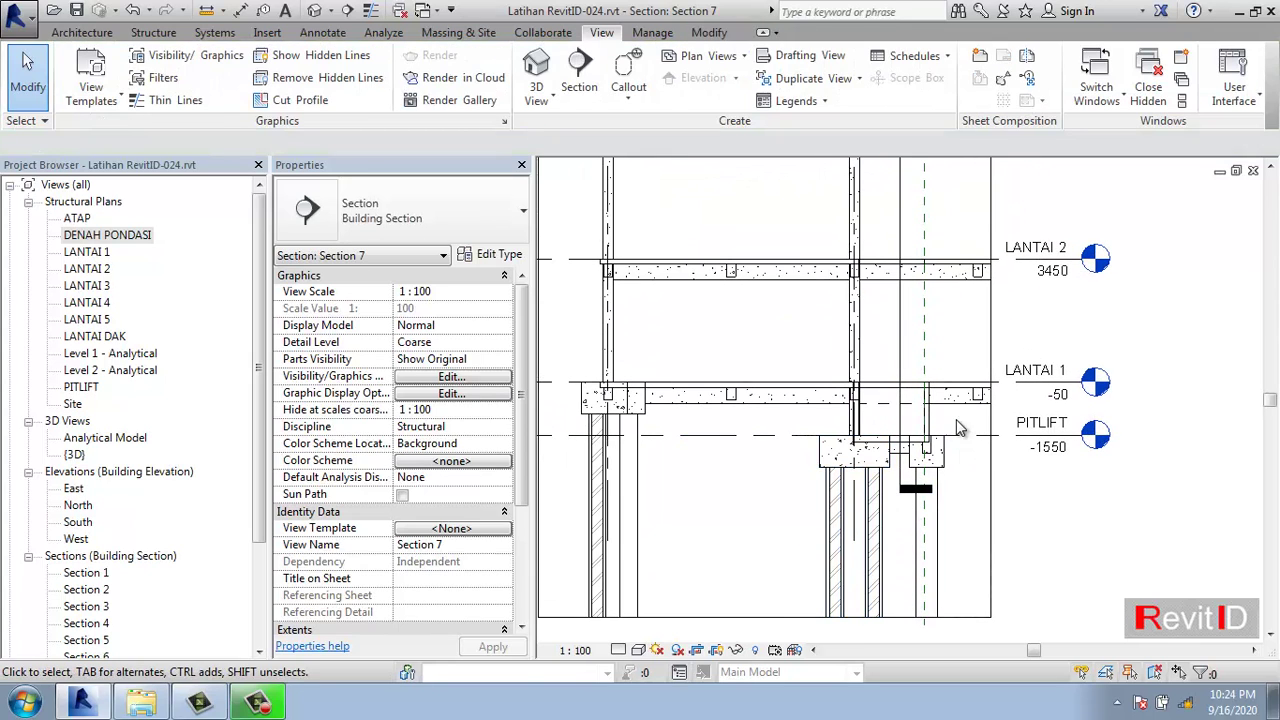
left_click(1052, 412)
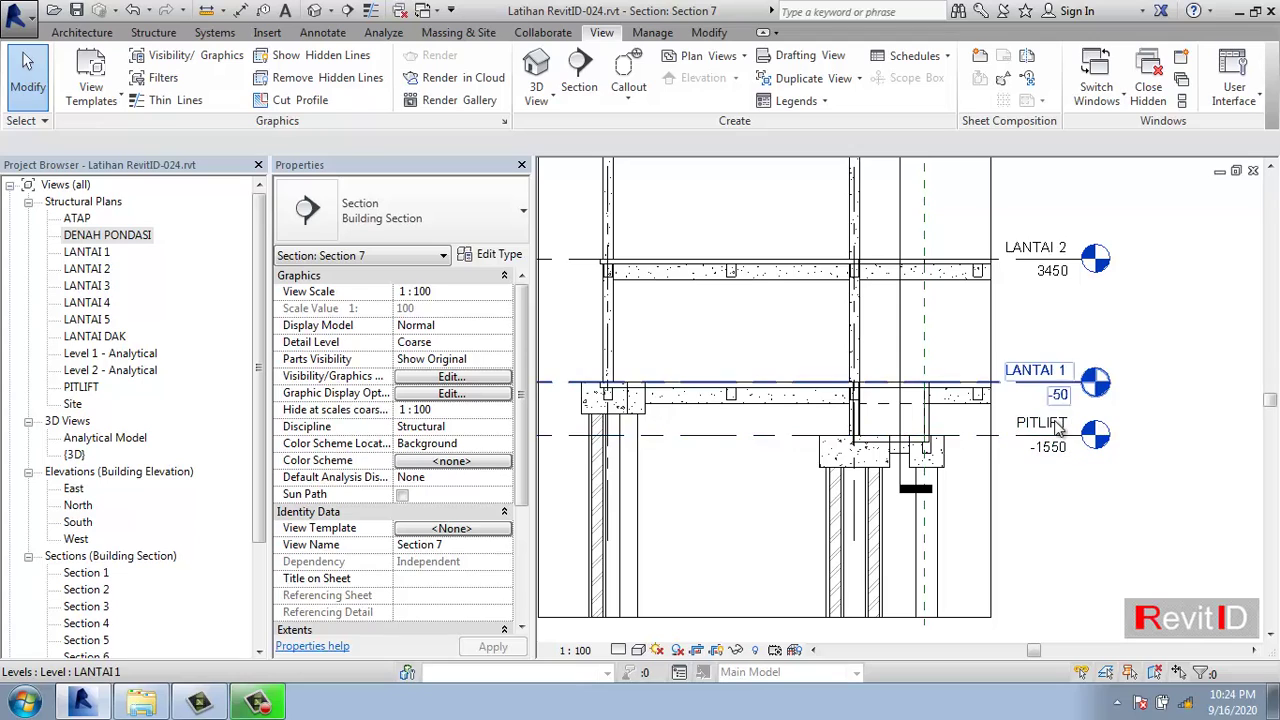
left_click(1050, 425)
left_click(1062, 372)
left_click(1047, 434)
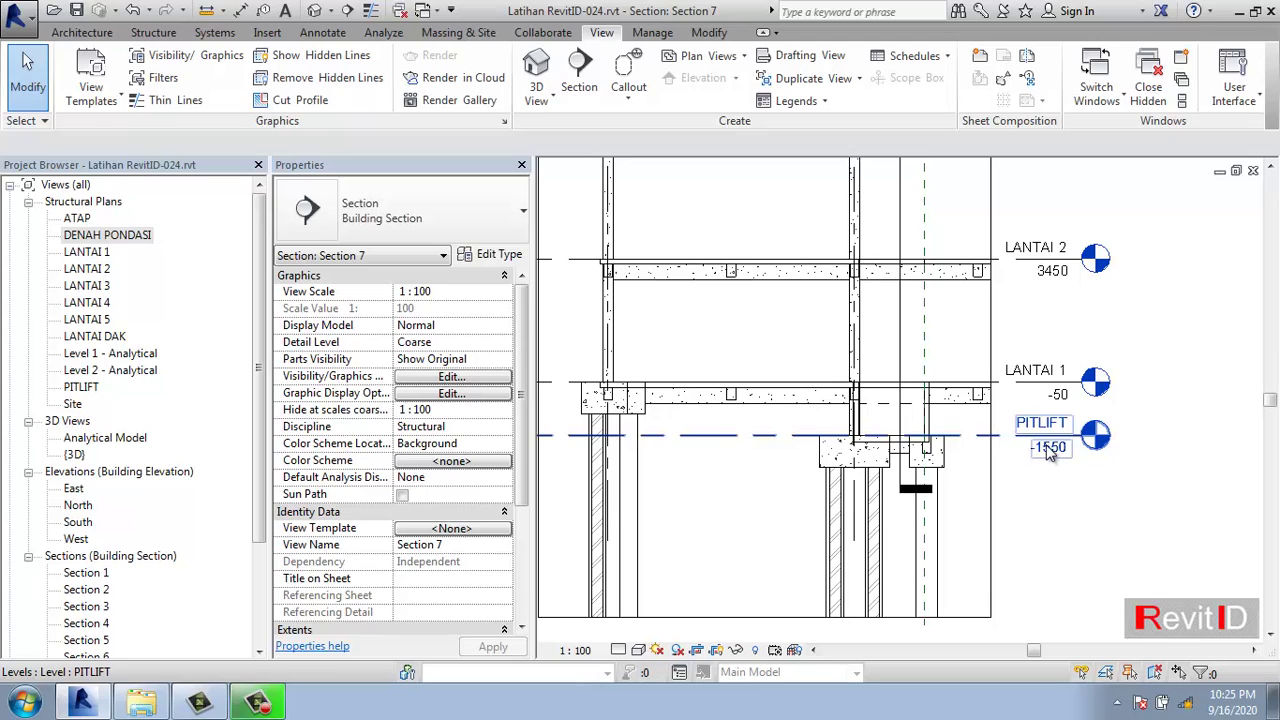
key("Escape")
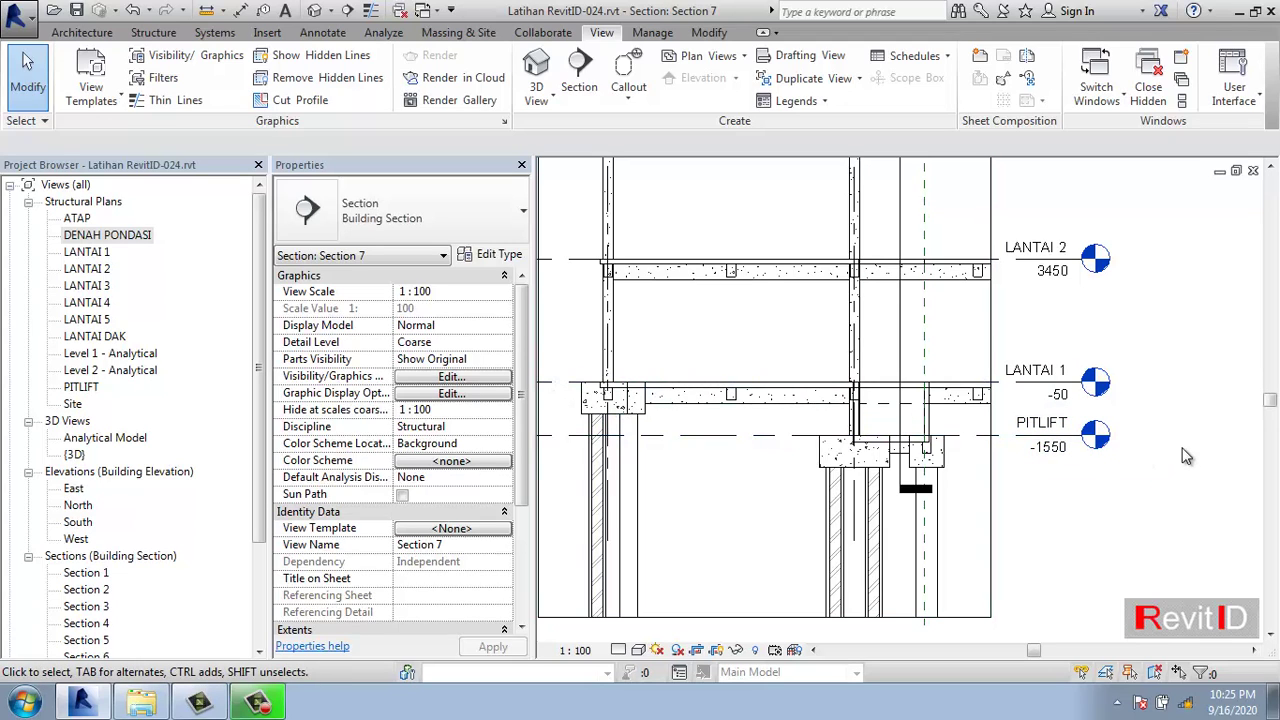
- Open the LANTAI 1 plan and examine the View Range settings of its DENAH view template
double_click(1100, 397)
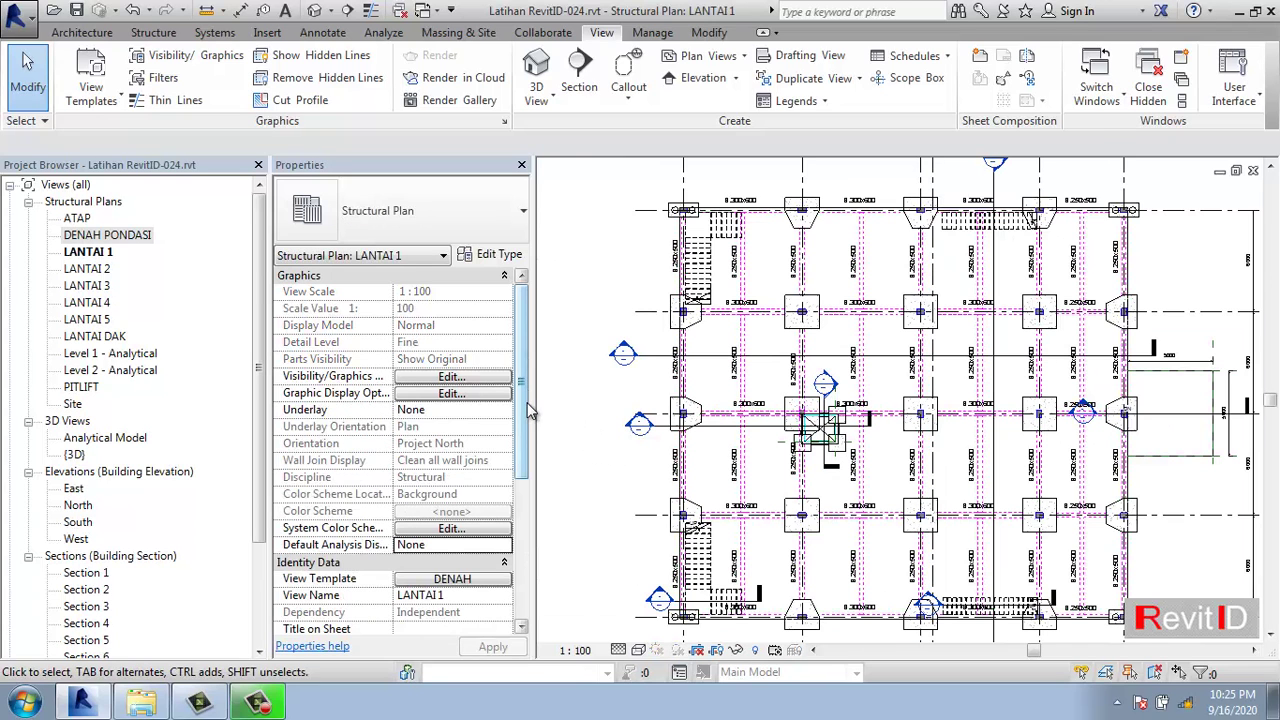
scroll(527, 467, "down", 3)
scroll(527, 467, "down", 1)
left_click(421, 462)
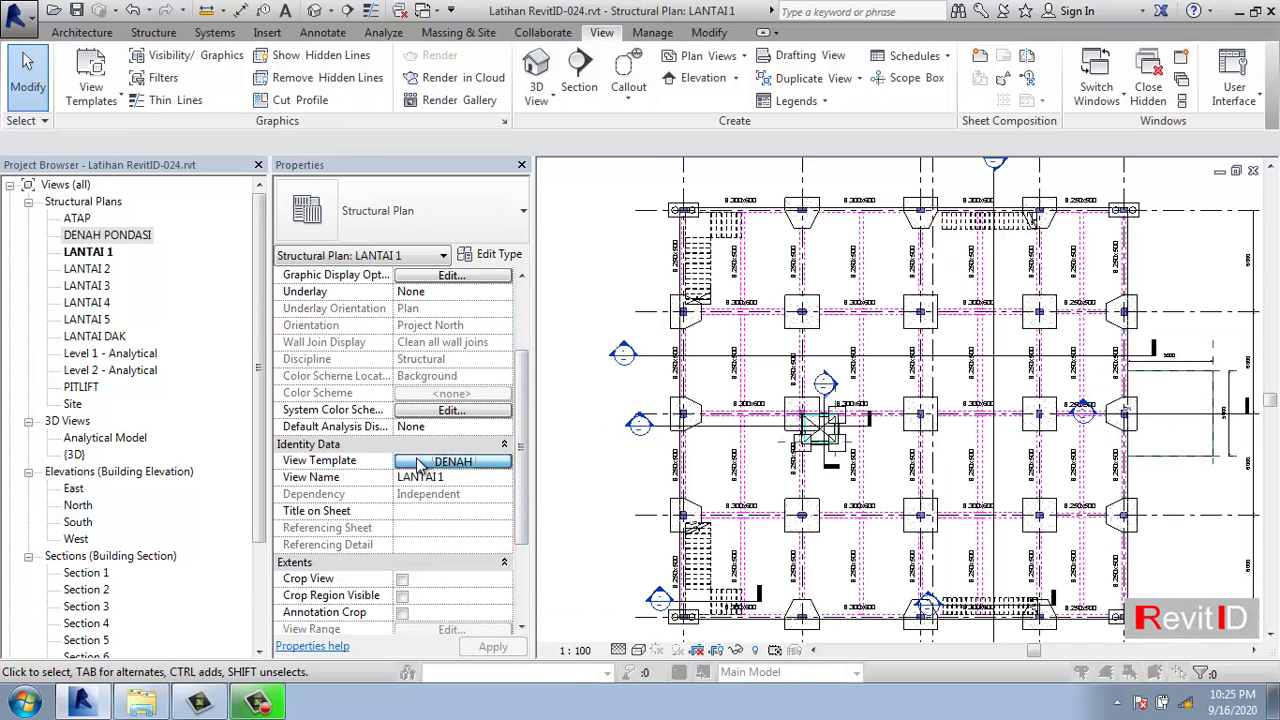
left_click_drag(800, 377, 799, 457)
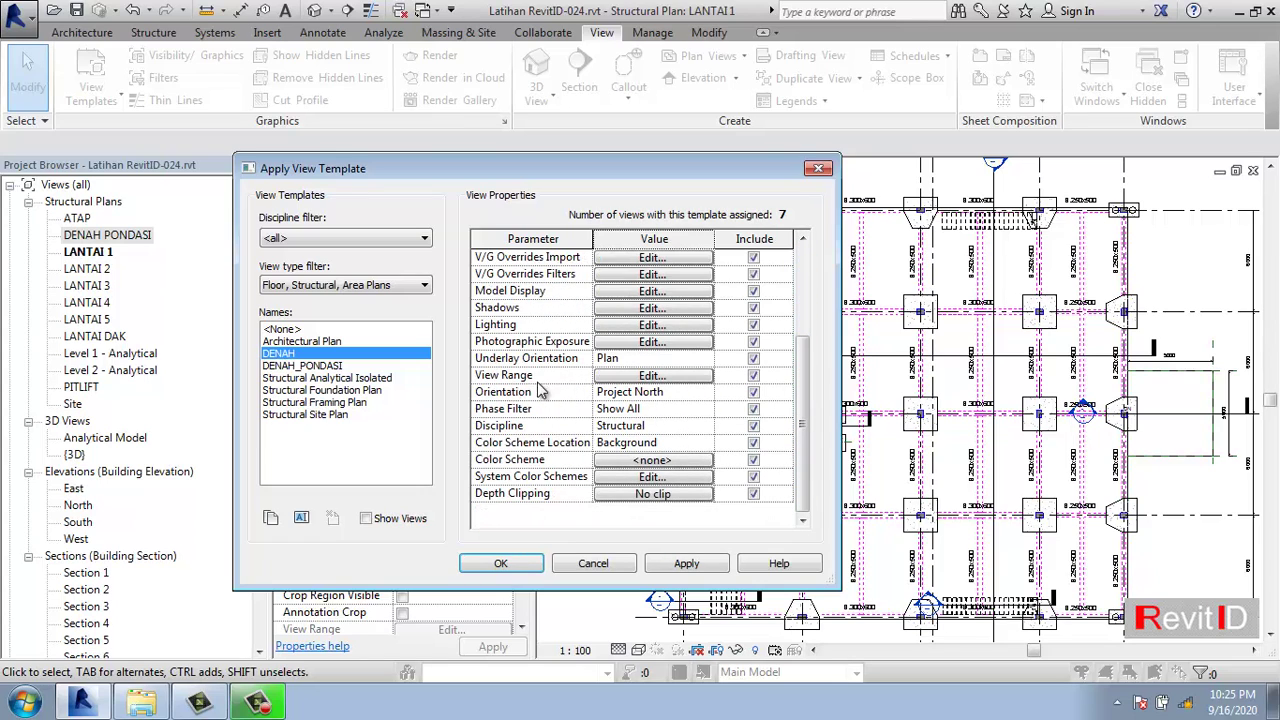
left_click(660, 377)
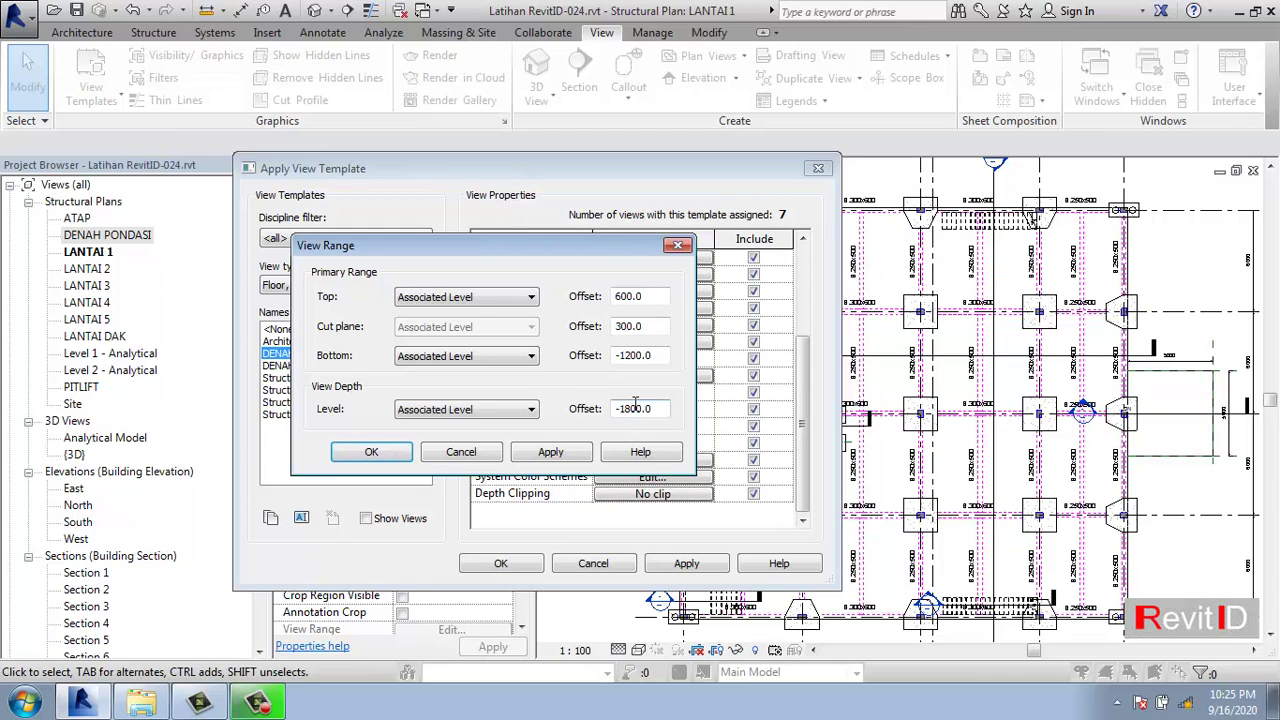
- Capture the view template and View Range dialogs as a rectangular screenshot with FastStone Capture, and close View Range in Revit without changes
left_click(22, 703)
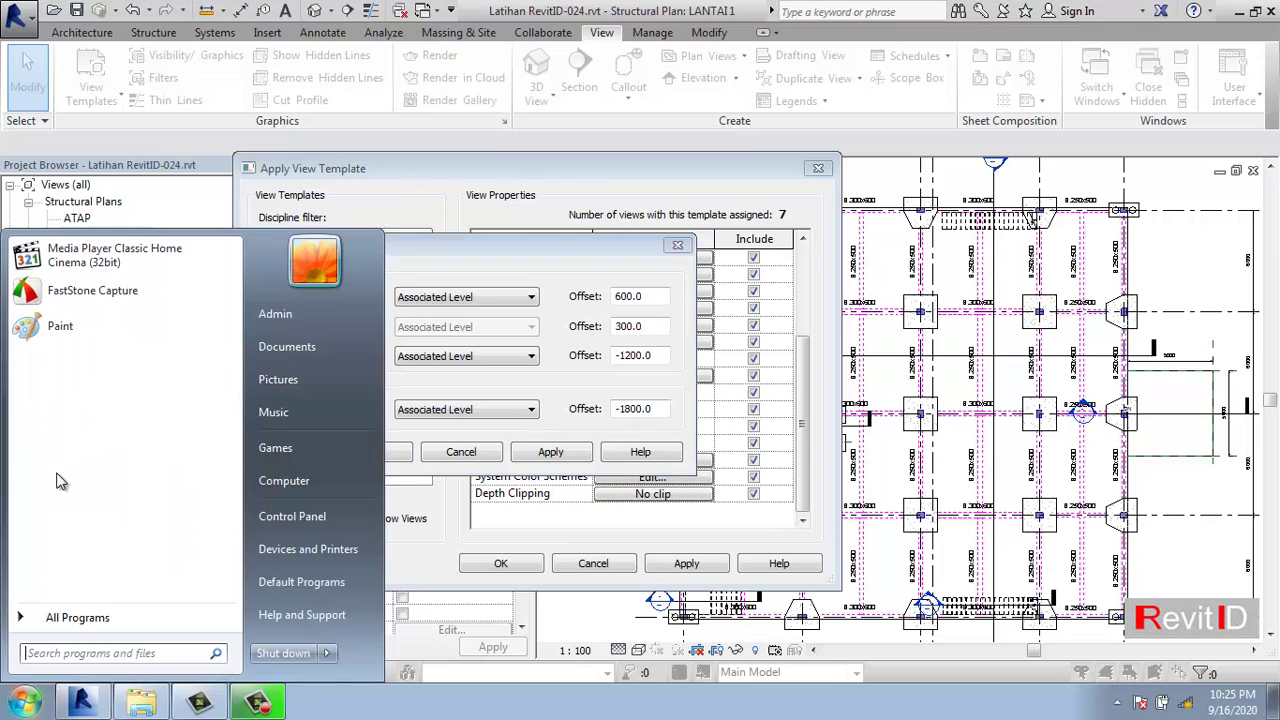
left_click(62, 306)
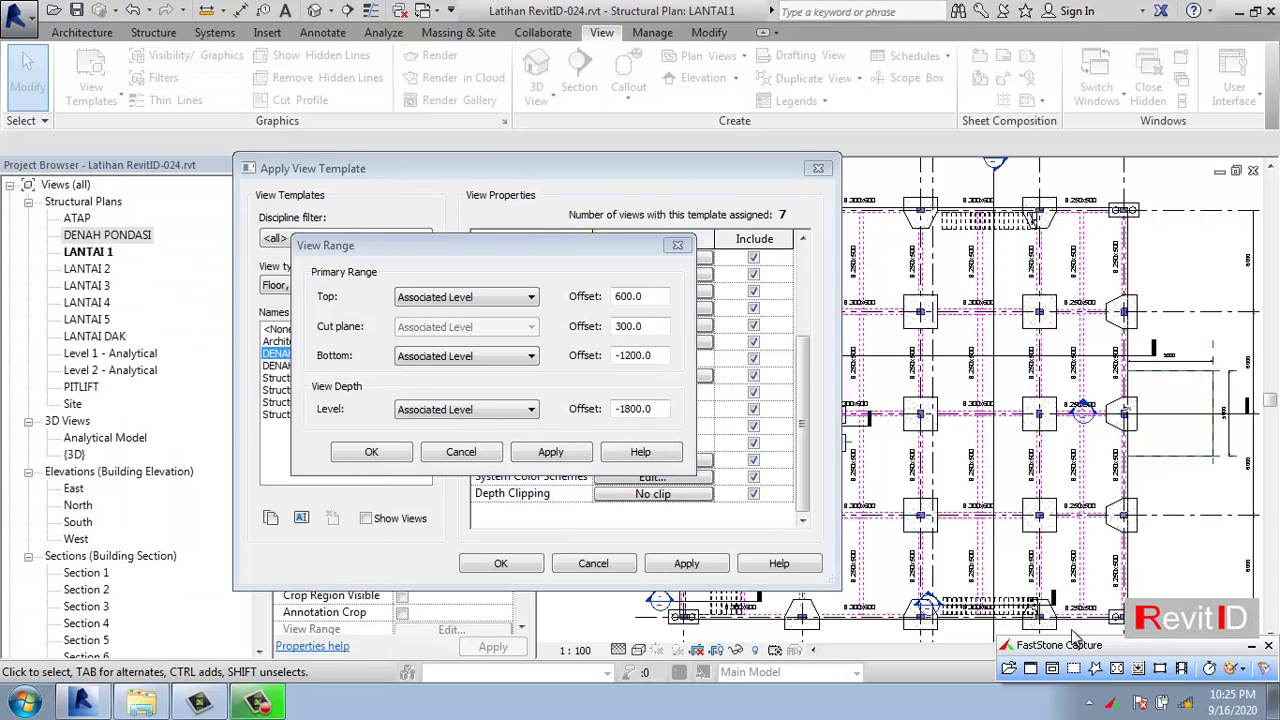
left_click(1052, 668)
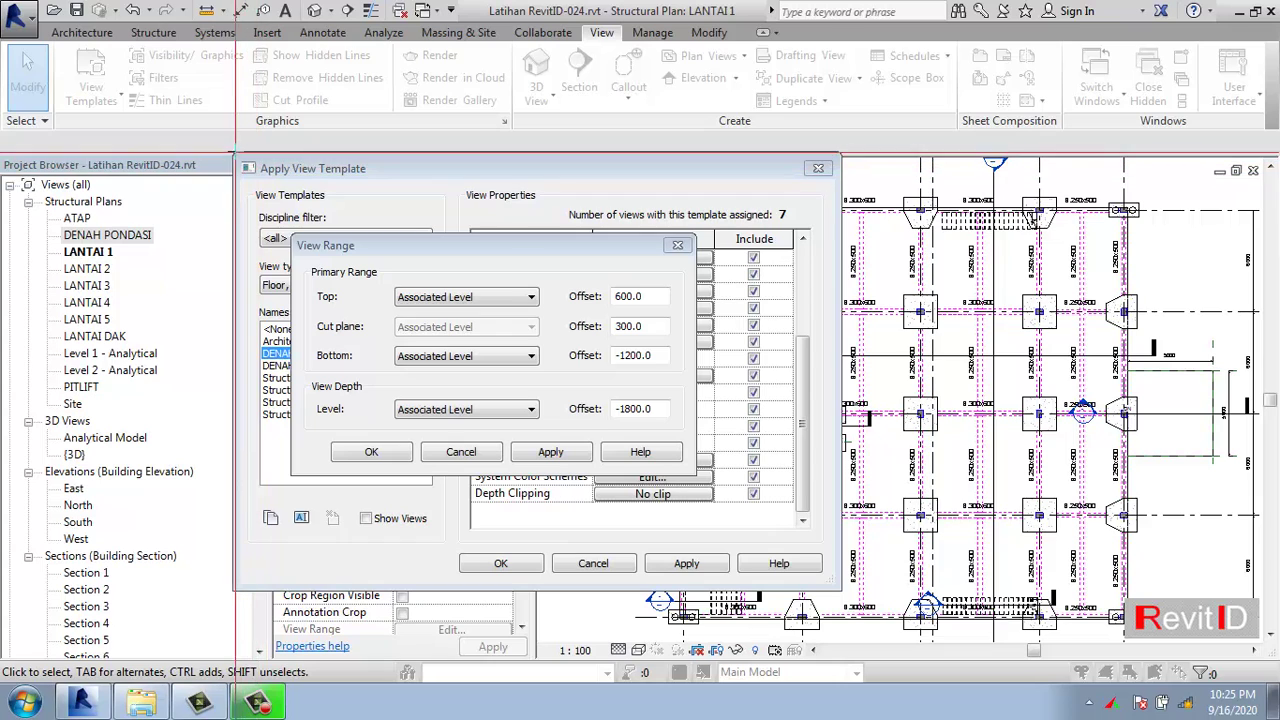
left_click_drag(230, 150, 846, 598)
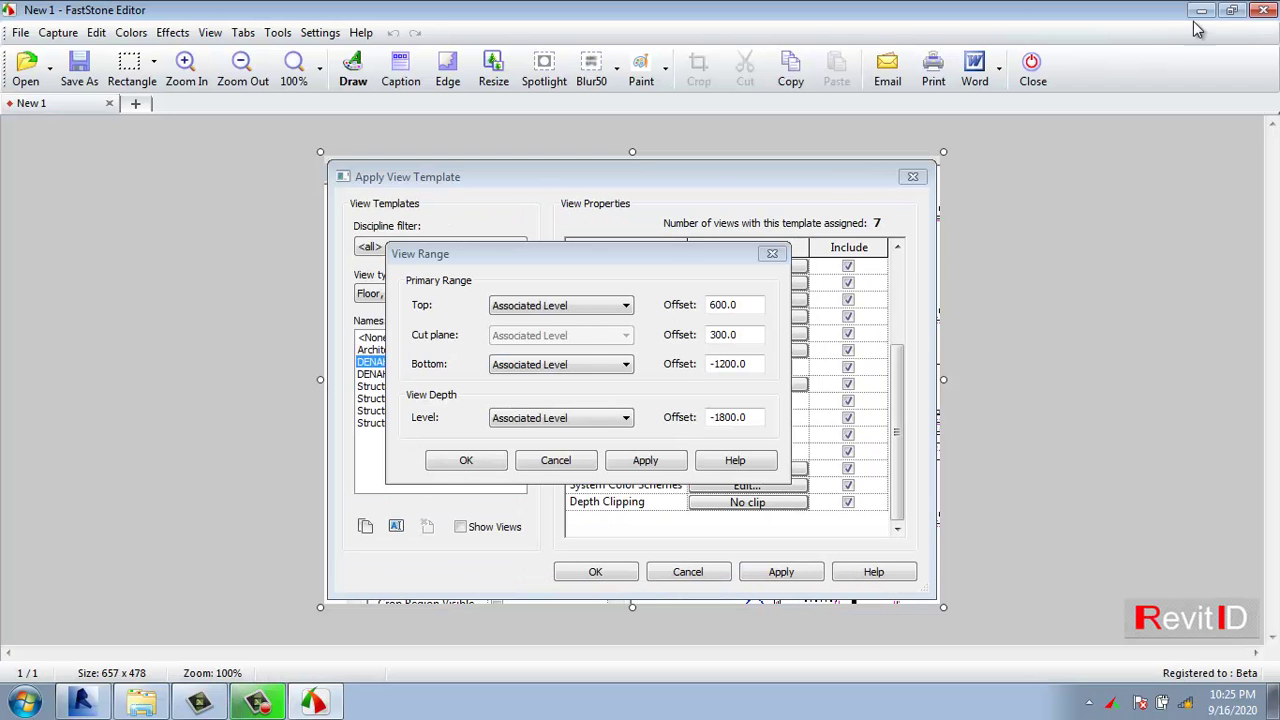
left_click(1201, 11)
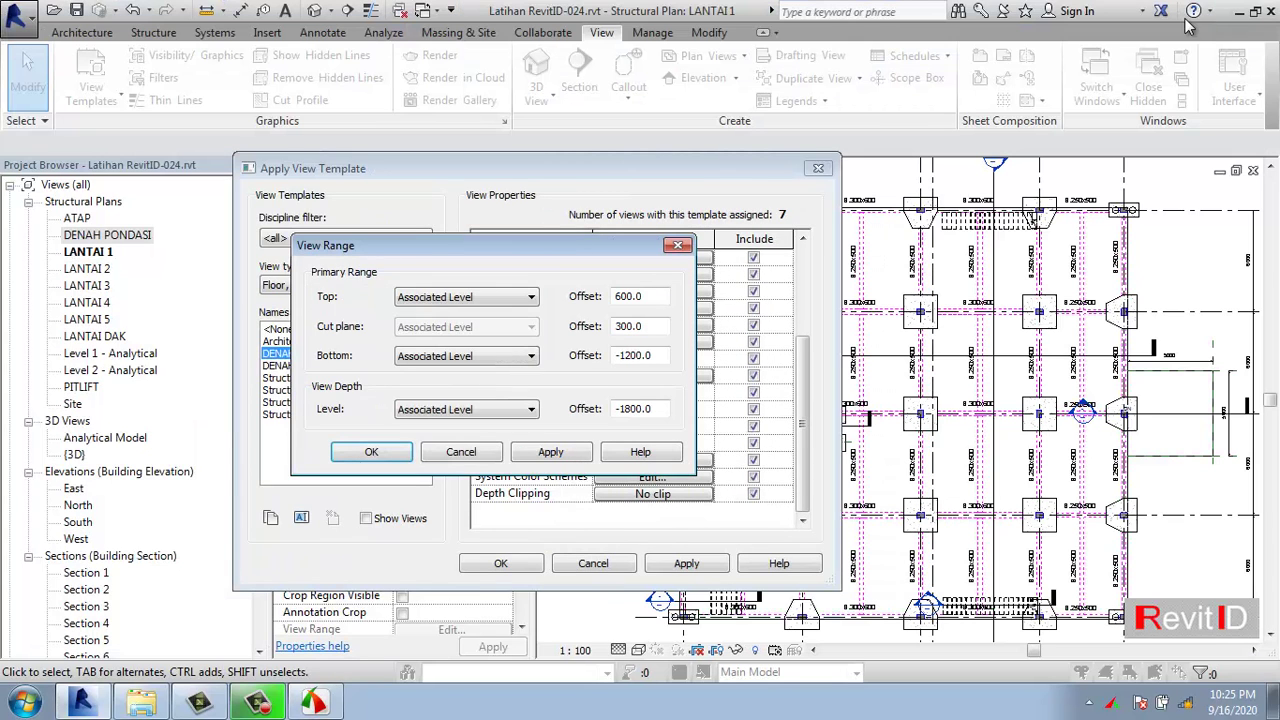
left_click(490, 457)
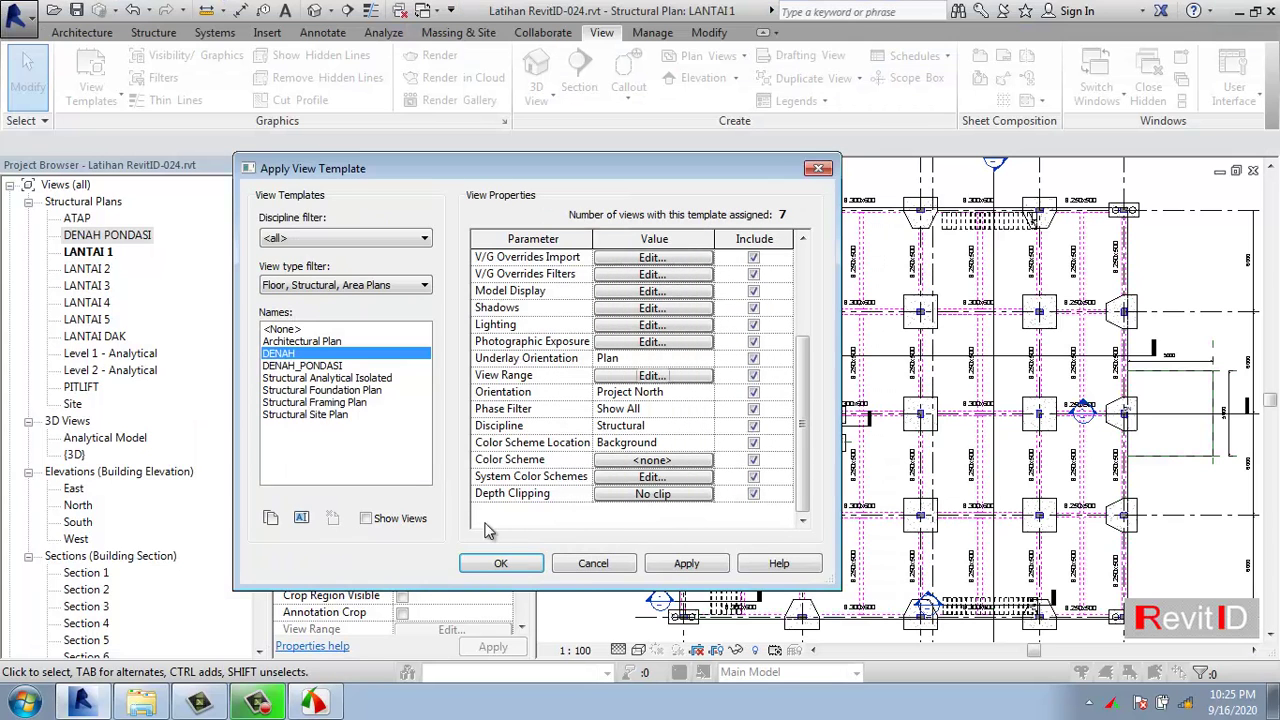
- Close the view template dialog without changes and open the lift pit section's view from its marker on the LANTAI 1 plan
left_click(587, 565)
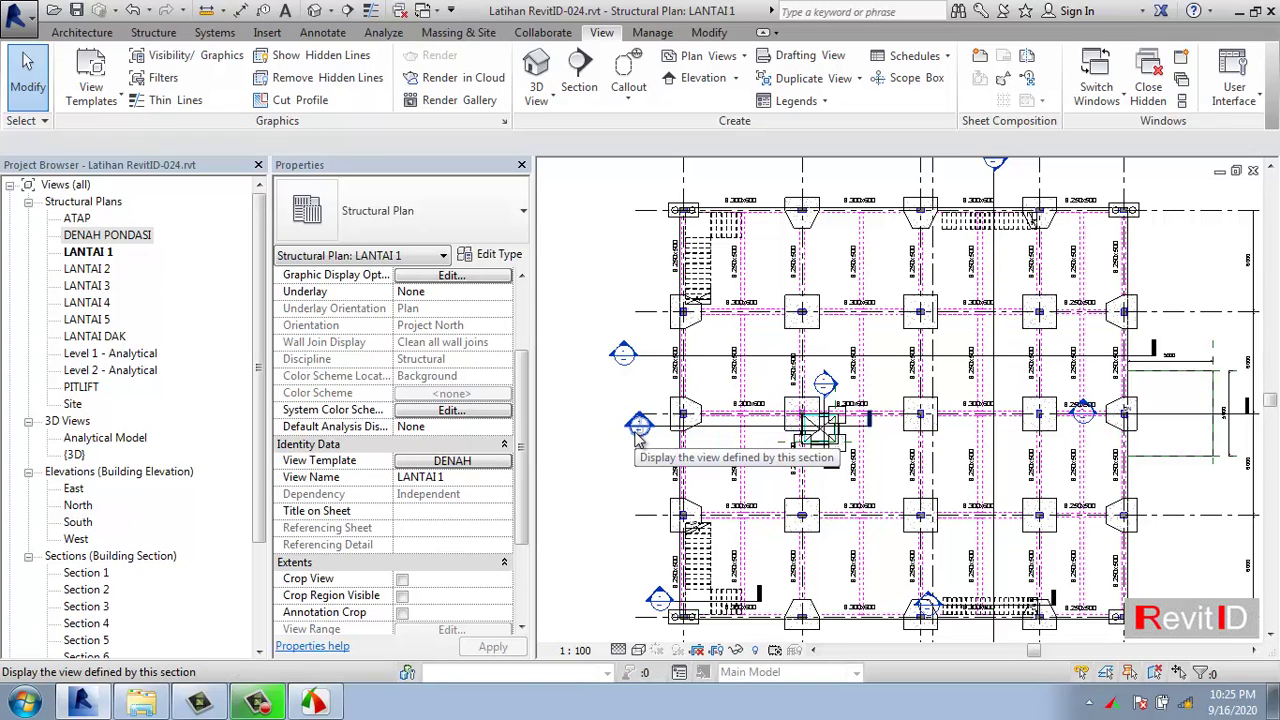
double_click(638, 428)
middle_click_drag(798, 489, 897, 490)
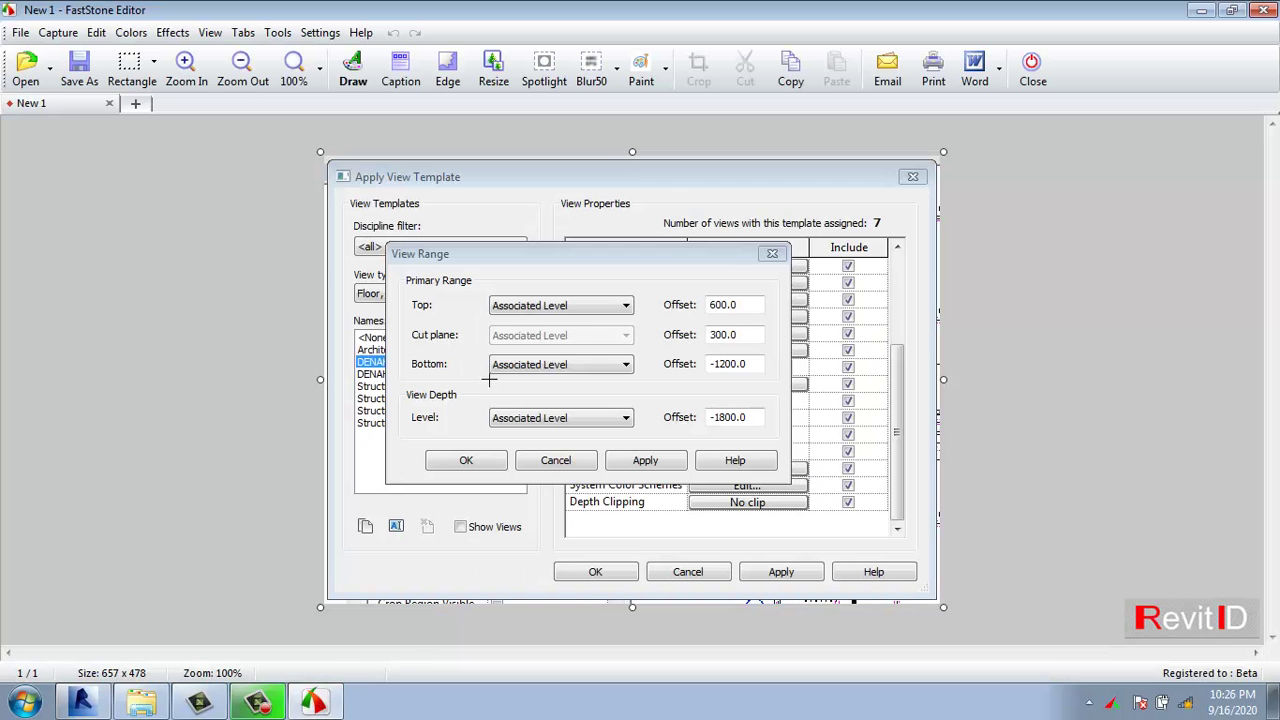
- Draw a horizontal reference plane offset 600 above LANTAI 1 in the section, dismissing the save reminder without saving
left_click(1201, 10)
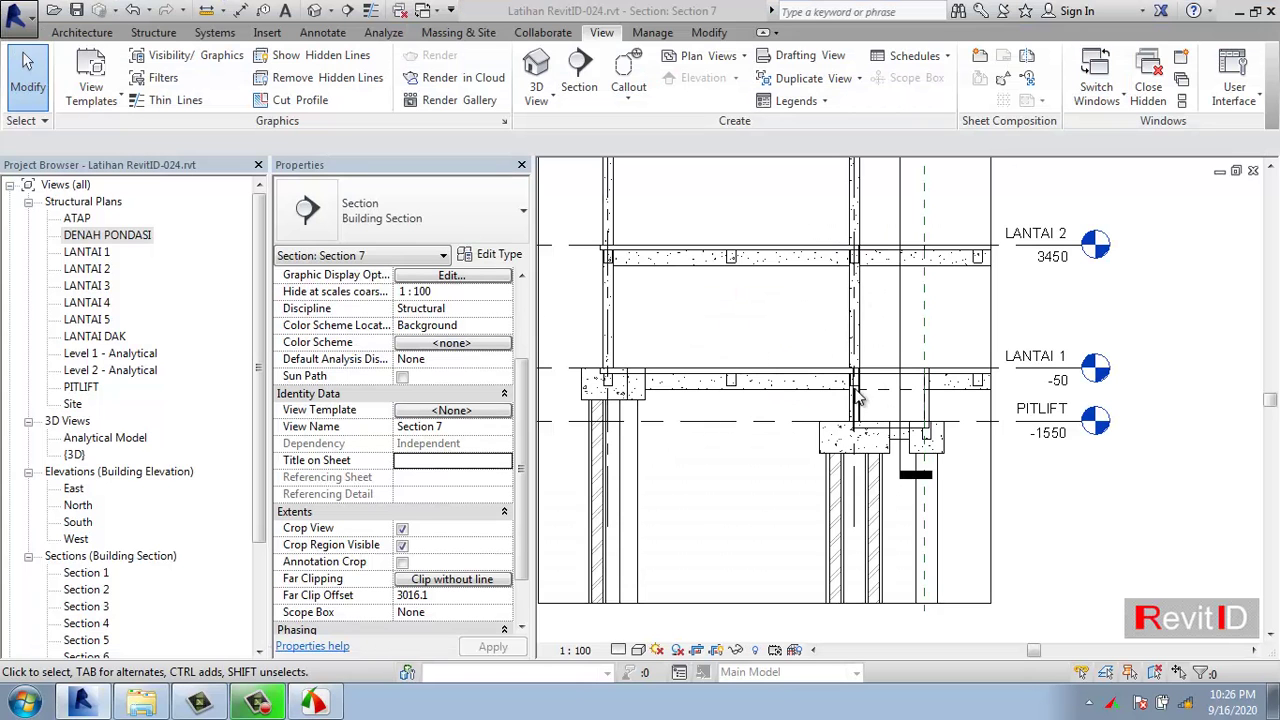
left_click(179, 33)
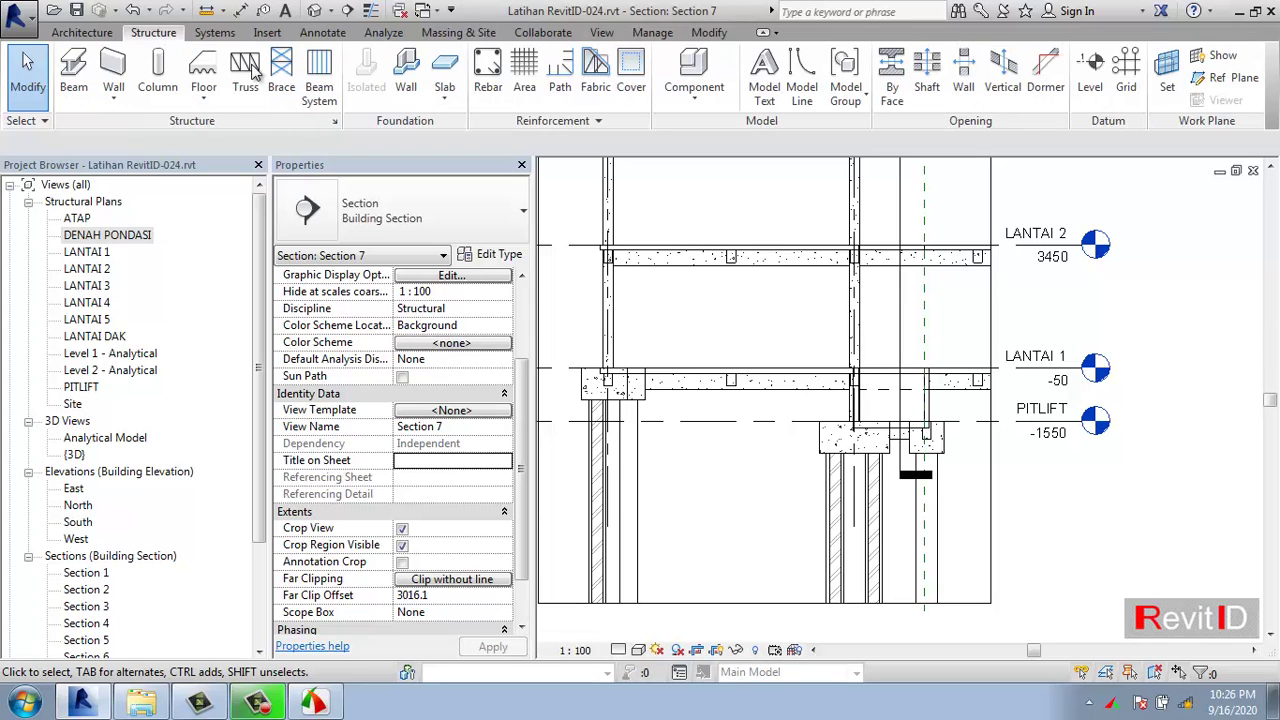
left_click(1231, 90)
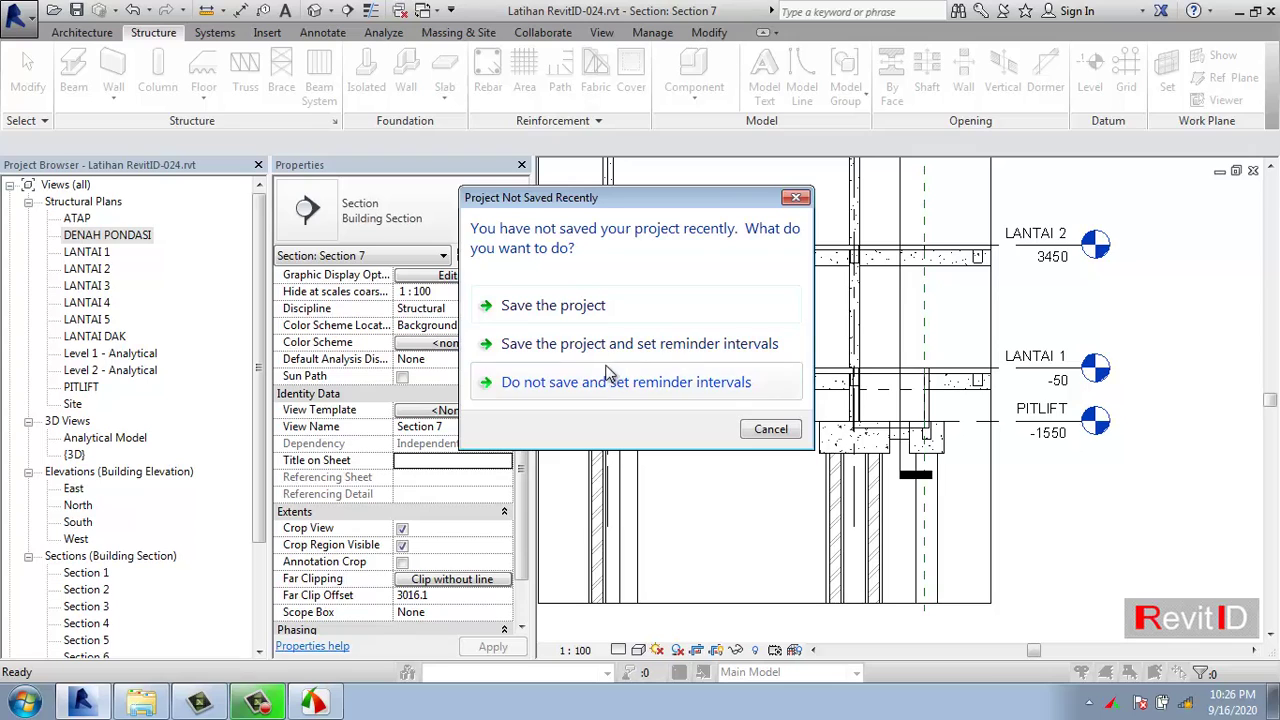
left_click(612, 381)
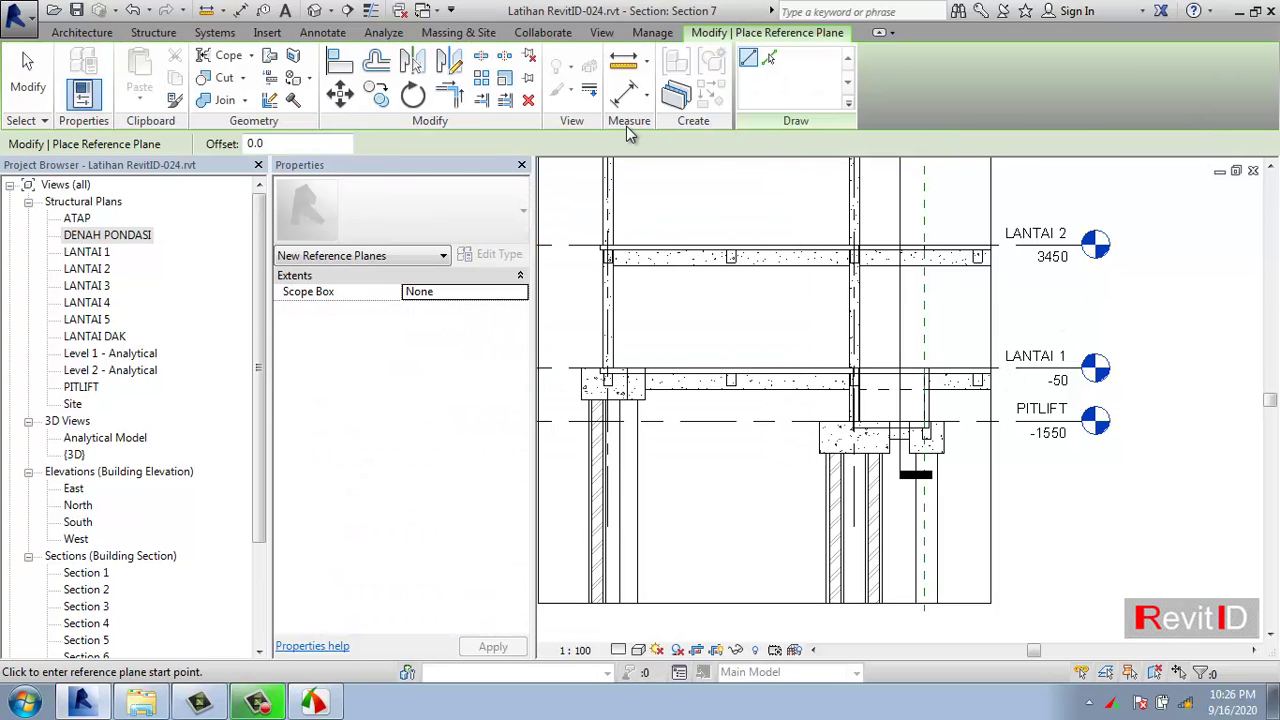
left_click_drag(300, 143, 199, 148)
type("600")
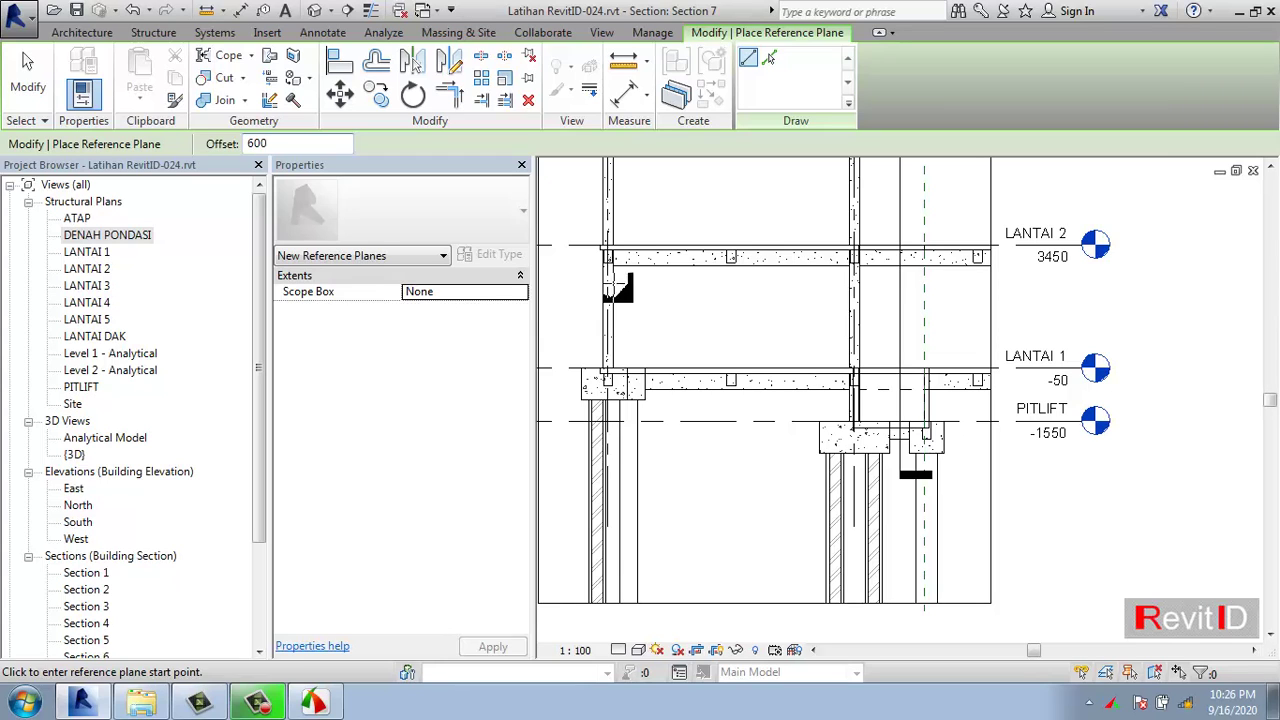
left_click(697, 370)
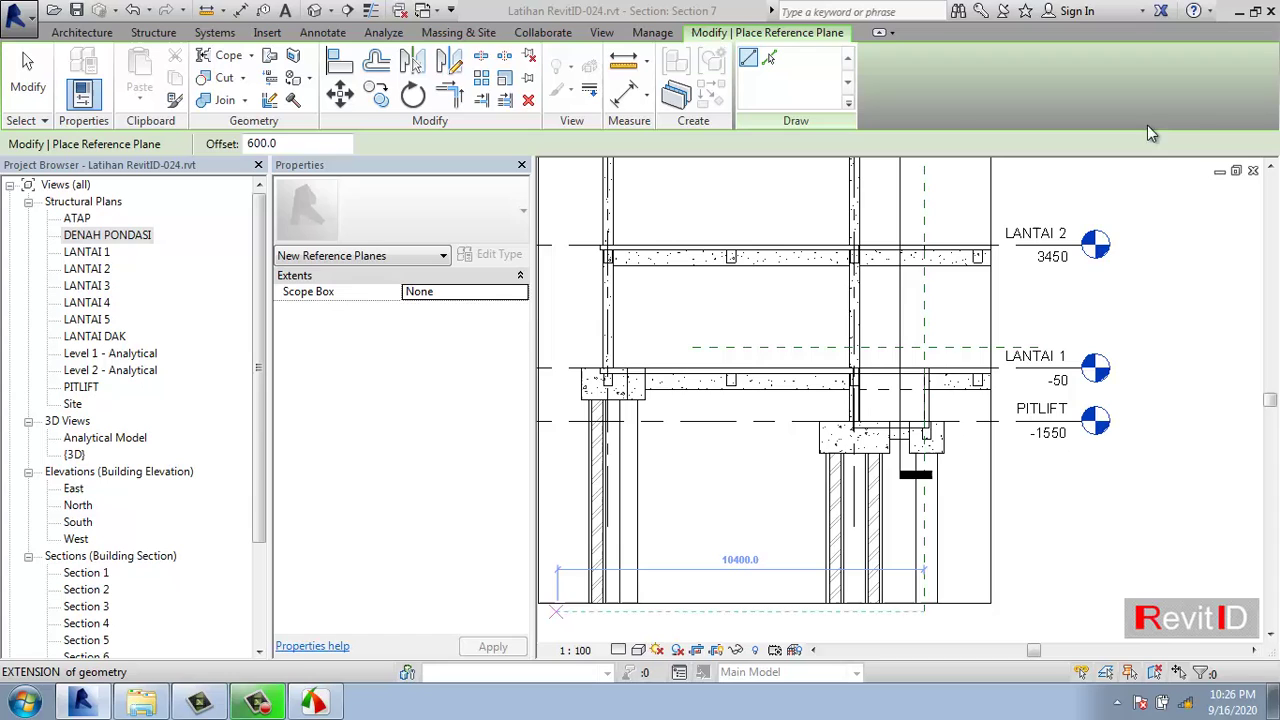
- Draw a second horizontal reference plane offset 300 above LANTAI 1, matching the cut plane offset in the captured View Range
left_click(1201, 10)
key("Escape")
left_click(1230, 78)
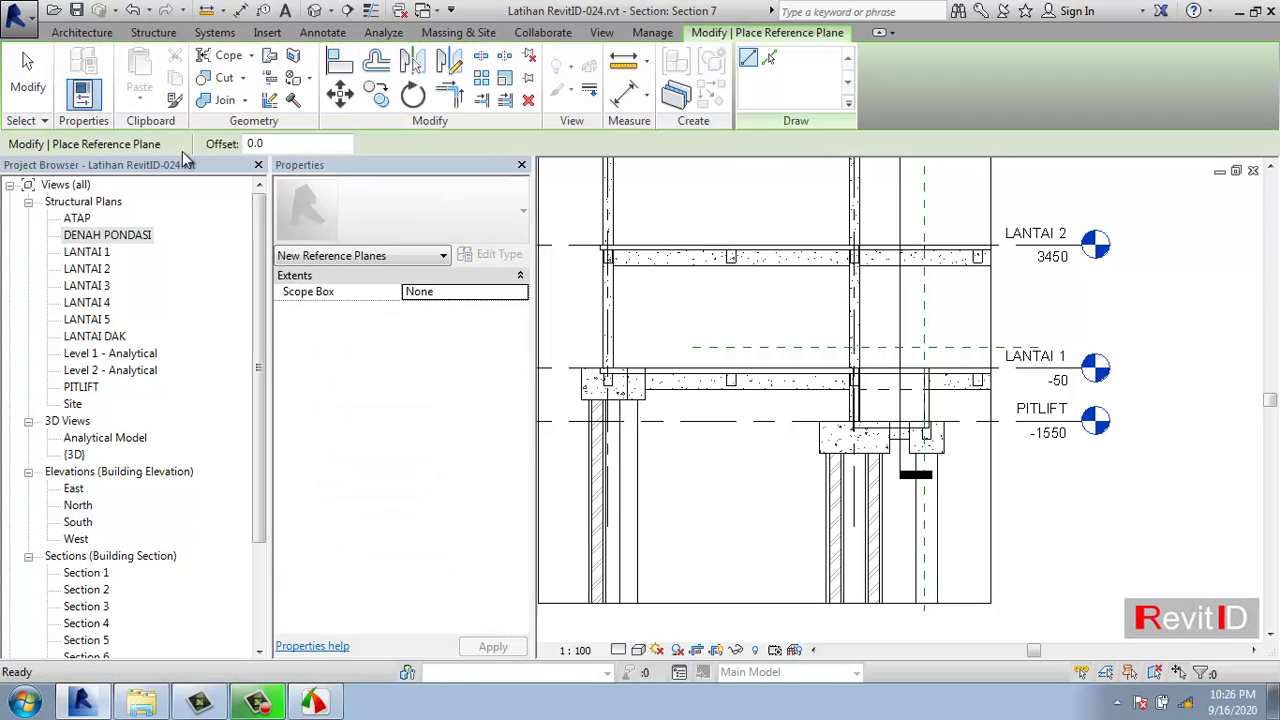
type("300")
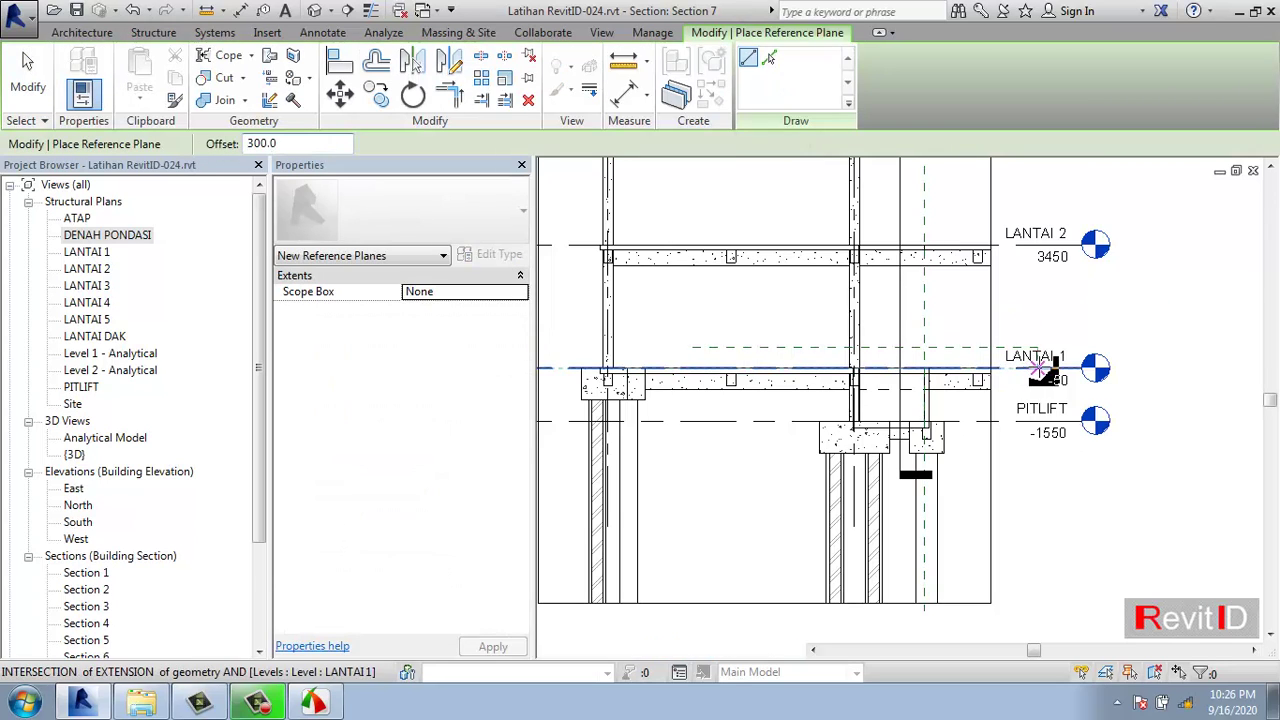
left_click(673, 366)
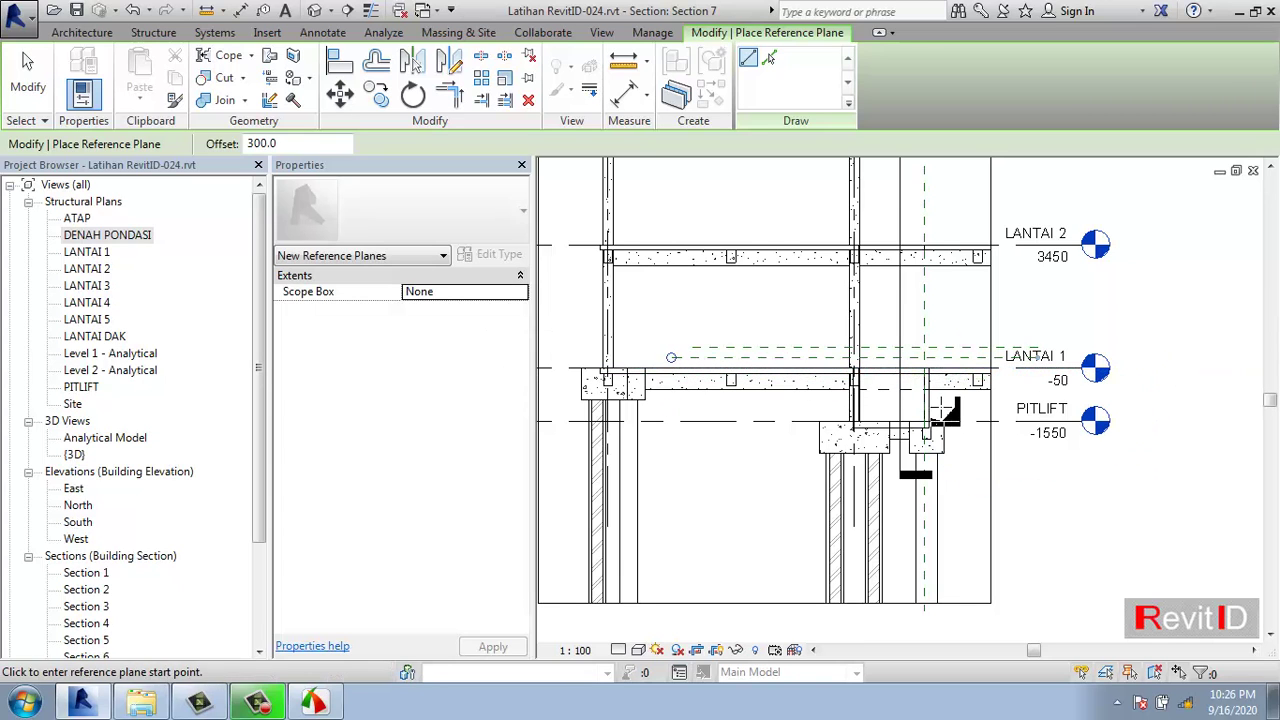
key("Escape")
- Align the starting ends of the two reference planes above LANTAI 1
scroll(728, 350, "up", 3)
left_click(672, 341)
left_click_drag(629, 338, 594, 343)
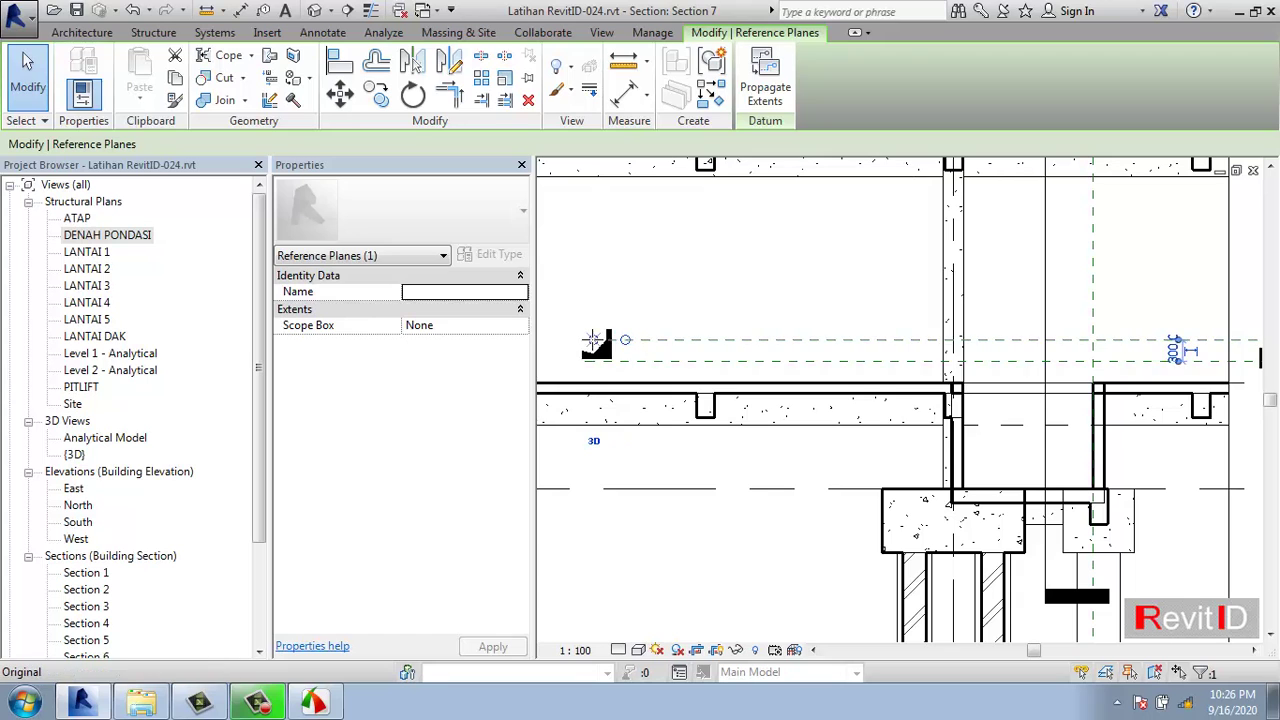
key("Escape")
scroll(785, 378, "down", 2)
scroll(785, 378, "down", 1)
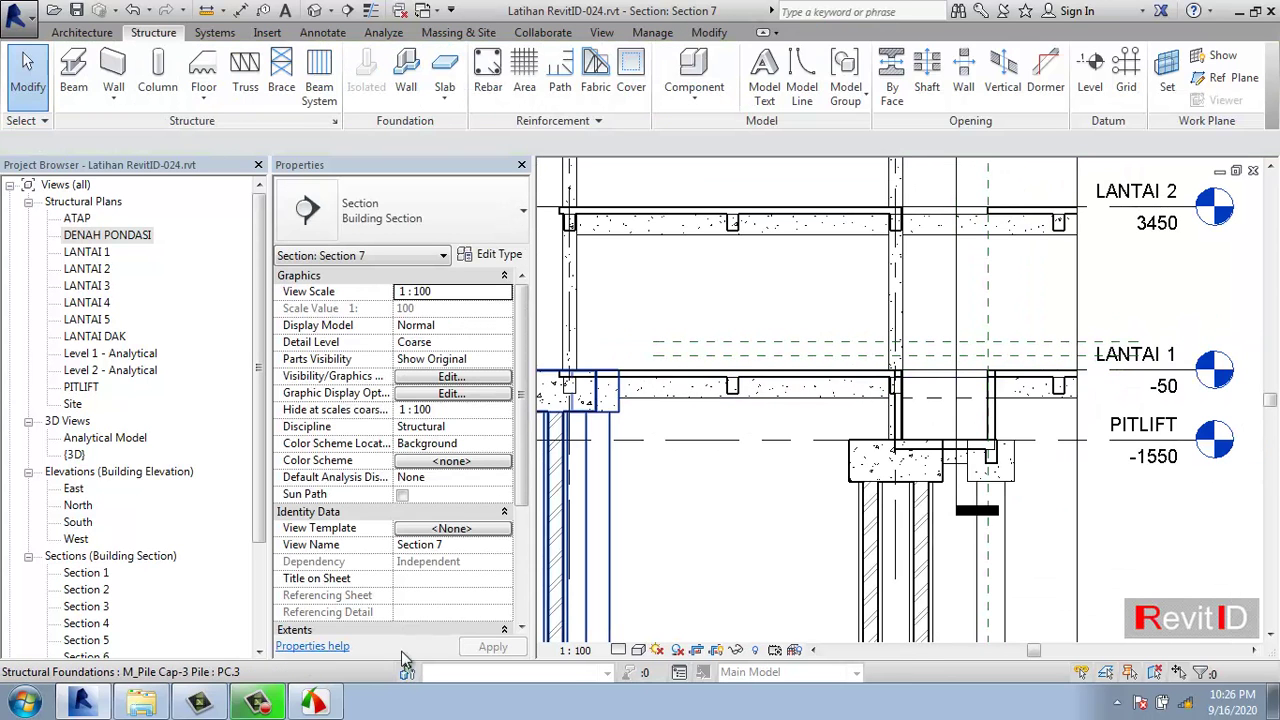
- Check the captured View Range's bottom offset and draw a horizontal reference plane offset 1200 below LANTAI 1
key("alt+Tab")
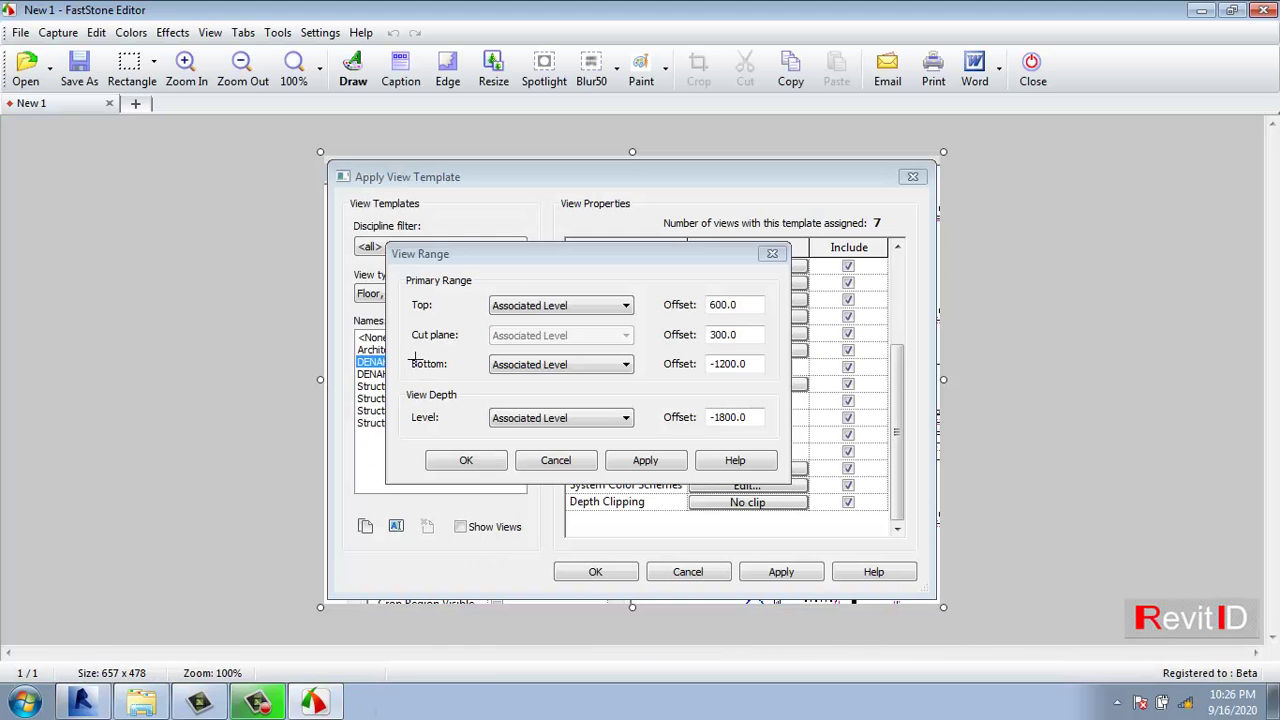
left_click(1204, 14)
left_click(1180, 72)
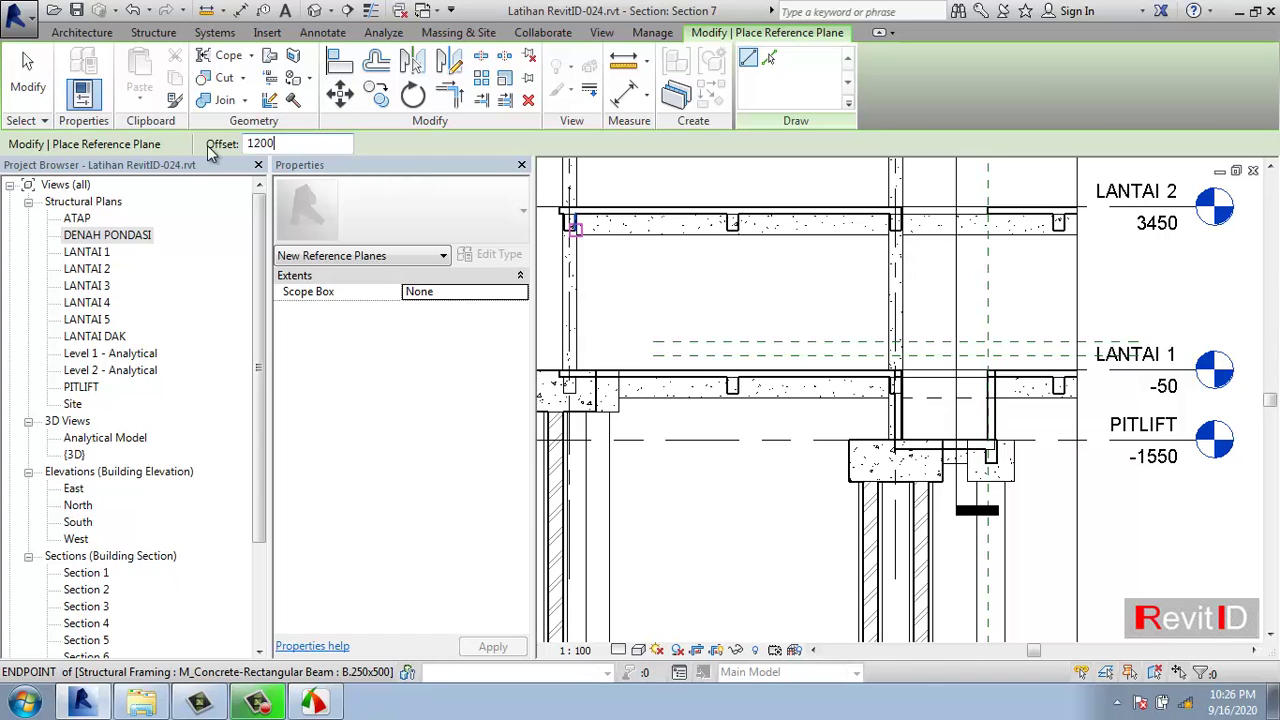
left_click(1160, 371)
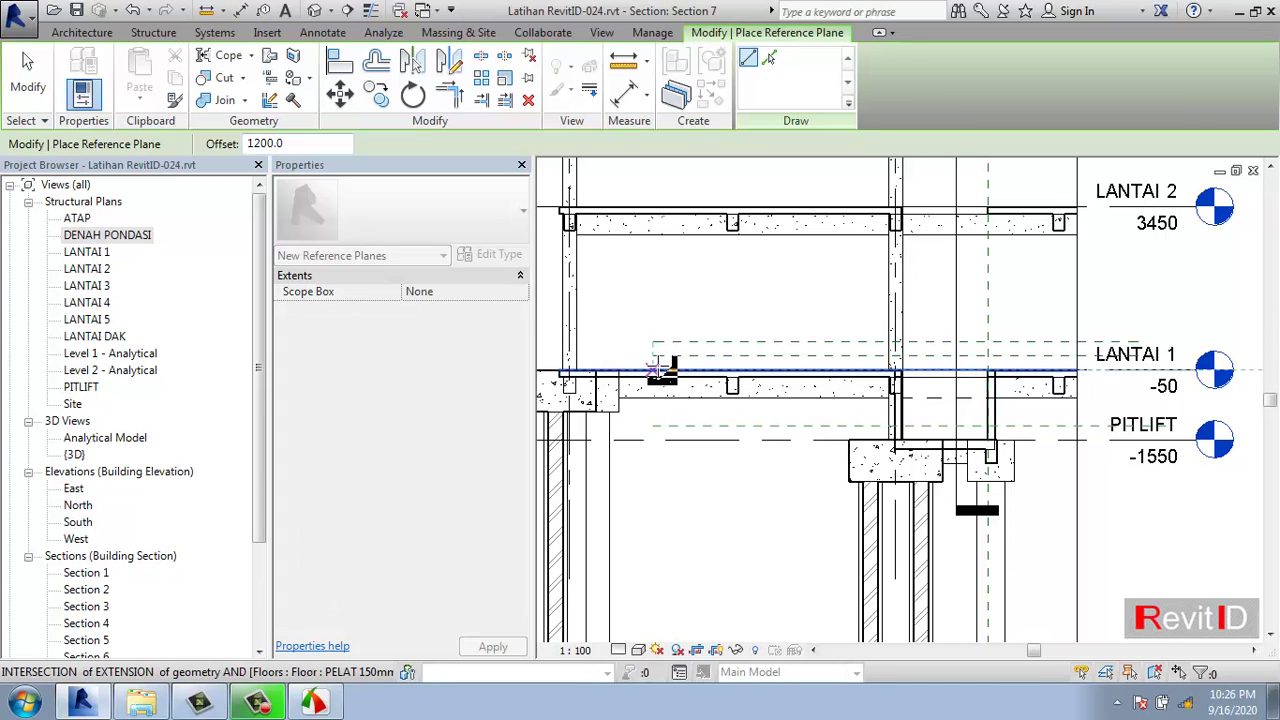
left_click(660, 362)
key("Escape")
key("Escape")
middle_click_drag(942, 480, 872, 470)
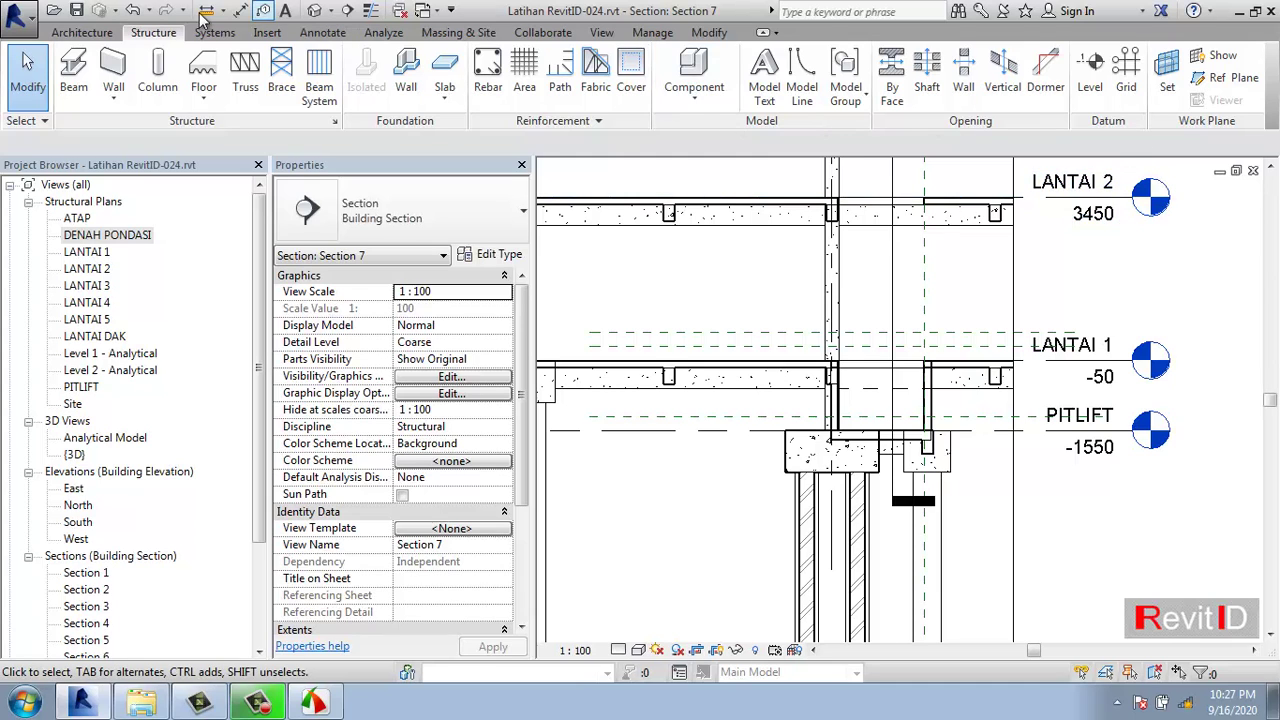
- Place an aligned dimension between LANTAI 1 and the nearer reference plane above it
left_click(240, 12)
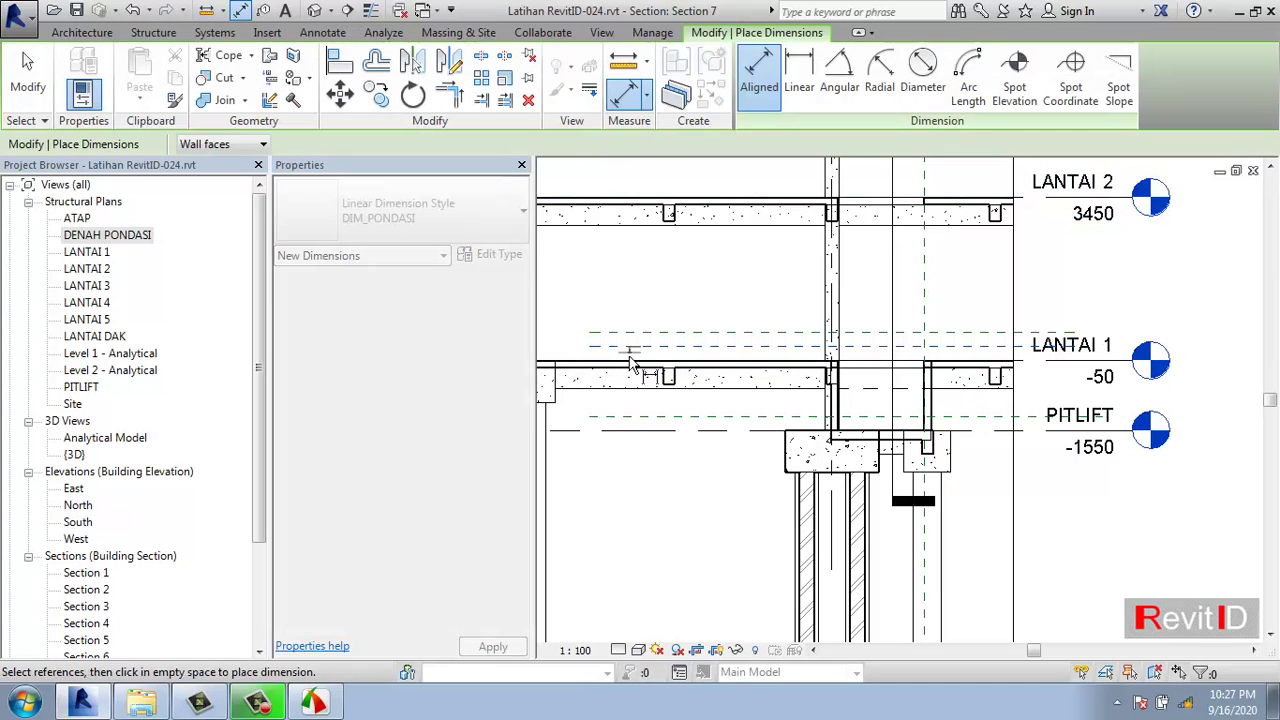
middle_click_drag(709, 363, 790, 425)
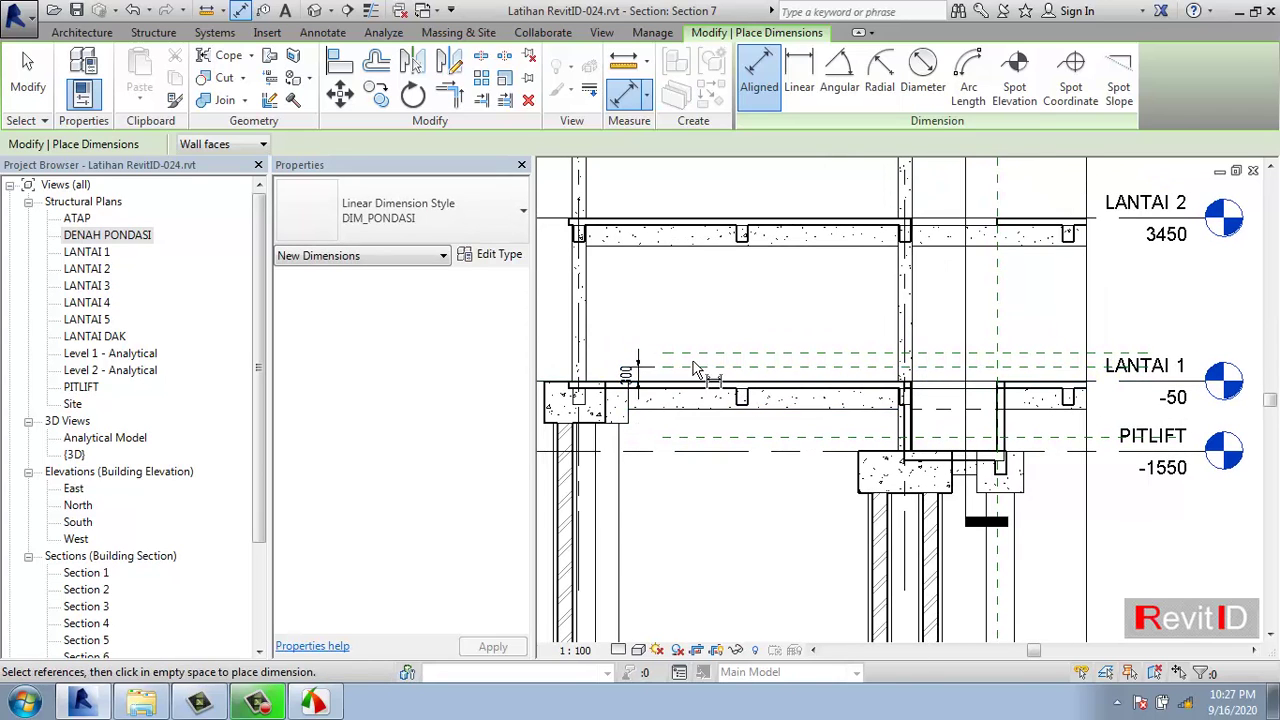
scroll(700, 365, "up", 2)
left_click(775, 345)
left_click(770, 372)
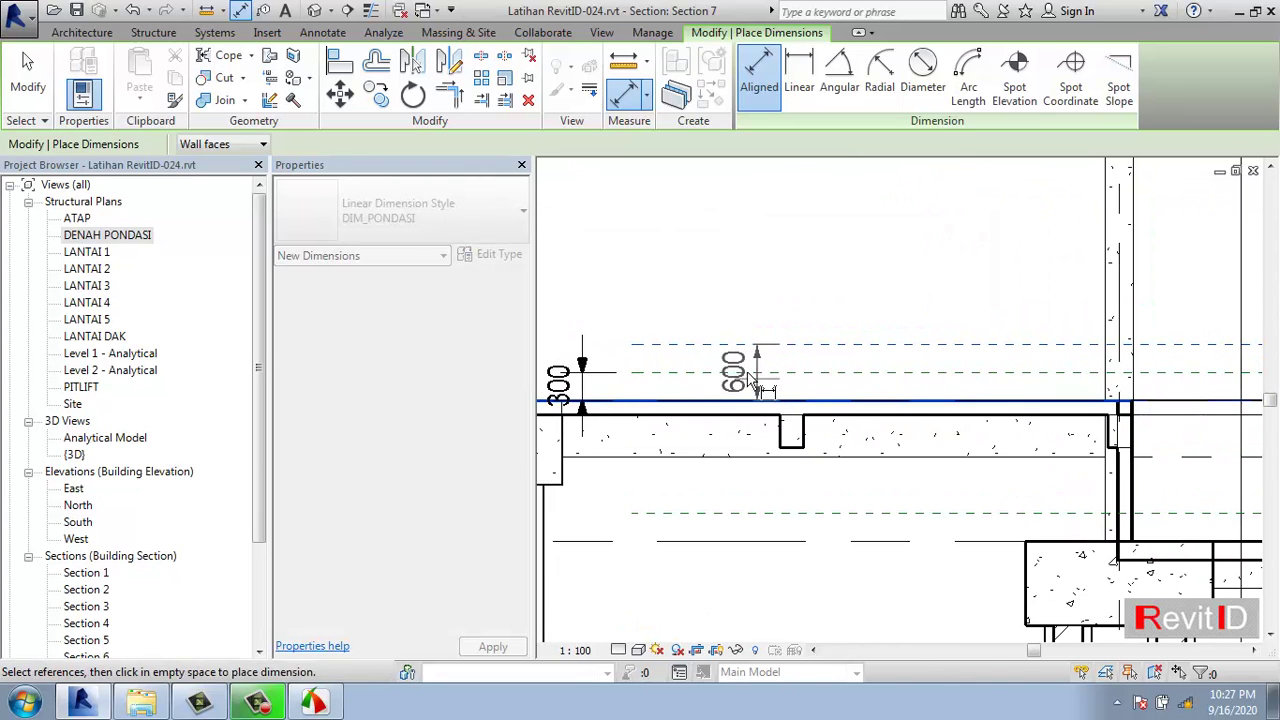
key("Escape")
key("Escape")
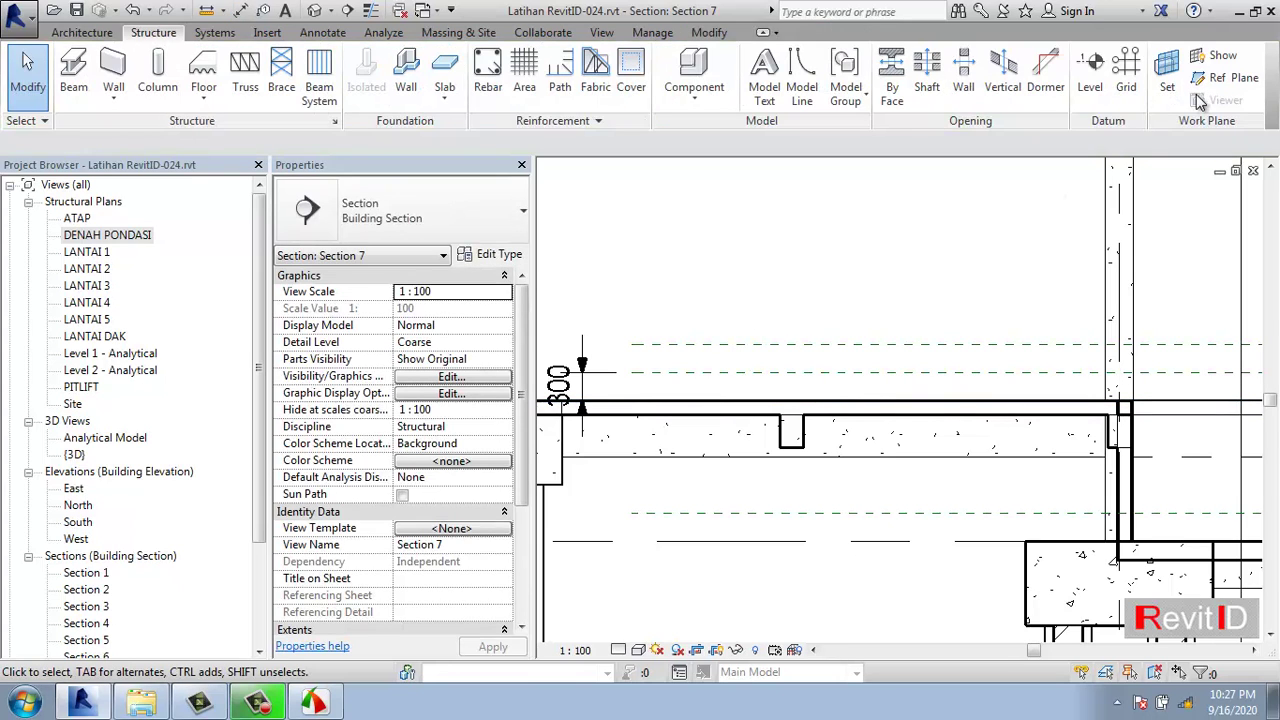
- Place an aligned dimension between LANTAI 1 and the uppermost reference plane, beside the existing dimension
left_click(241, 11)
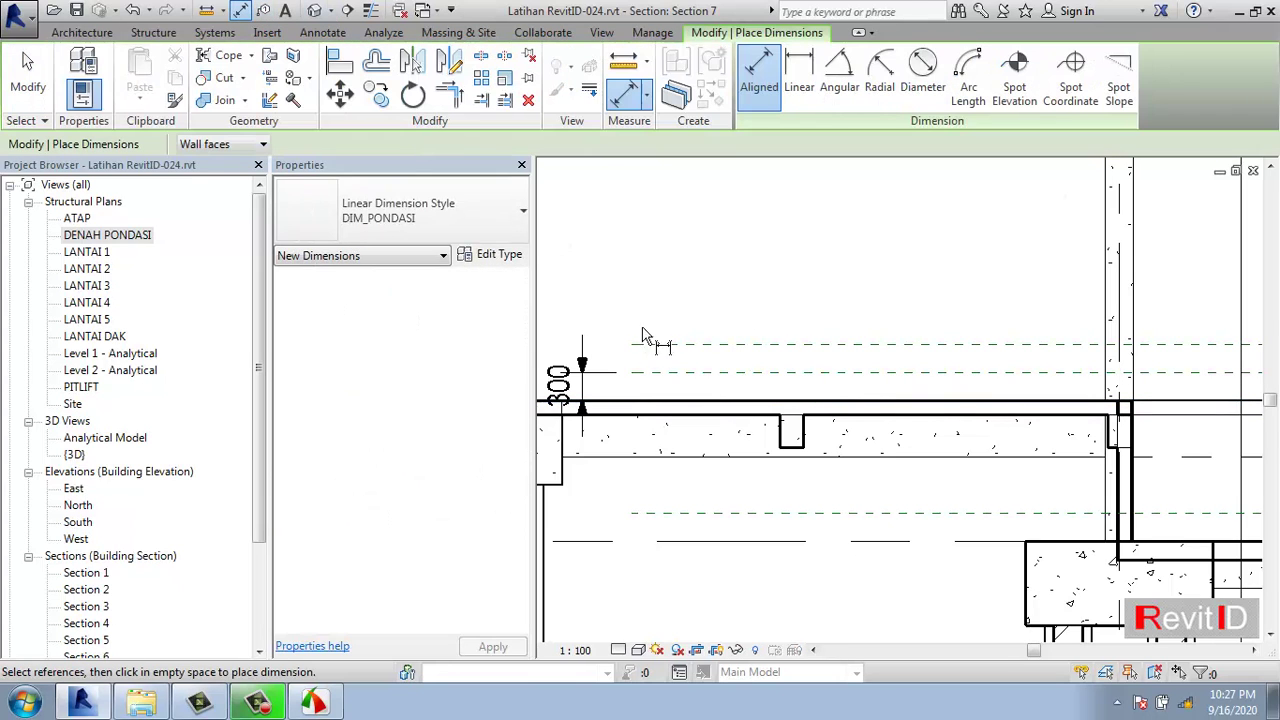
left_click(695, 402)
left_click(697, 345)
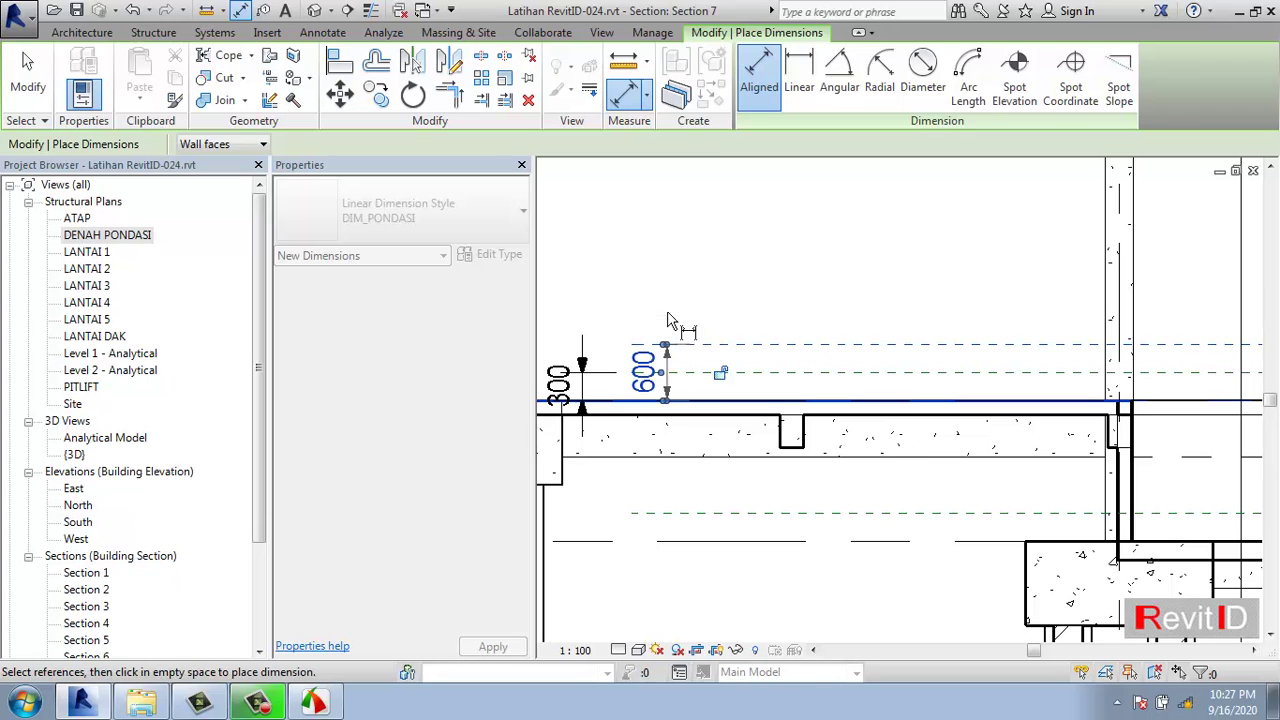
left_click(667, 322)
key("Escape")
key("Escape")
scroll(709, 471, "down", 3)
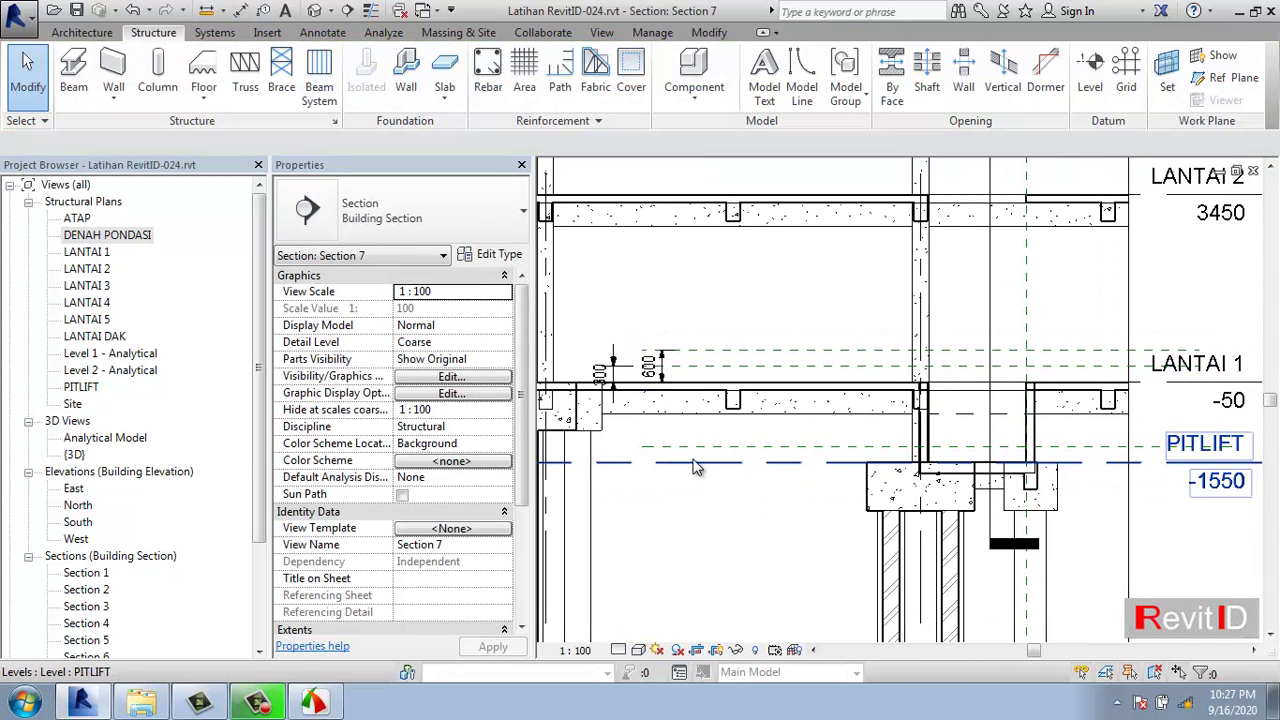
- Place an aligned dimension from the nearer reference plane above LANTAI 1 down to the reference plane below it
left_click(241, 11)
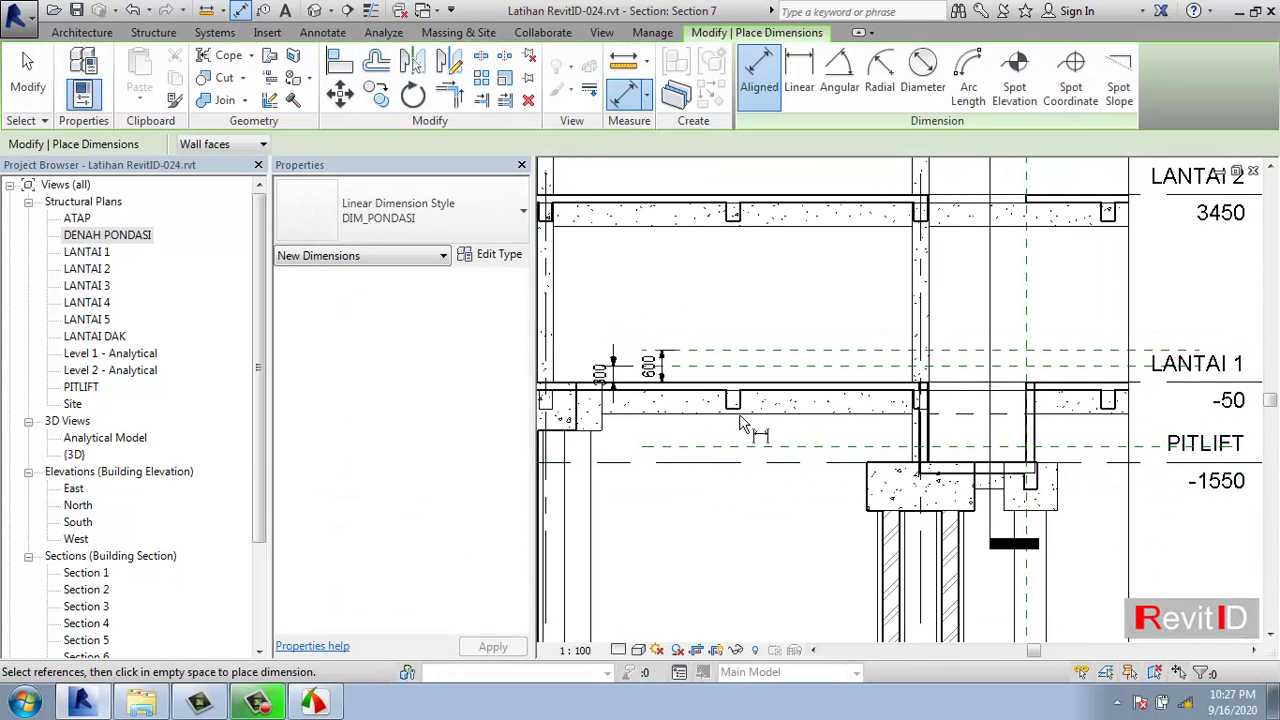
left_click(718, 368)
left_click(700, 447)
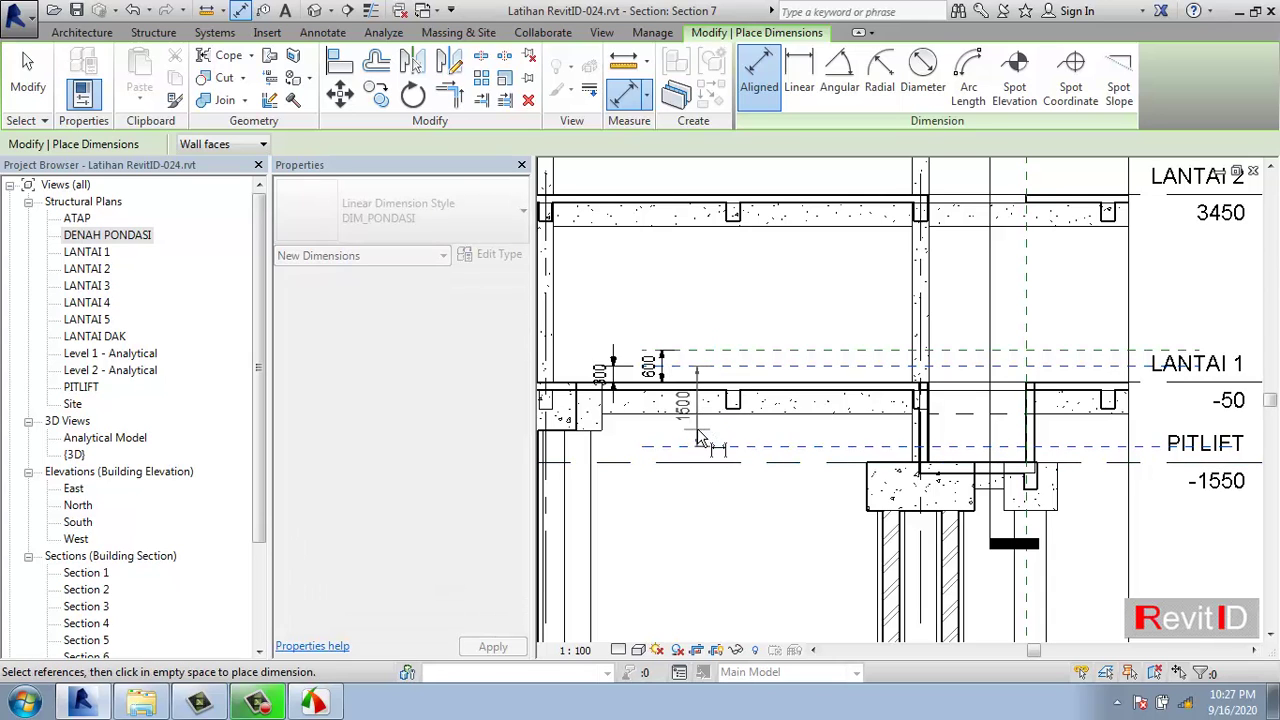
left_click(697, 470)
key("Escape")
key("Escape")
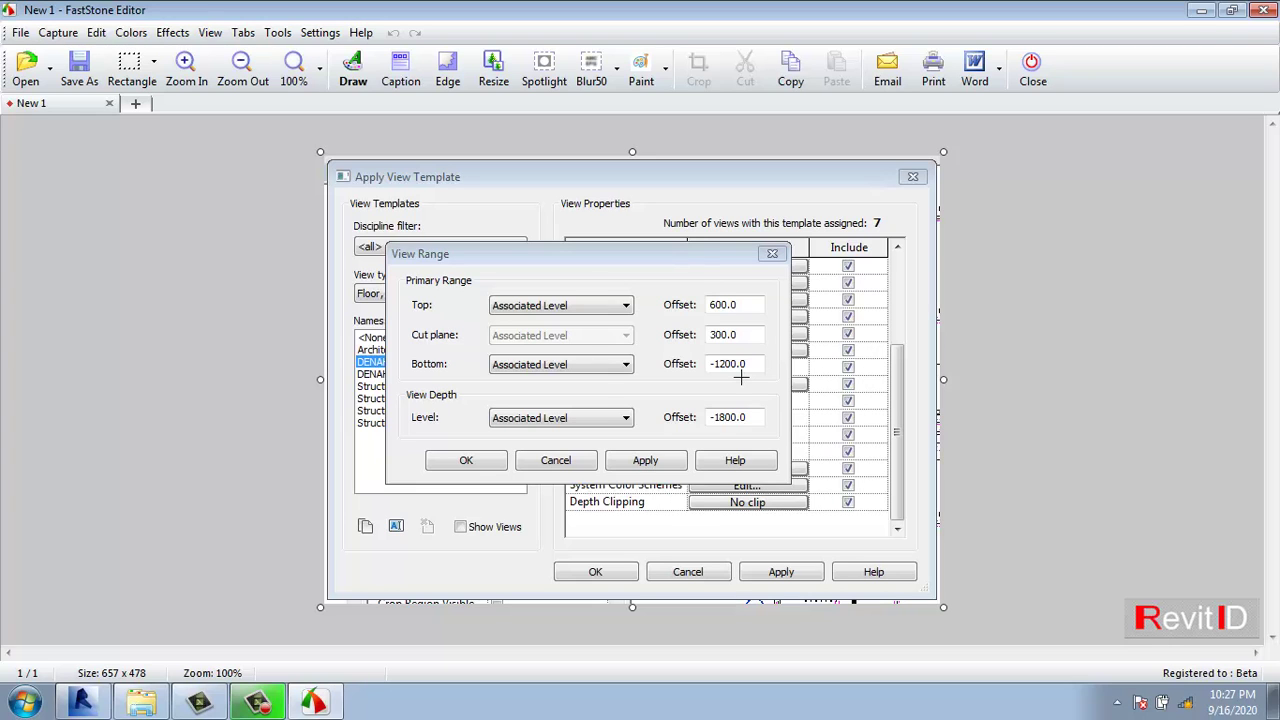
- Move the upper witness line of the lowest dimension from the reference plane to LANTAI 1
left_click(1200, 14)
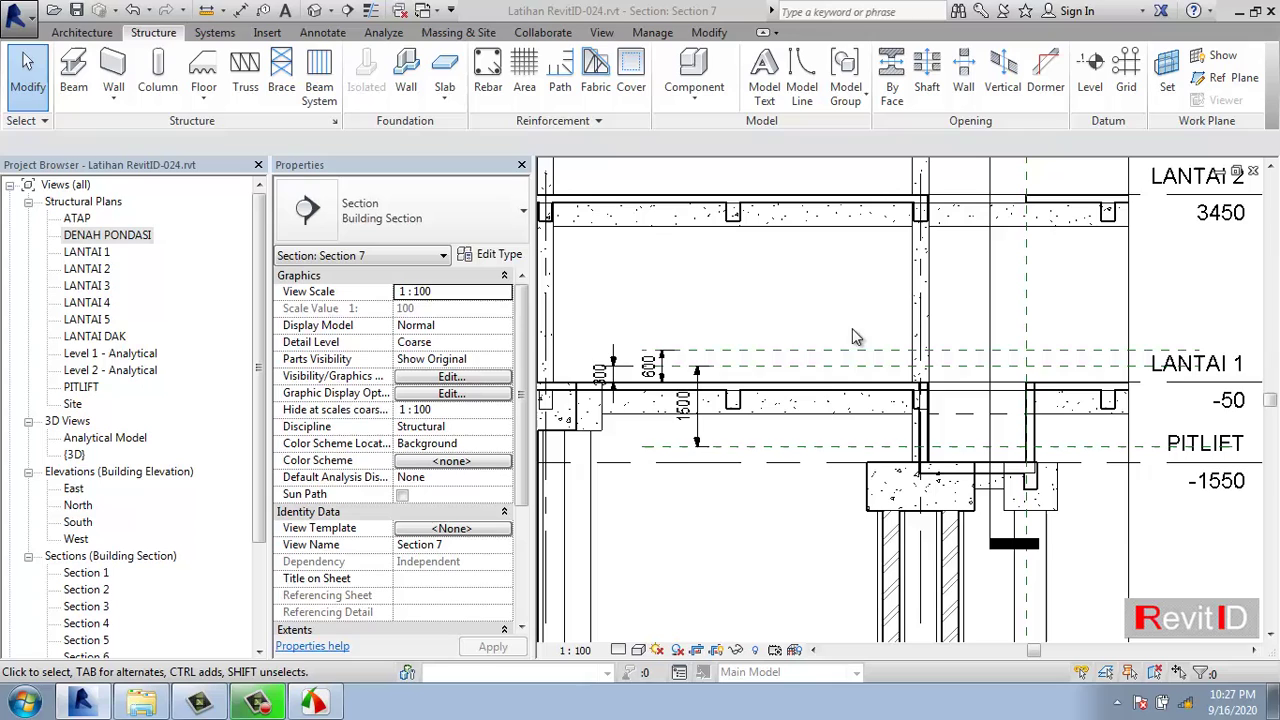
left_click(706, 430)
scroll(717, 382, "up", 3)
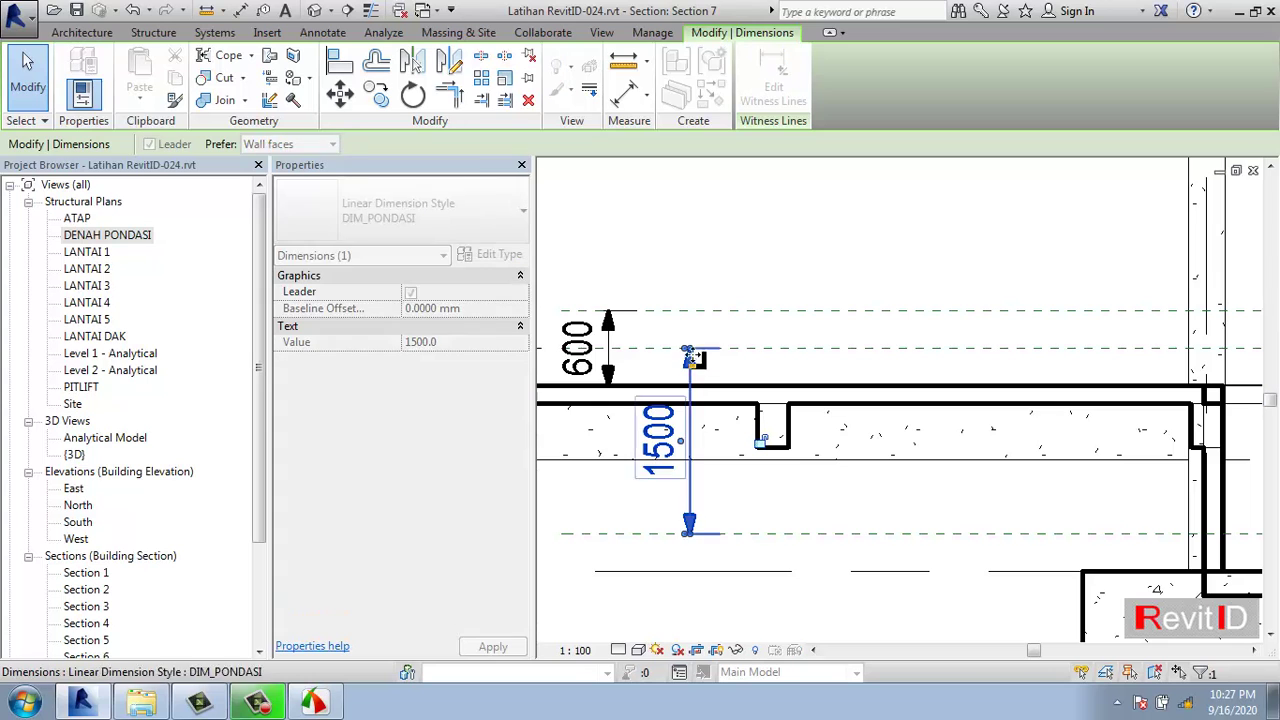
left_click_drag(689, 357, 704, 389)
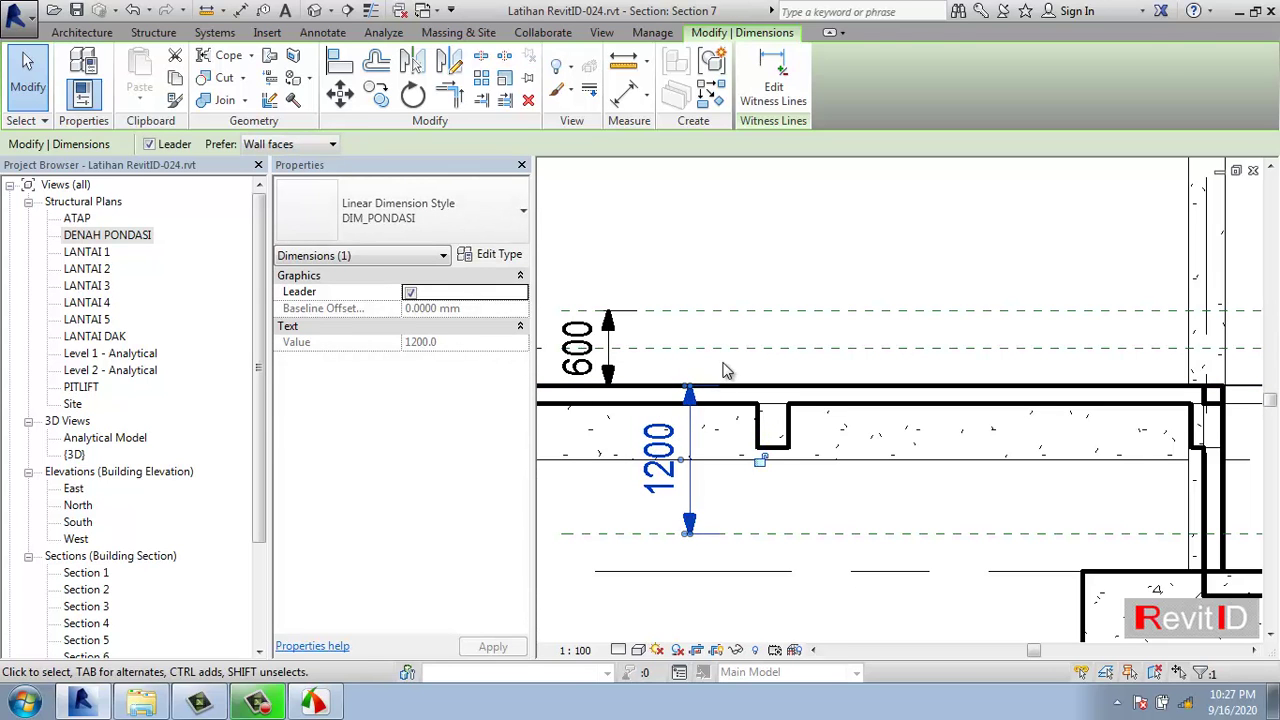
left_click(729, 366)
scroll(770, 470, "down", 3)
middle_click_drag(770, 470, 705, 468)
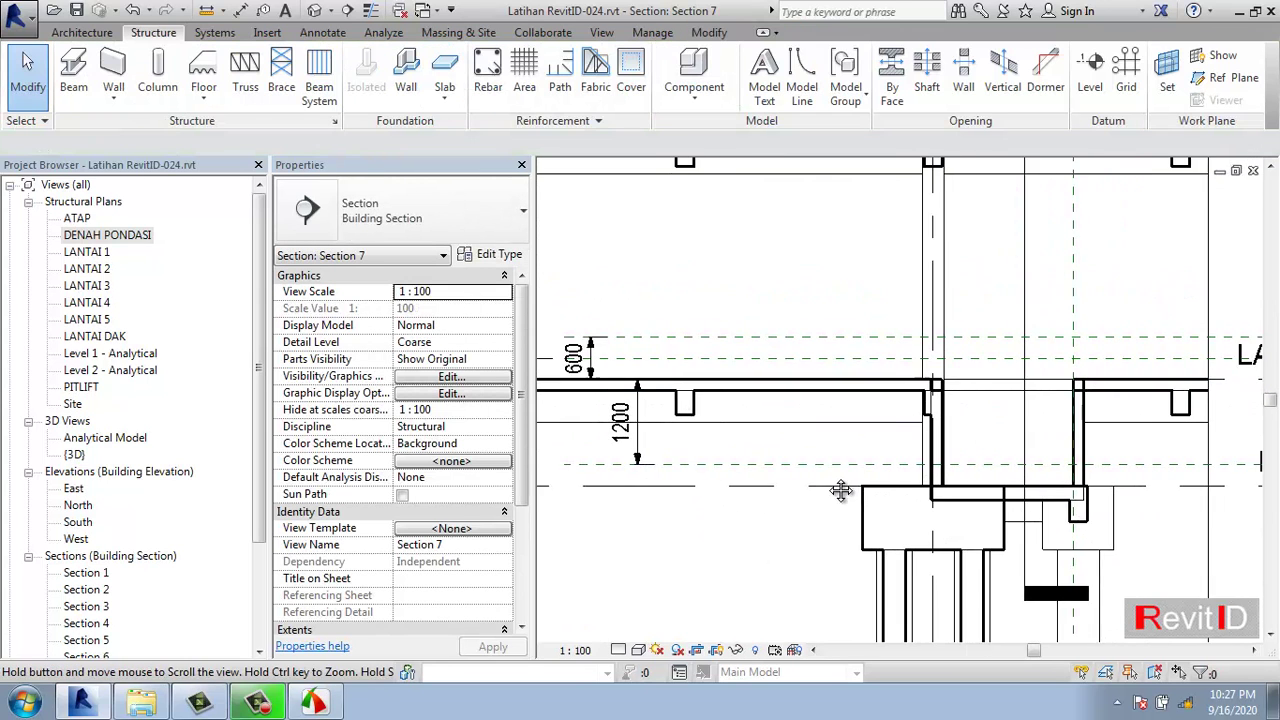
scroll(843, 491, "down", 3)
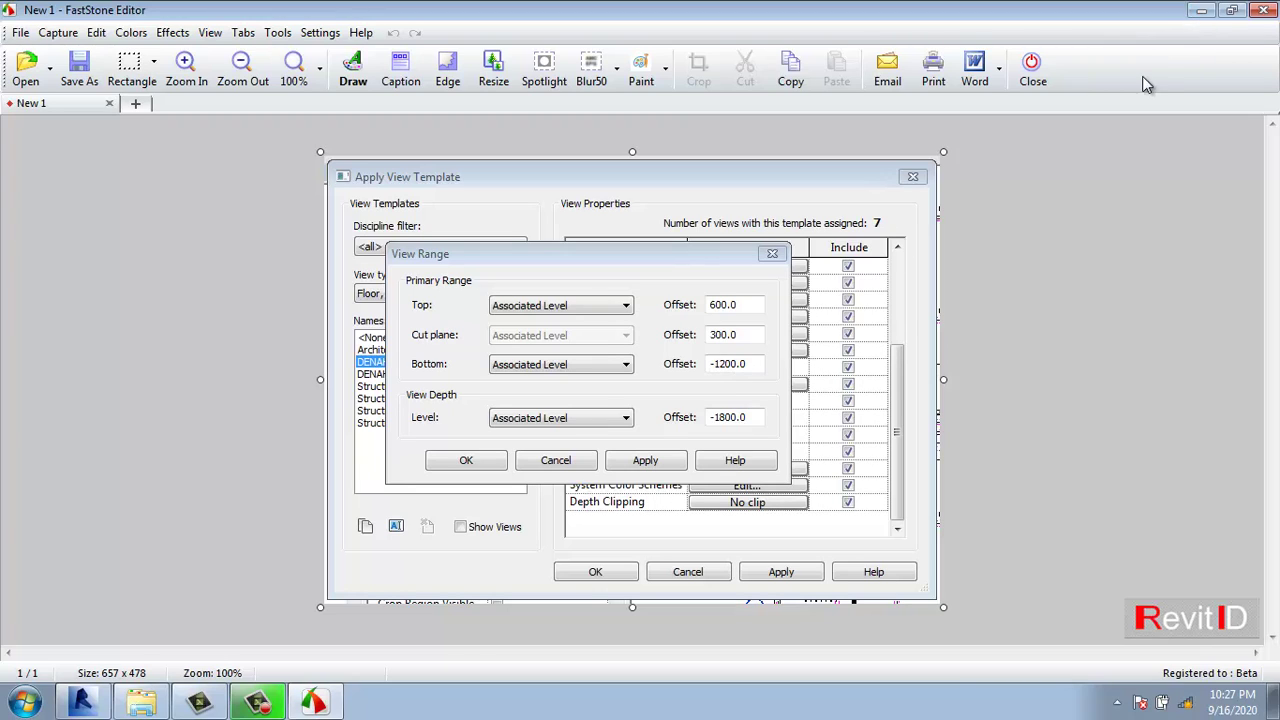
- Compare the View Range offsets in the FastStone capture with the reference planes and lift pit pile caps in the Revit section
left_click(1200, 12)
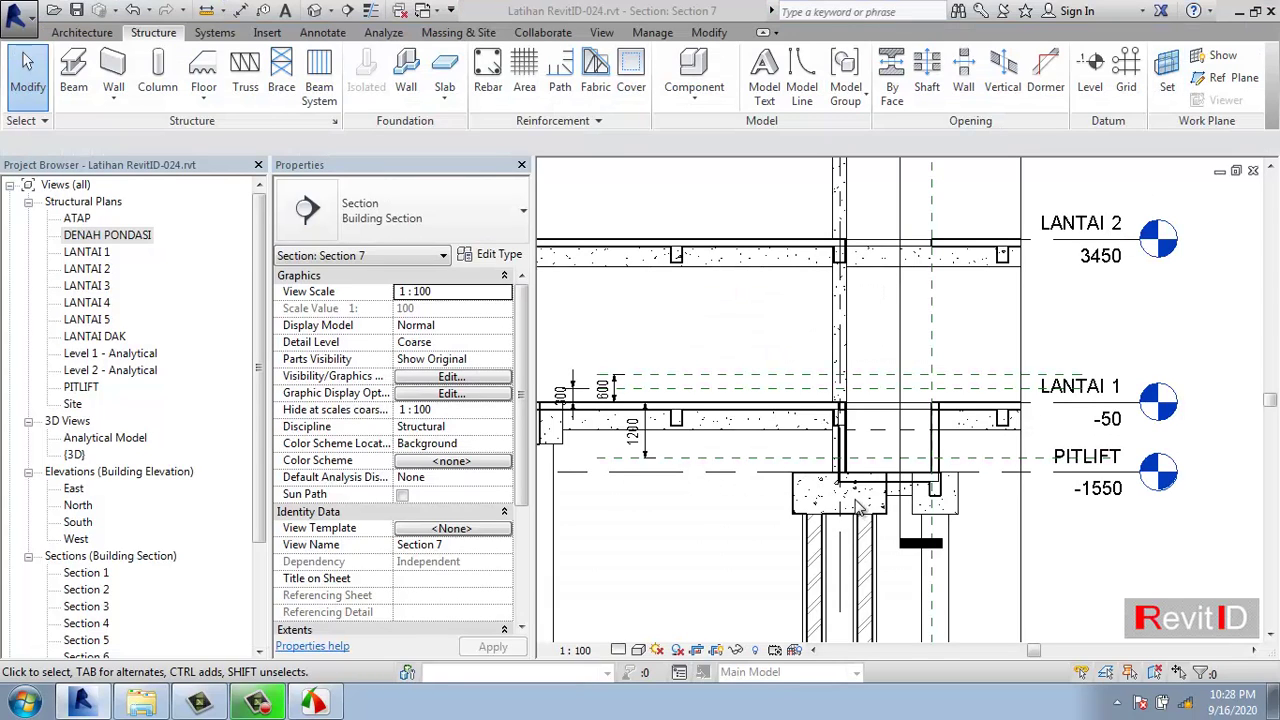
middle_click_drag(858, 505, 856, 495)
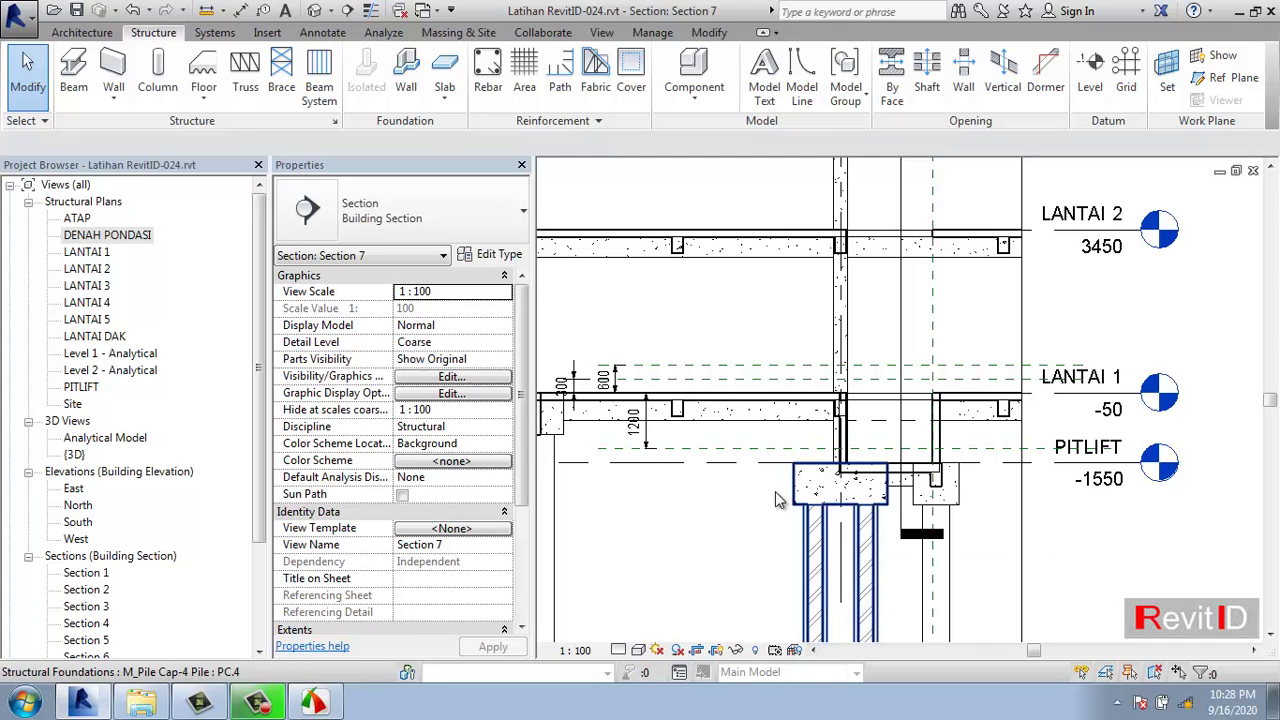
left_click(305, 700)
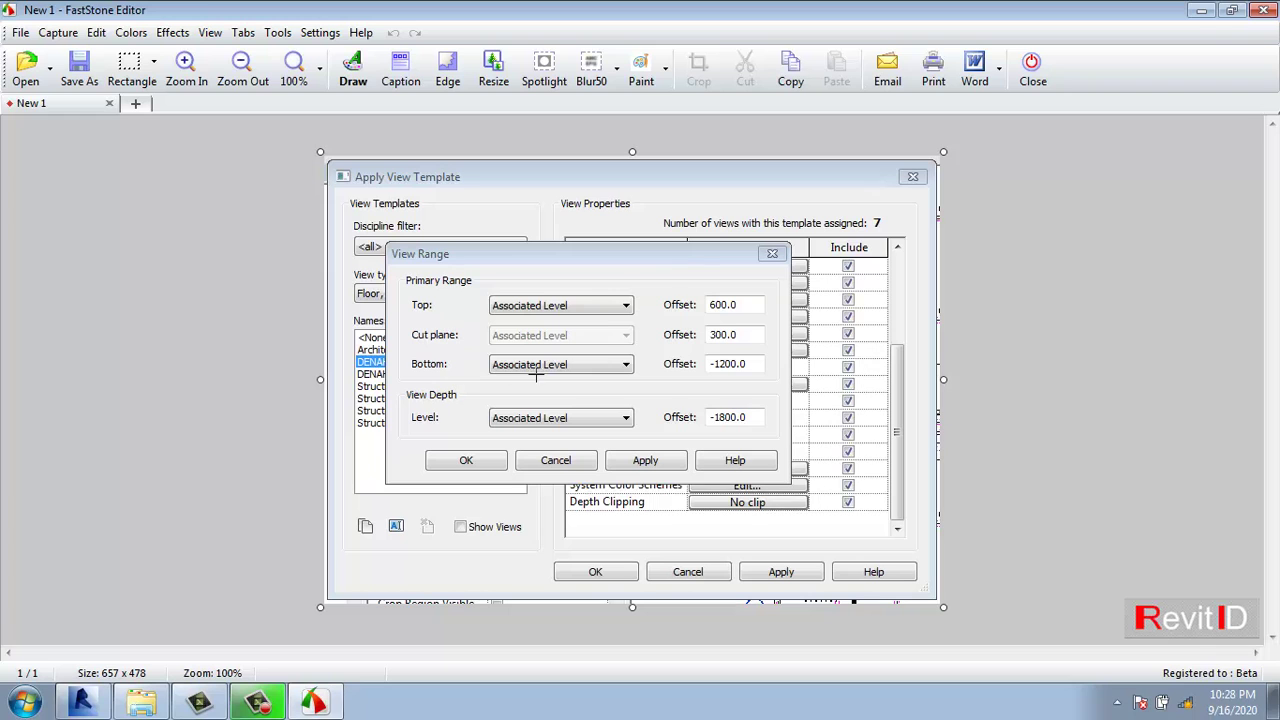
- Return to Revit and draw a horizontal reference plane just below the lift pit pile caps, across the tops of the piles
left_click(1203, 14)
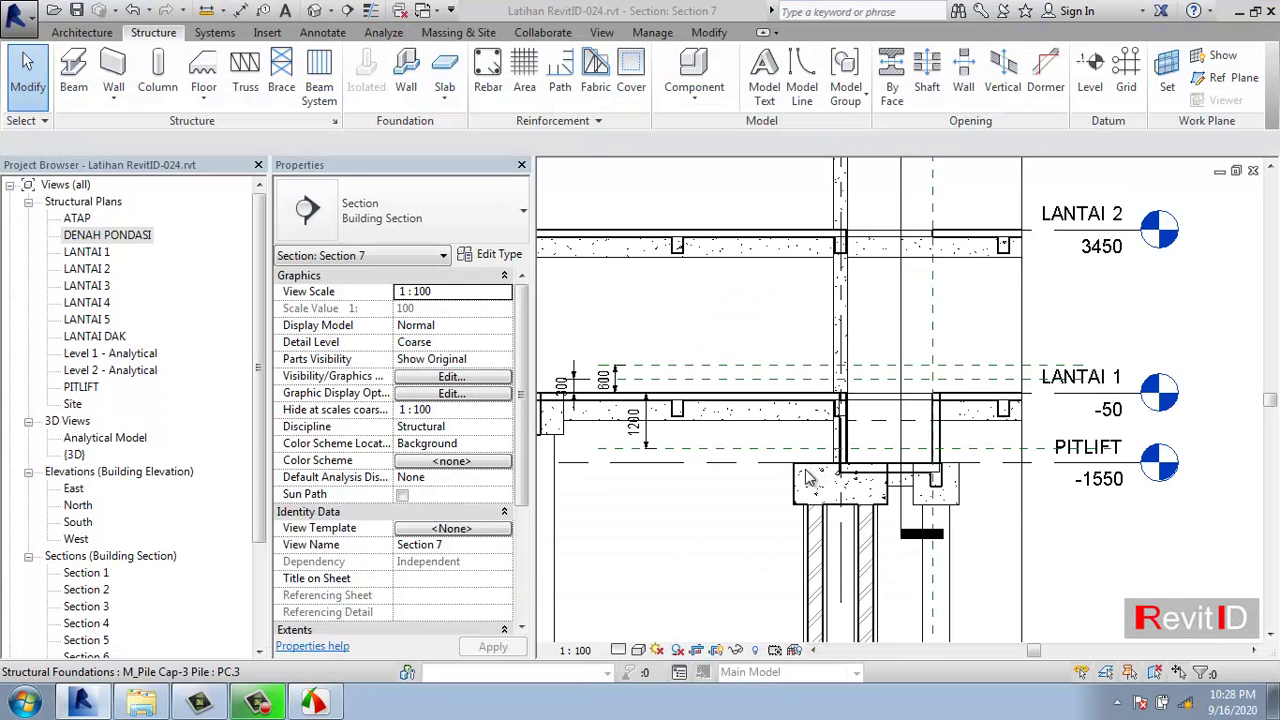
middle_click_drag(805, 470, 812, 435)
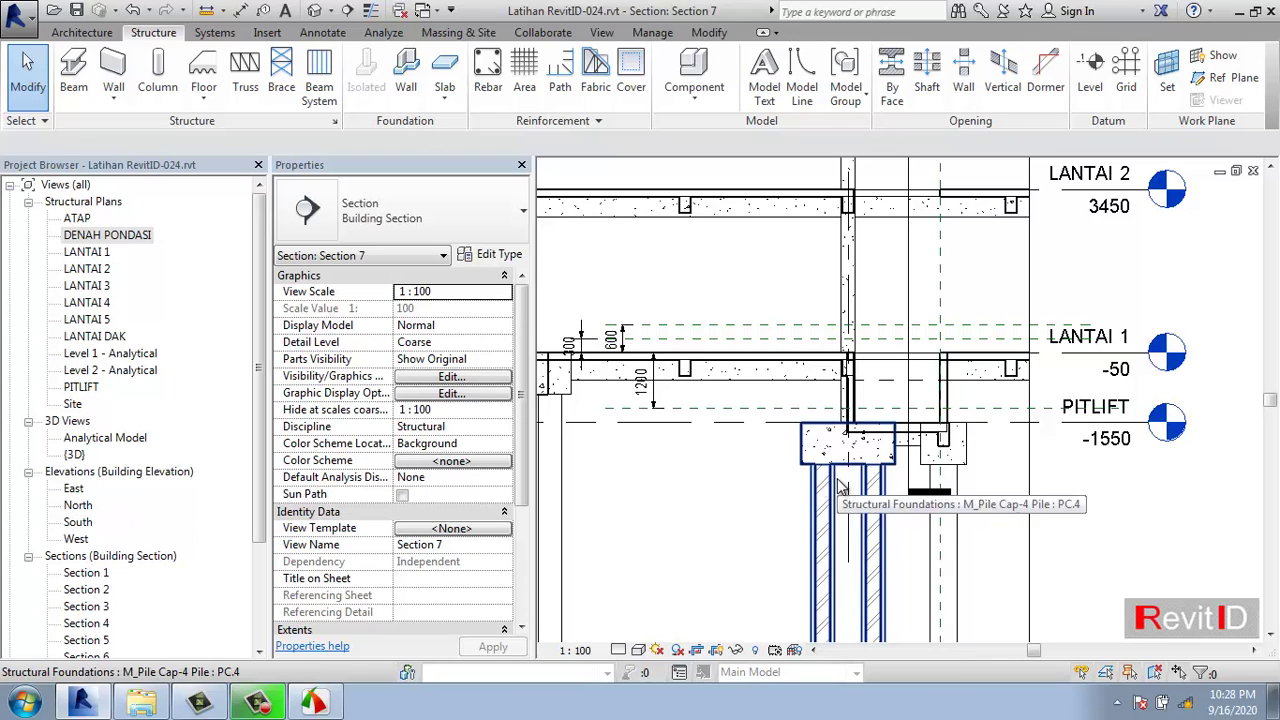
left_click(1250, 80)
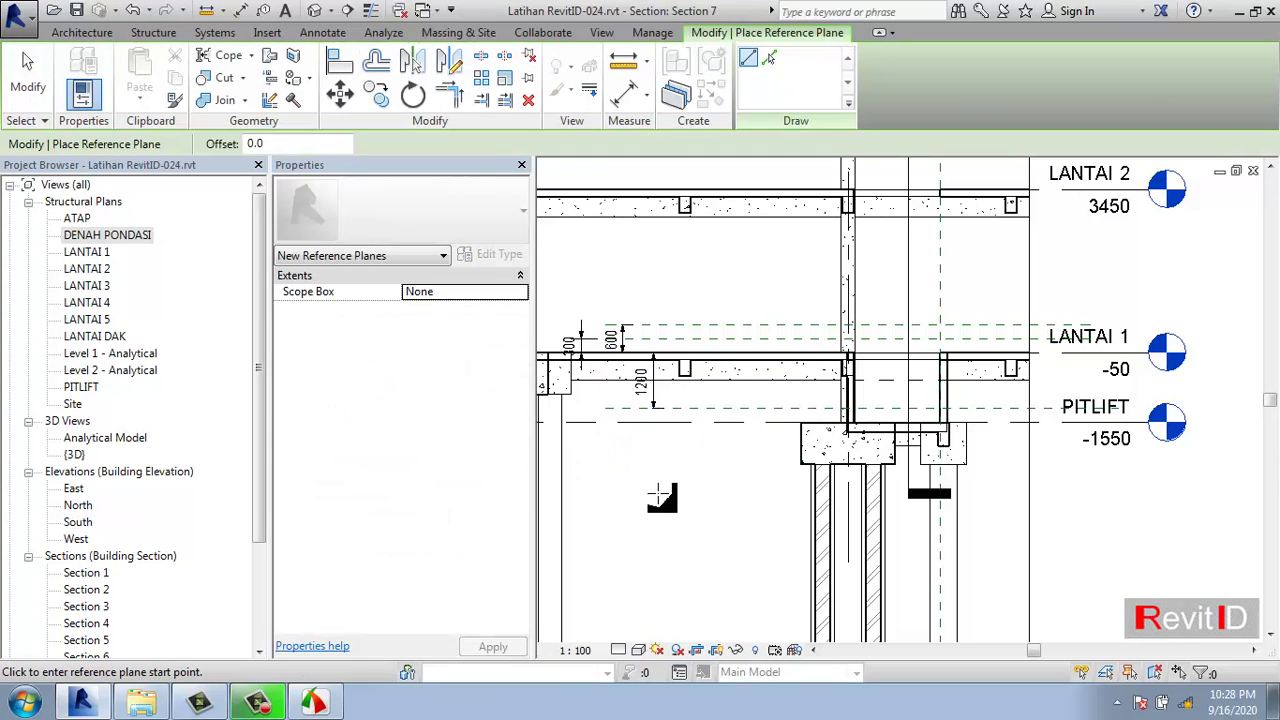
left_click(618, 476)
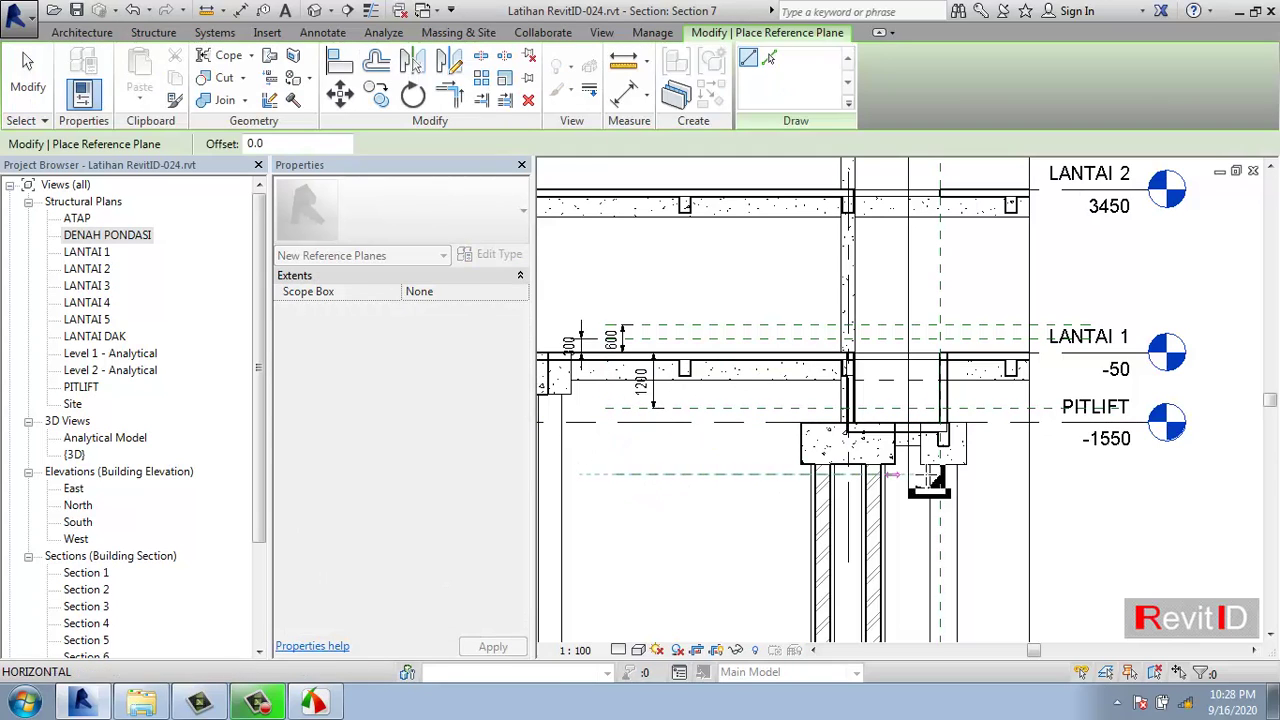
left_click(1057, 475)
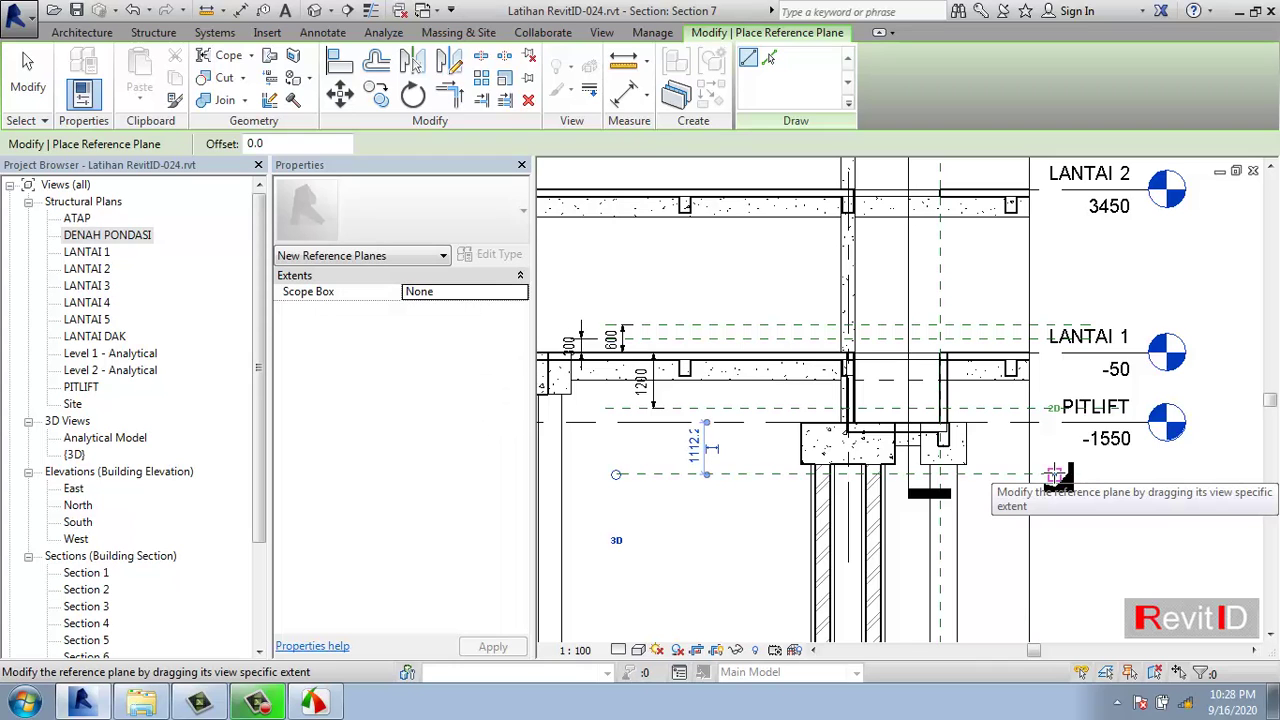
key("Escape")
key("Escape")
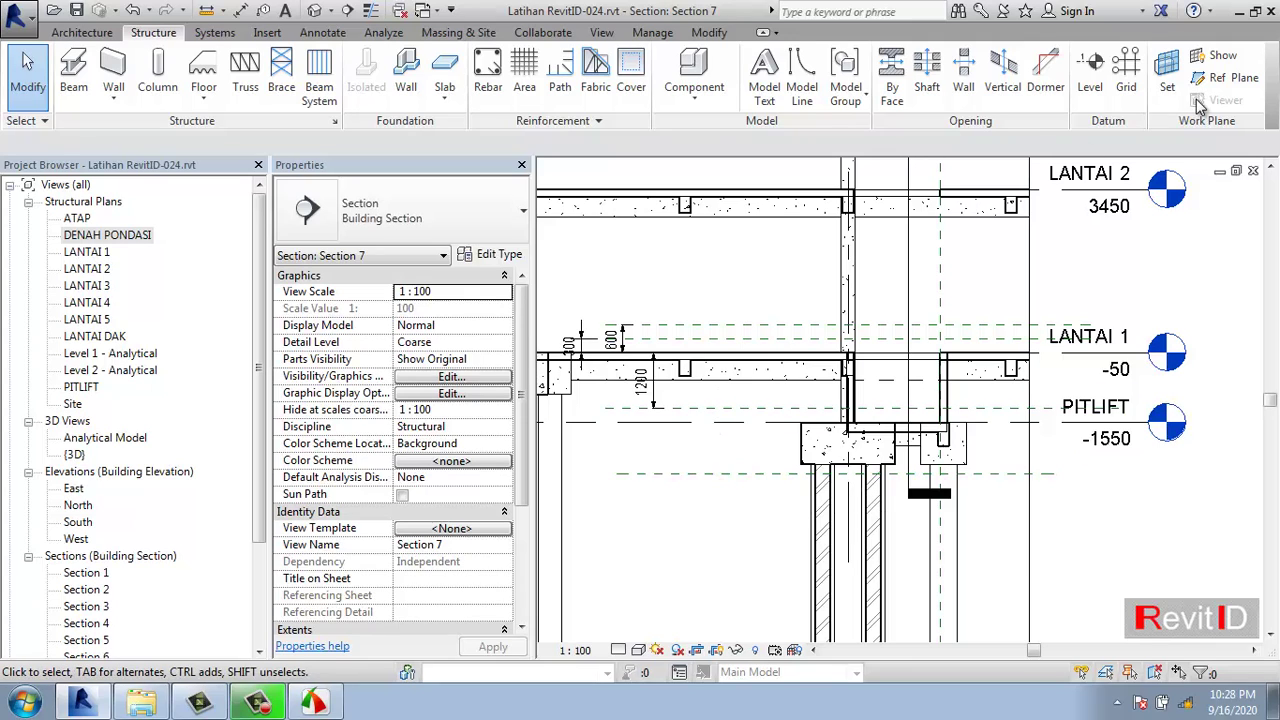
- Place an aligned dimension from LANTAI 1 down to the new reference plane below the pile caps
left_click(241, 11)
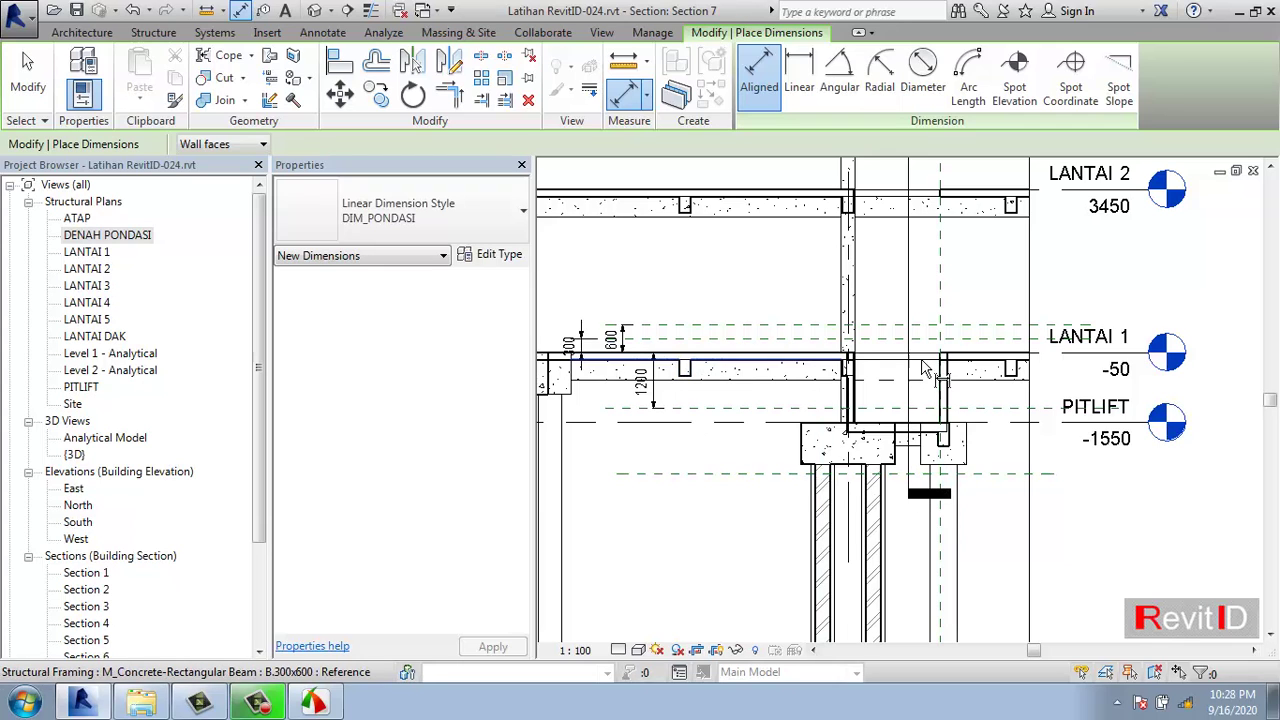
left_click(1108, 362)
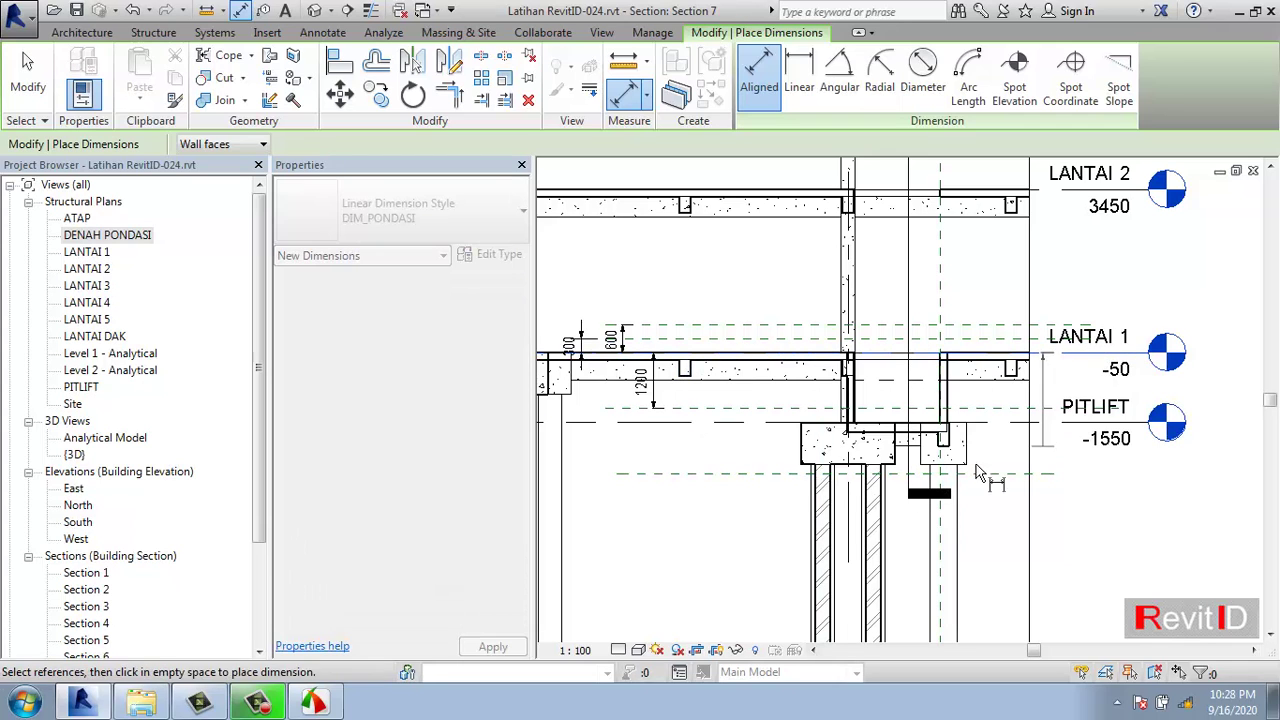
left_click(697, 473)
left_click(712, 476)
key("Escape")
key("Escape")
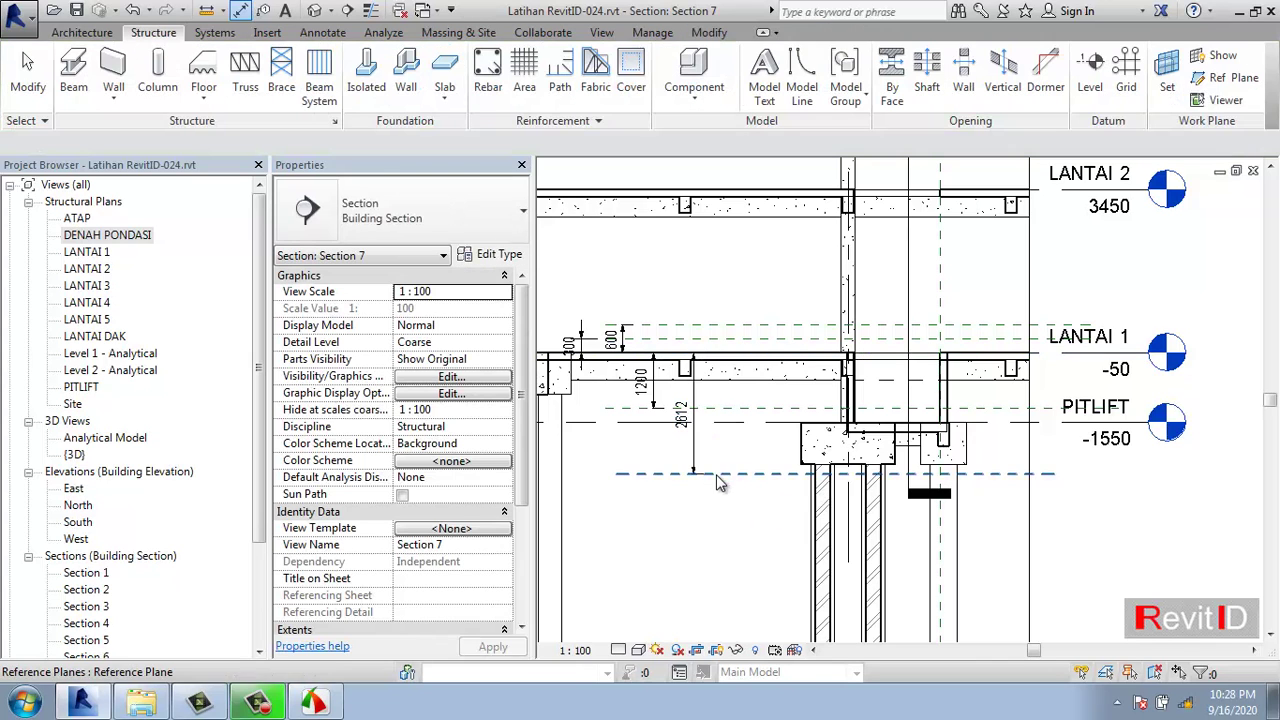
- Set the distance from LANTAI 1 to the lowest reference plane to 2600
left_click(740, 473)
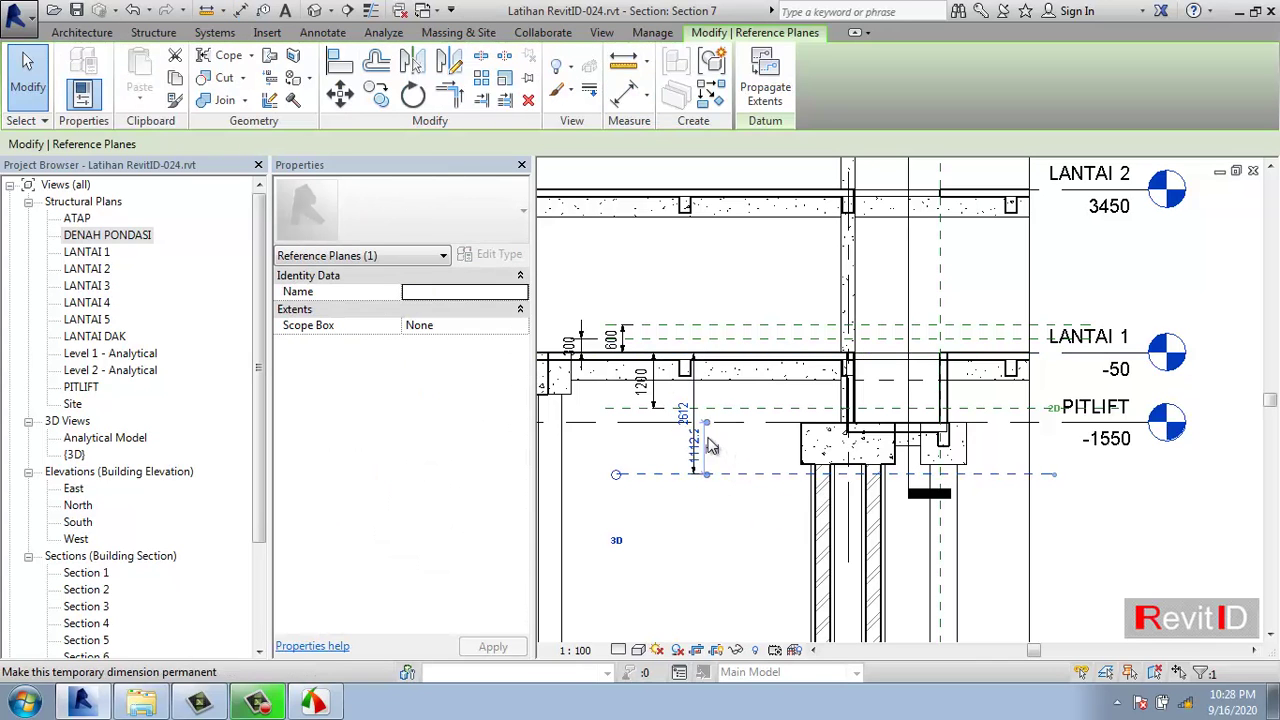
left_click(686, 422)
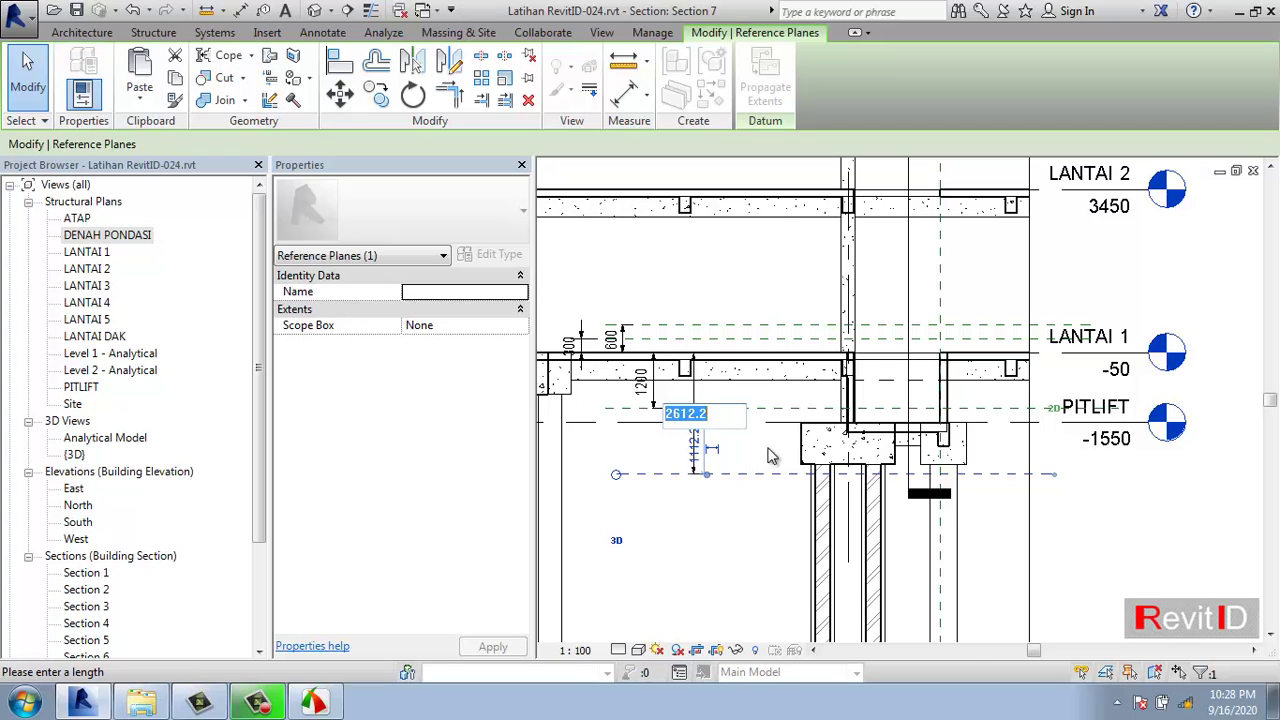
type("2600")
key("Return")
left_click(756, 517)
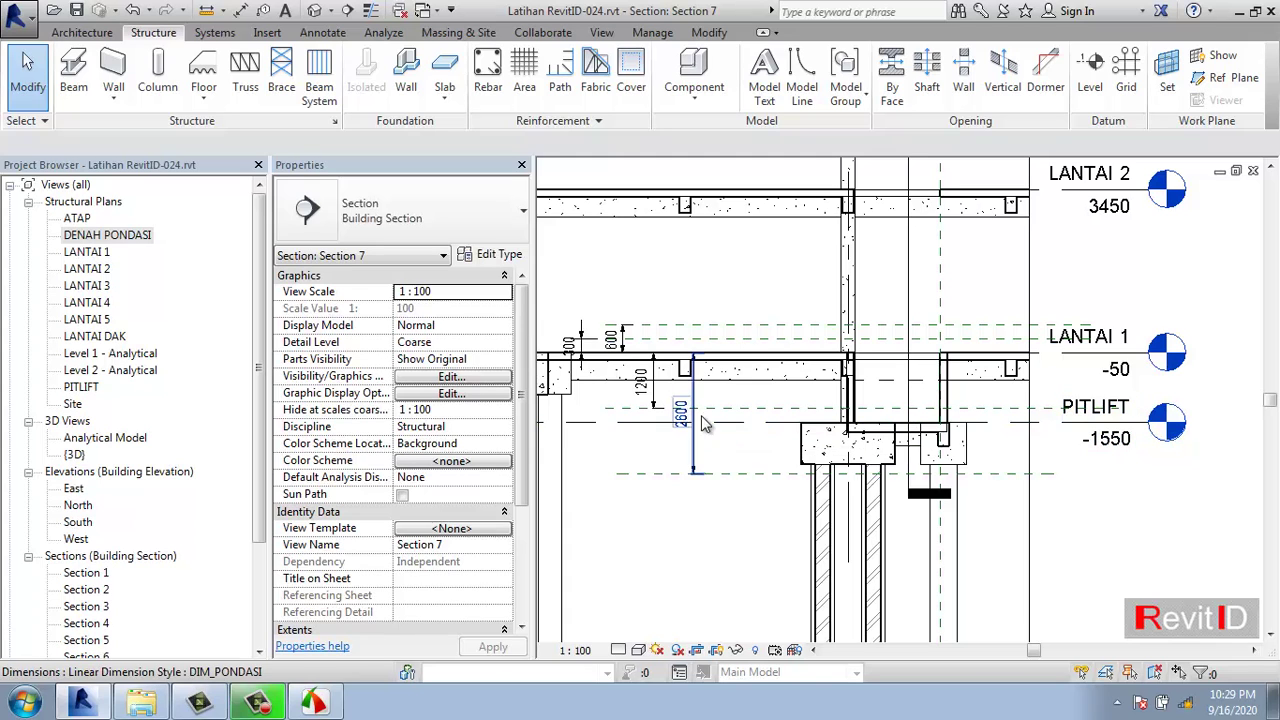
- Check the captured View Range offsets in FastStone against the lowest reference plane in the section, ending back in Revit
middle_click_drag(754, 427, 770, 427)
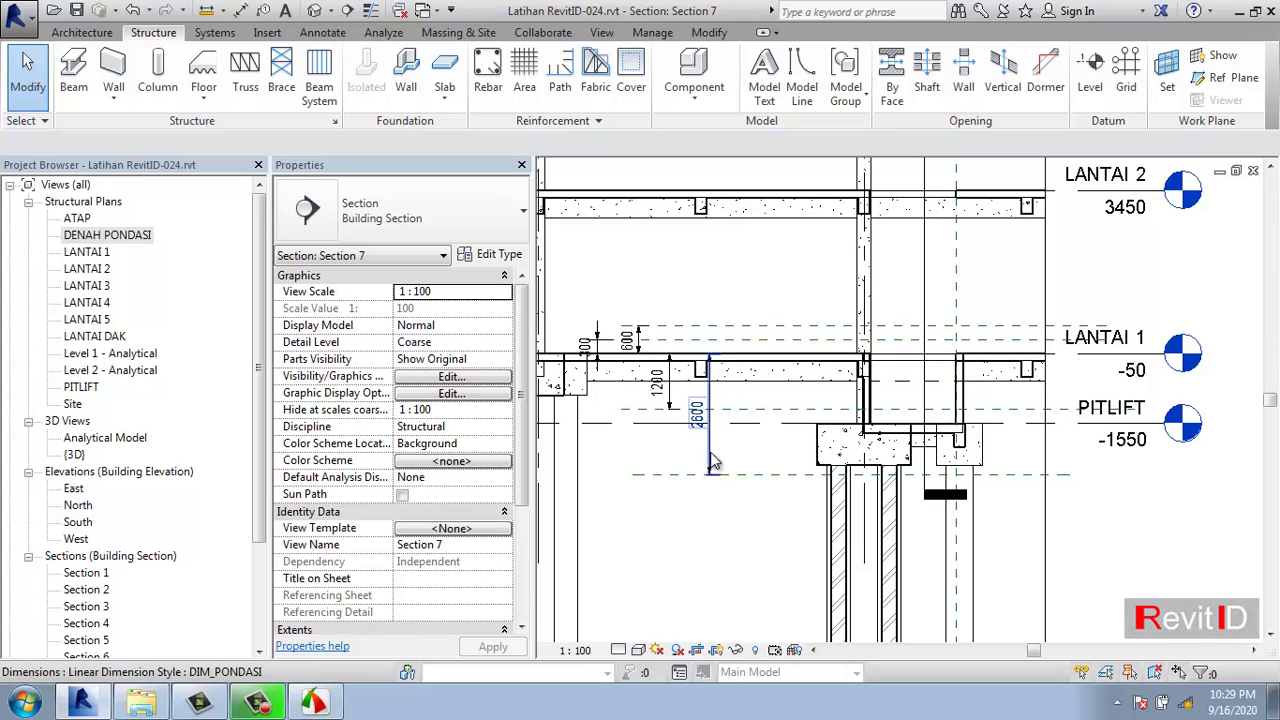
left_click(316, 702)
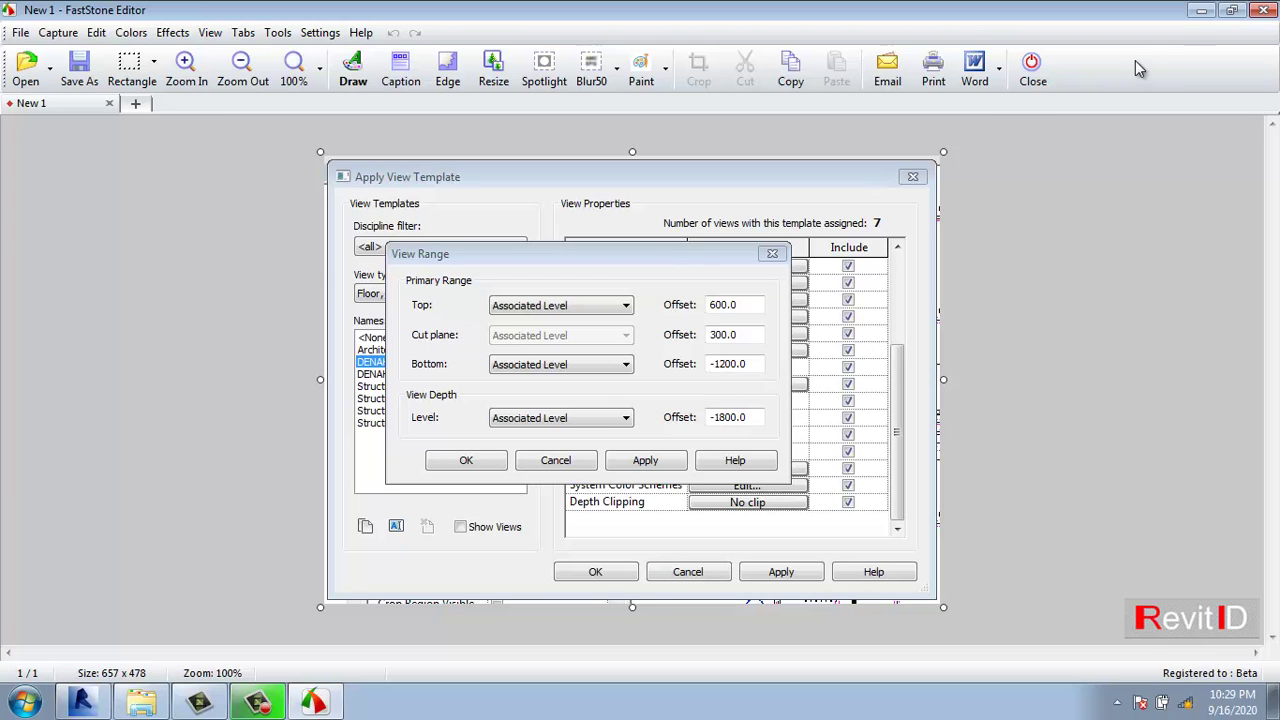
left_click(1201, 10)
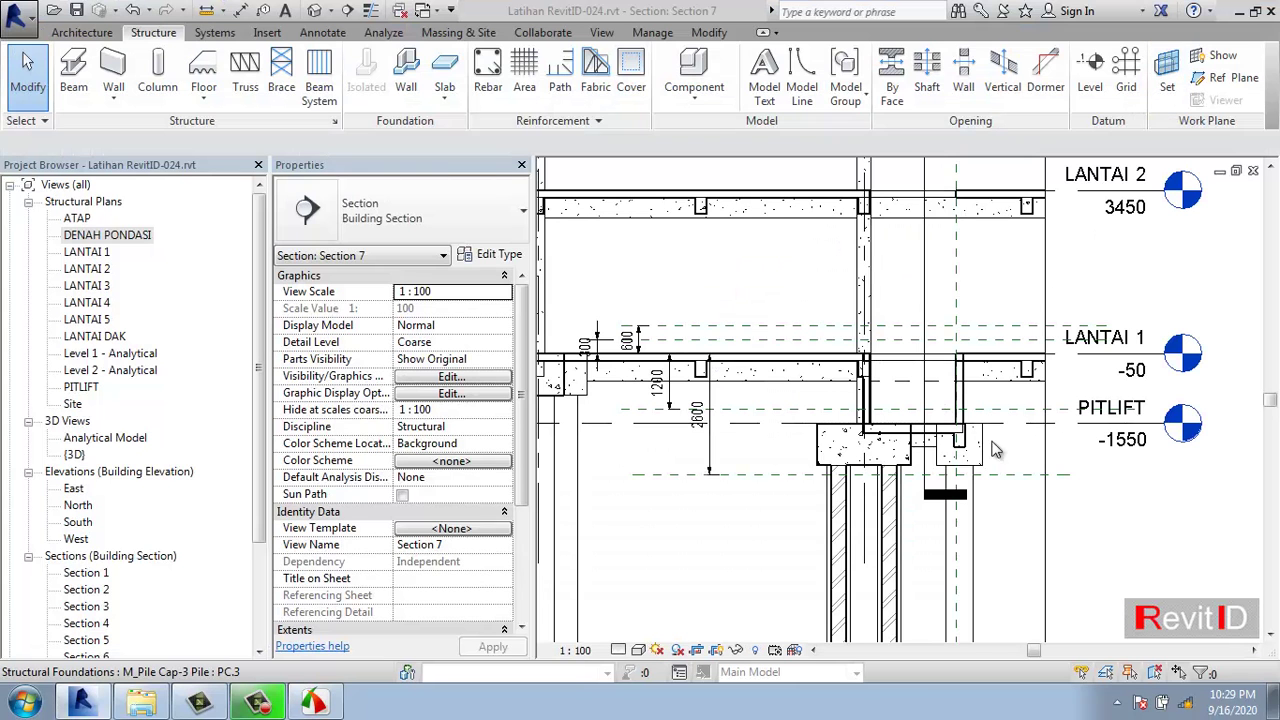
- Examine the LANTAI 1 structural plan and its assigned view template, going back and forth with Section 7
left_click(1188, 365)
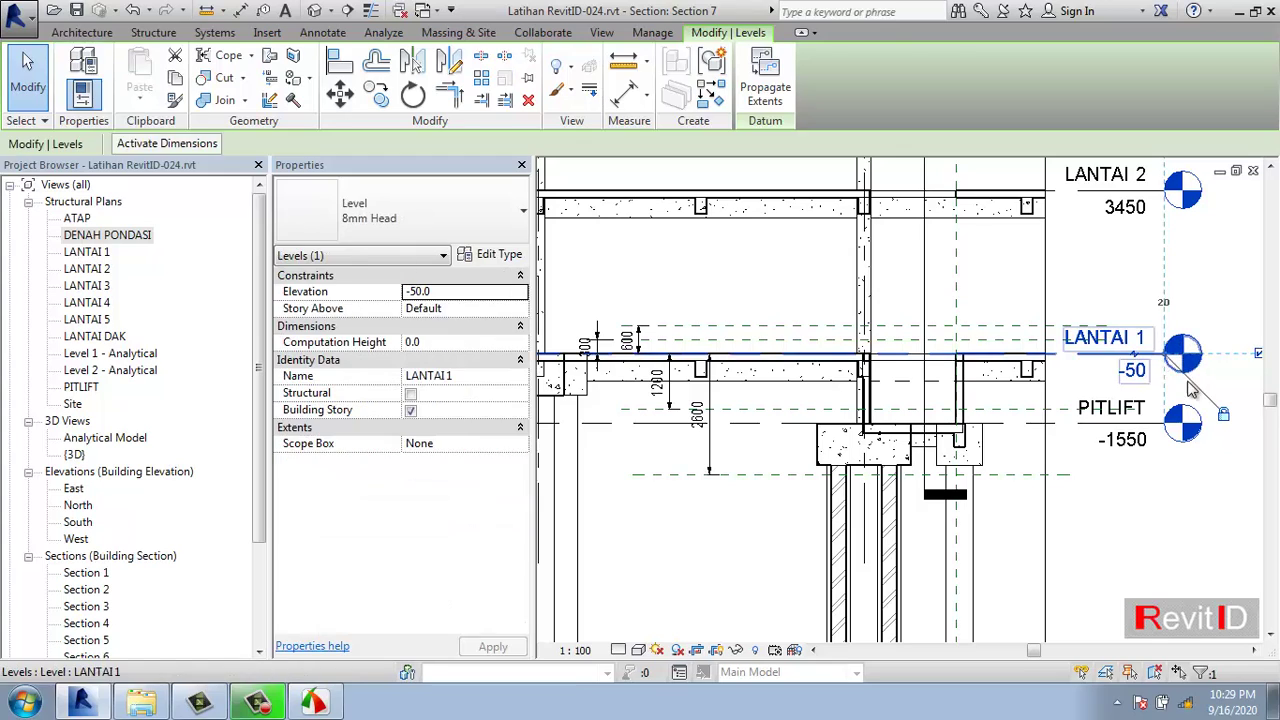
key("Escape")
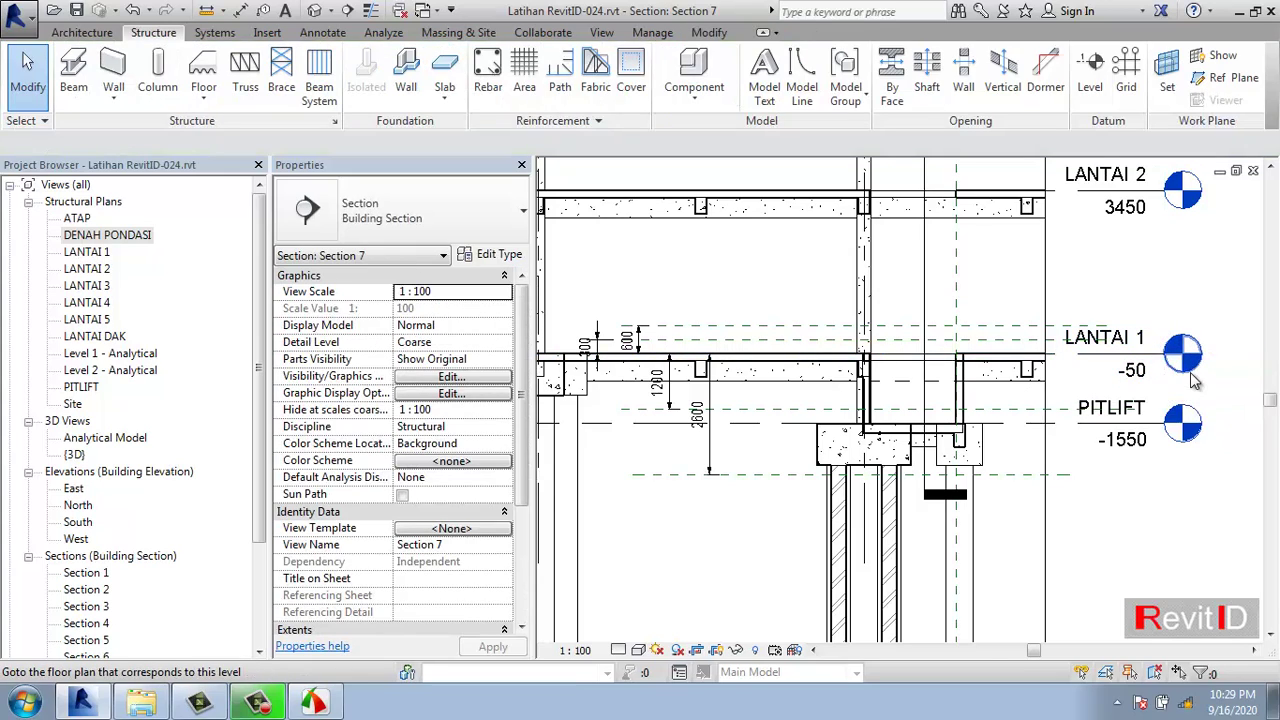
double_click(1192, 378)
middle_click_drag(782, 481, 777, 431)
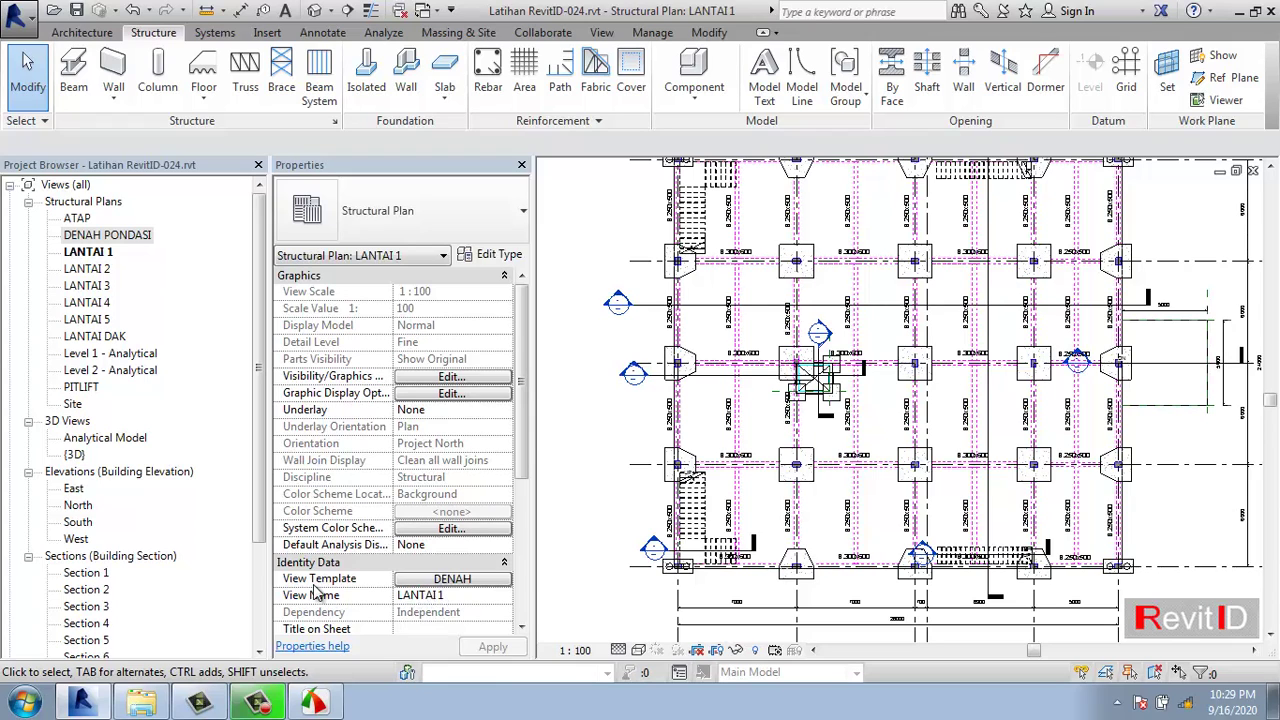
double_click(632, 385)
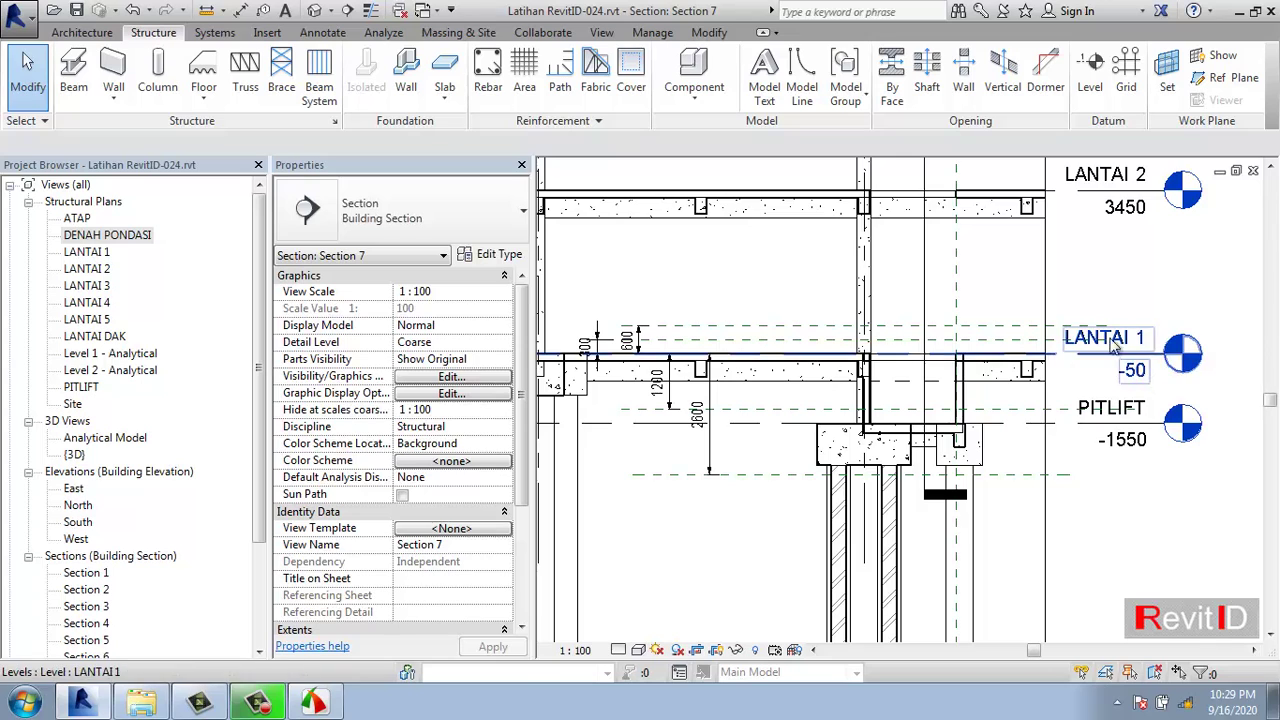
left_click_drag(519, 430, 432, 494)
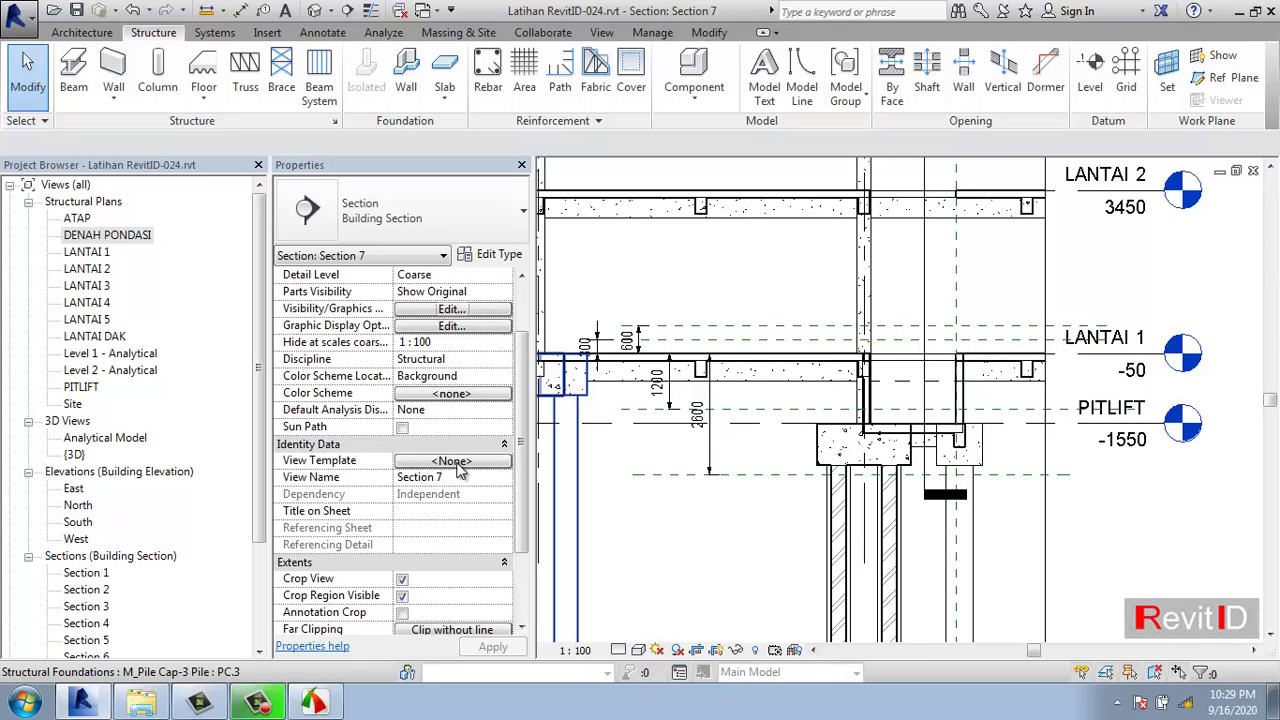
double_click(1170, 367)
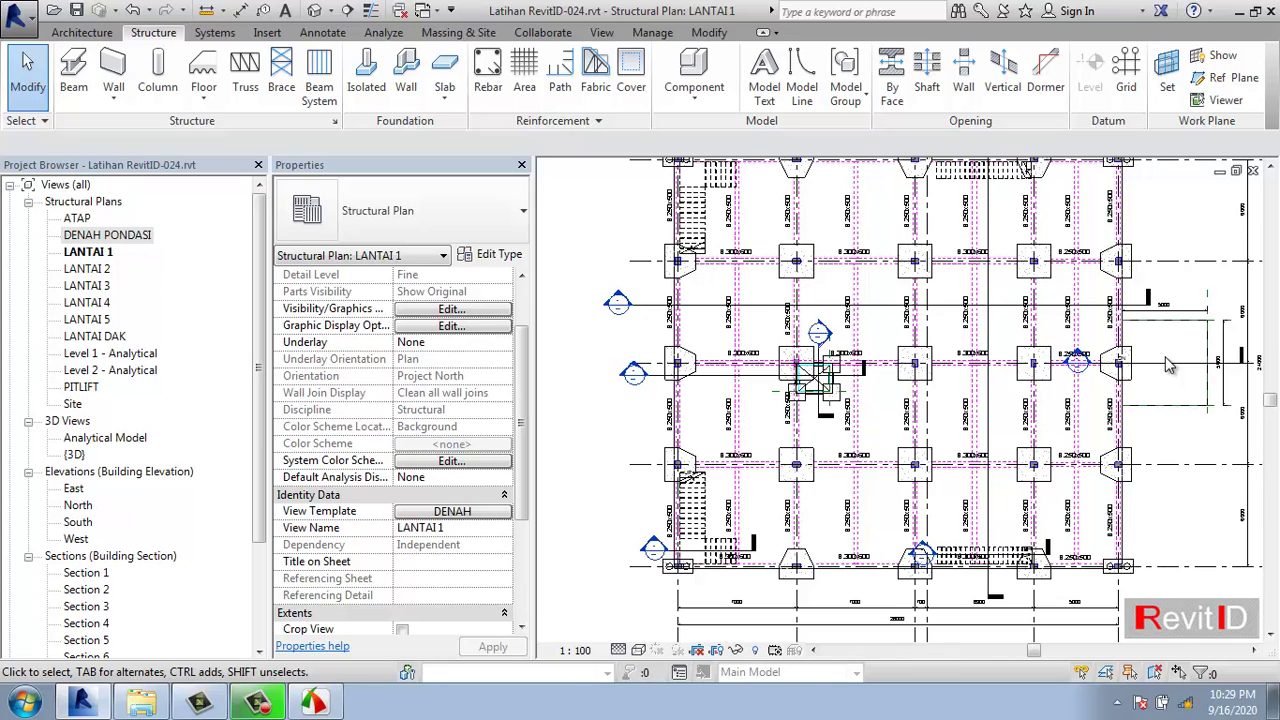
middle_click_drag(737, 441, 735, 488)
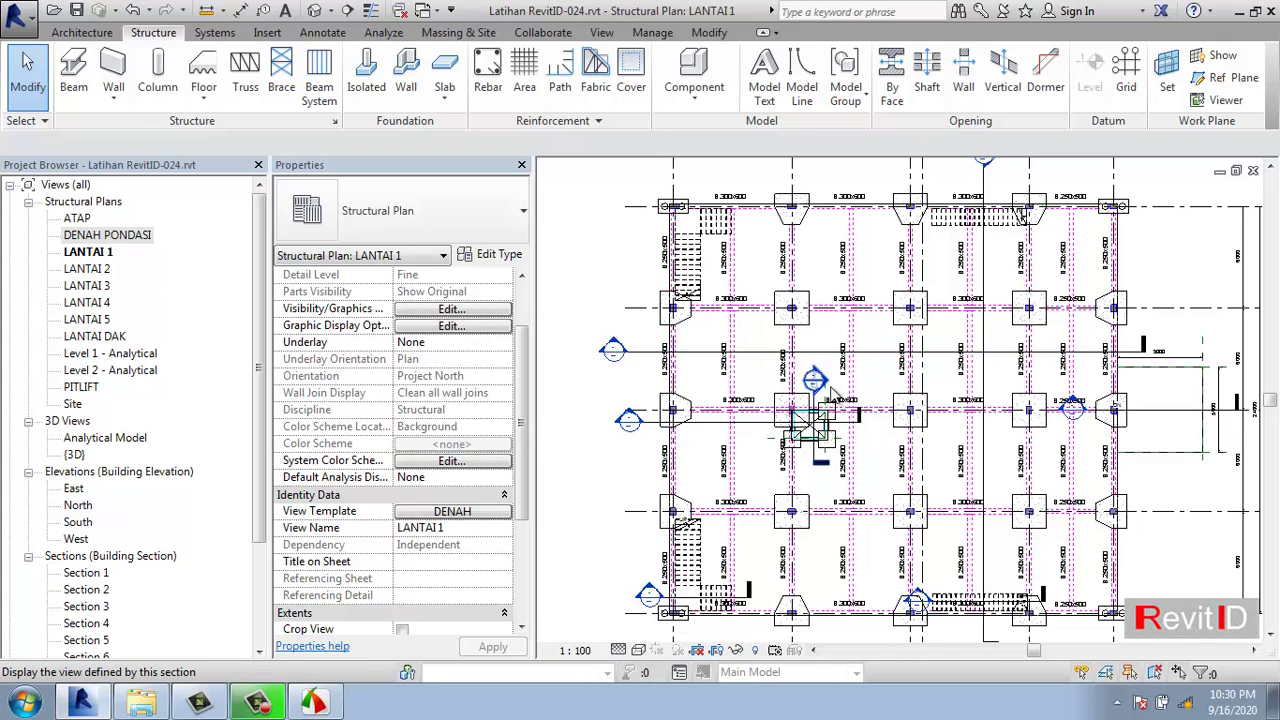
- Open the DENAH PONDASI plan and lower the Bottom offset in the View Range of its DENAH_PONDASI view template
double_click(110, 235)
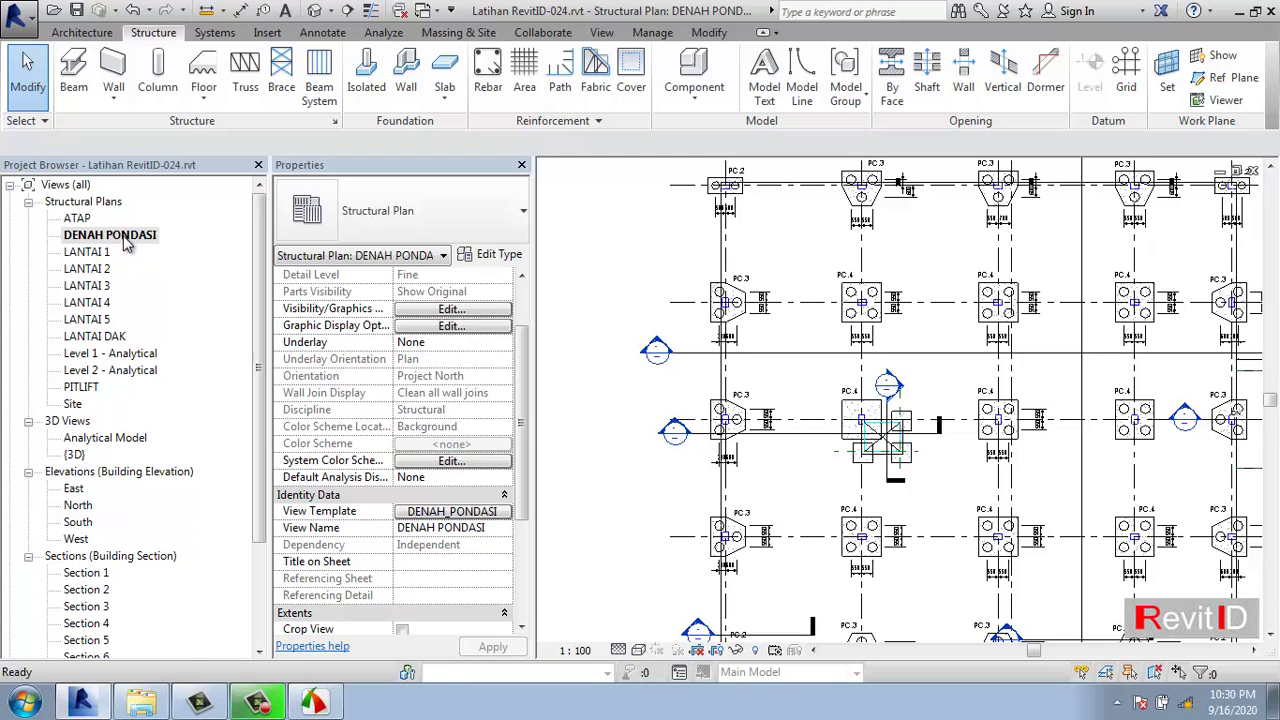
middle_click_drag(914, 470, 845, 460)
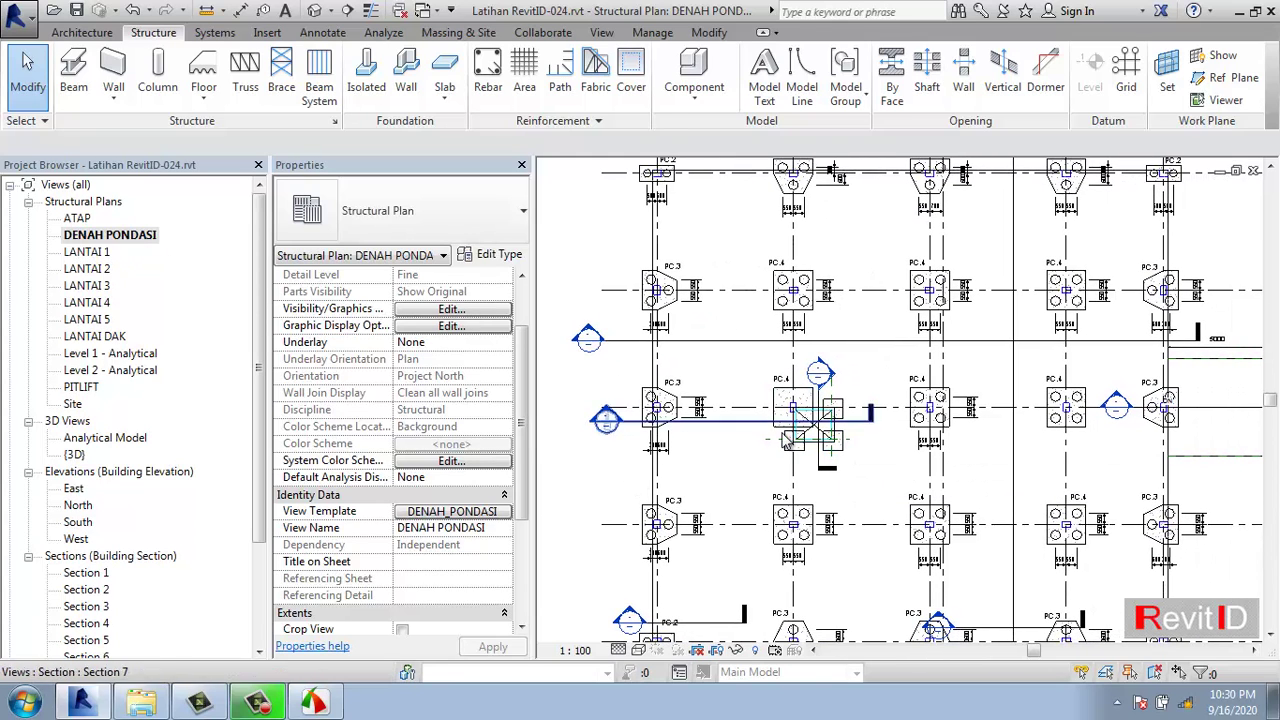
left_click(436, 515)
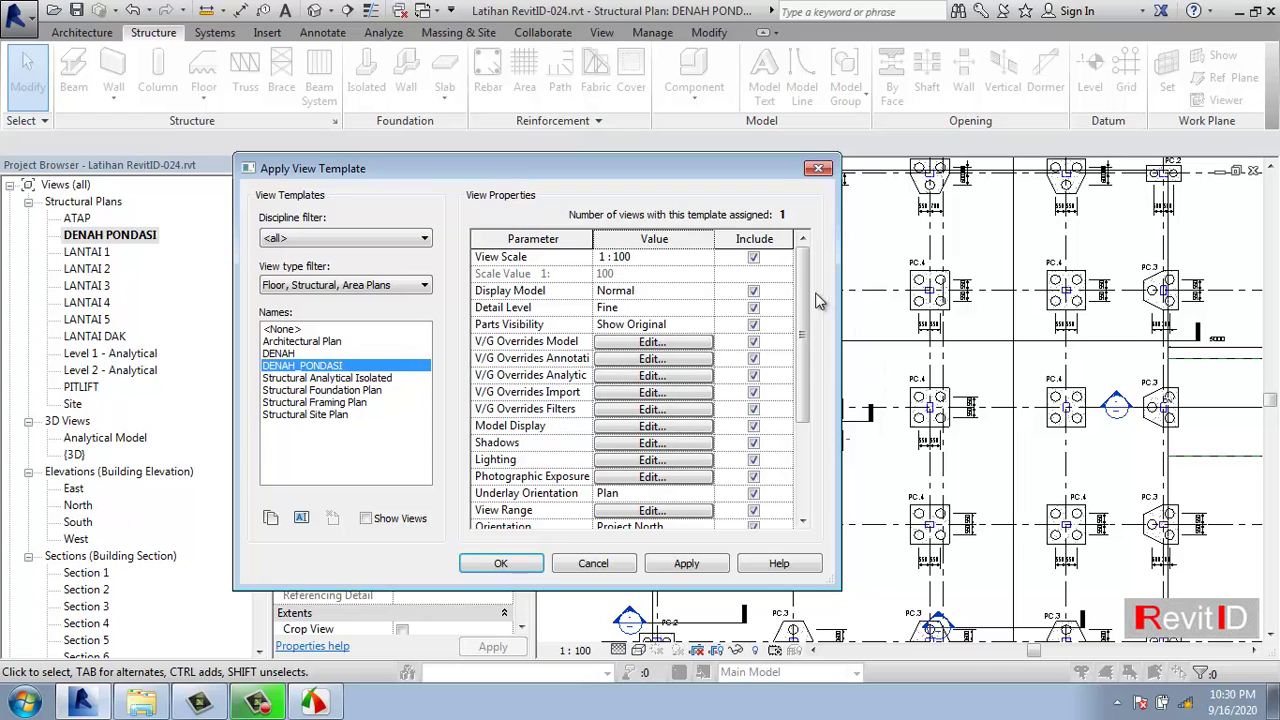
left_click_drag(574, 170, 888, 159)
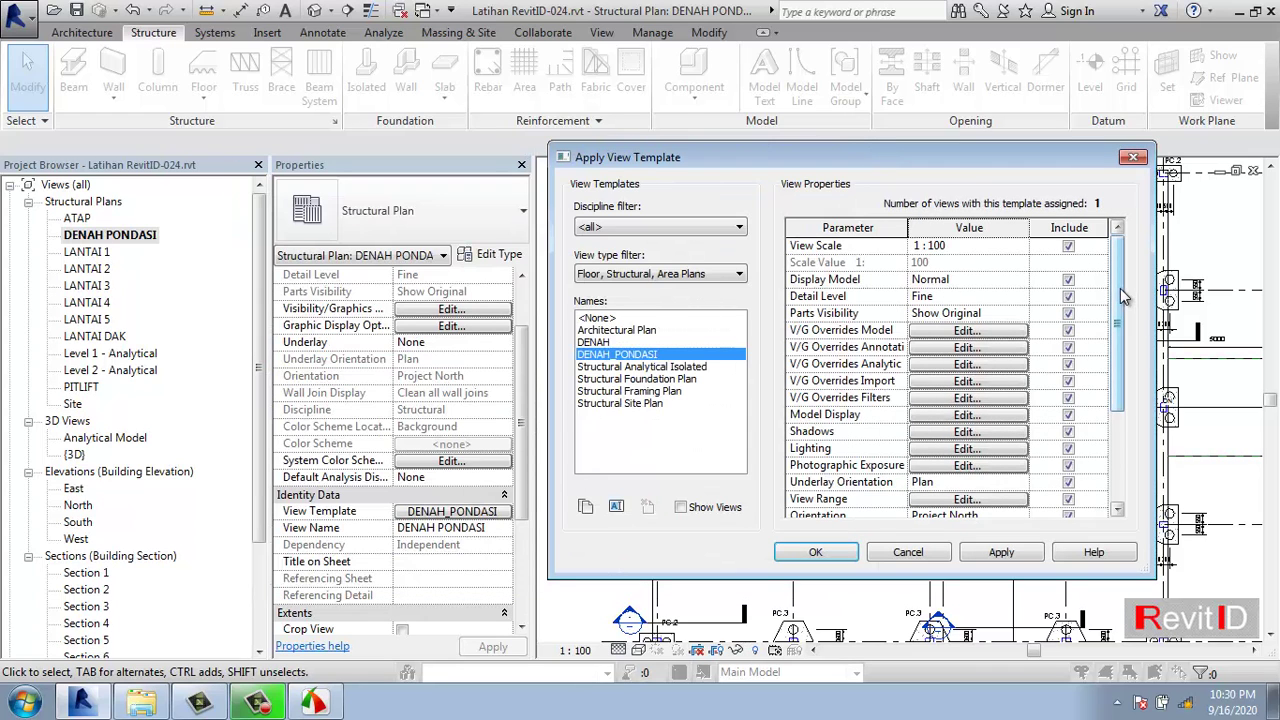
left_click_drag(1126, 297, 1124, 375)
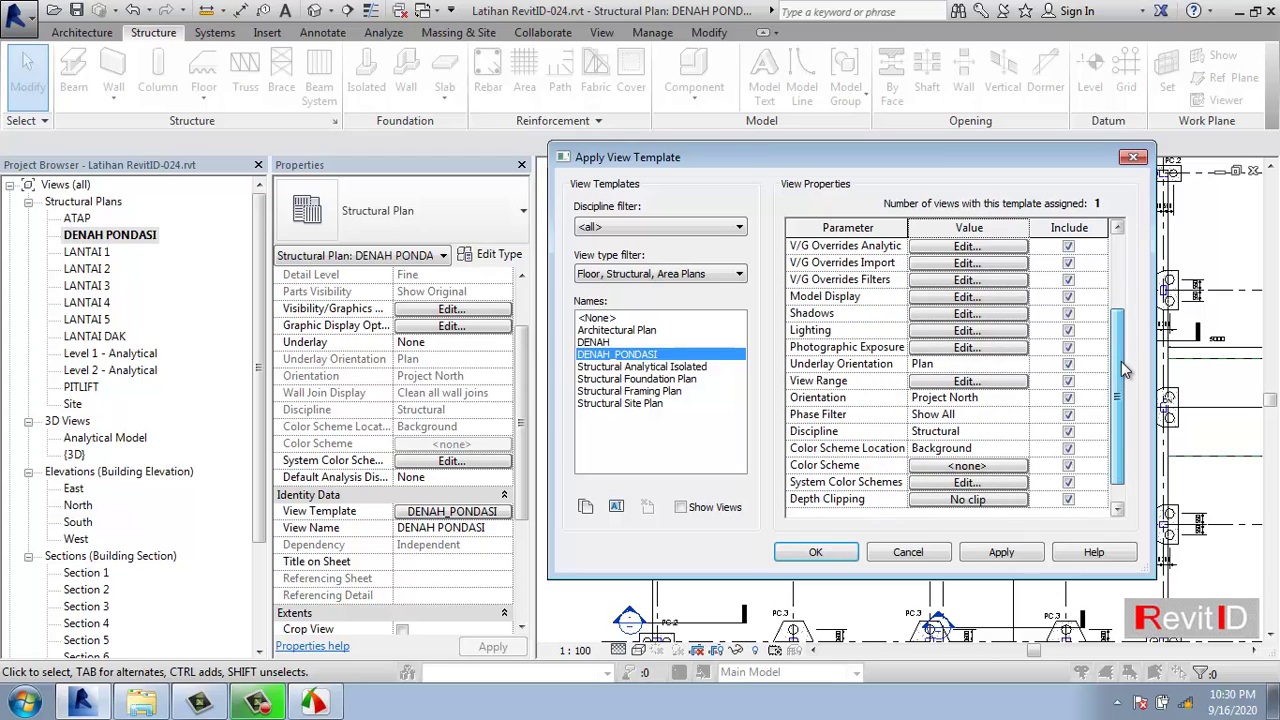
left_click(960, 384)
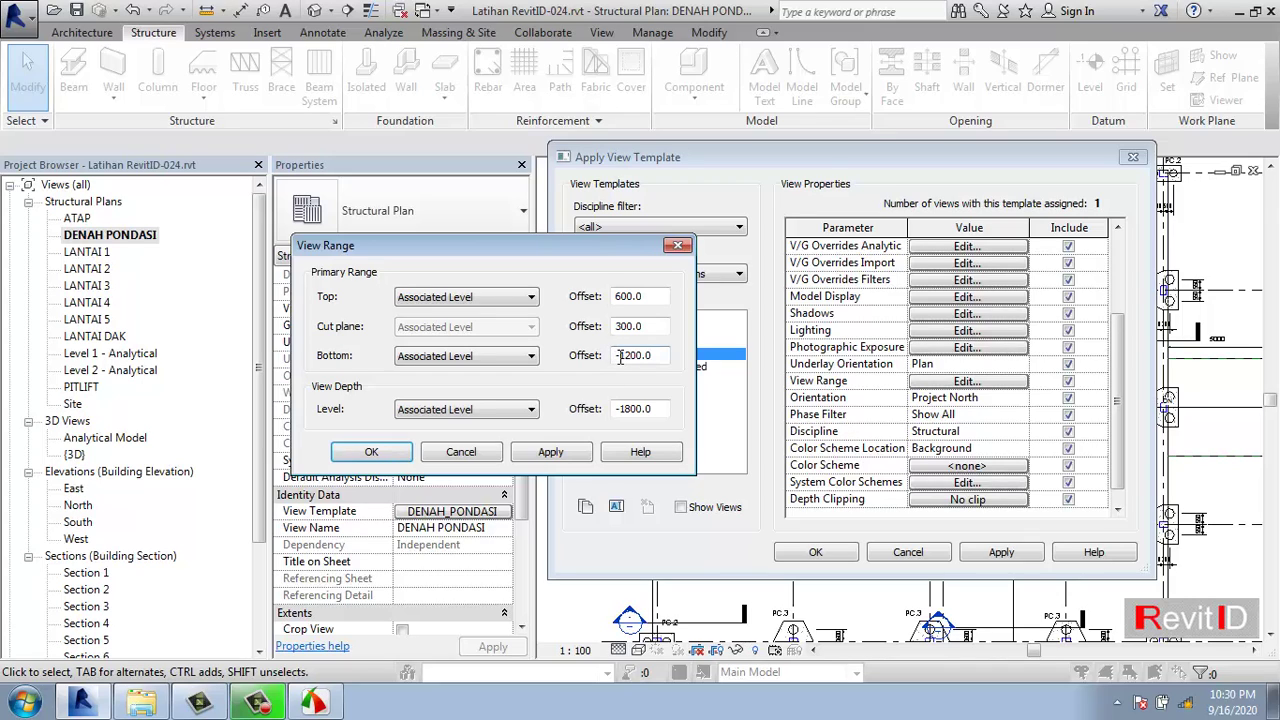
left_click_drag(620, 357, 645, 357)
type("-26")
key("Return")
key("Return")
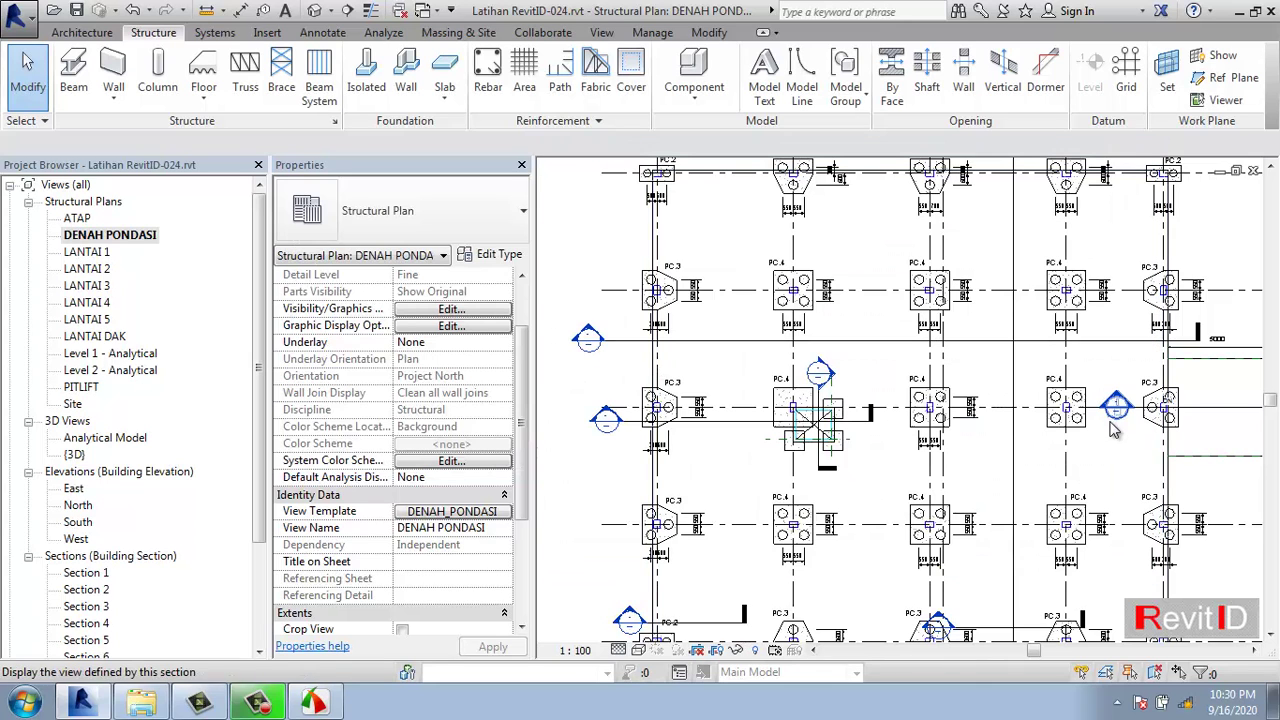
- Compare the lift pit pile caps in Section 7 with the View Range offsets in the FastStone capture
double_click(605, 420)
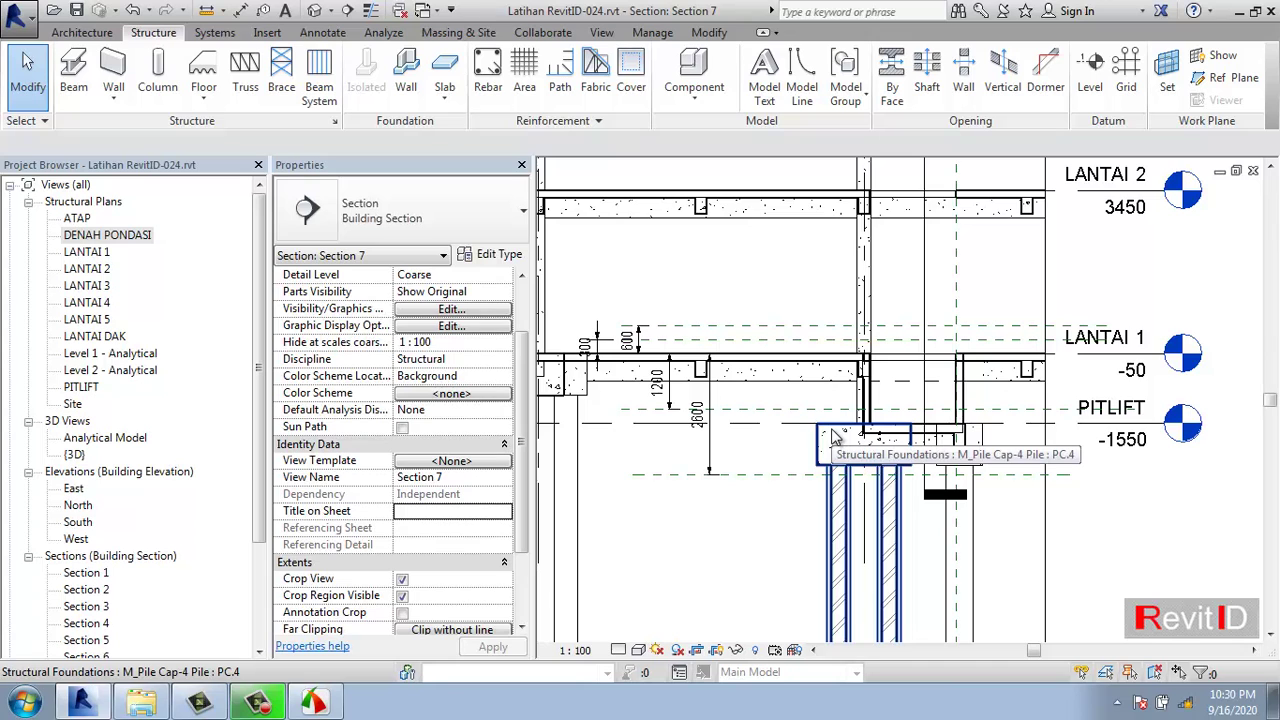
left_click(313, 703)
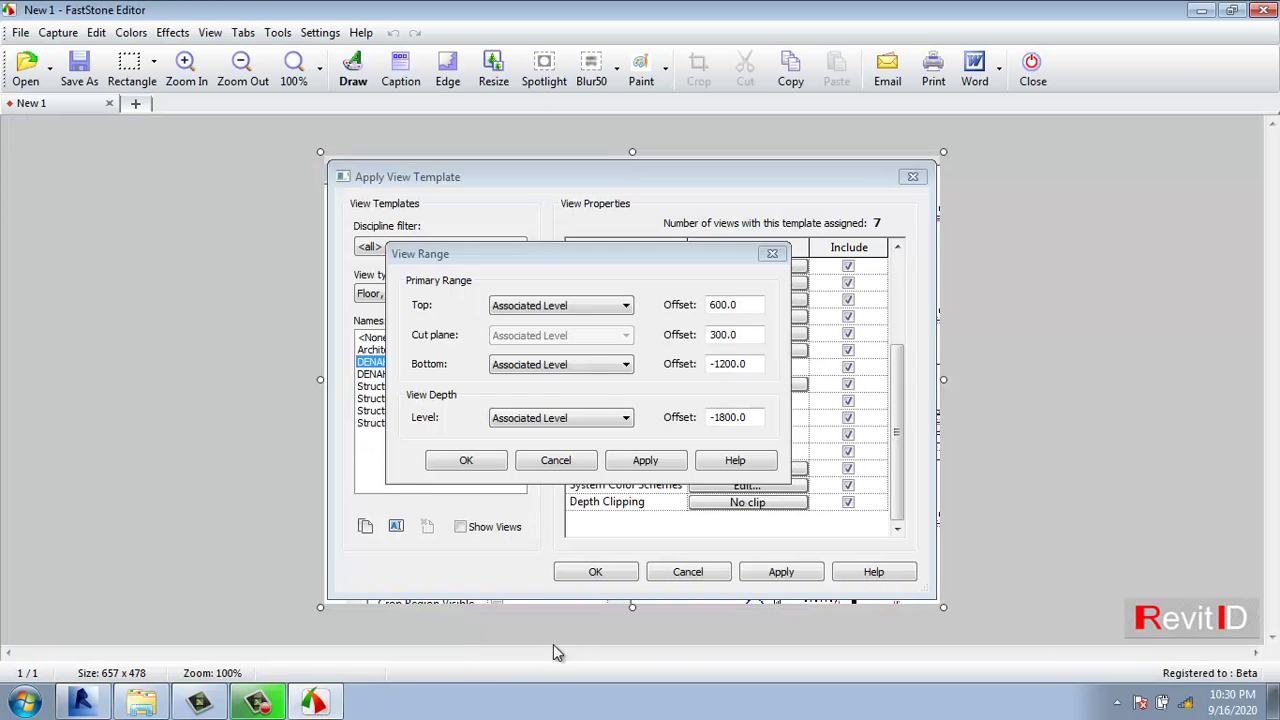
left_click(1201, 10)
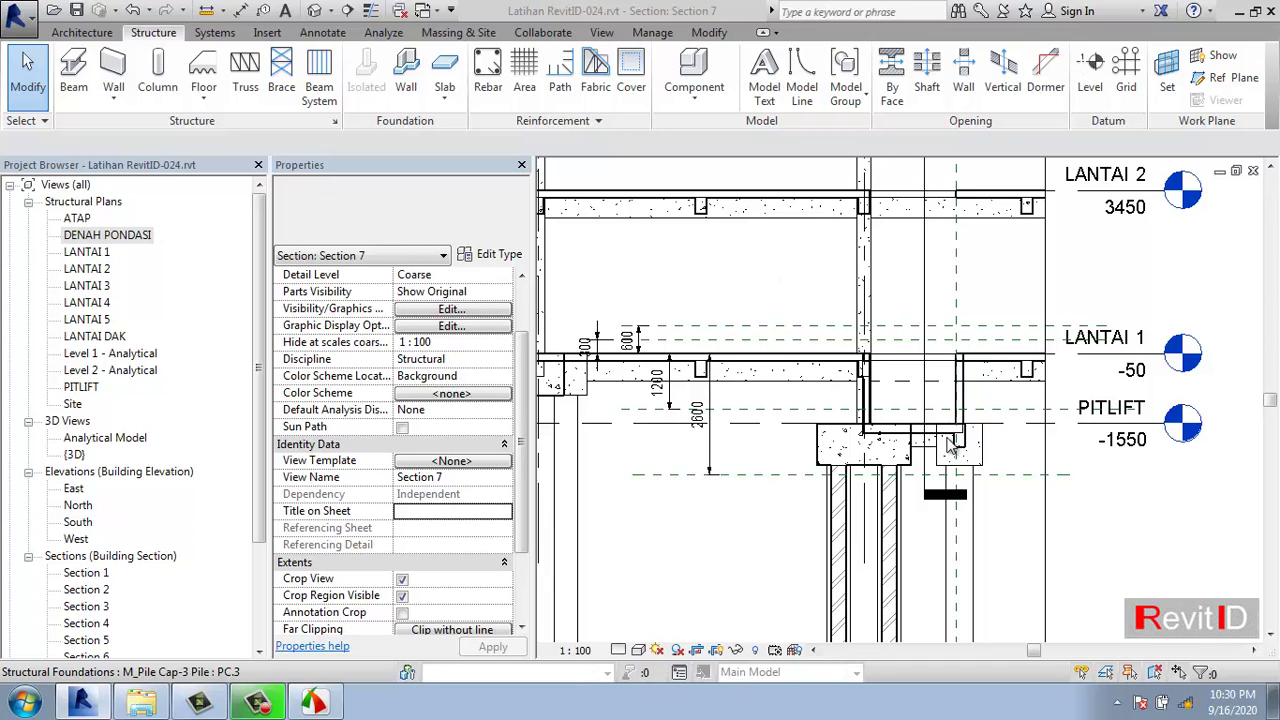
left_click(1180, 345)
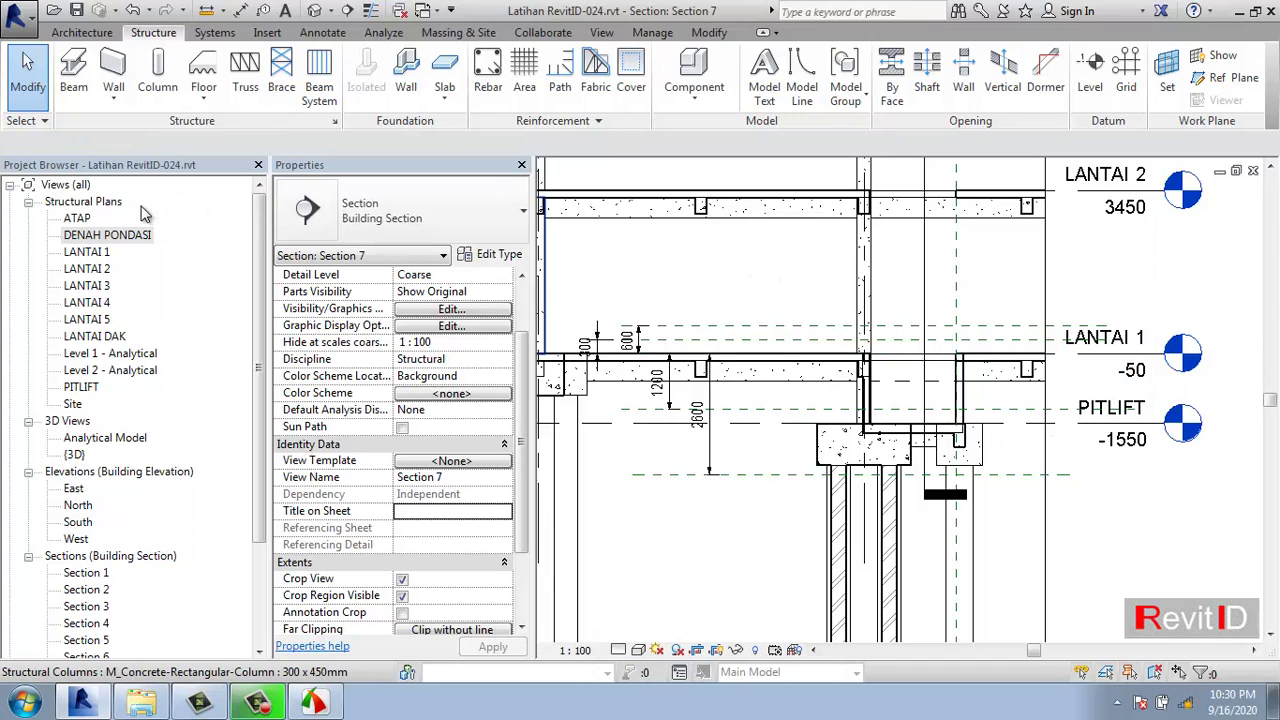
- Open the DENAH PONDASI plan and set the Bottom offset to -2600 in the View Range of its DENAH_PONDASI view template
double_click(121, 234)
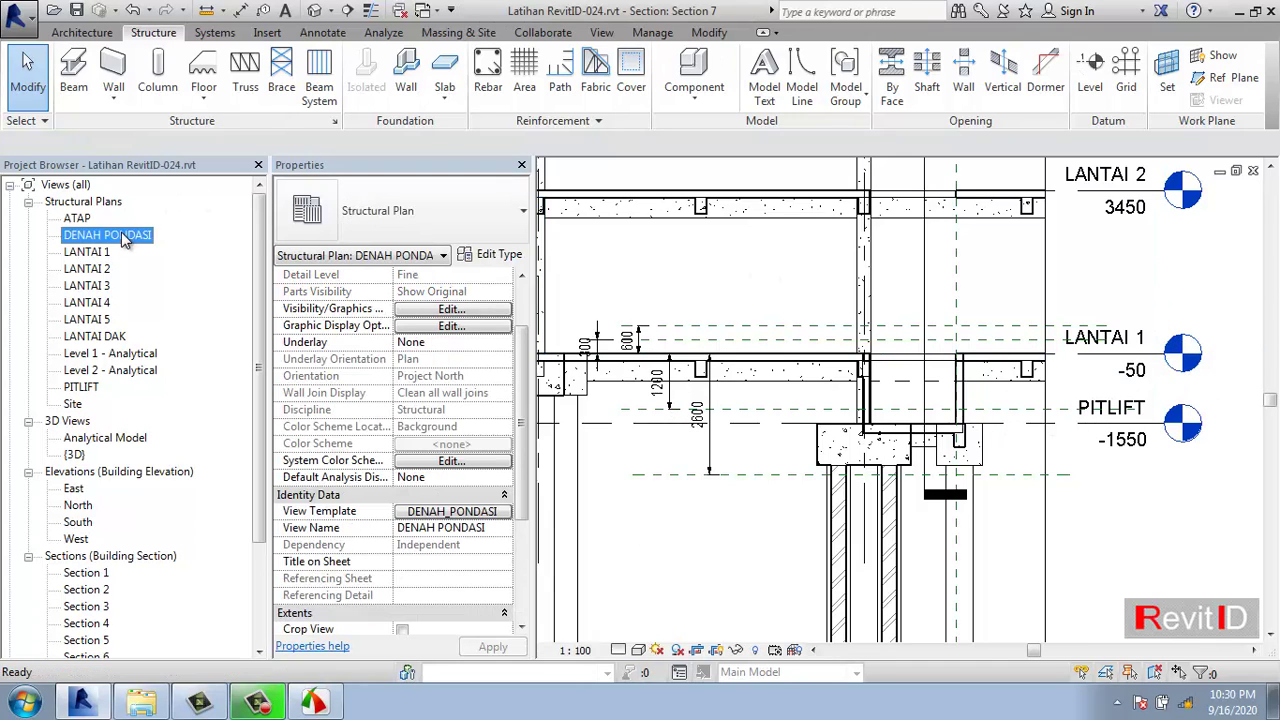
left_click(488, 512)
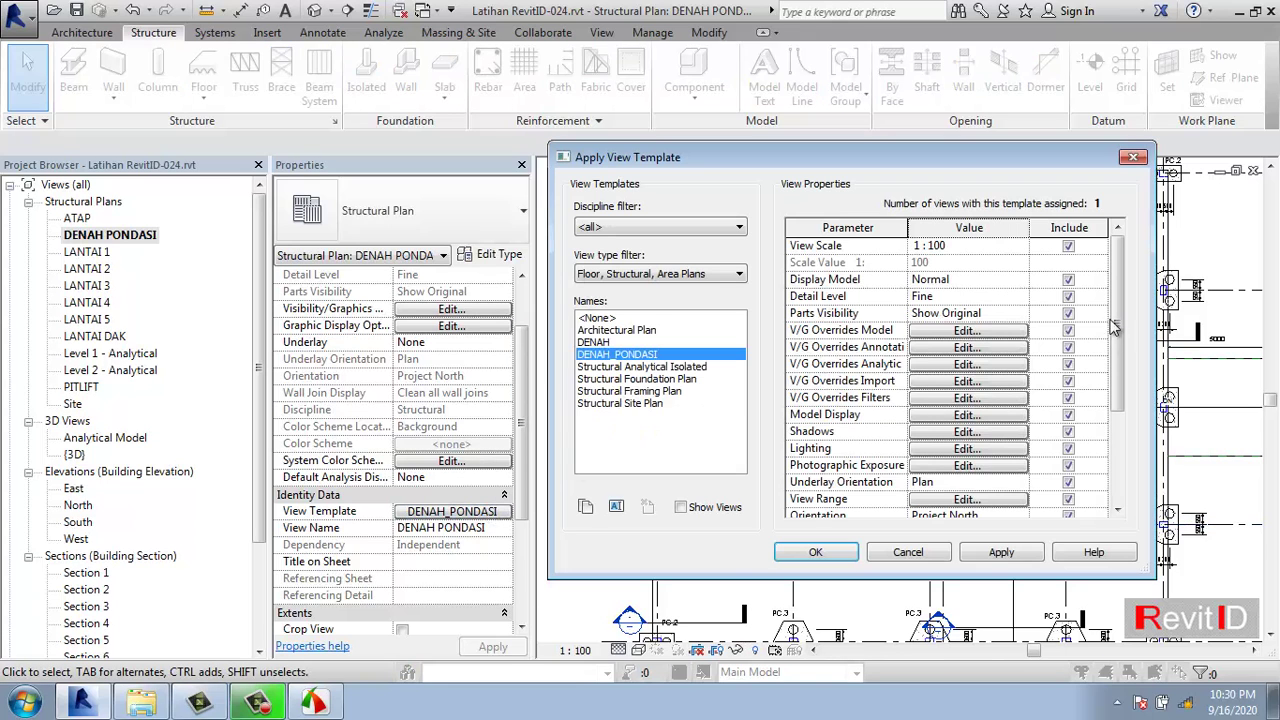
left_click_drag(1113, 328, 1113, 418)
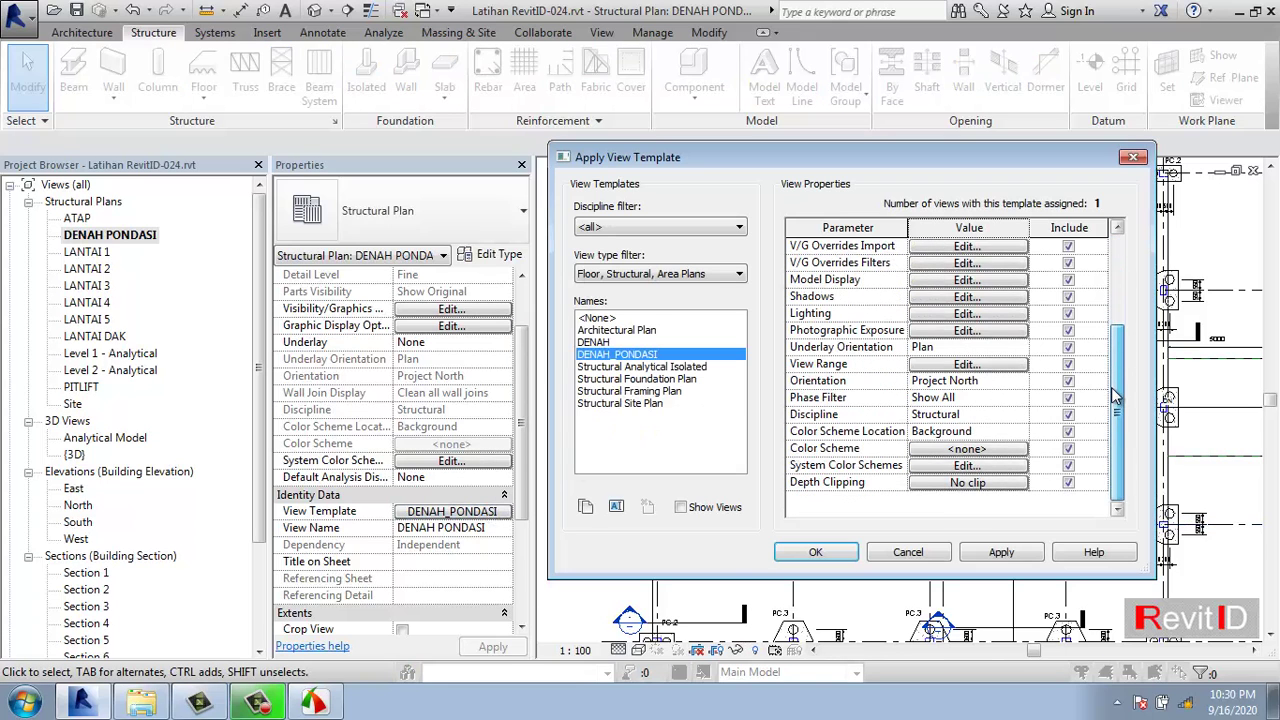
left_click(965, 364)
left_click_drag(662, 356, 628, 362)
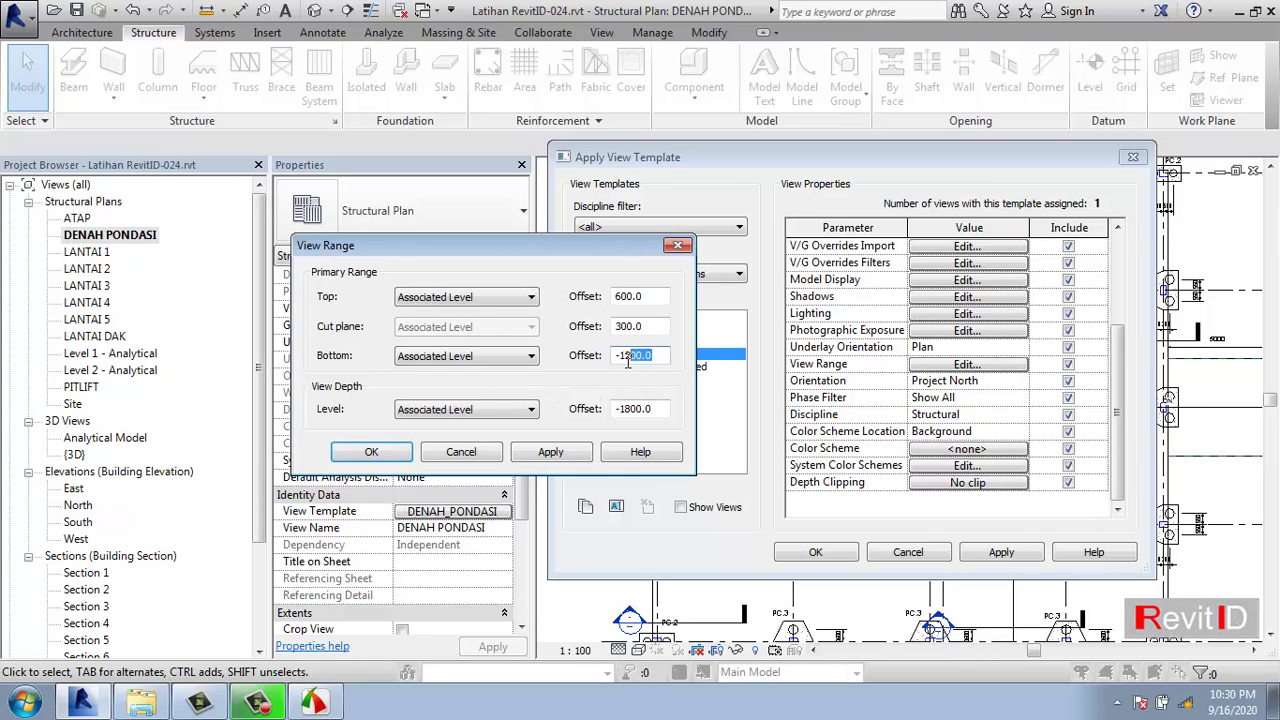
type("2")
left_click_drag(617, 356, 662, 356)
- Set the View Depth level offset to -2600 and apply the view range and the DENAH_PONDASI template to the plan
left_click_drag(620, 409, 683, 417)
type("-2600")
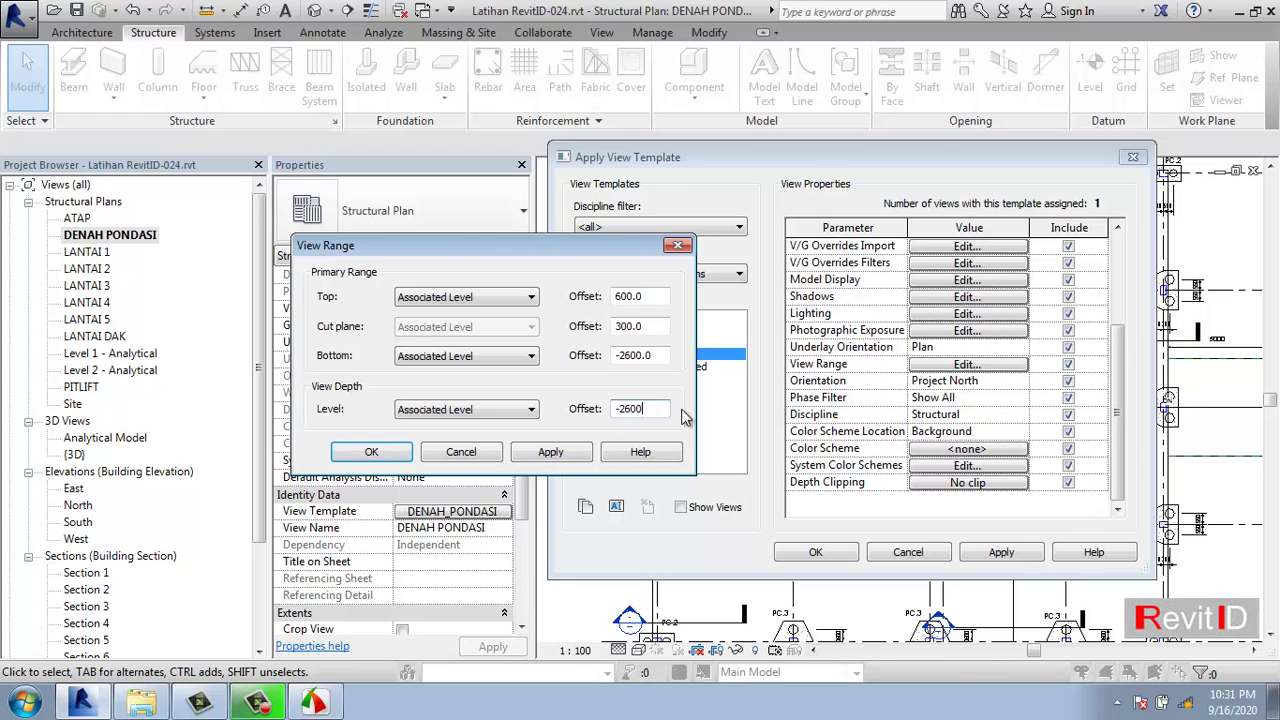
left_click(583, 454)
left_click(371, 452)
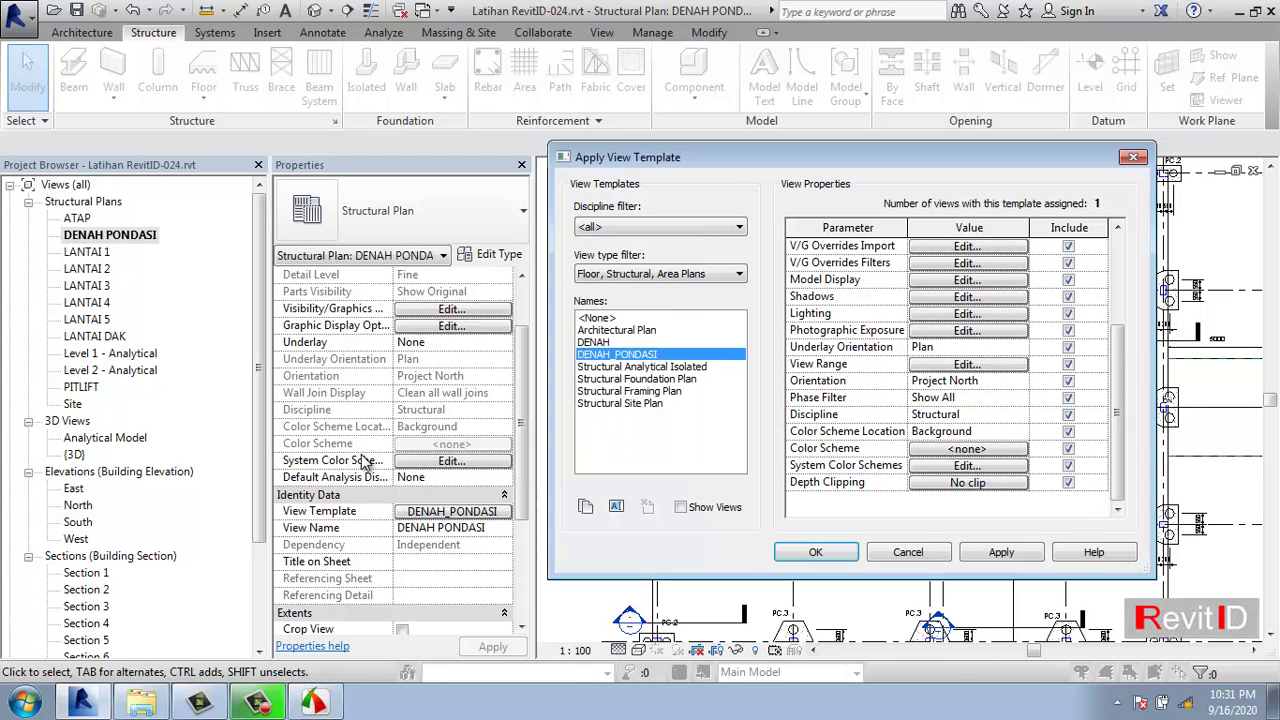
left_click(1001, 552)
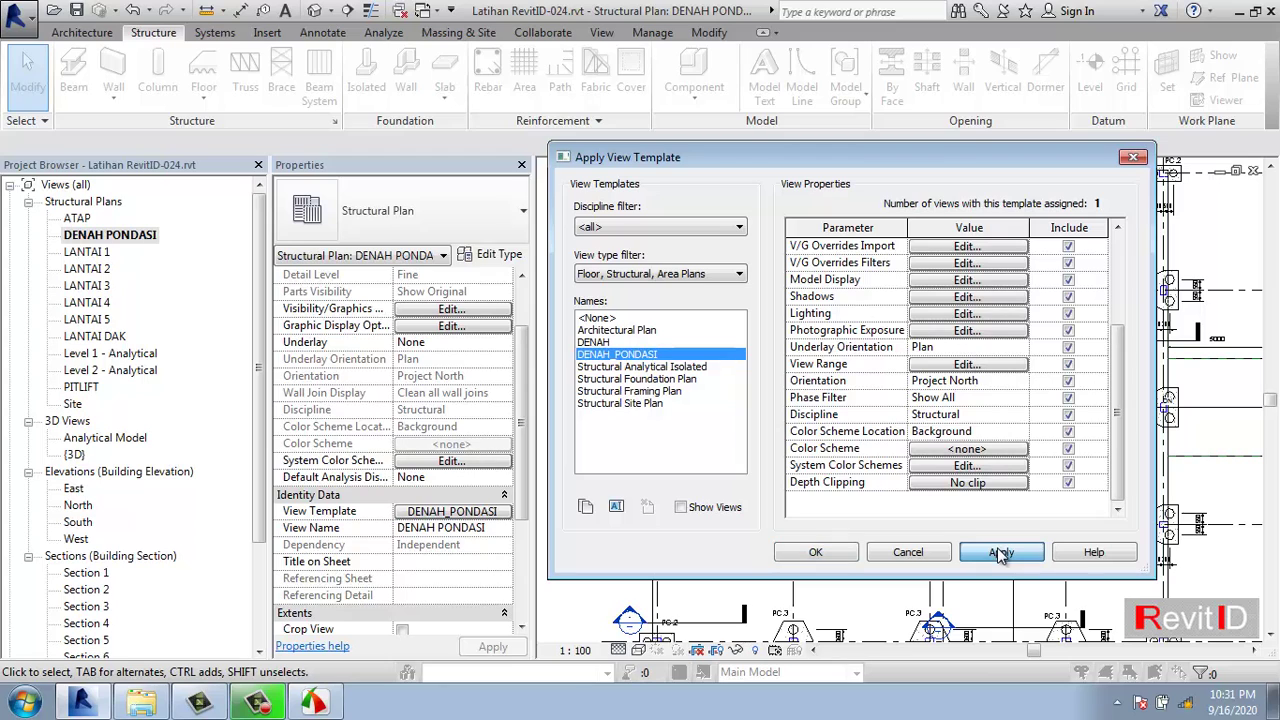
left_click(816, 553)
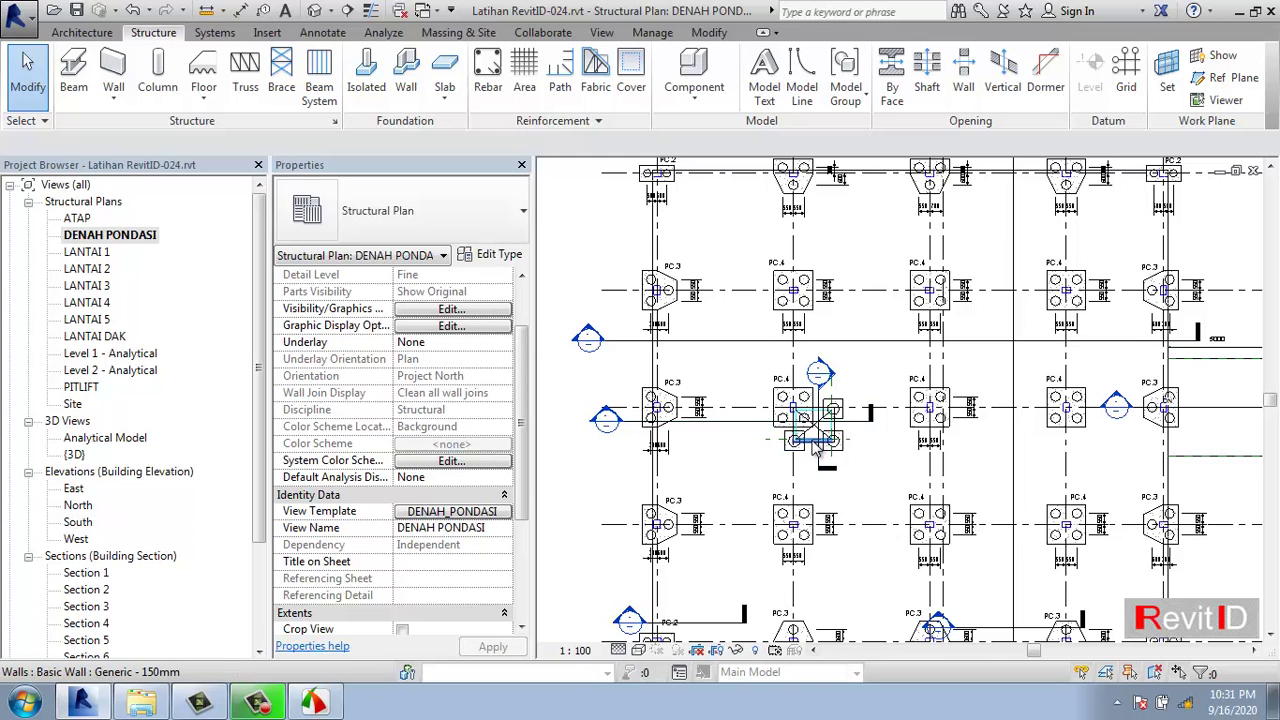
- Examine the lift pit pile caps in plan, compare them with the reference planes in Section 7, and return to DENAH PONDASI
scroll(825, 452, "up", 2)
scroll(838, 466, "up", 2)
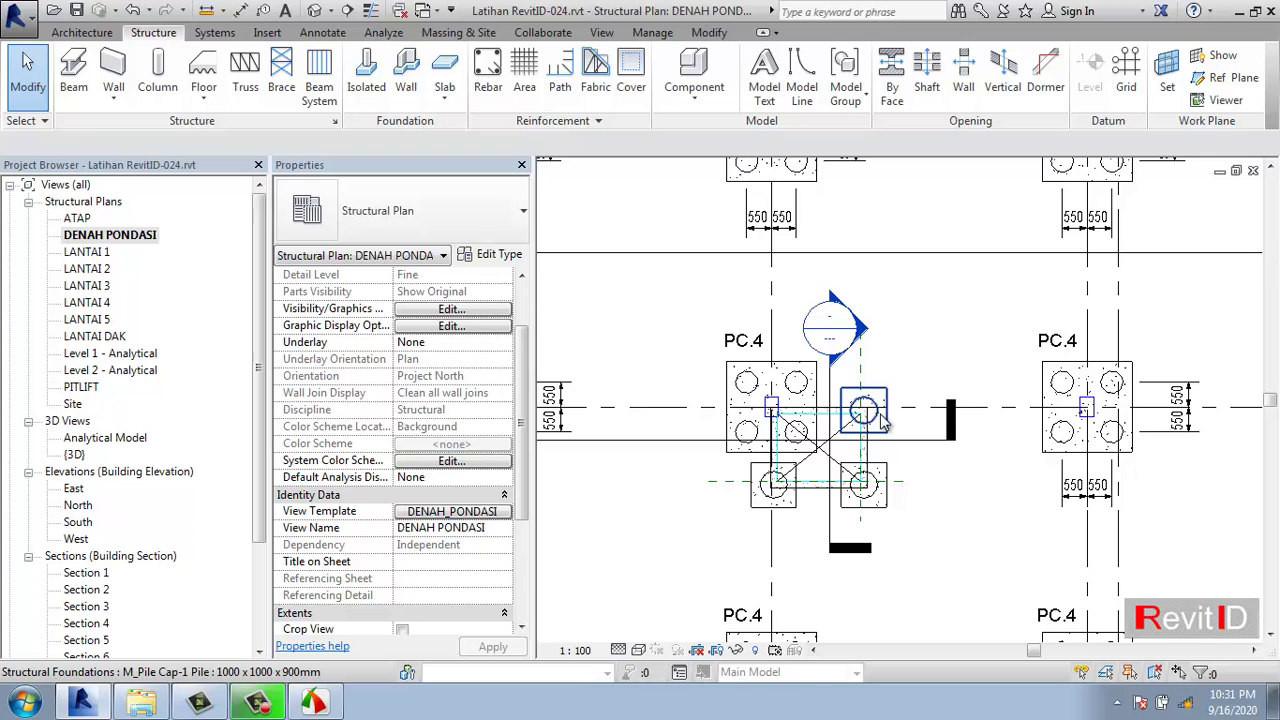
scroll(883, 424, "down", 3)
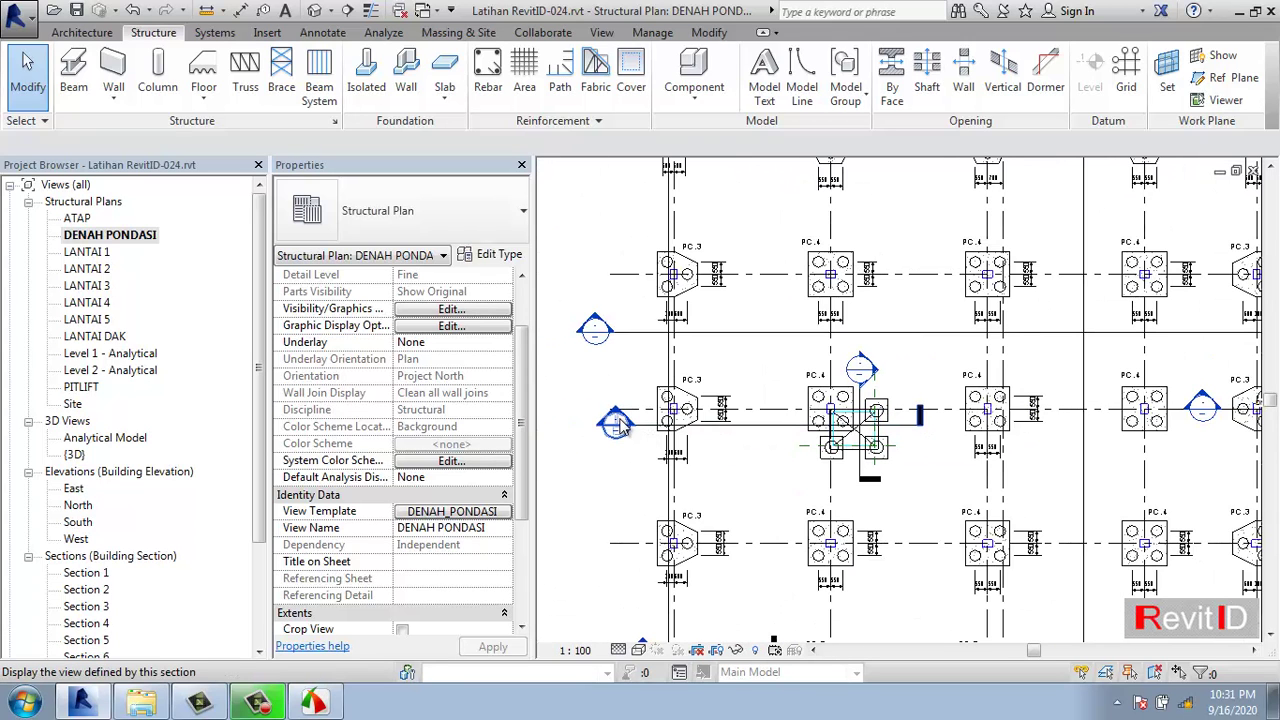
double_click(616, 425)
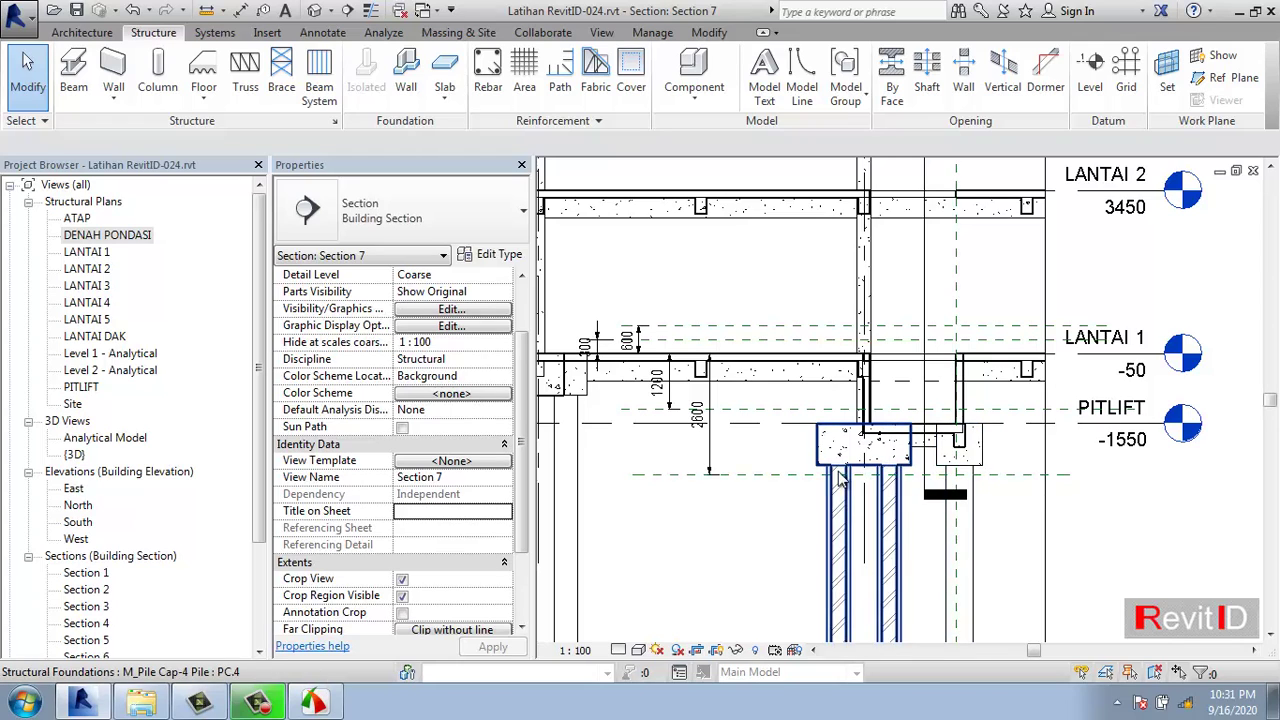
left_click(778, 479)
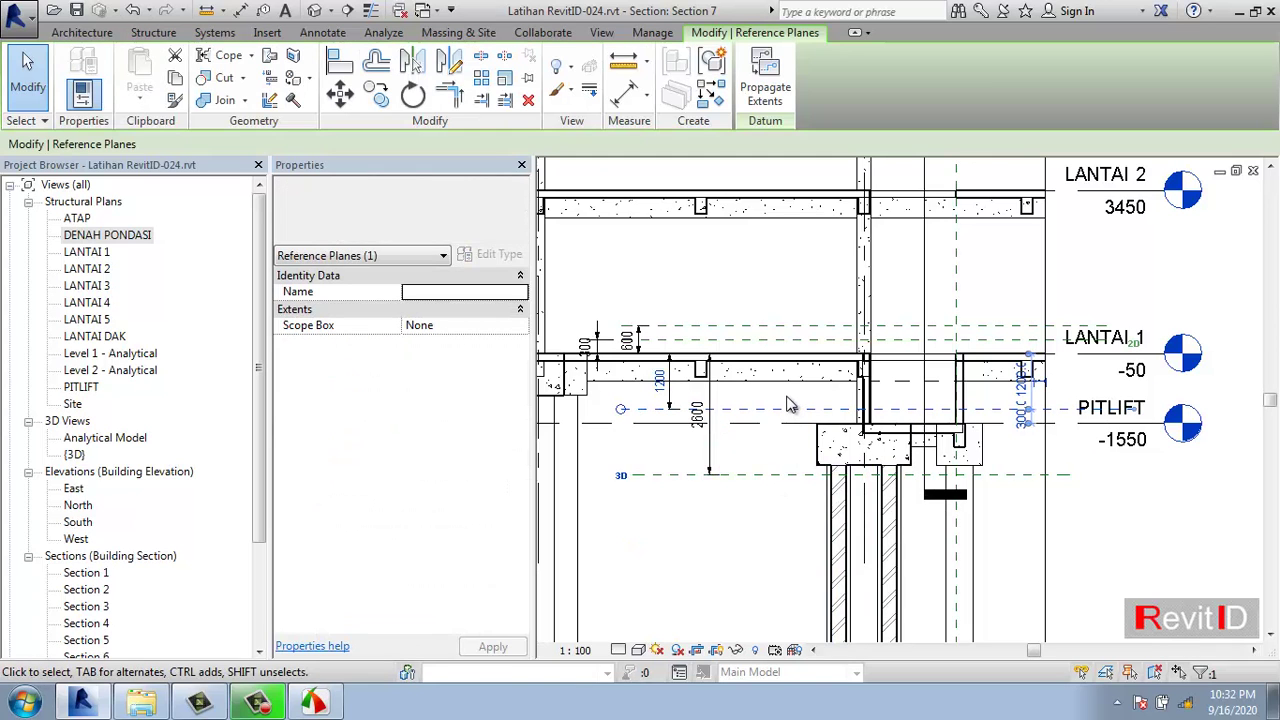
key("Escape")
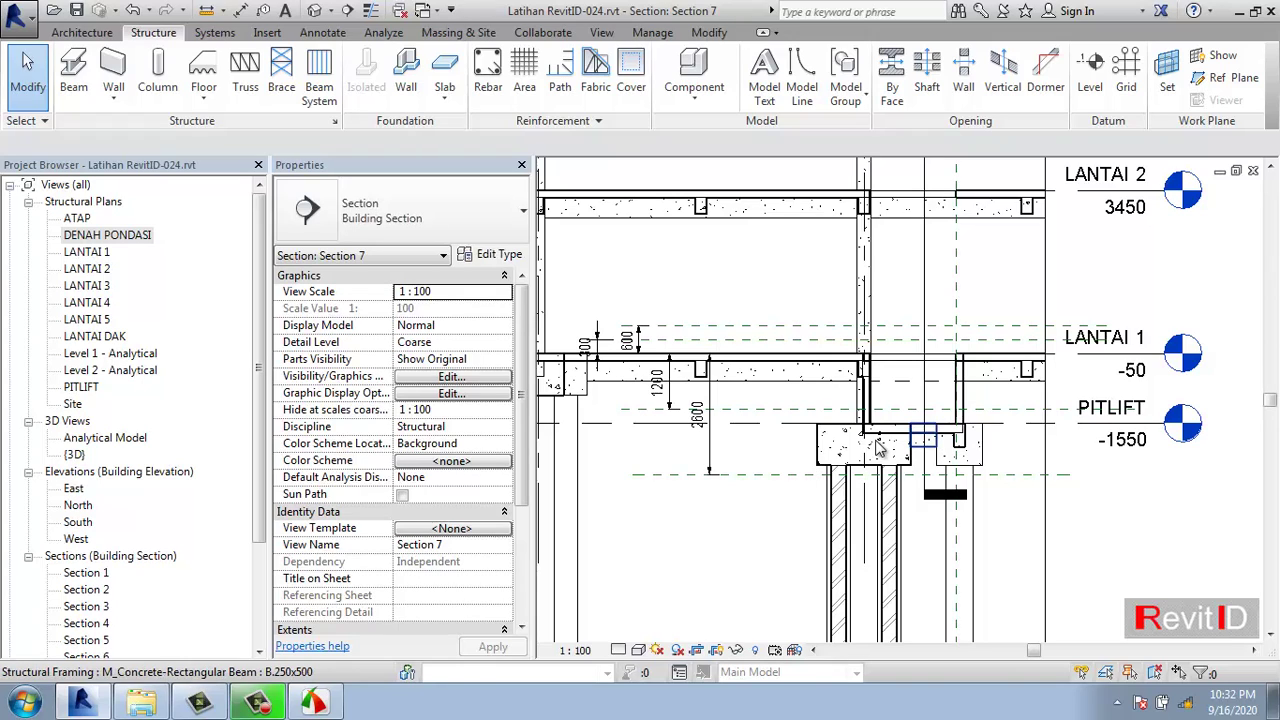
double_click(129, 238)
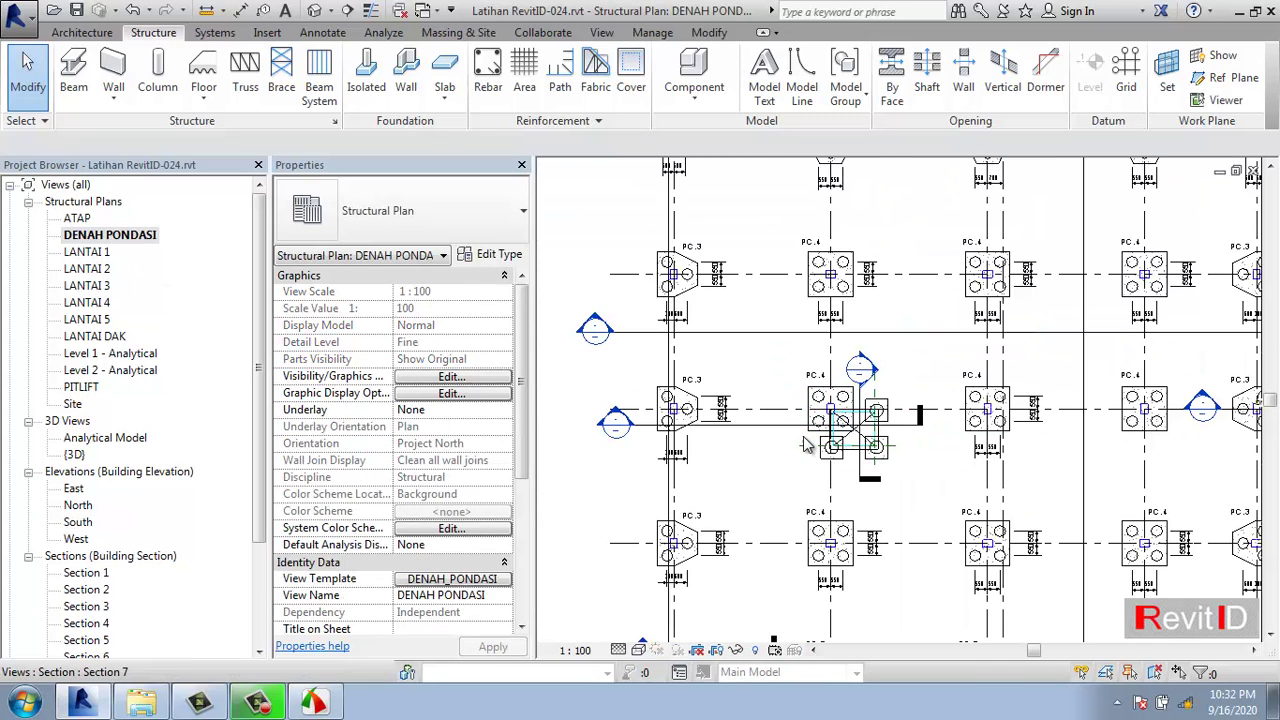
- Tag the upper single-pile cap of the lift pit, beside the PC.4 cap, without a leader
scroll(818, 430, "up", 1)
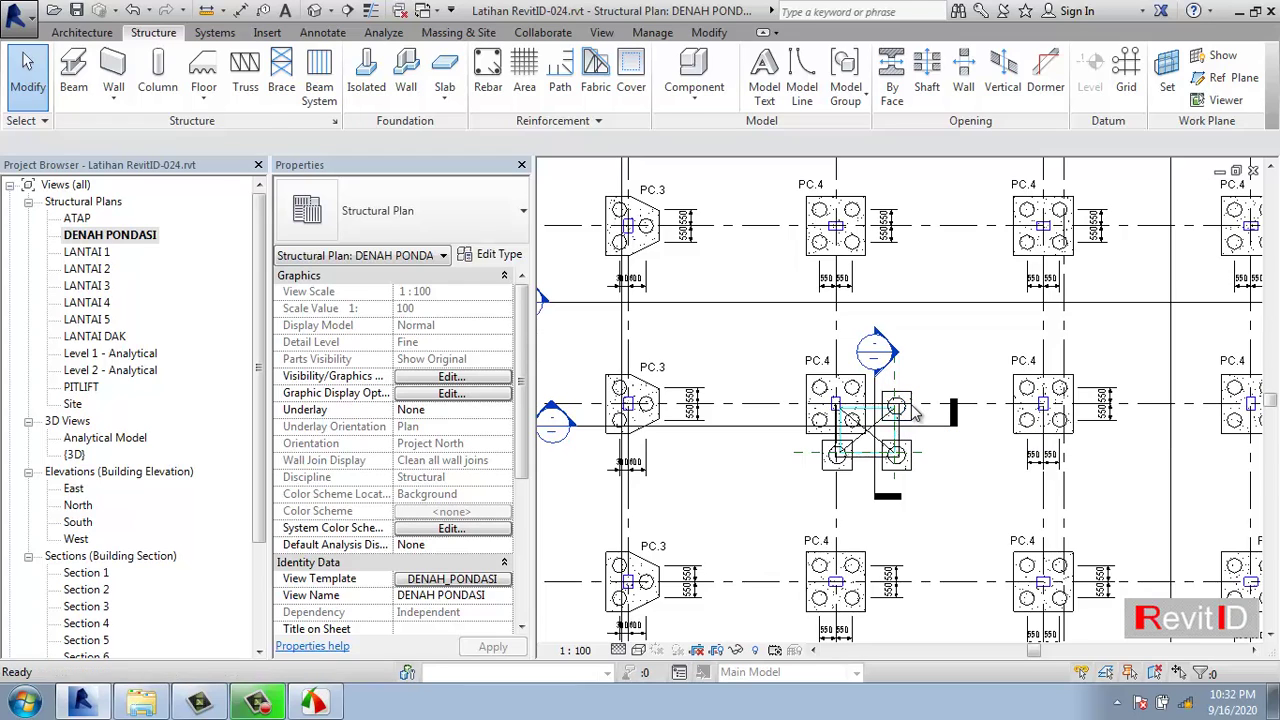
key("t")
key("g")
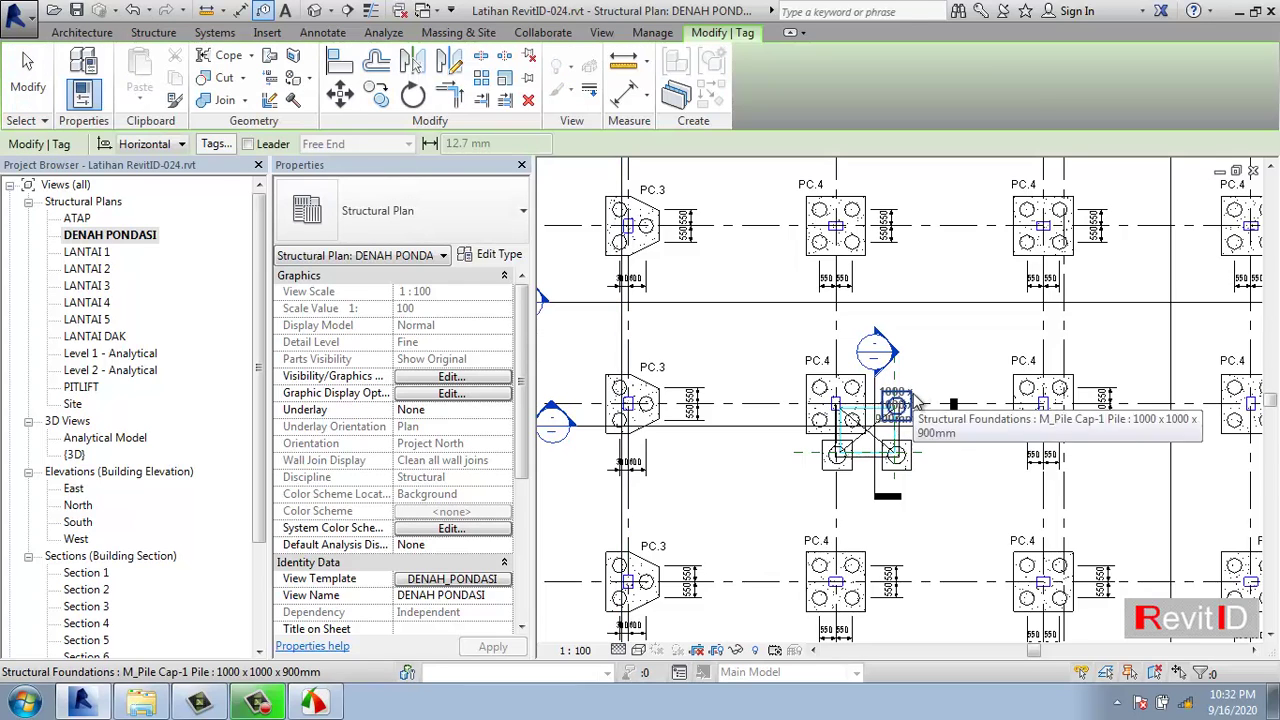
left_click(913, 403)
key("Escape")
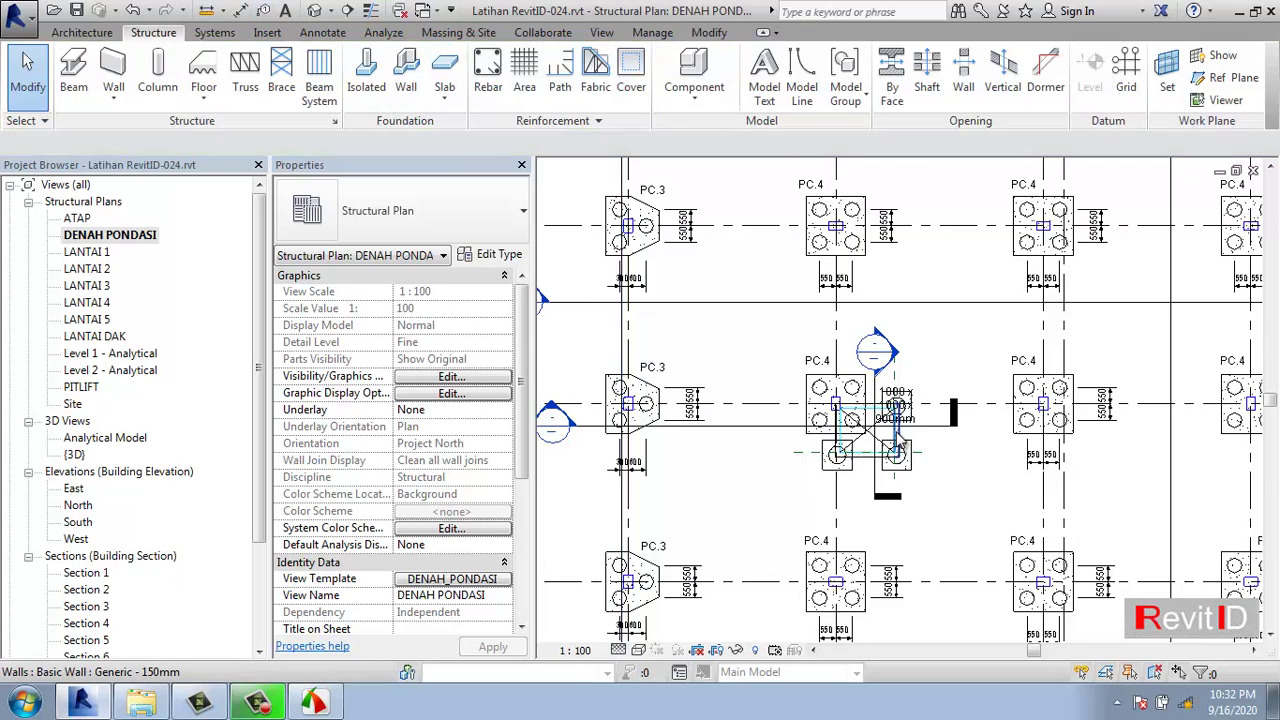
- Rename the M_Pile Cap-1 Pile type of the lift pit caps as PC.1
scroll(930, 403, "up", 3)
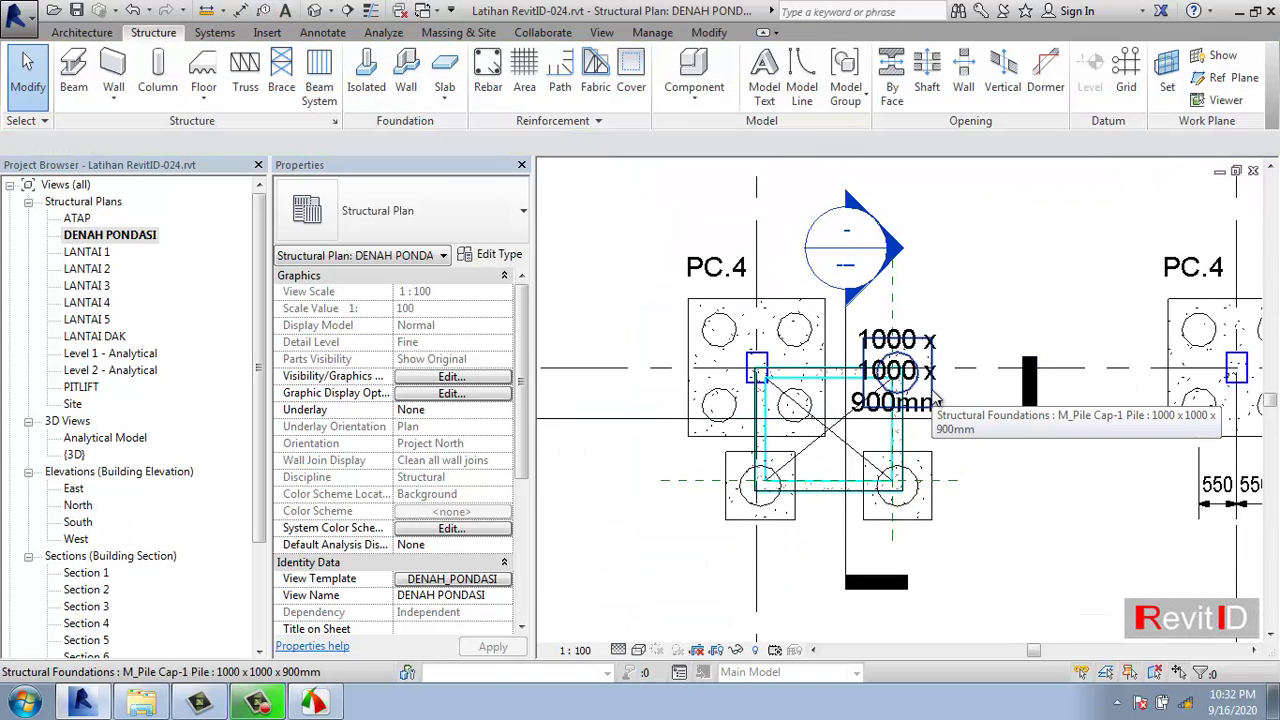
left_click(936, 401)
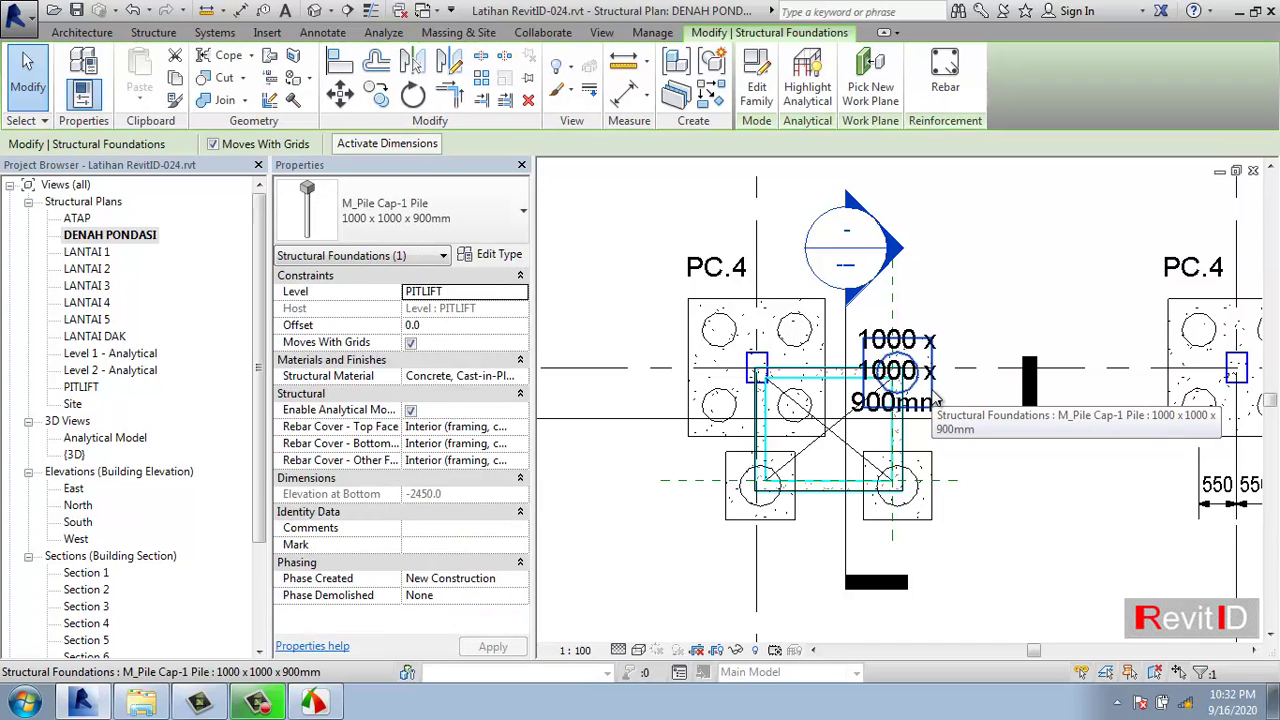
key("Escape")
left_click(932, 457)
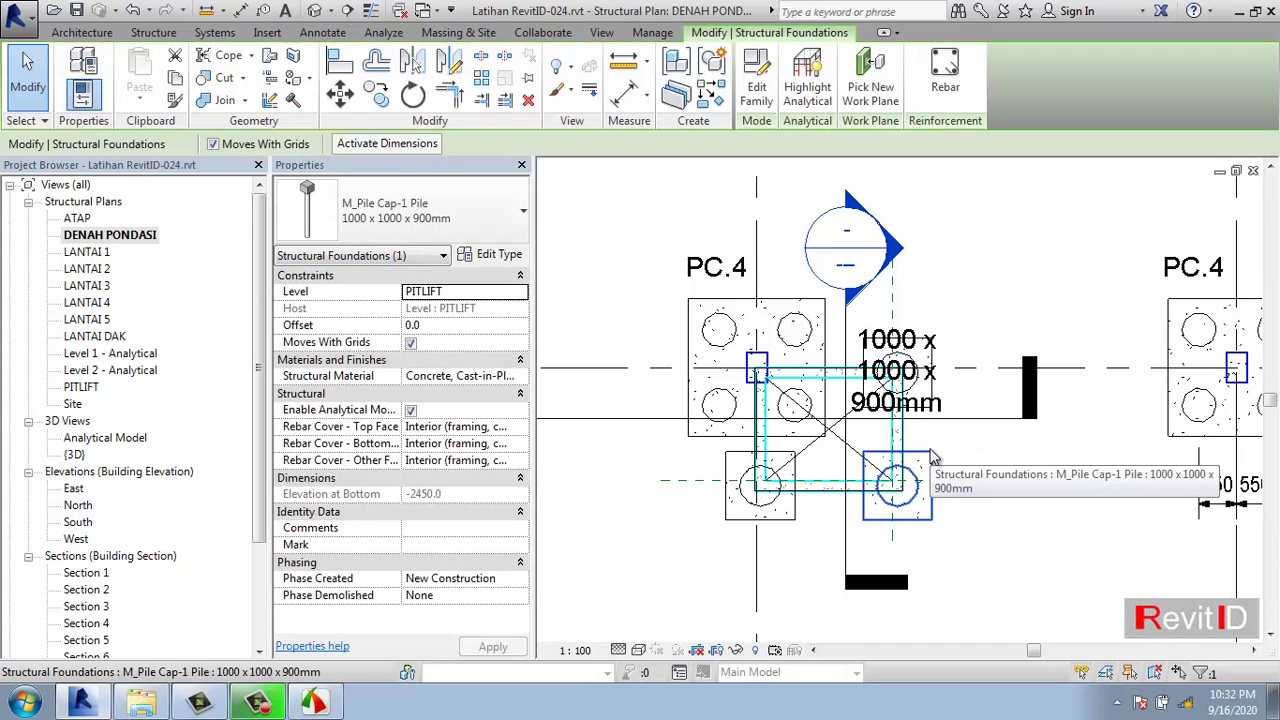
left_click(500, 254)
left_click(762, 136)
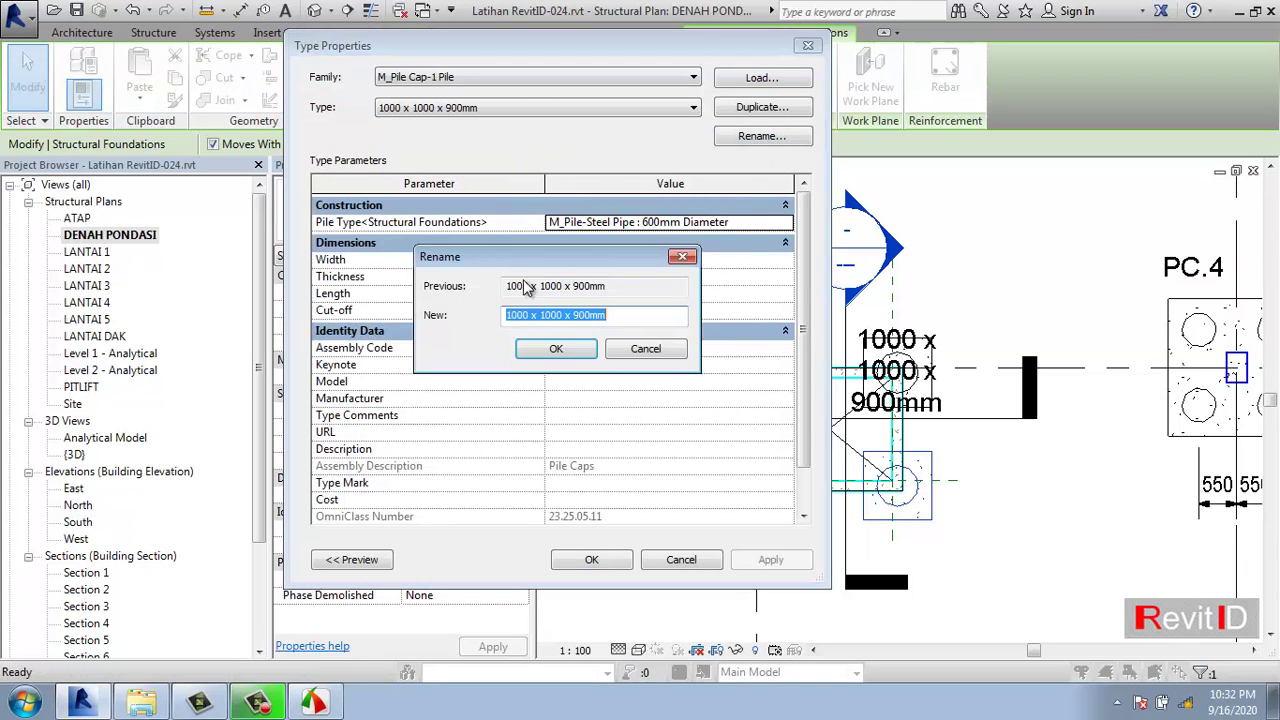
type("PC.1")
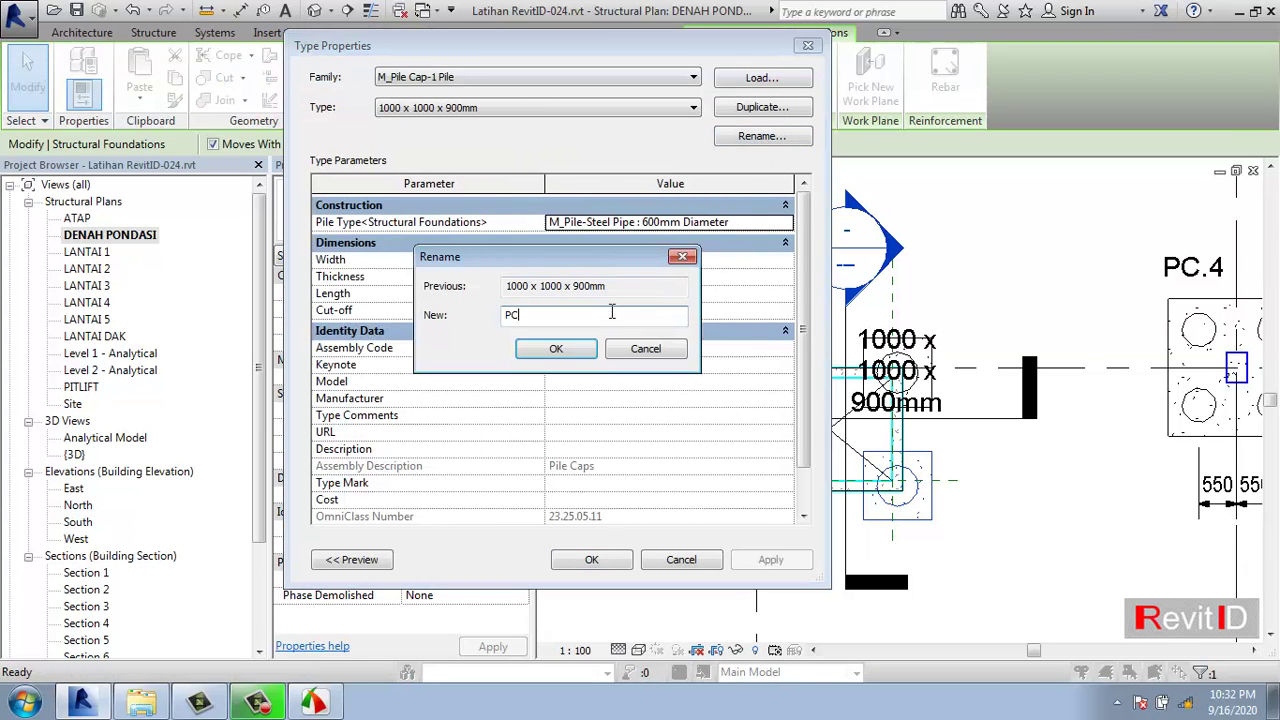
left_click(556, 348)
left_click(592, 560)
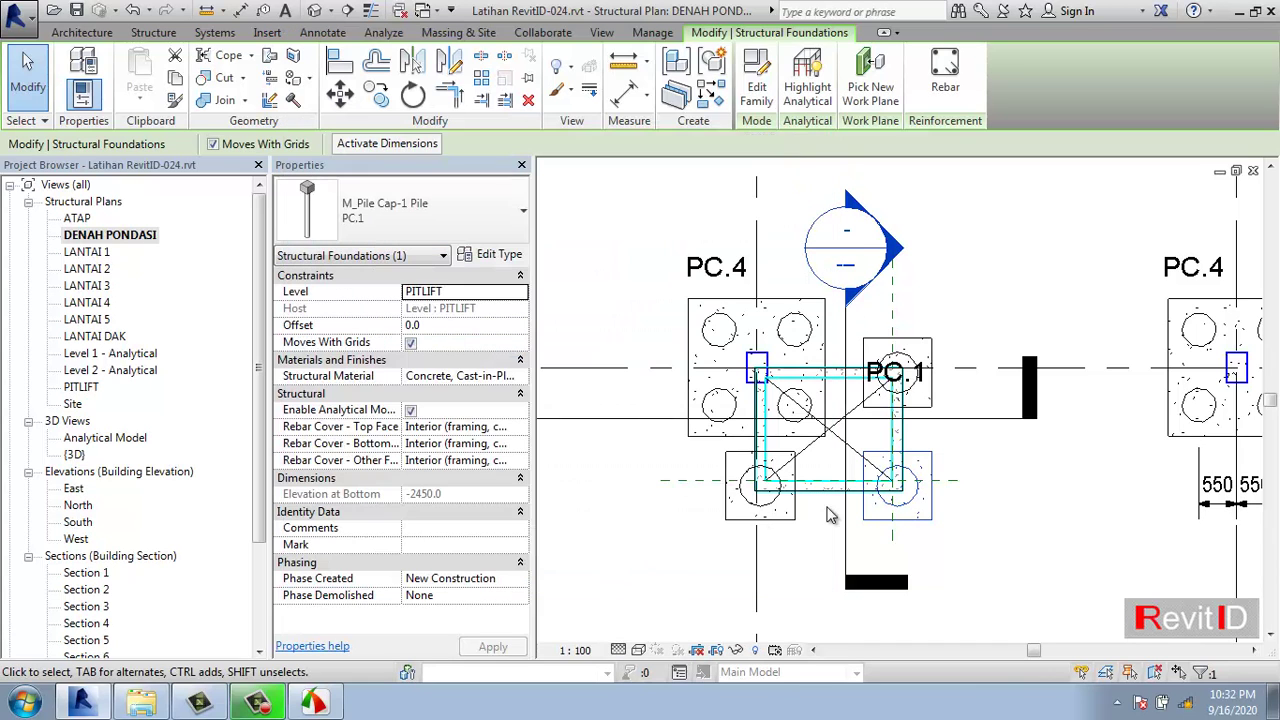
left_click(986, 446)
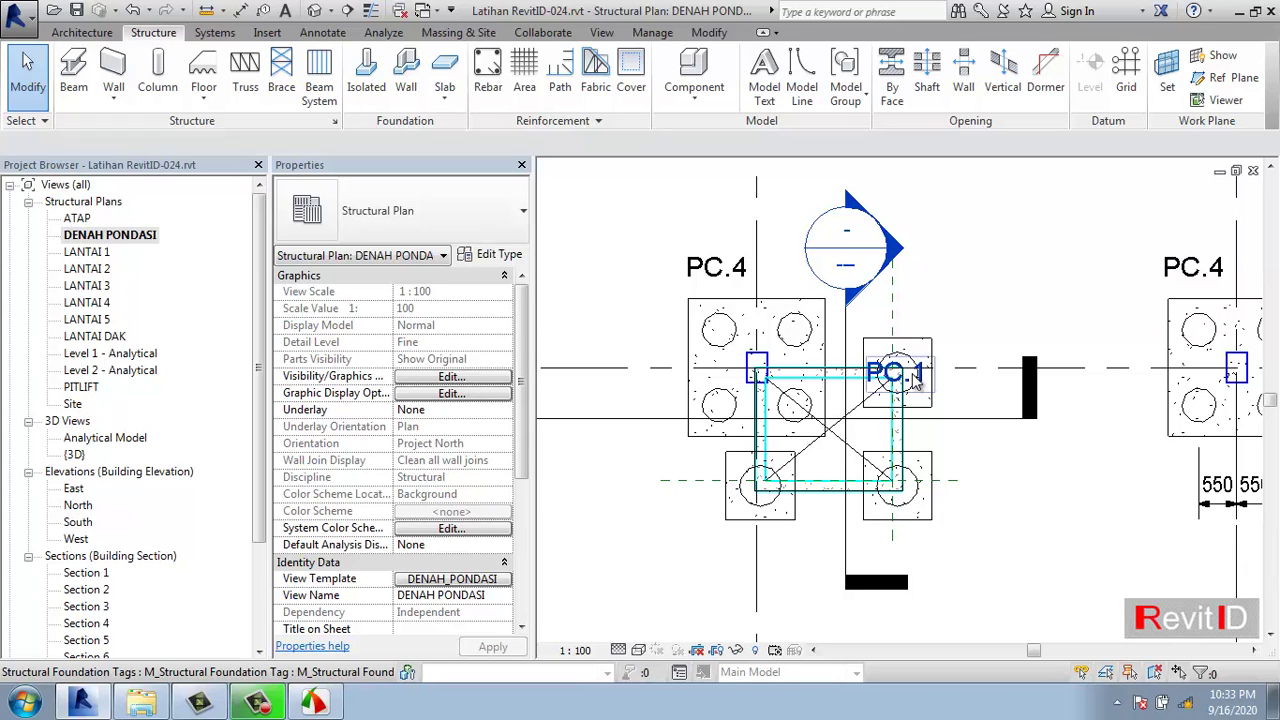
- Move the PC.1 tag off the upper lift pit cap so it sits just above the cap
left_click(913, 378)
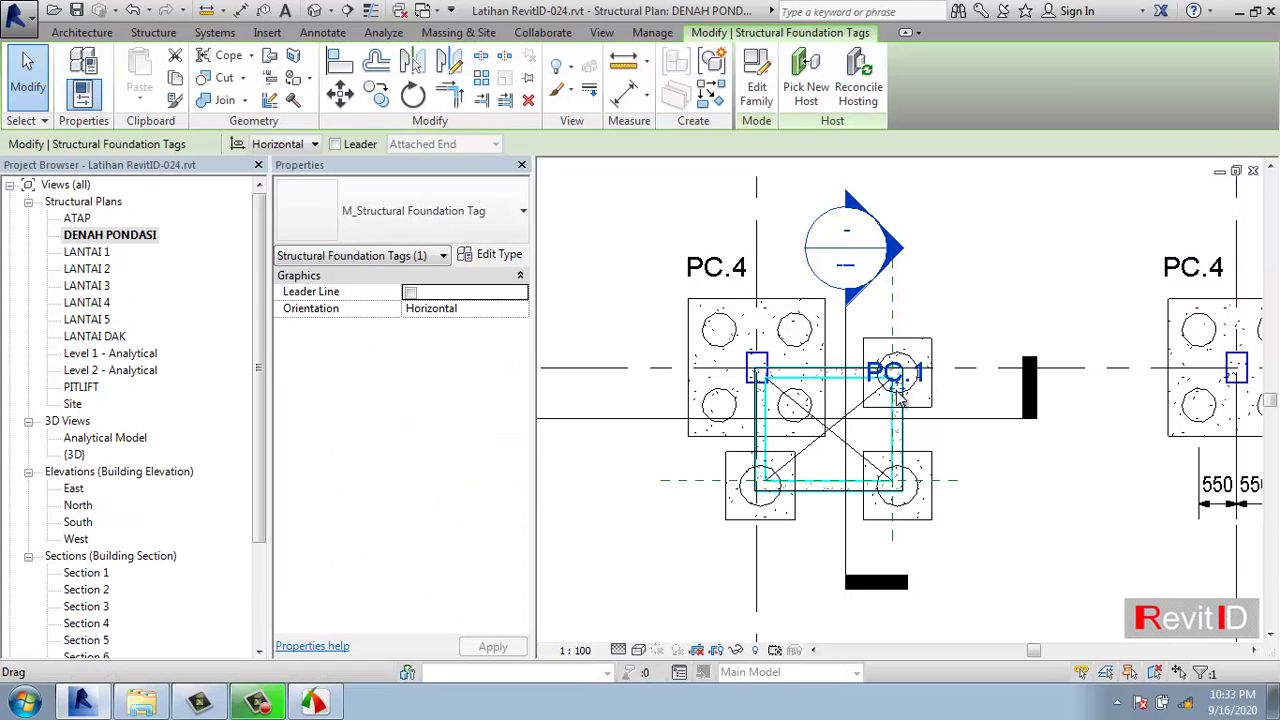
left_click_drag(900, 393, 922, 334)
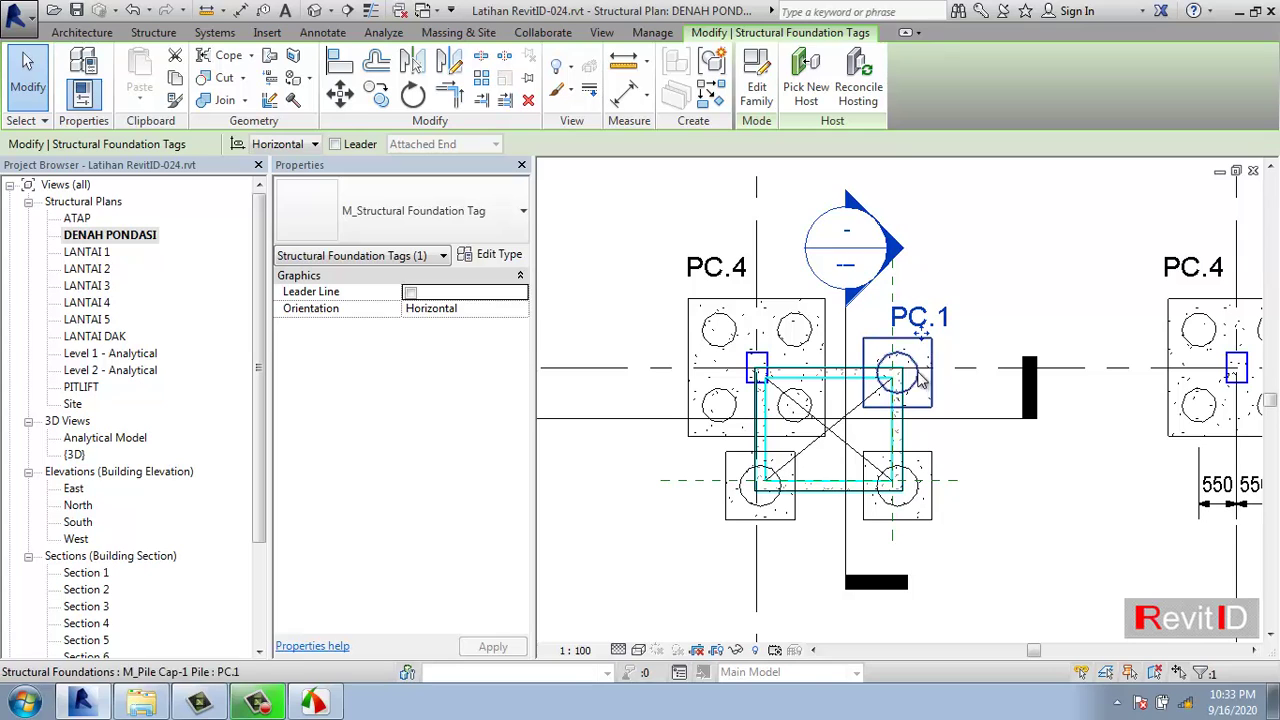
key("Escape")
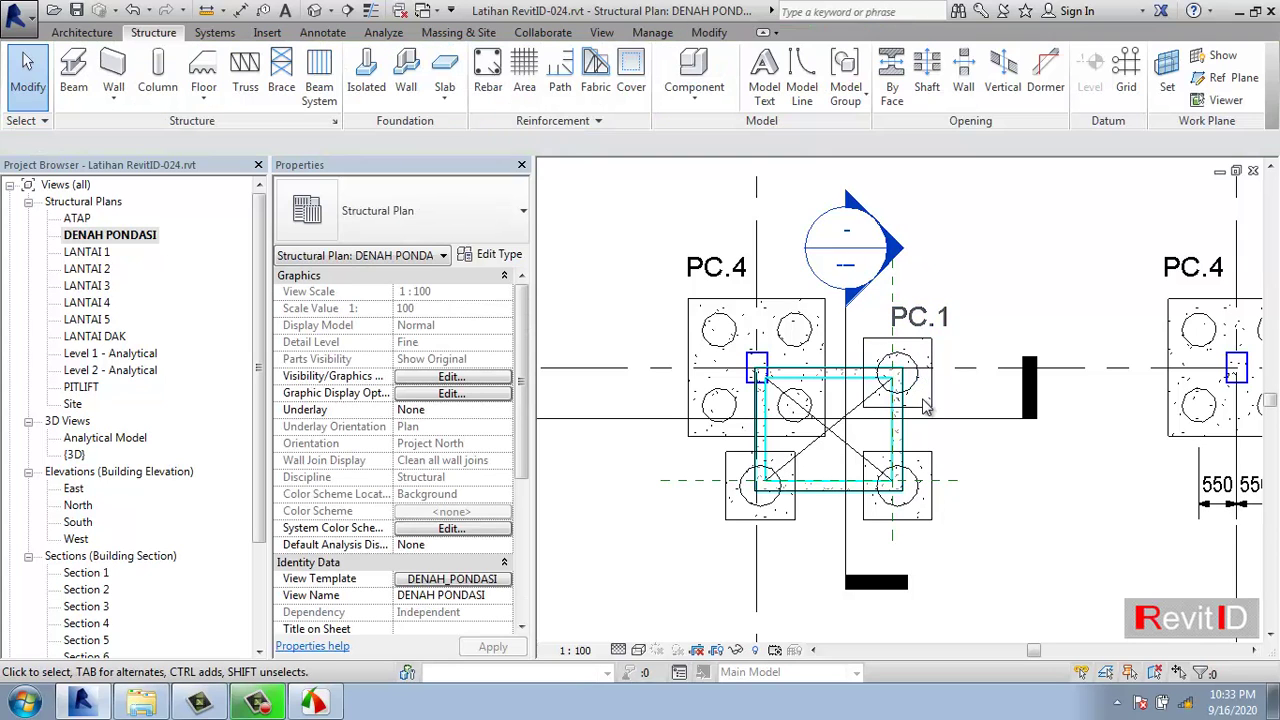
- Tag the two lower lift pit caps as PC.1, placing one tag above the right cap and the other below the left cap
key("t")
key("g")
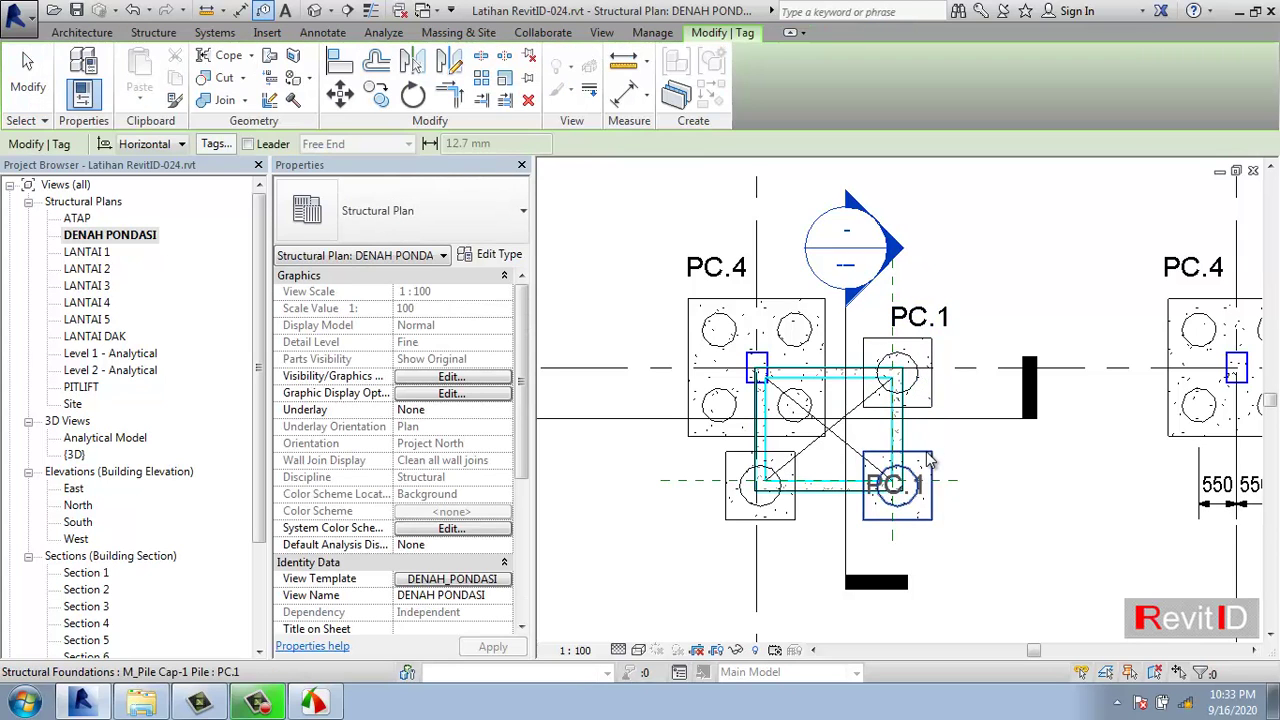
left_click(926, 481)
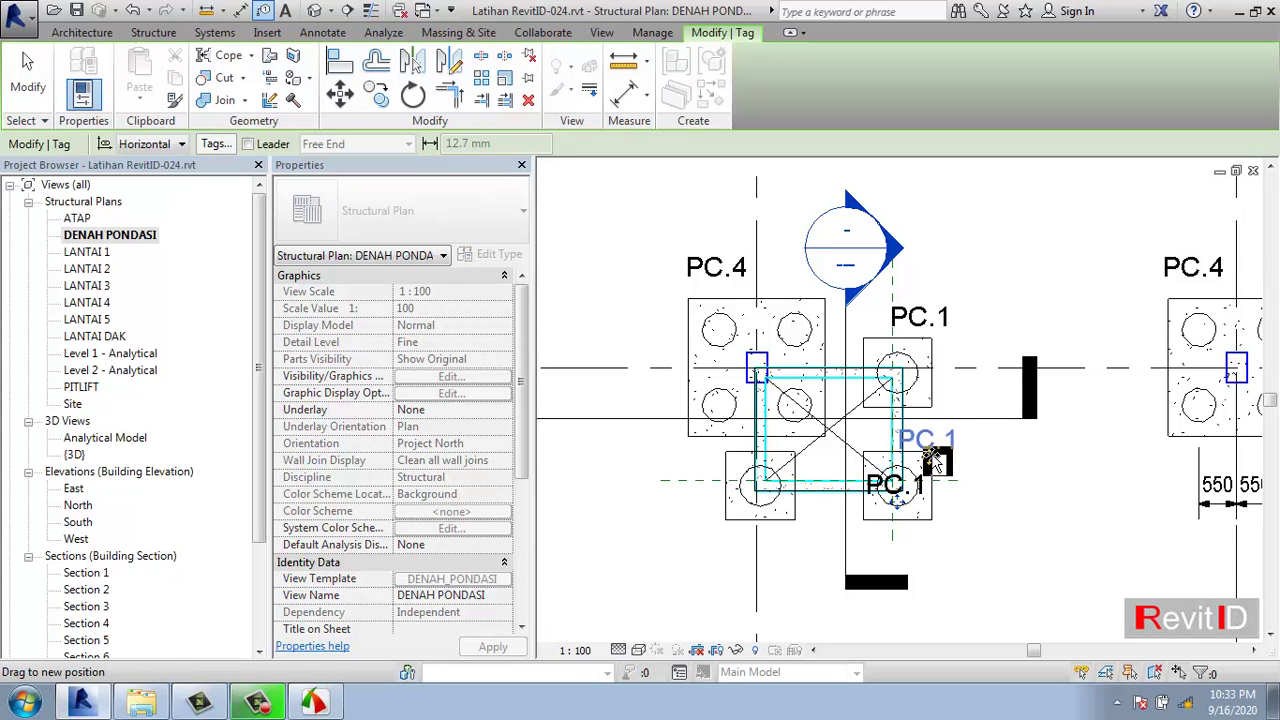
left_click(770, 512)
left_click_drag(763, 508, 728, 567)
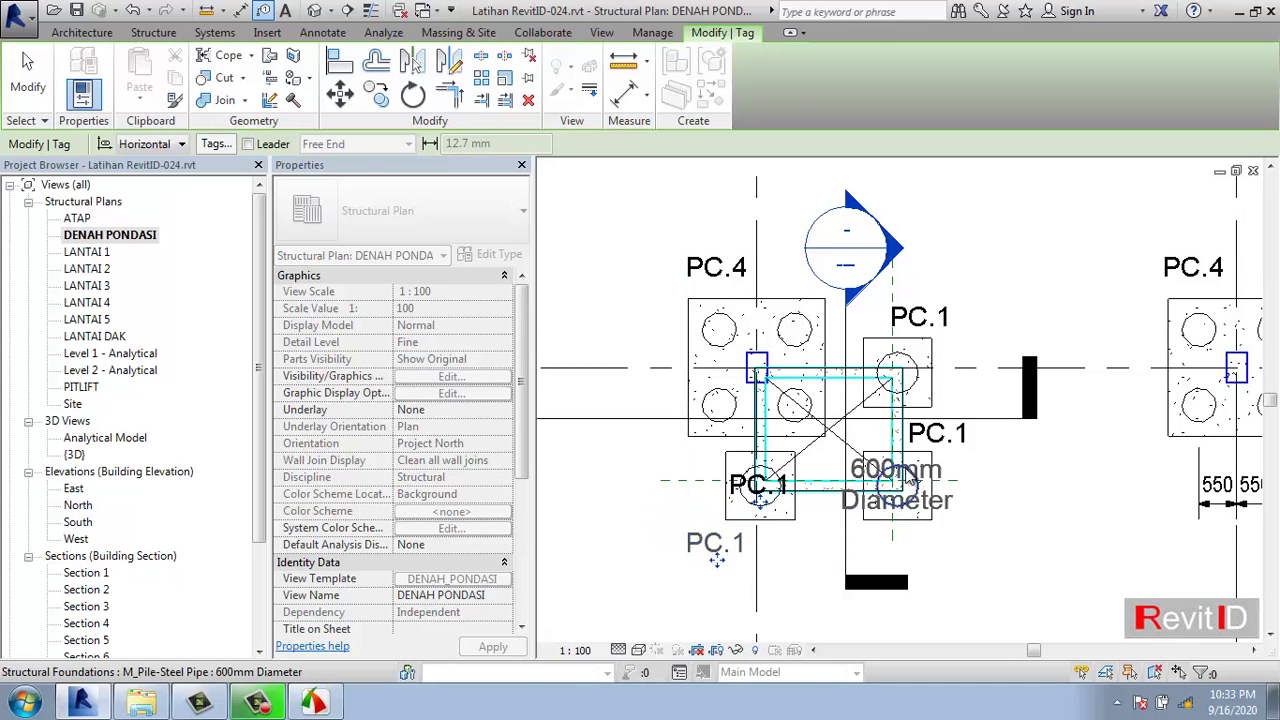
left_click(971, 346)
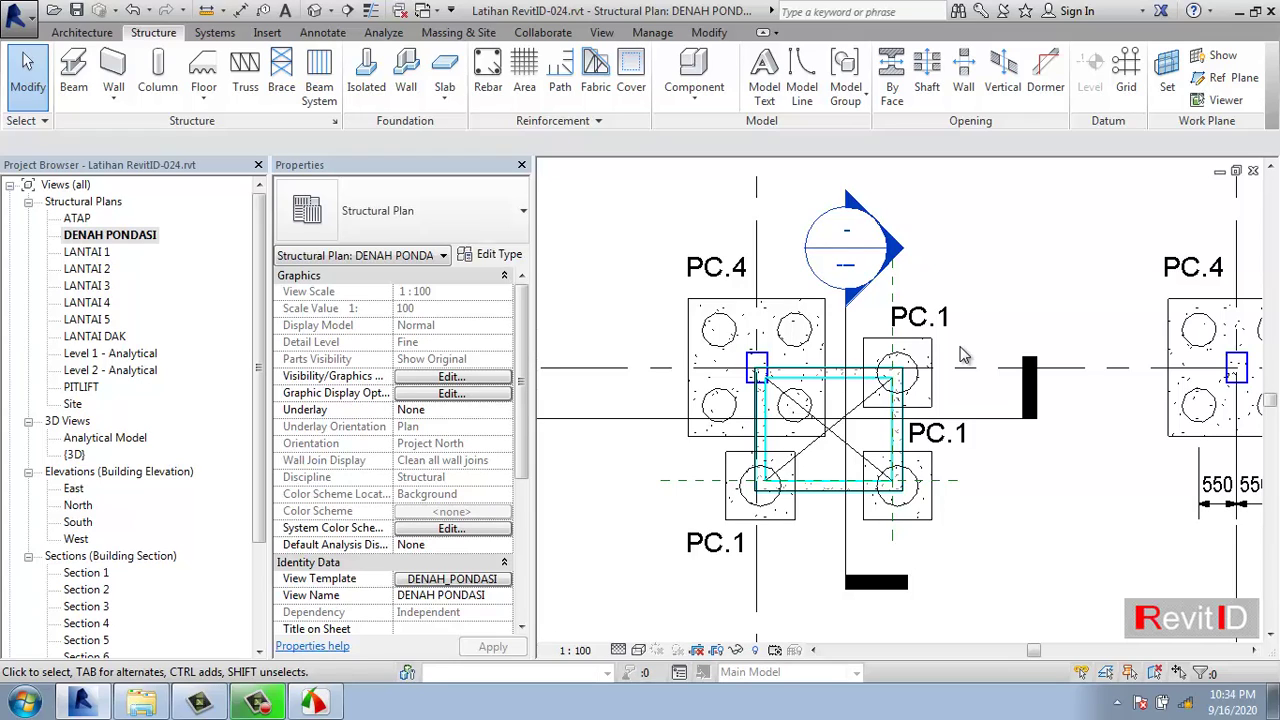
- Dimension the vertical offsets of the upper and lower right PC.1 caps from grid C, placing both dimensions to the right of the lift pit
left_click(240, 10)
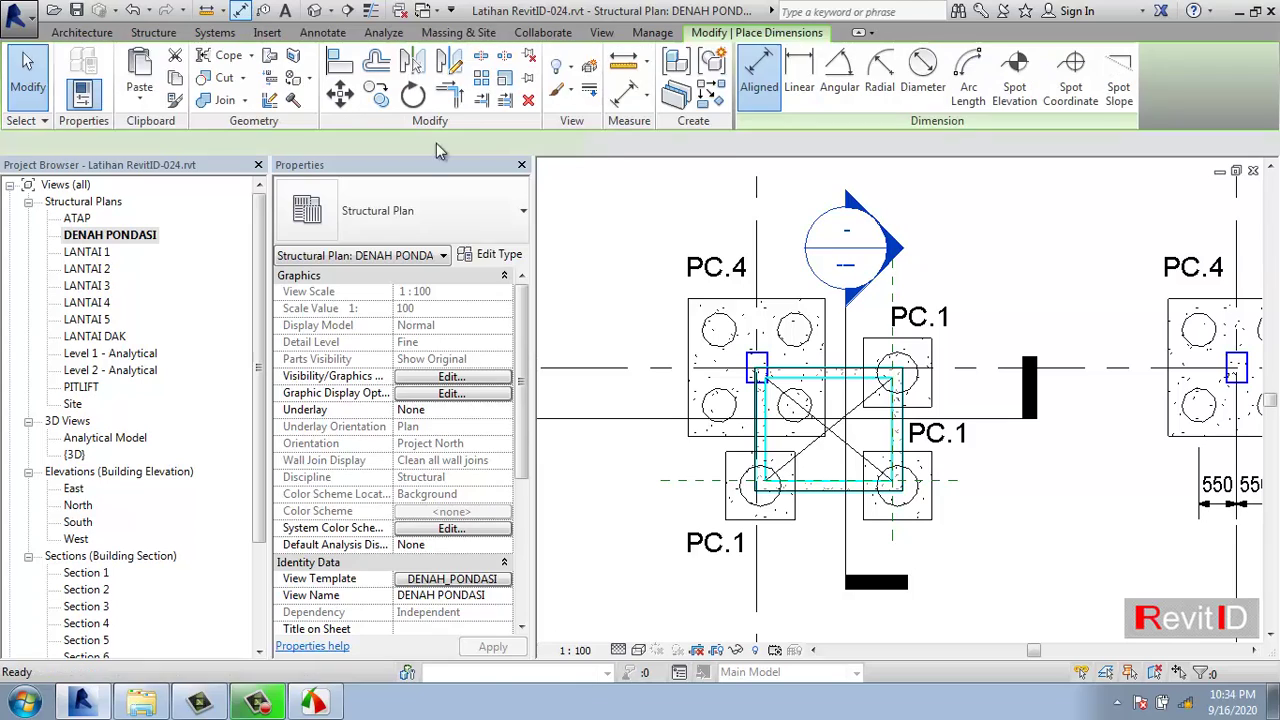
left_click(930, 392)
left_click(986, 370)
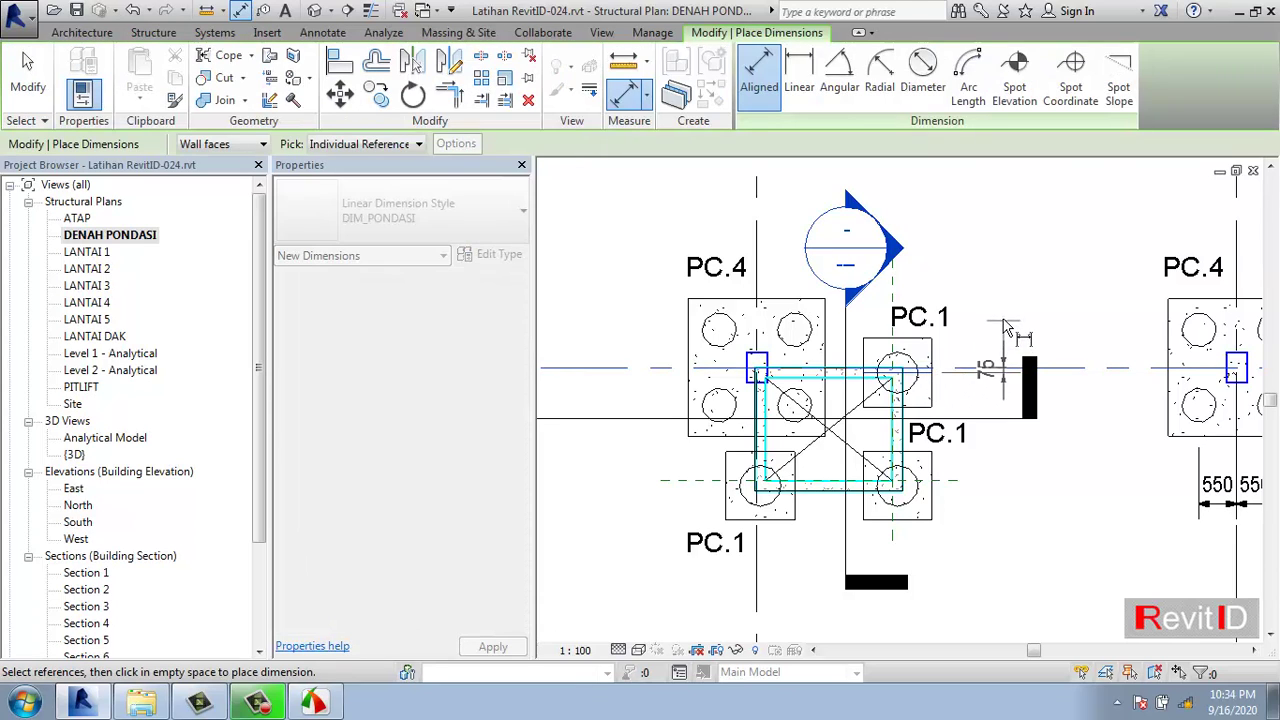
left_click(985, 372)
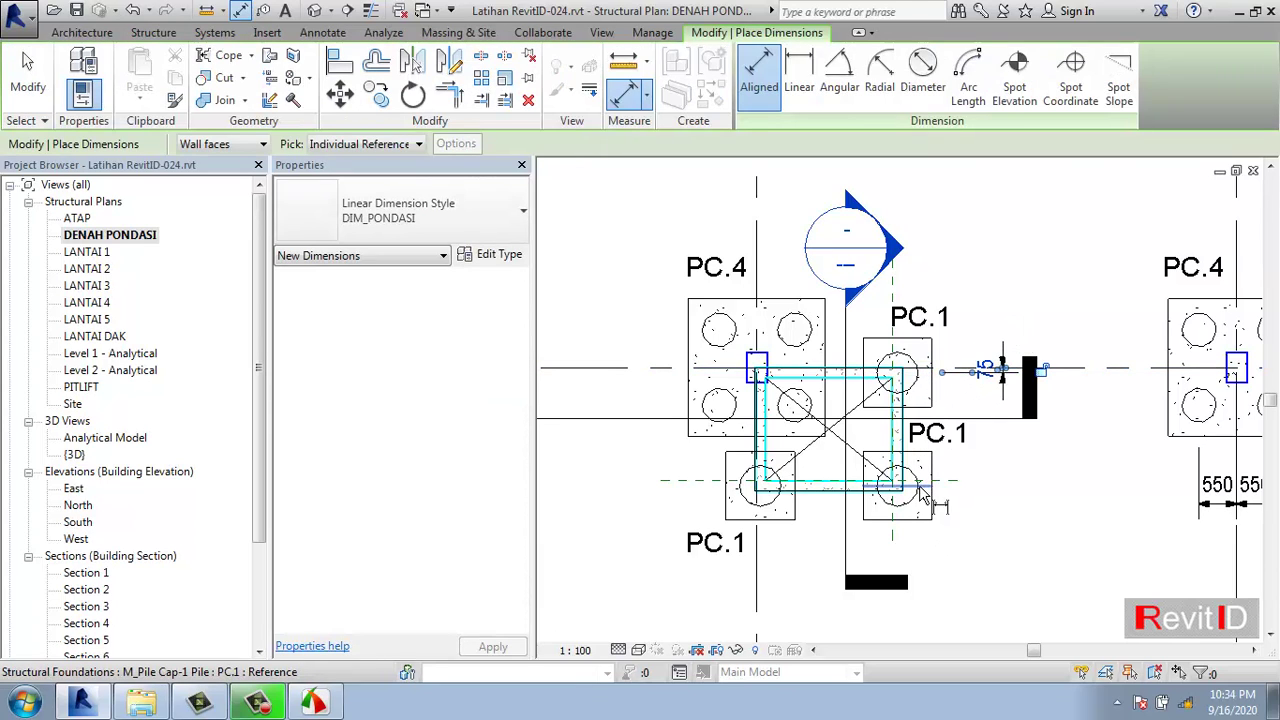
left_click(951, 481)
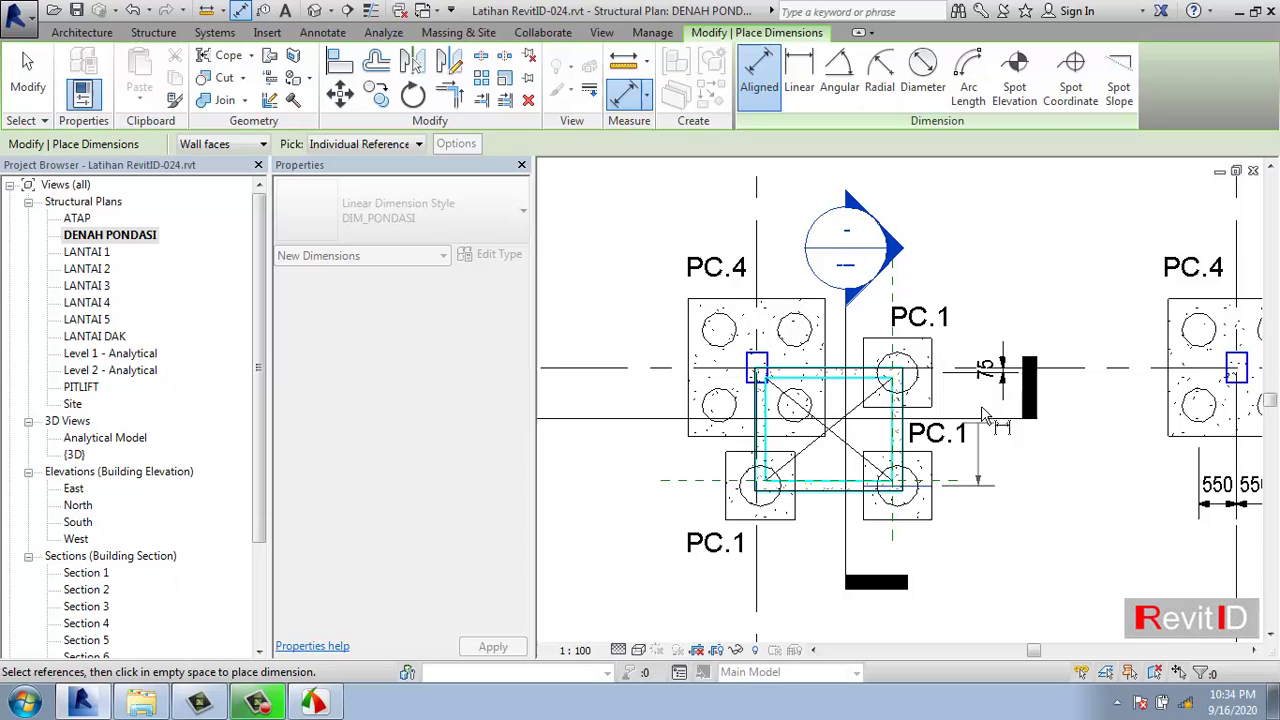
left_click(1064, 369)
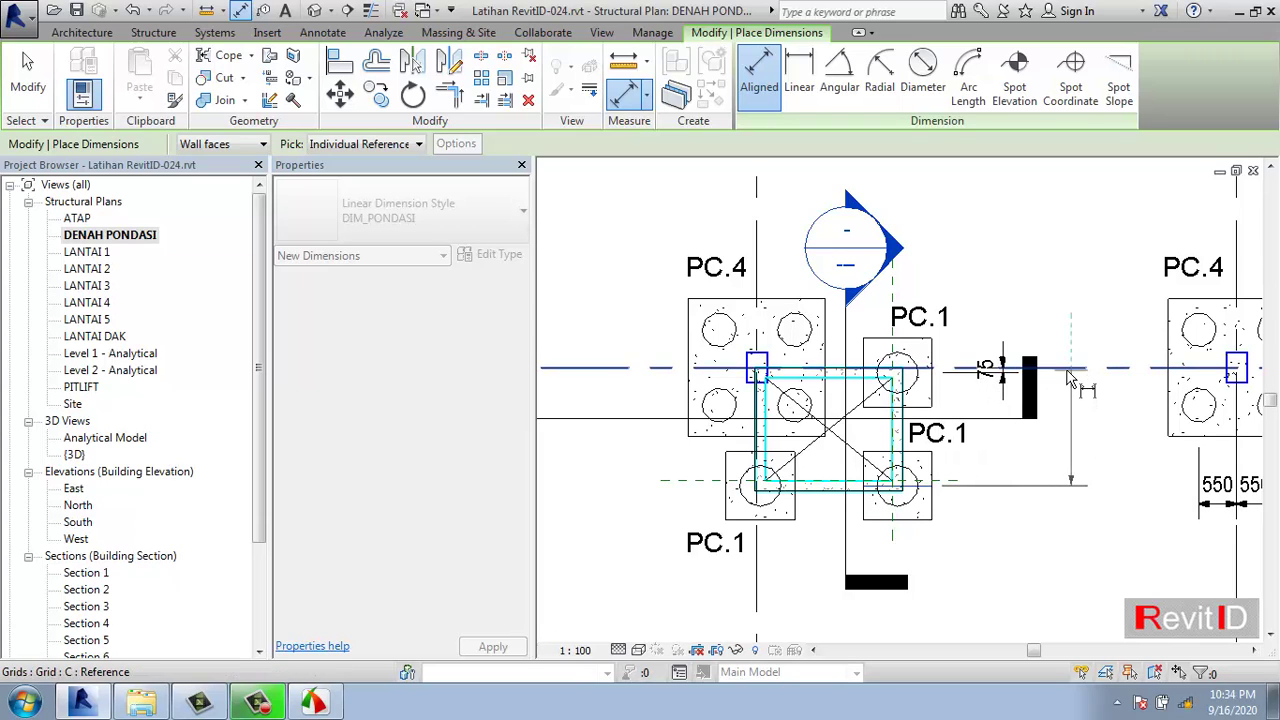
left_click(1066, 420)
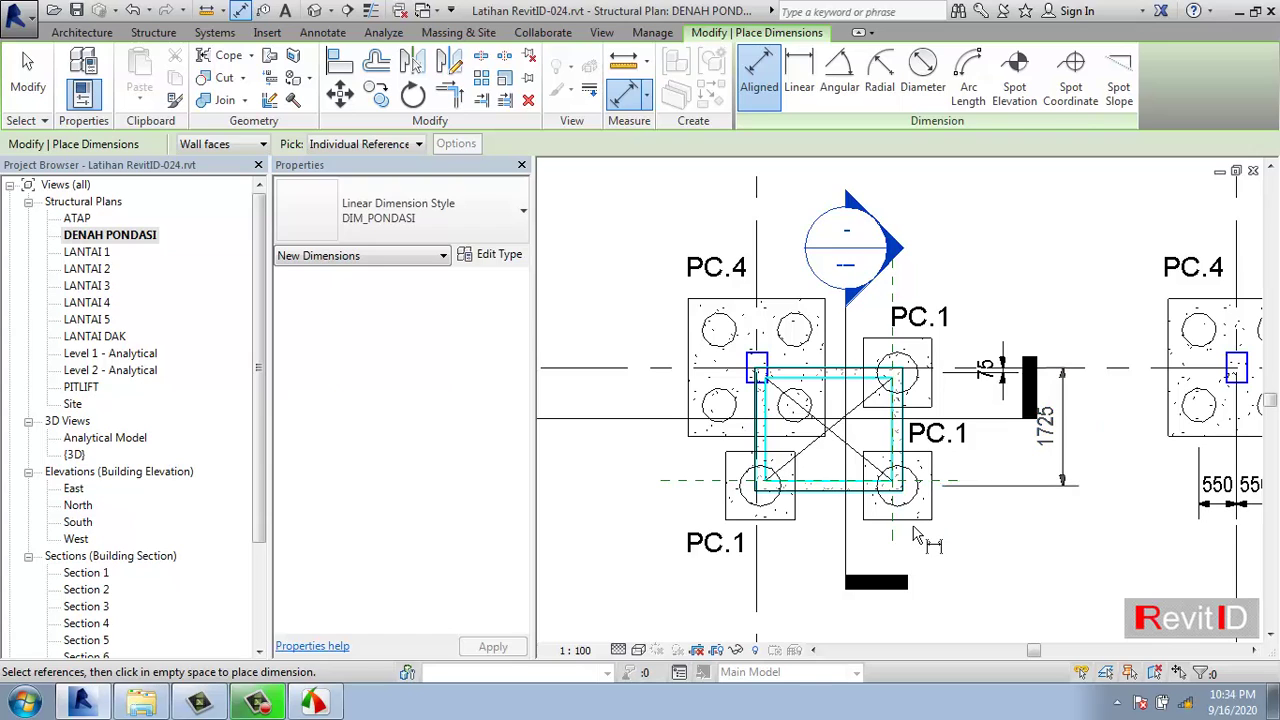
- Dimension the horizontal offsets of the two lower PC.1 caps from the vertical grid line, placing both dimensions below the lift pit
left_click(905, 518)
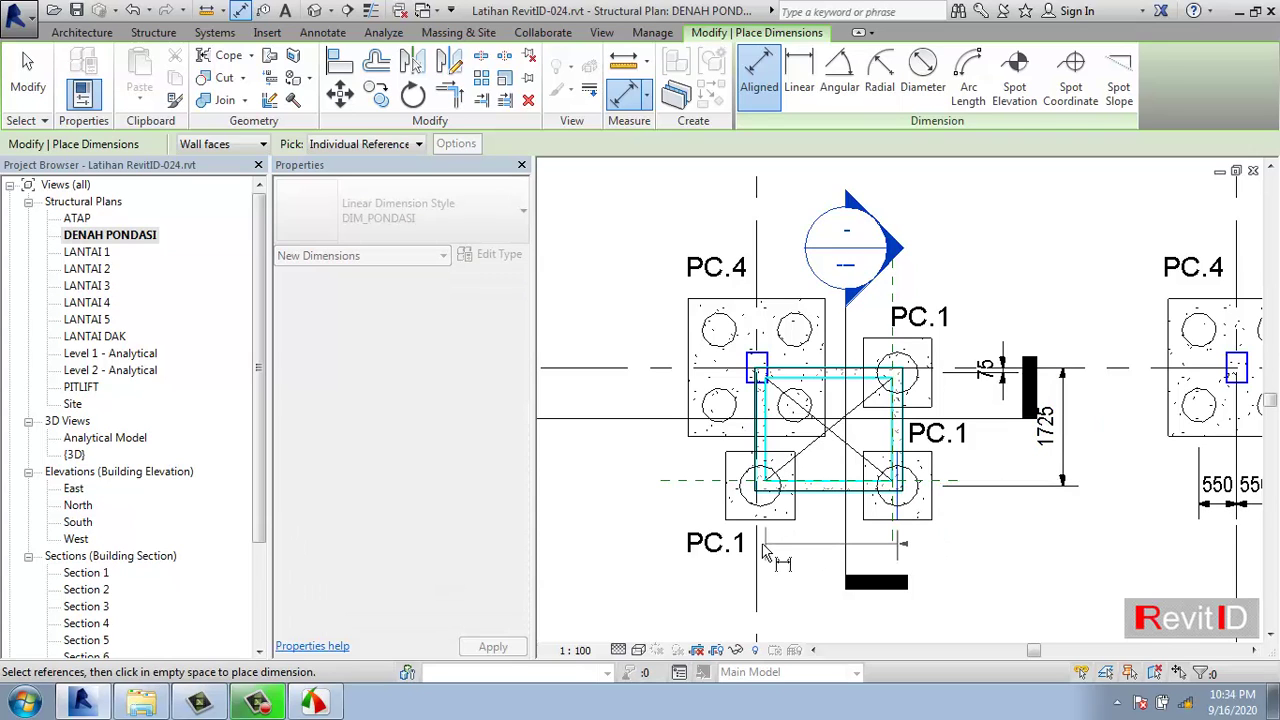
middle_click_drag(856, 477, 889, 388)
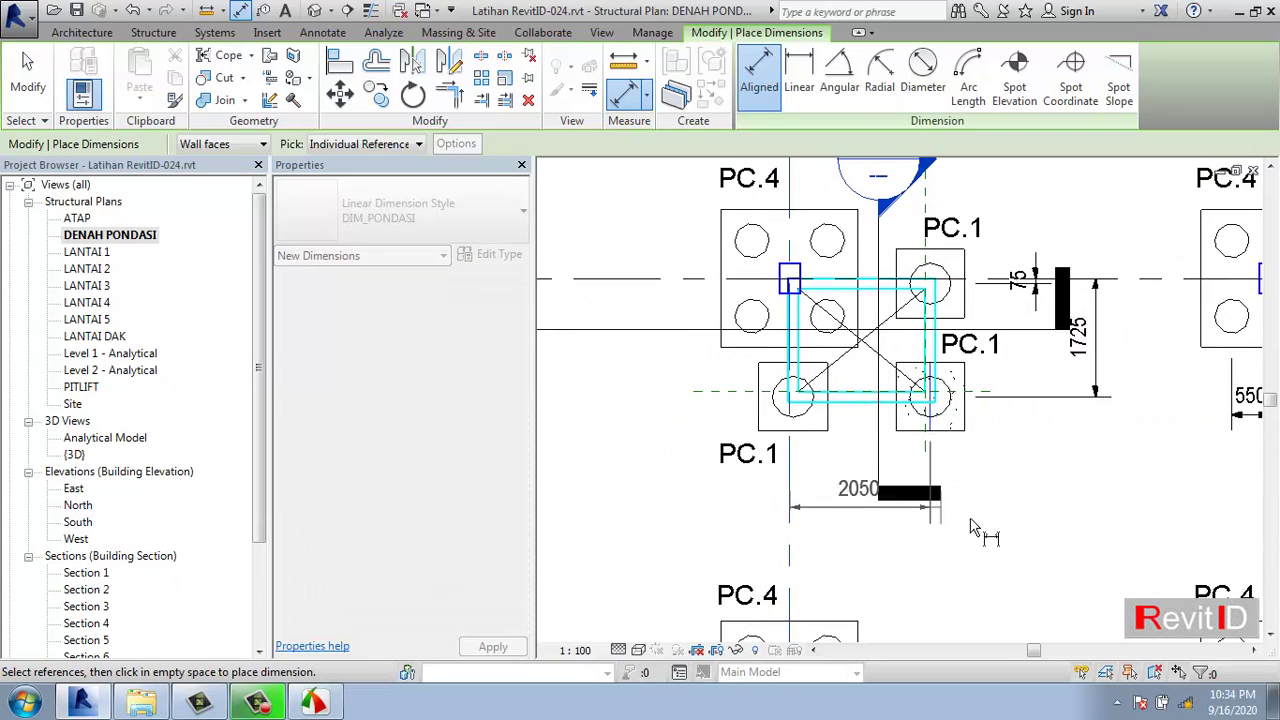
left_click(1030, 540)
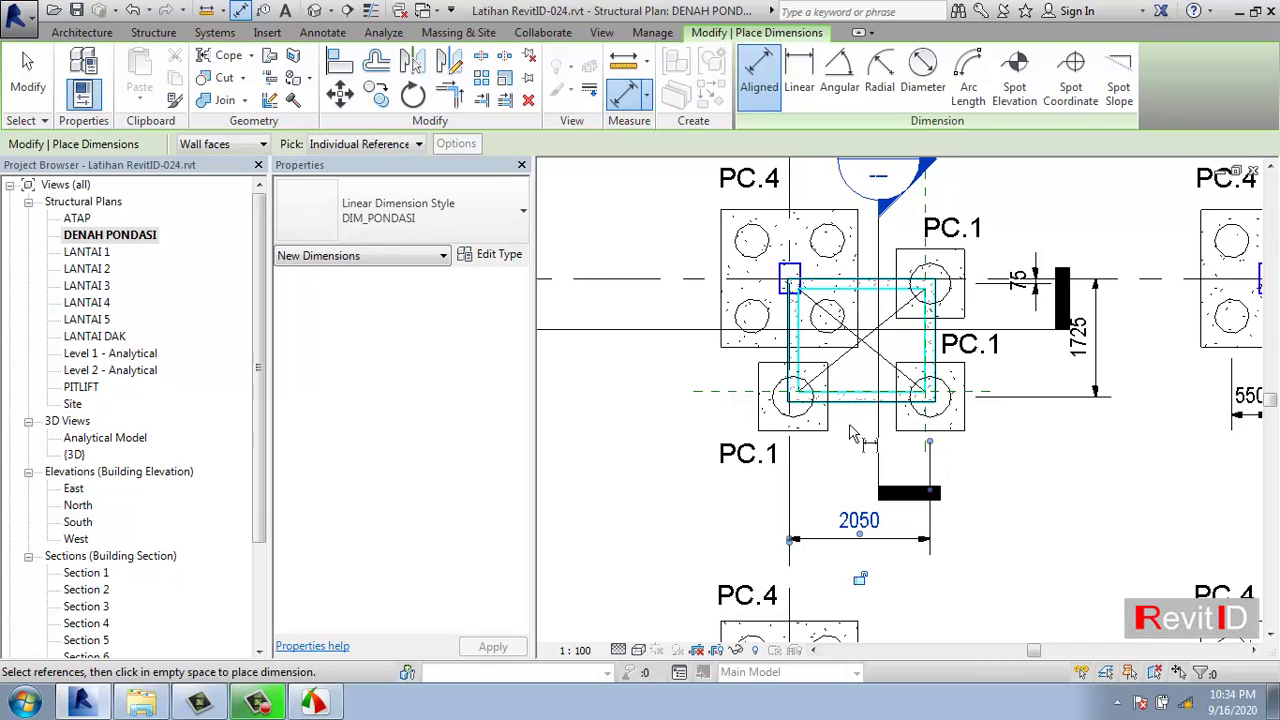
left_click(795, 420)
left_click(819, 507)
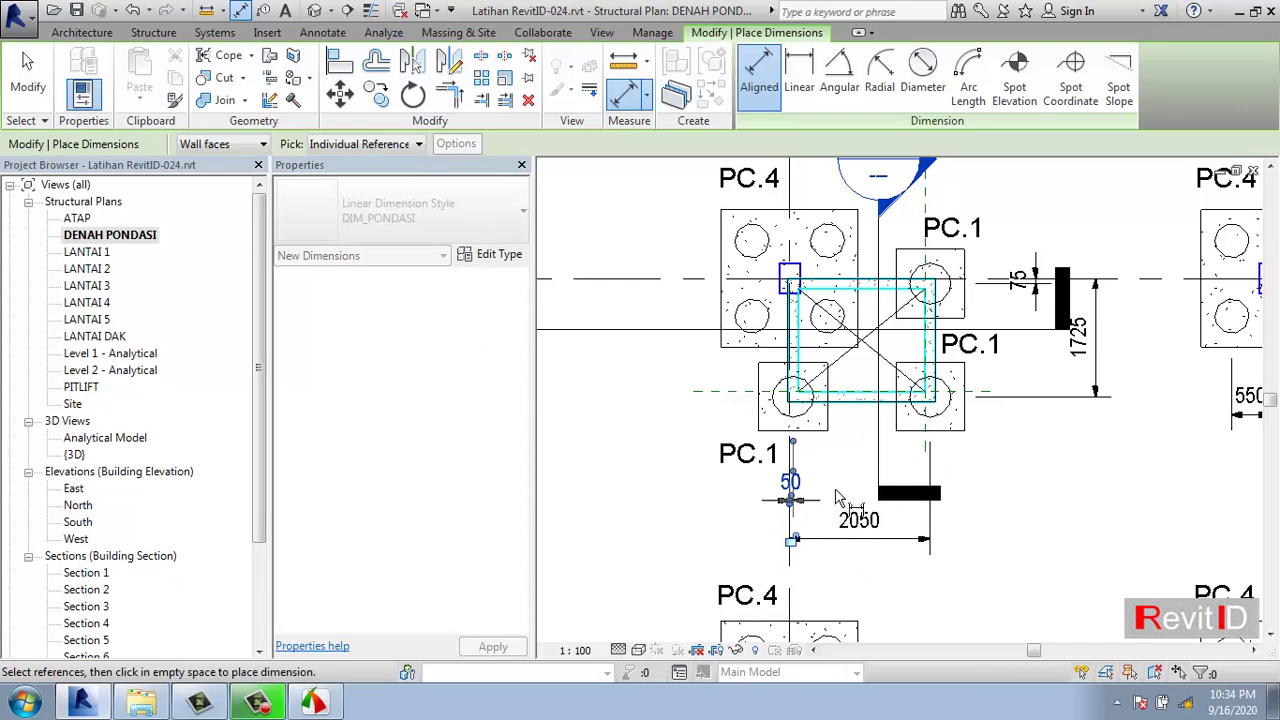
- Dimension the pile spacing of the lift pit's PC.4 cap about both grid lines, with one chain left of the cap and one above it
left_click(757, 252)
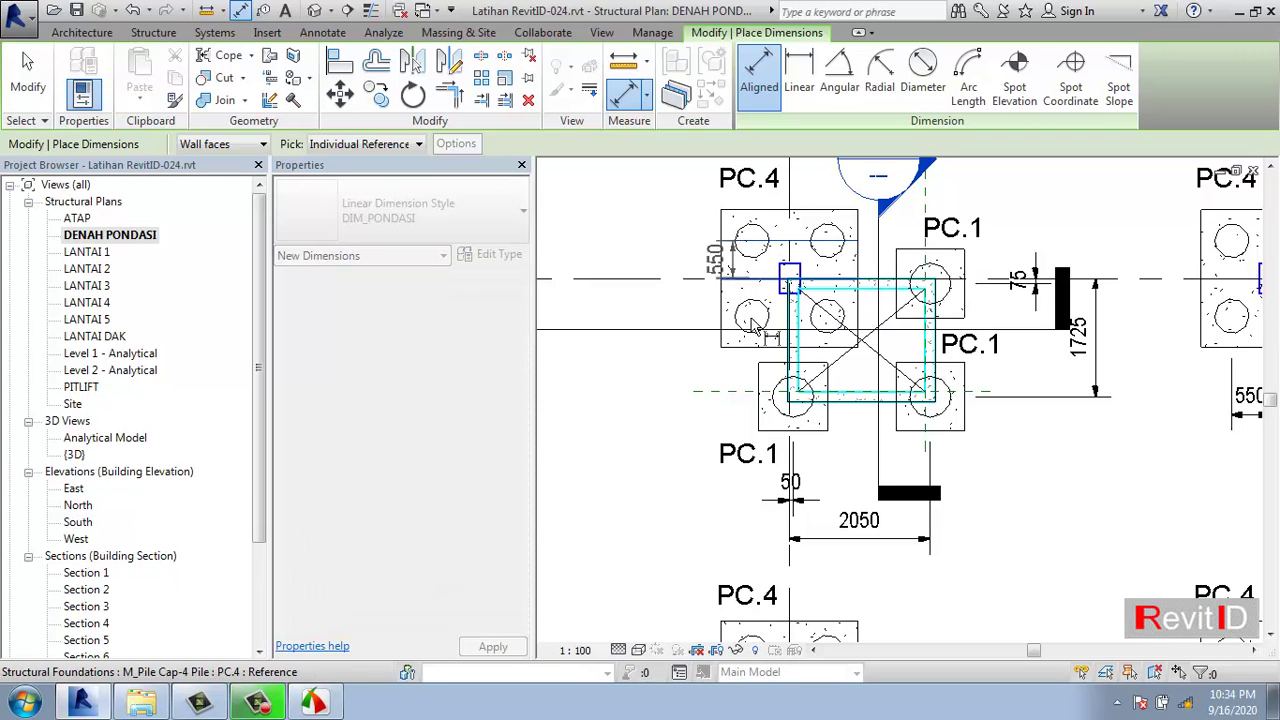
left_click(757, 318)
left_click(635, 300)
middle_click_drag(757, 251, 740, 380)
left_click(740, 380)
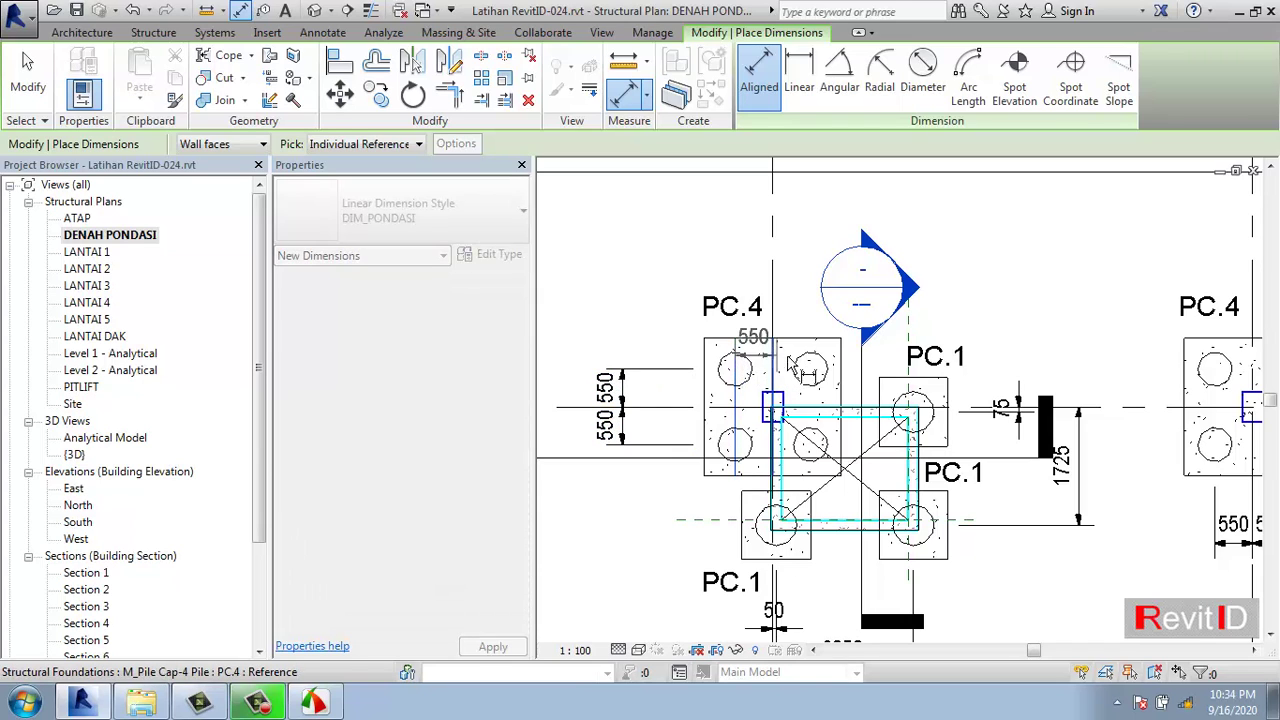
left_click(818, 373)
left_click(795, 282)
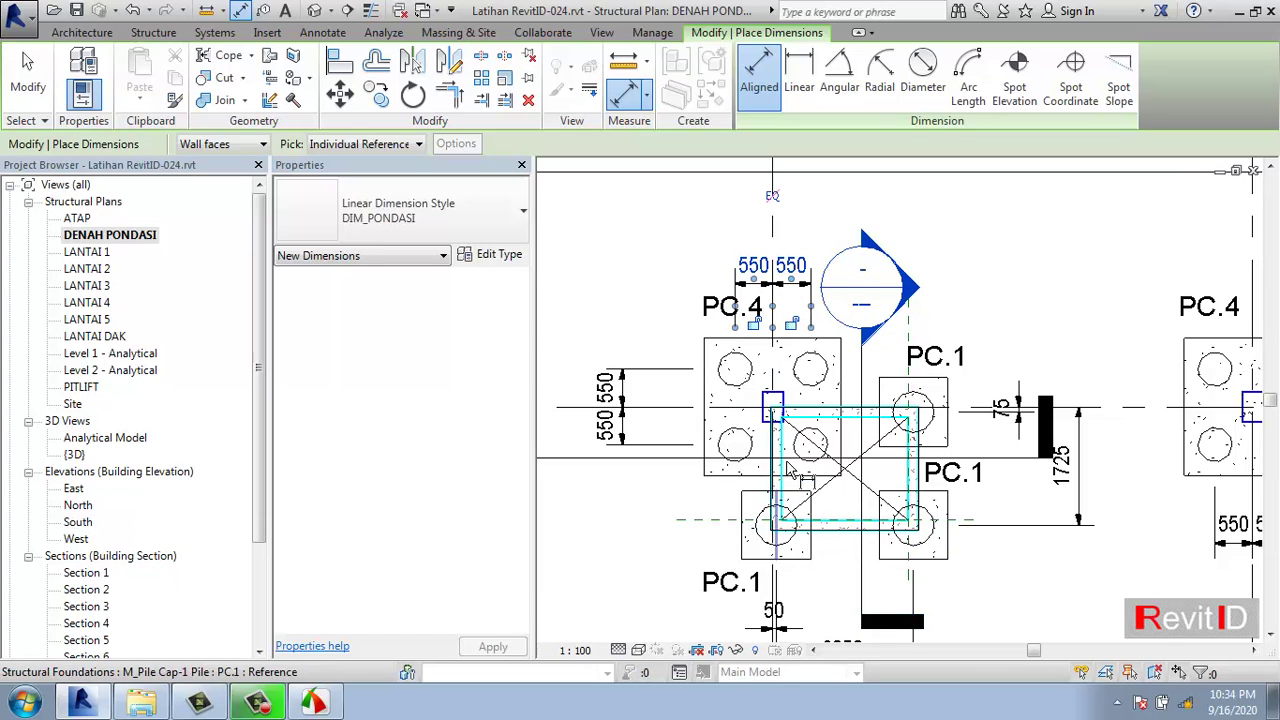
left_click(776, 392)
key("Escape")
key("Escape")
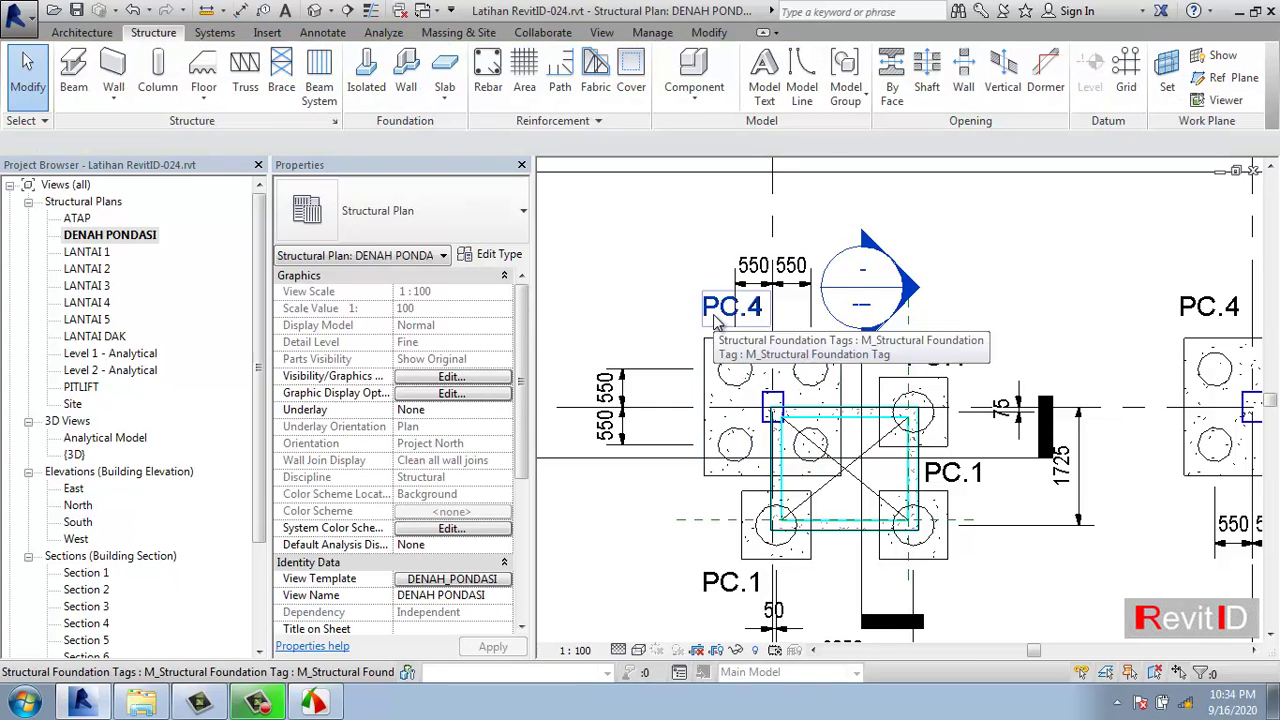
- Move the PC.4 tag beside the lift pit to the left, clear of the horizontal pile spacing dimensions
left_click(716, 318)
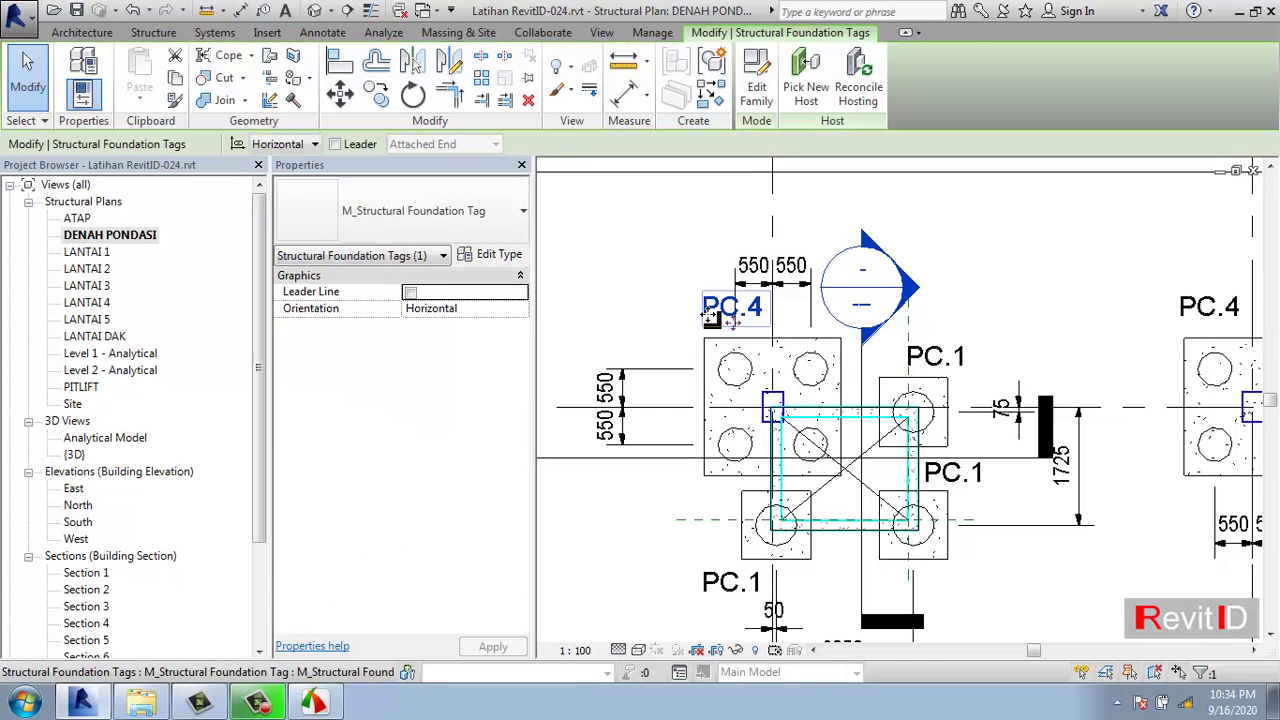
left_click_drag(710, 318, 669, 318)
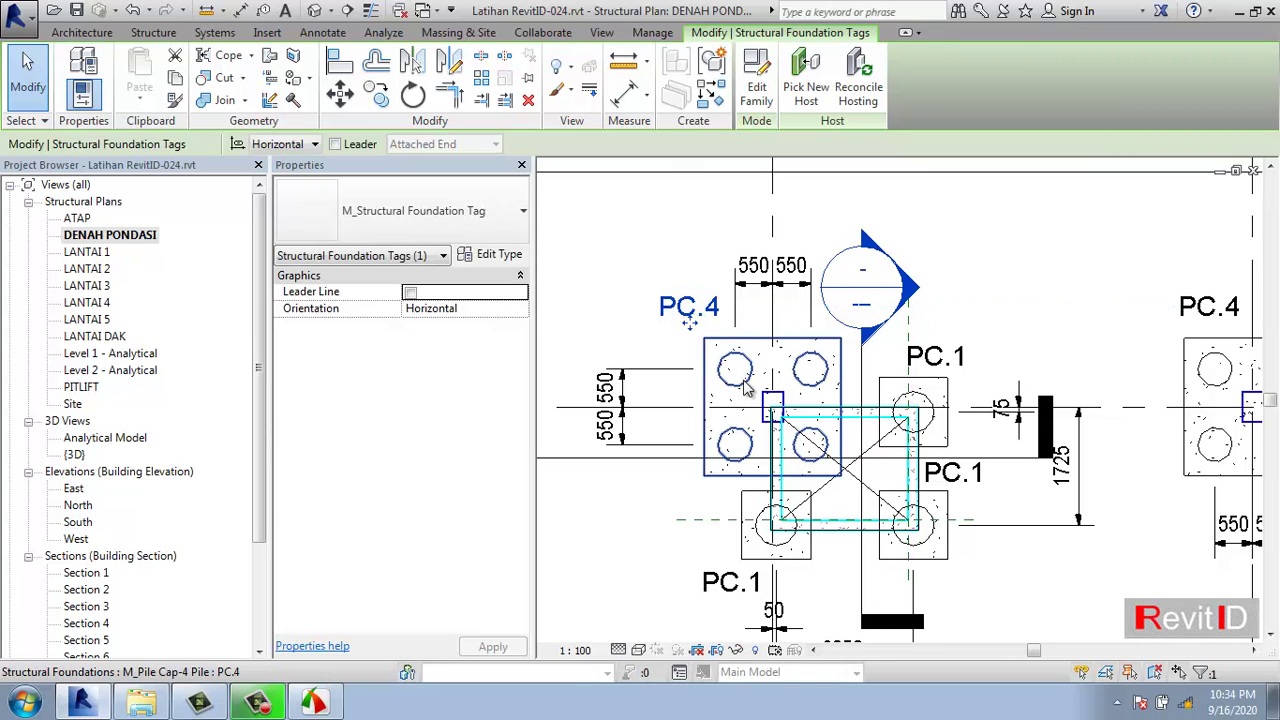
key("Escape")
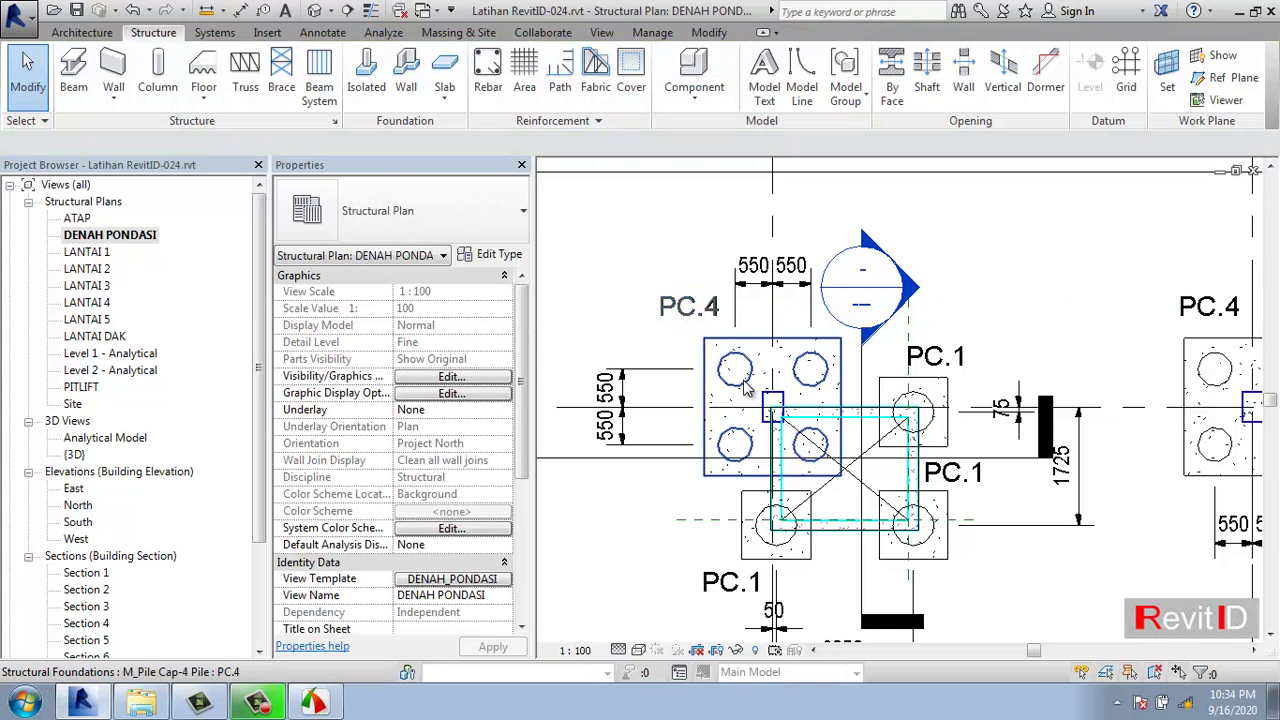
- Examine the dimensioned lift pit area in the foundation plan and compare it with the LANTAI 1 structural plan
scroll(746, 385, "down", 3)
middle_click_drag(799, 492, 806, 462)
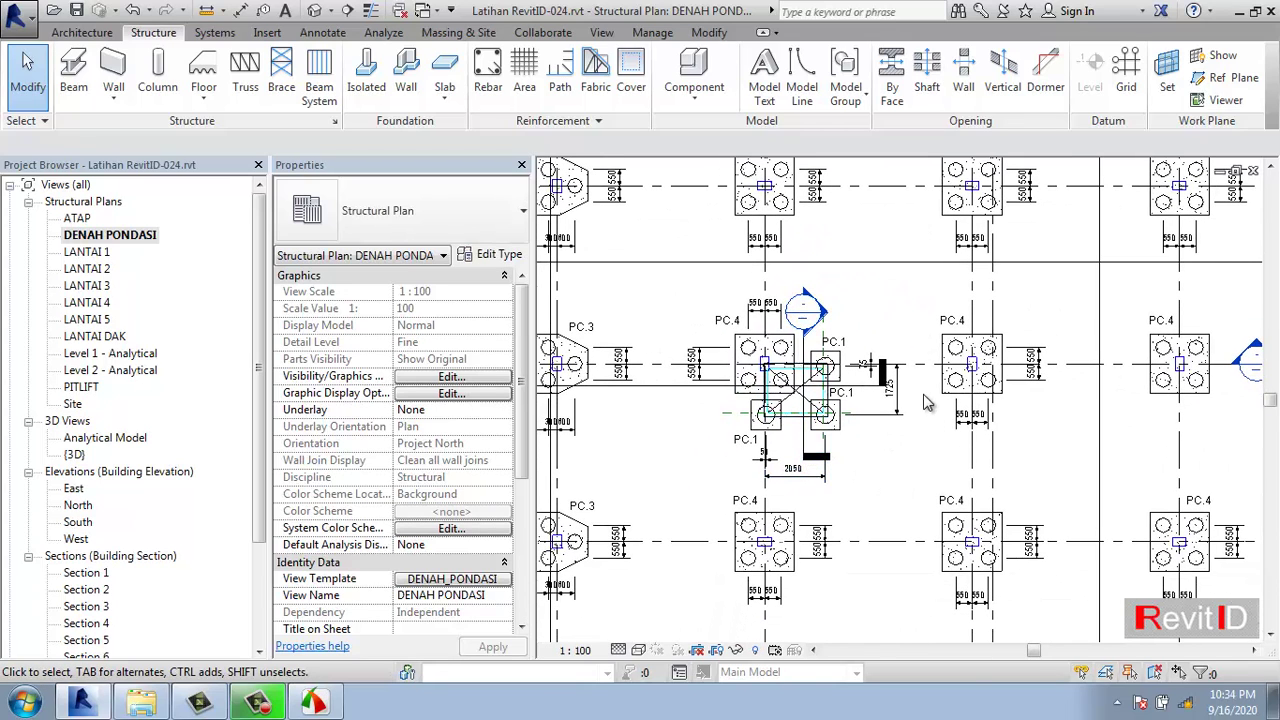
scroll(926, 403, "down", 5)
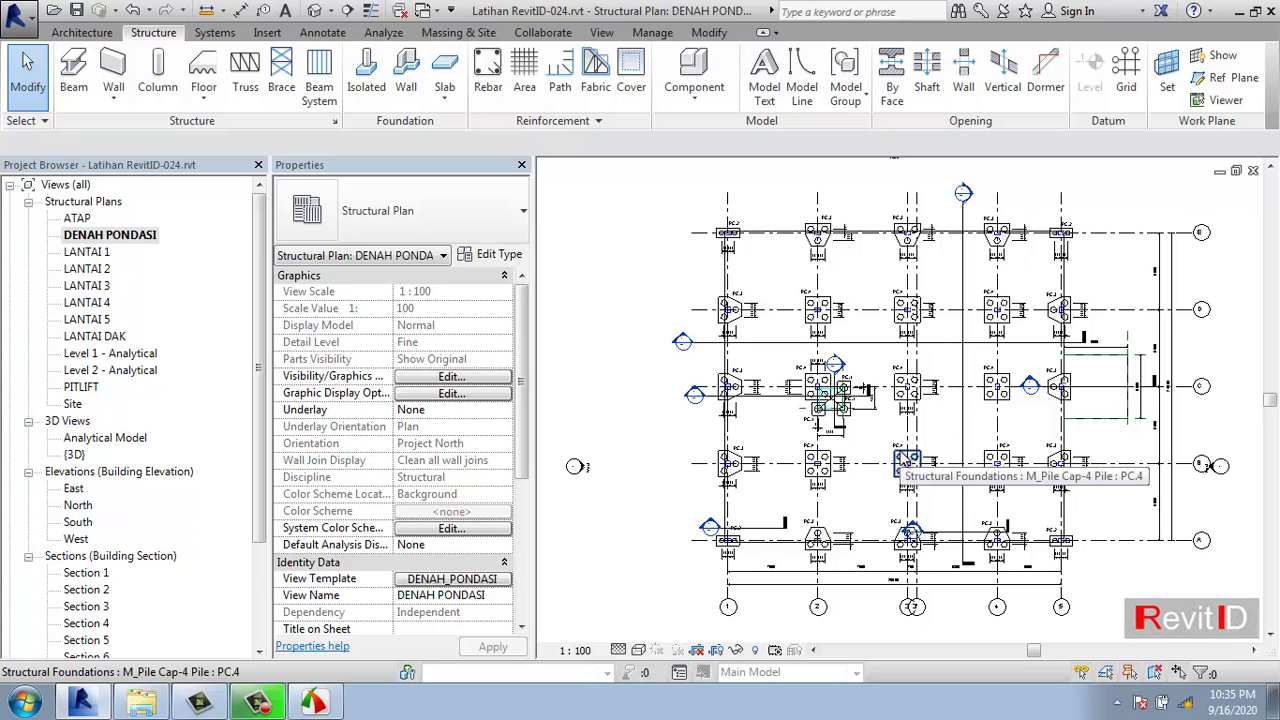
scroll(835, 400, "up", 3)
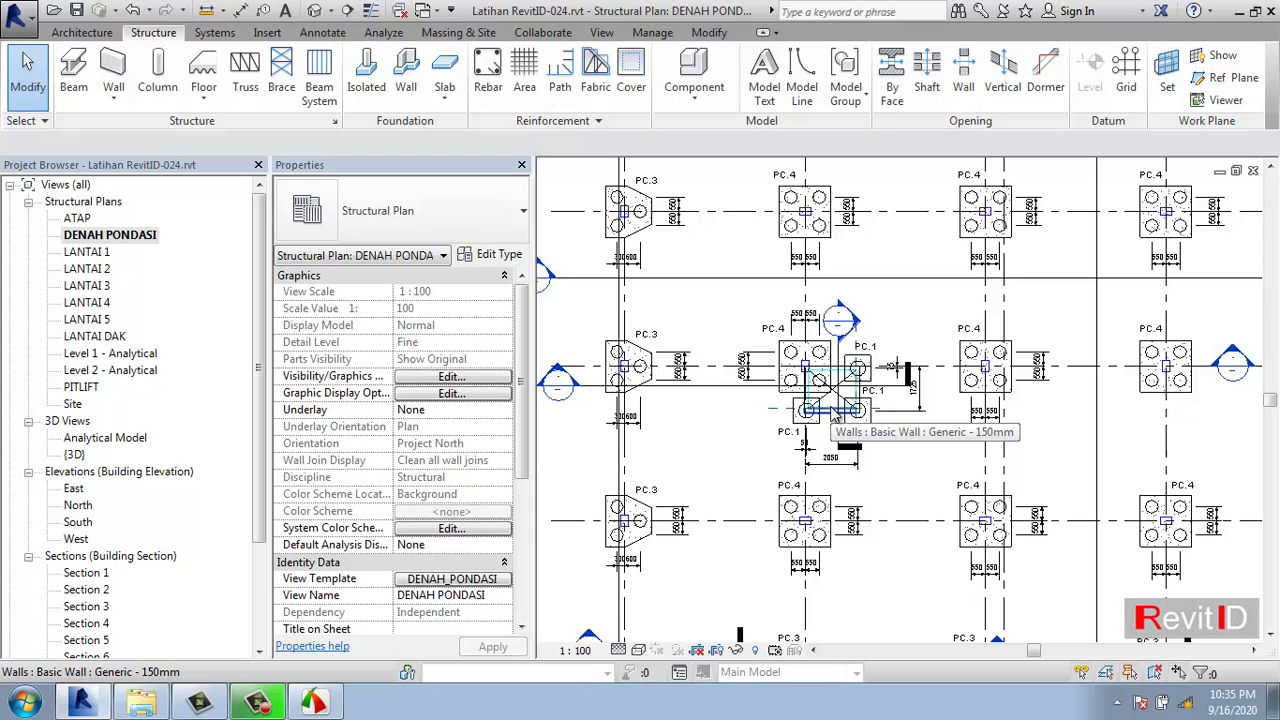
scroll(921, 420, "down", 2)
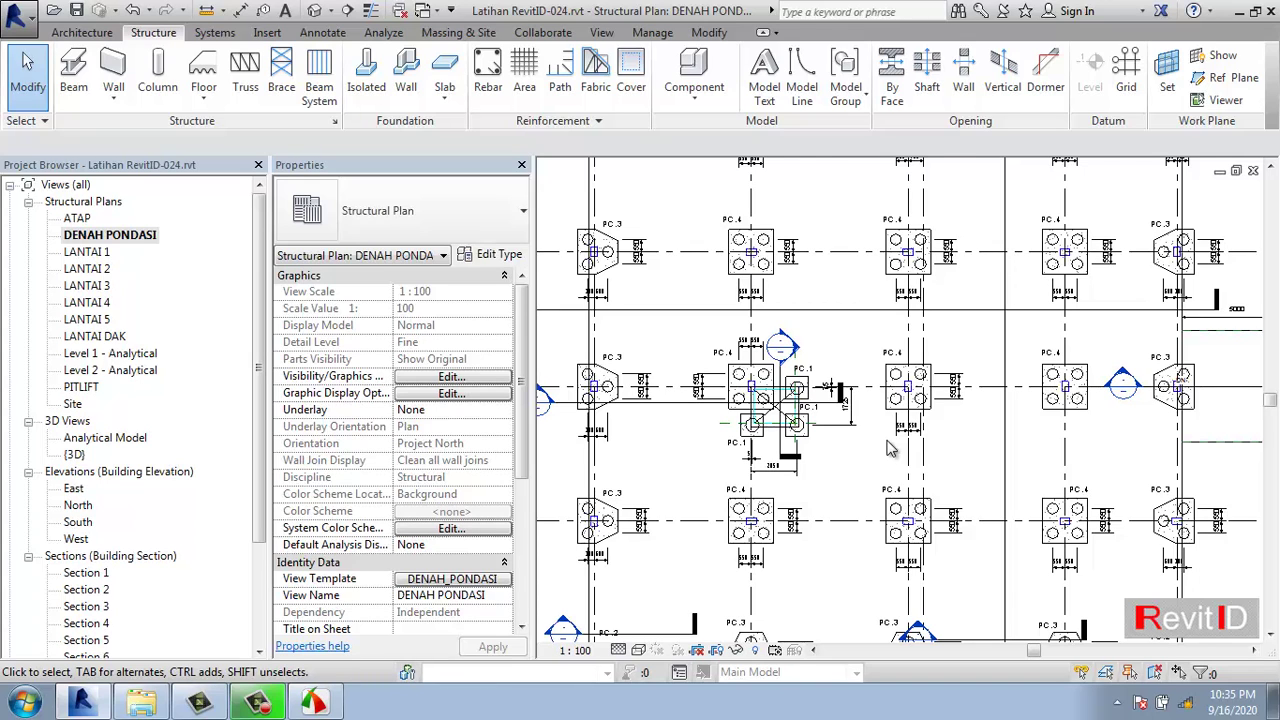
scroll(890, 449, "down", 3)
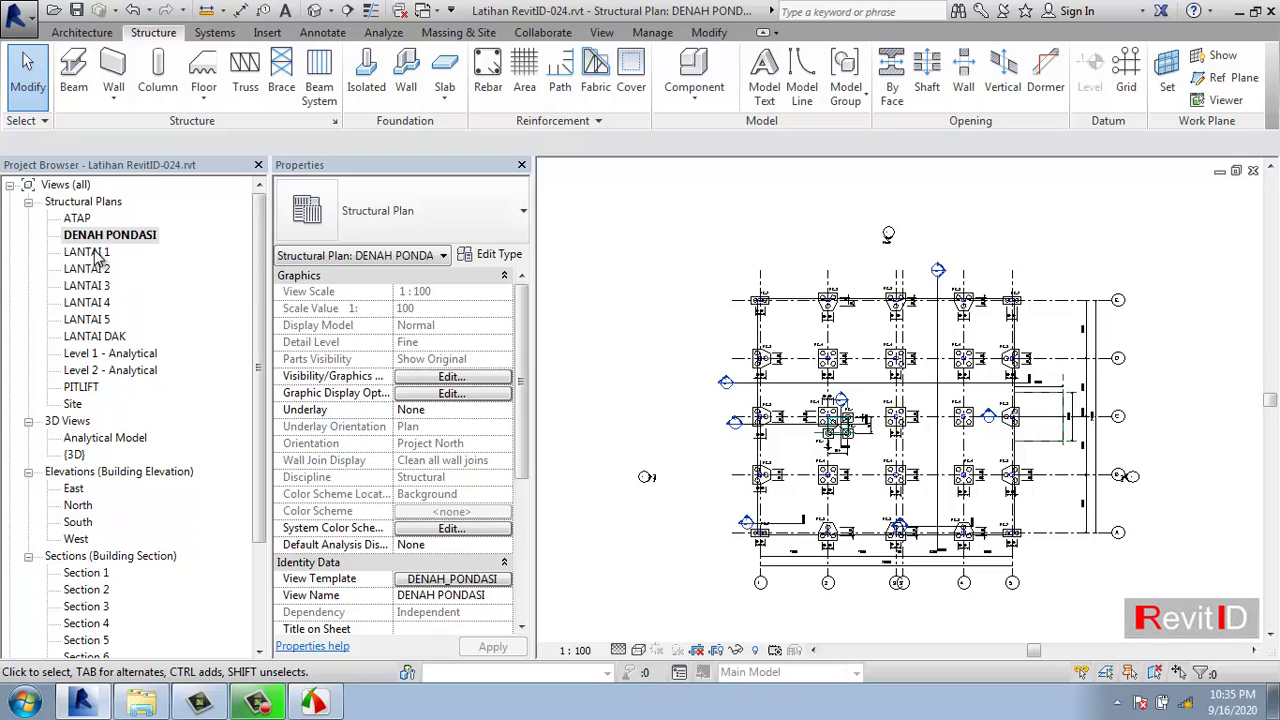
double_click(90, 252)
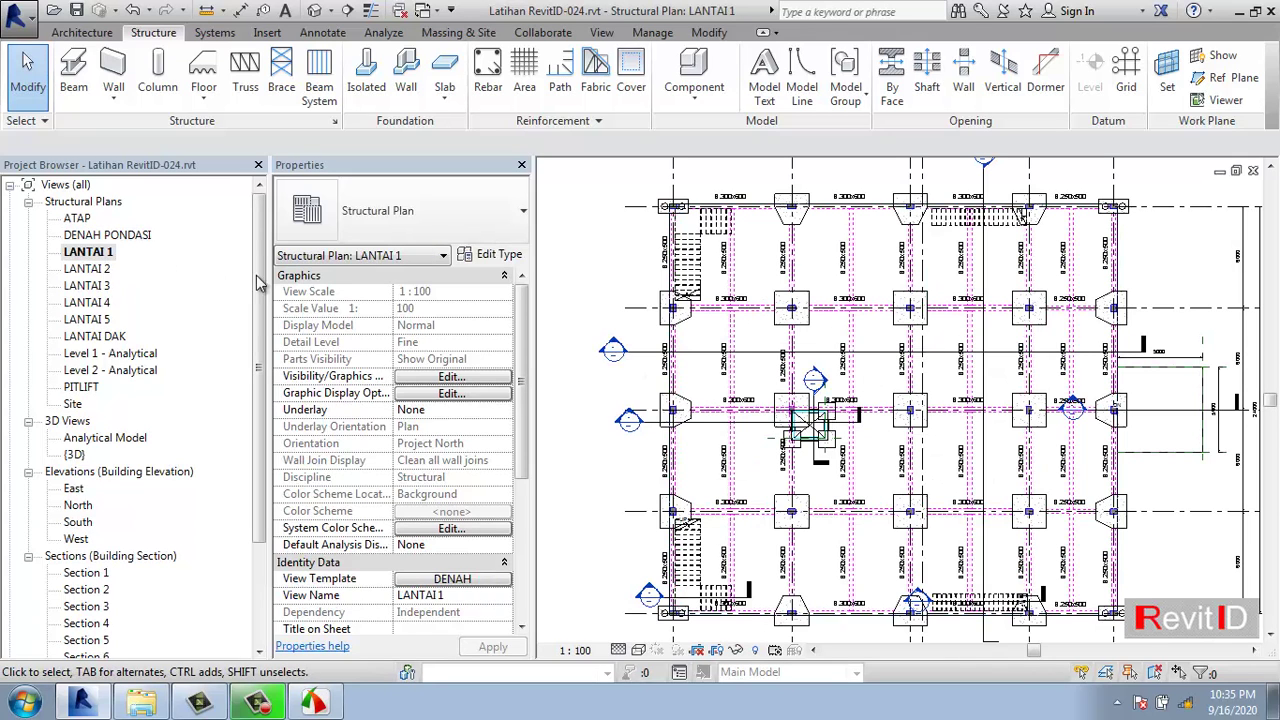
double_click(112, 235)
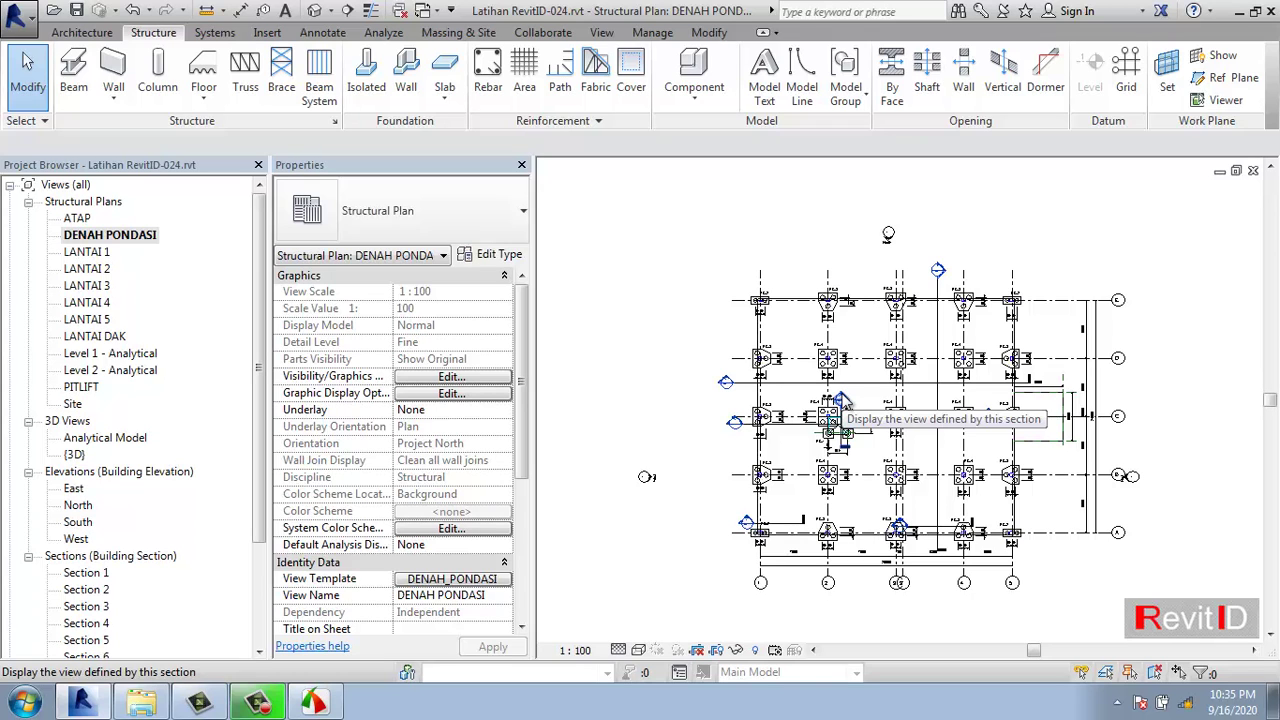
scroll(845, 405, "up", 3)
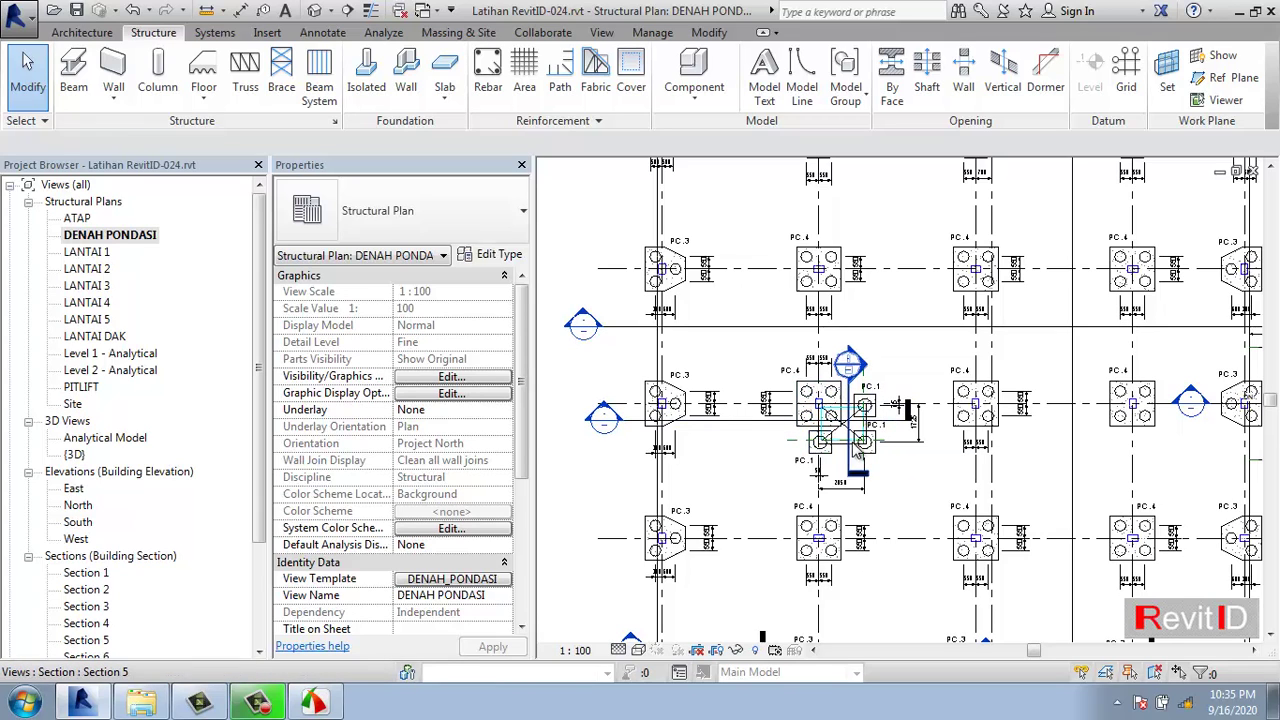
scroll(855, 454, "down", 2)
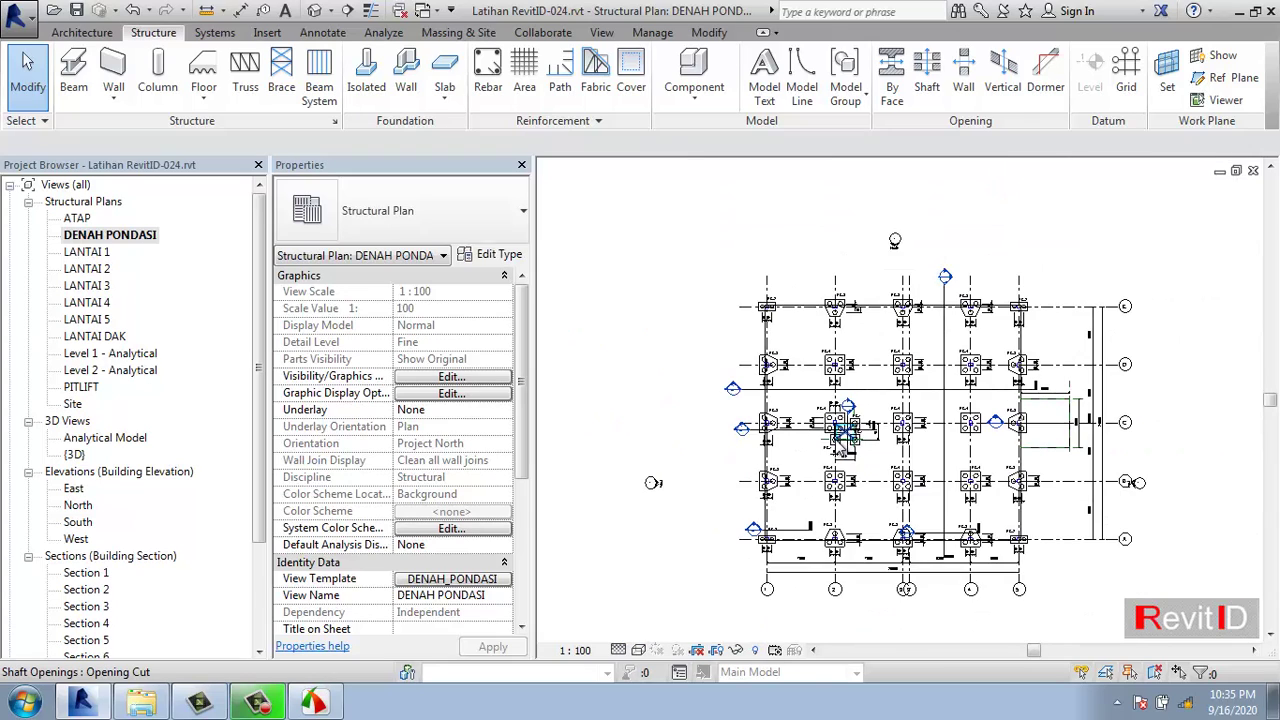
scroll(850, 455, "up", 1)
scroll(823, 456, "up", 1)
middle_click_drag(818, 455, 748, 465)
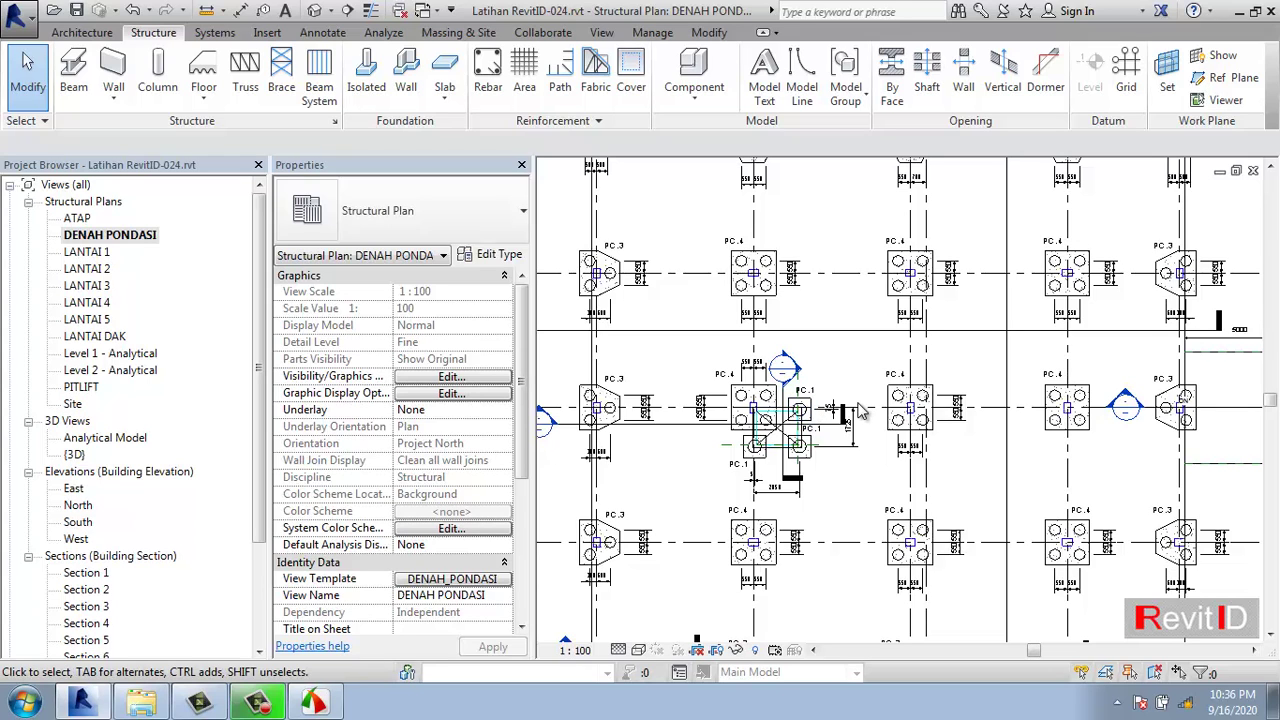
middle_click_drag(780, 434, 786, 412)
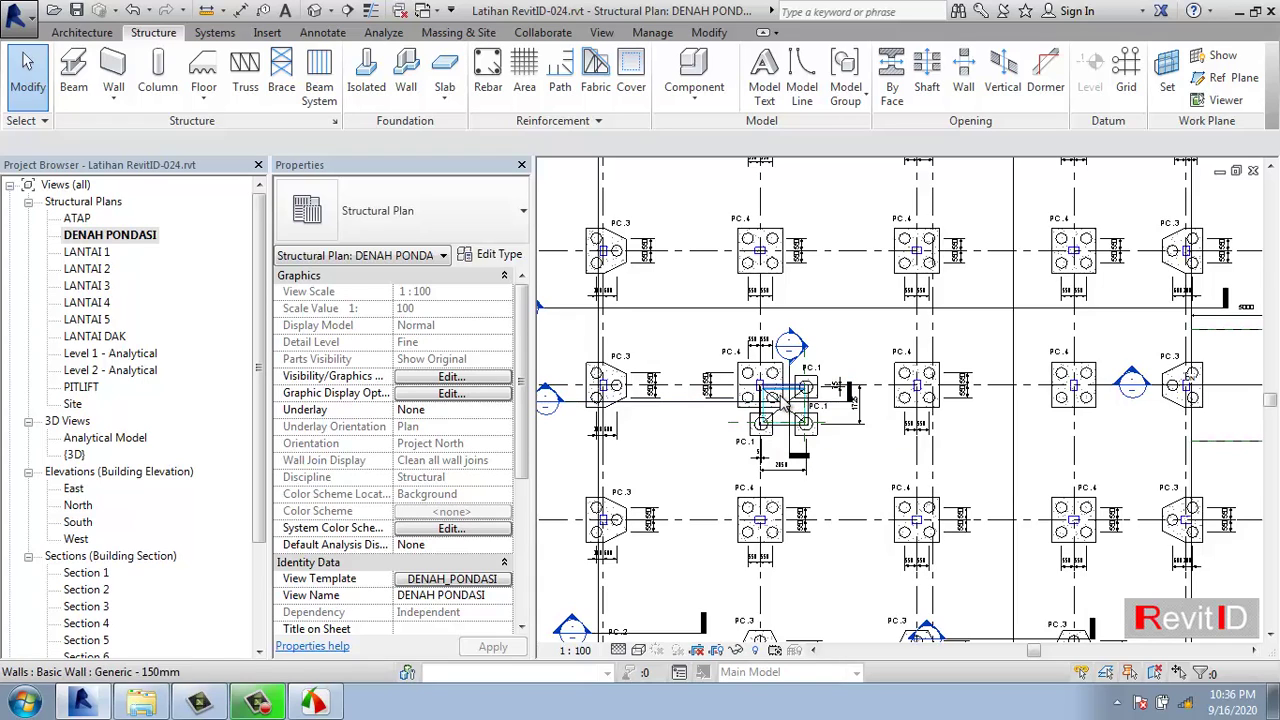
- Draw a closed revision cloud around the lift pit's PC.4 and PC.1 caps and their dimensions, then finish the sketch
left_click(322, 32)
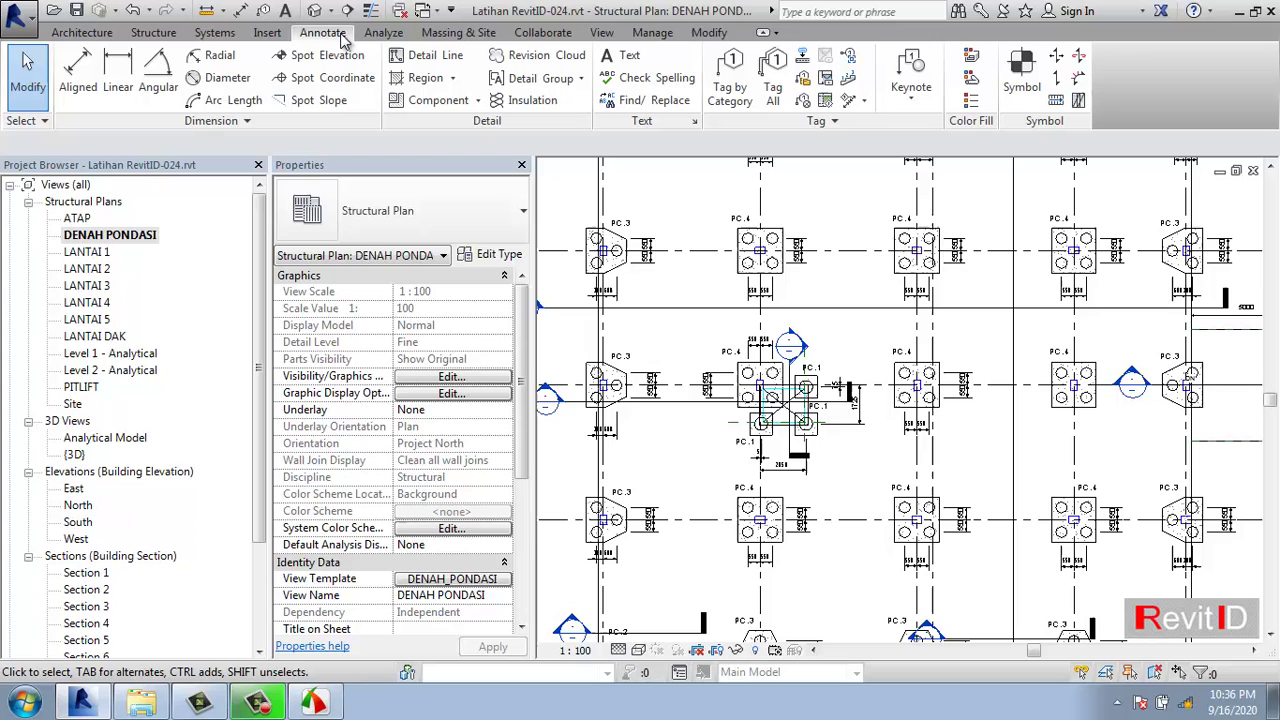
left_click(546, 58)
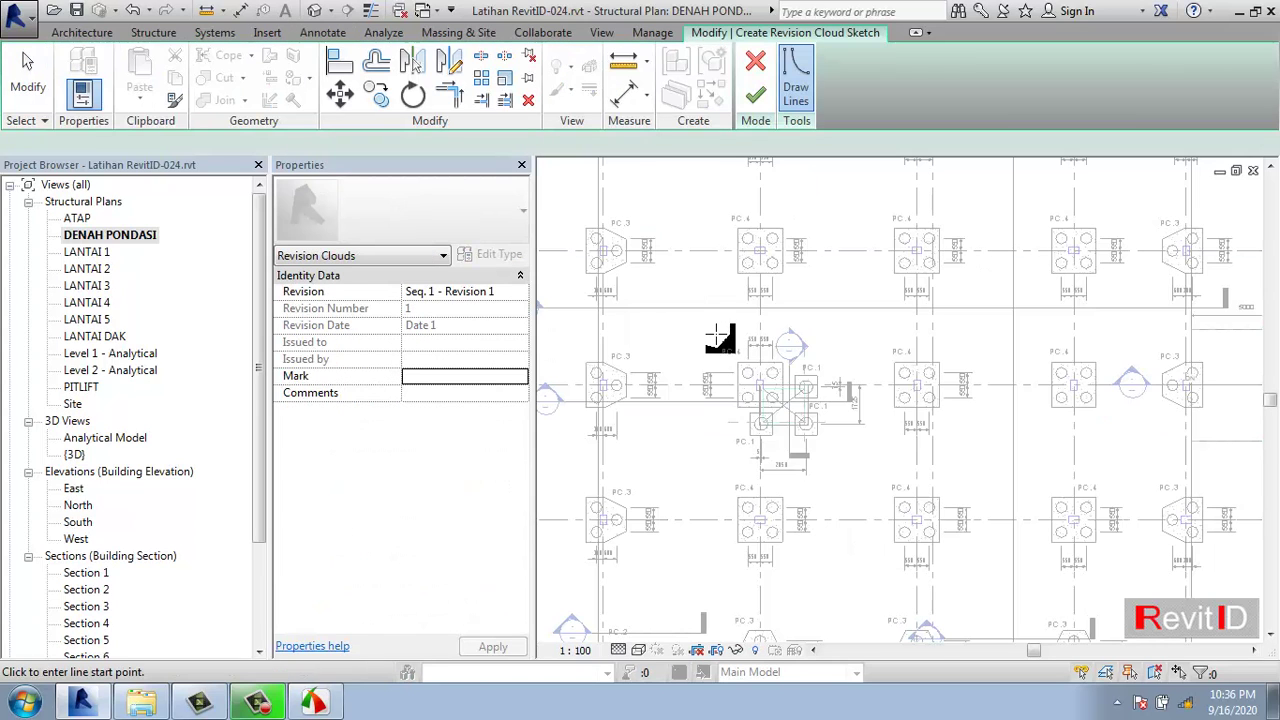
left_click(720, 343)
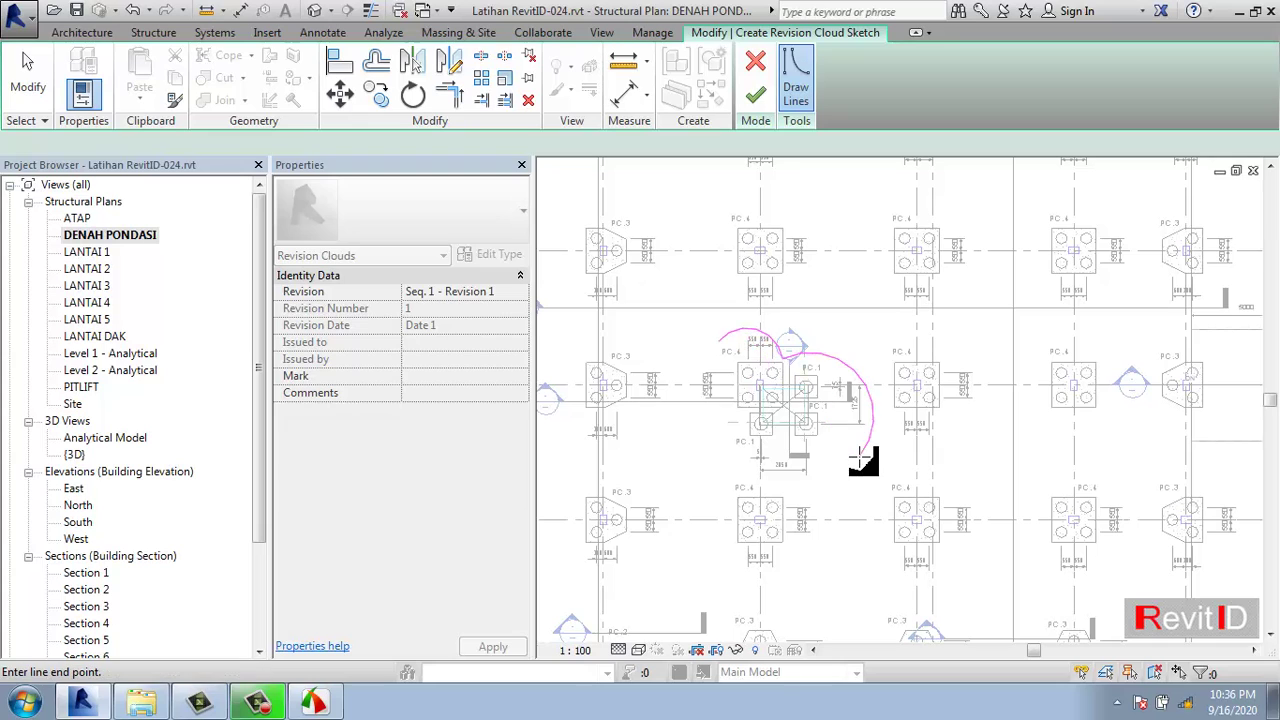
key("Escape")
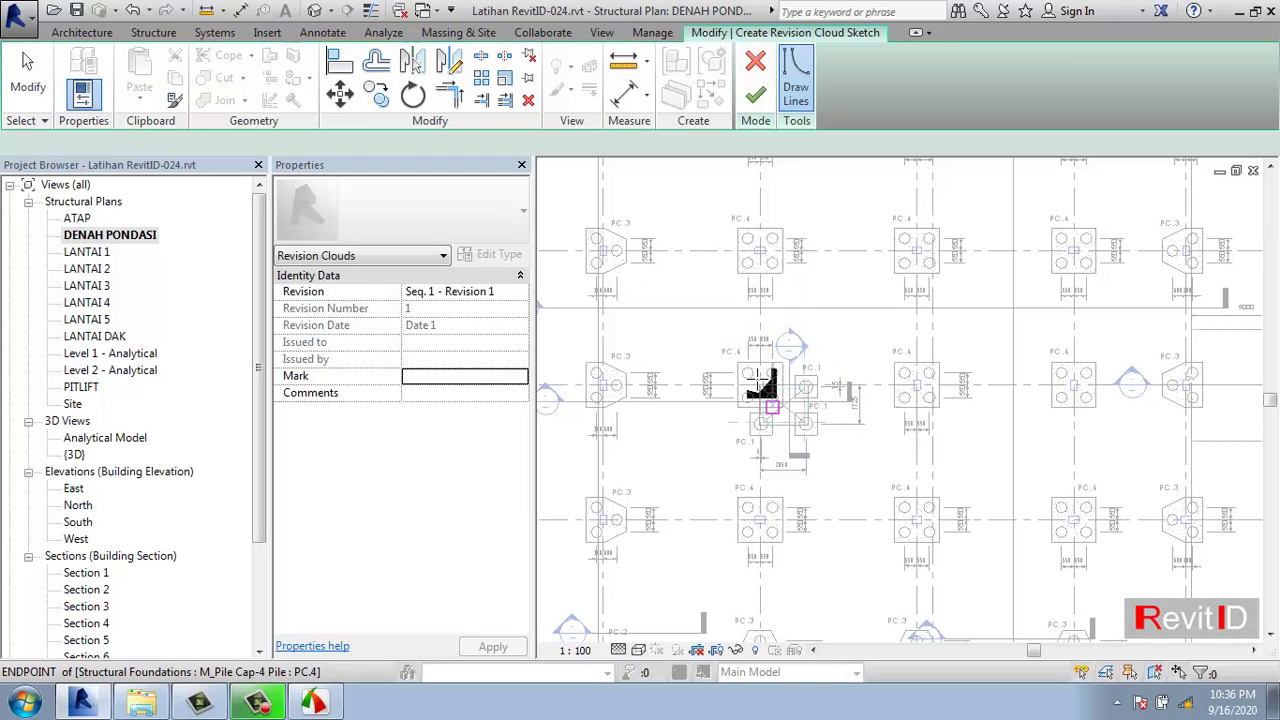
left_click(716, 348)
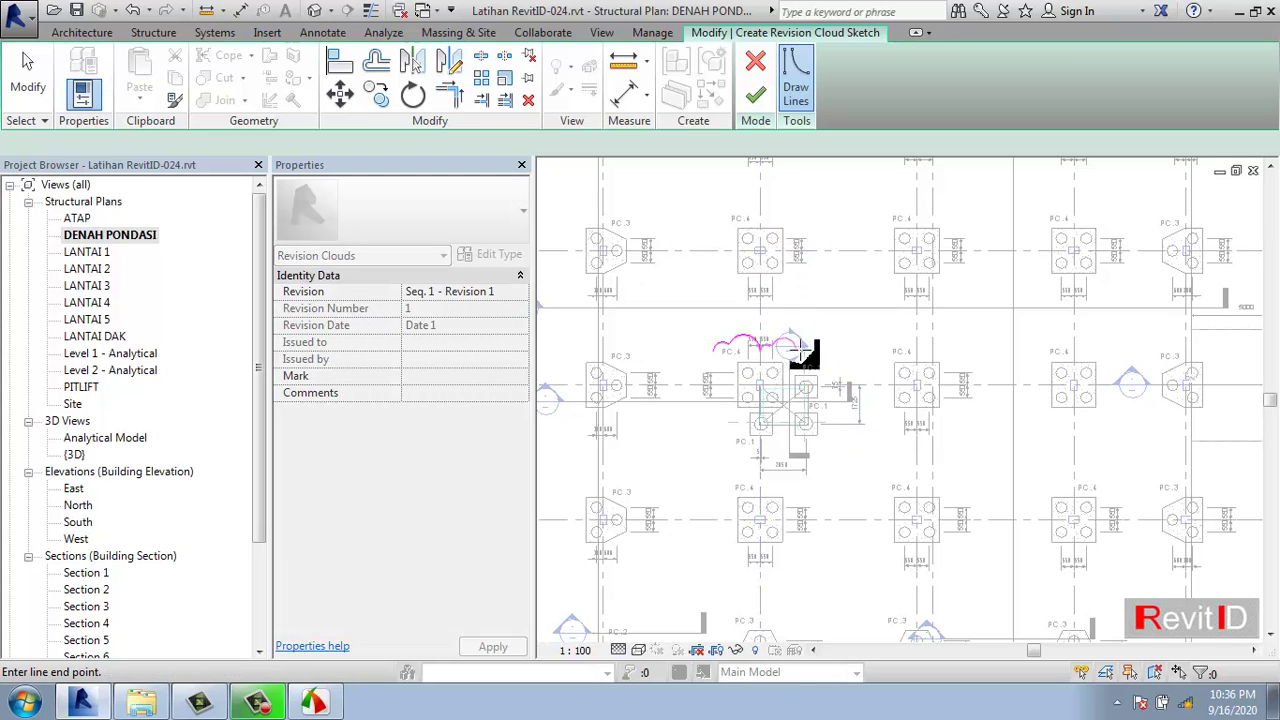
left_click(858, 372)
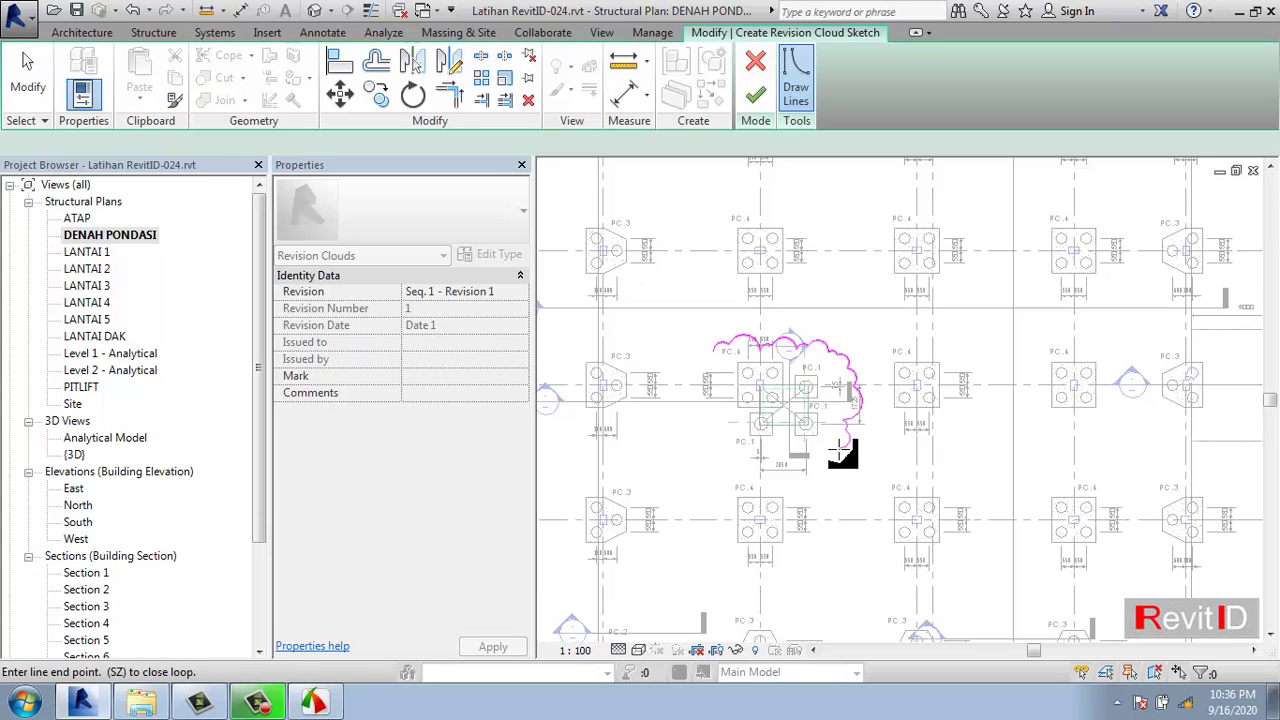
left_click(850, 450)
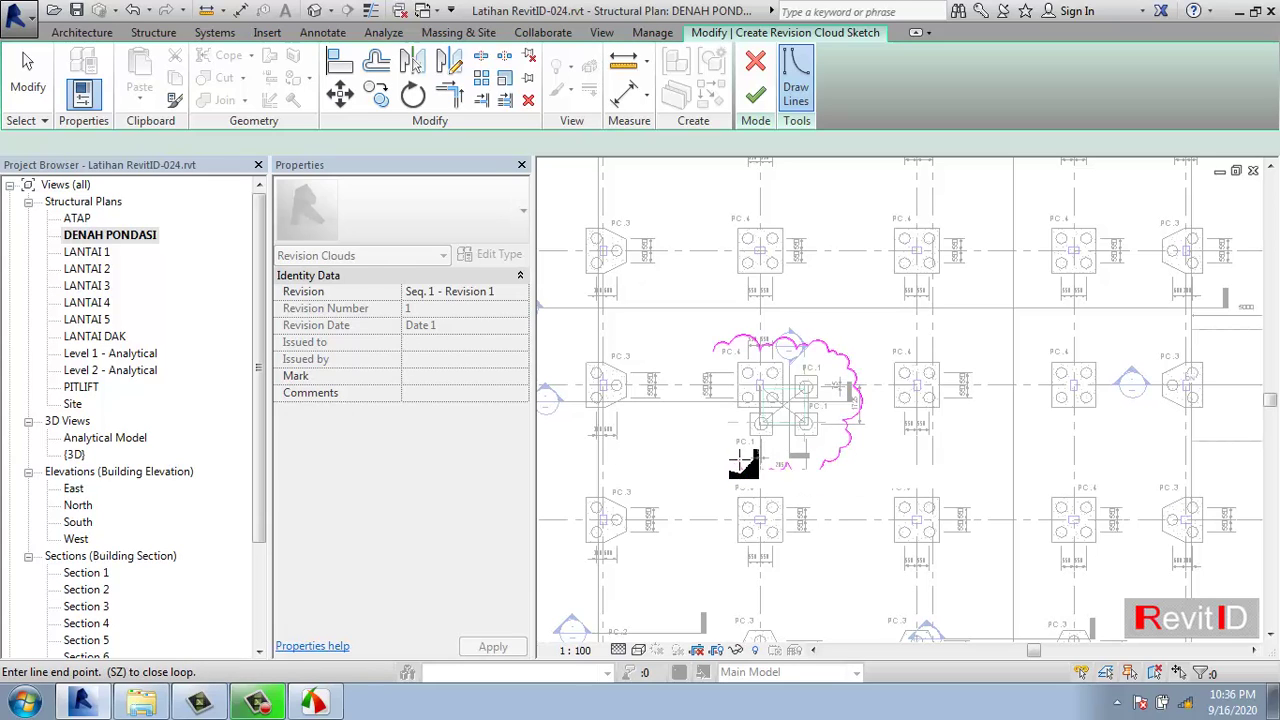
left_click(746, 462)
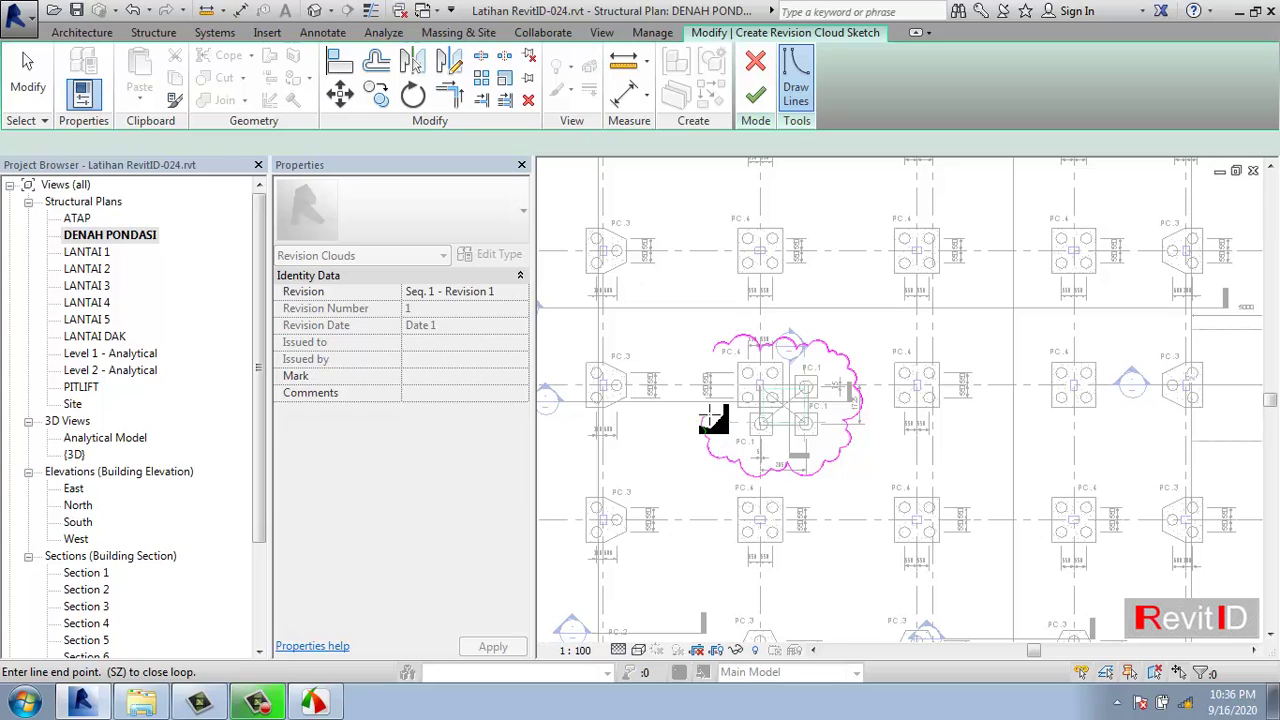
left_click(714, 350)
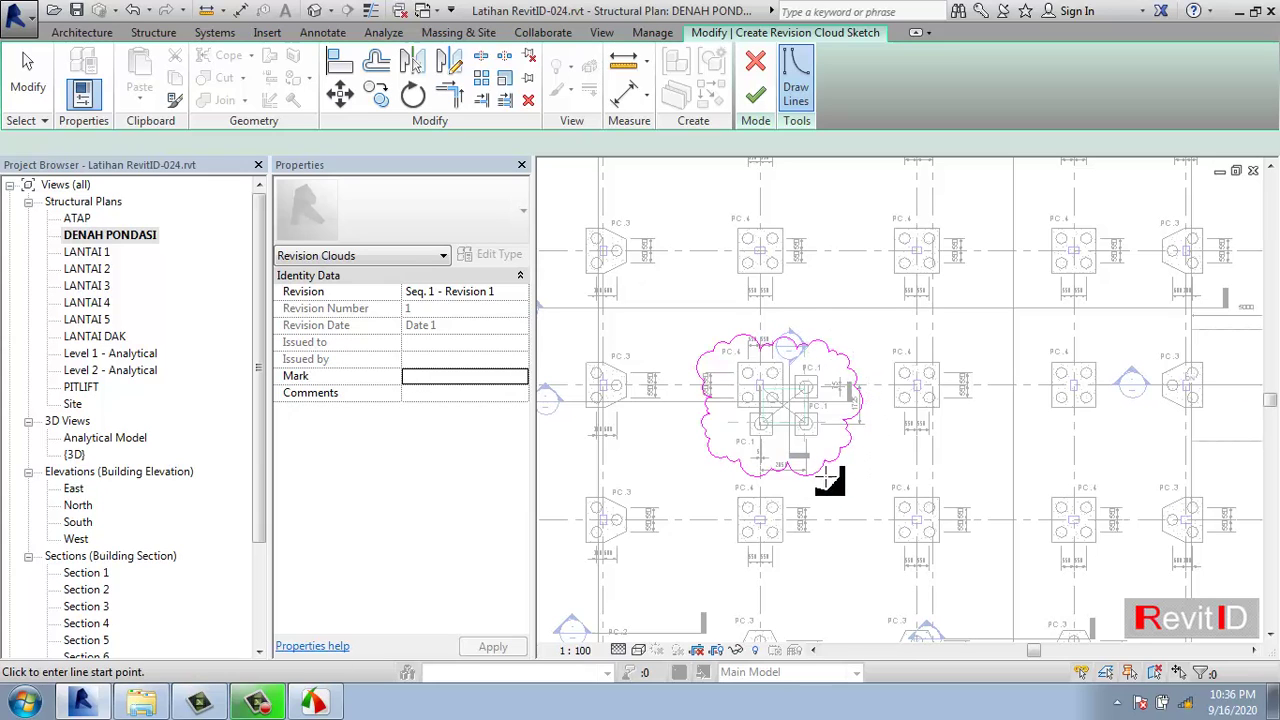
left_click(707, 430)
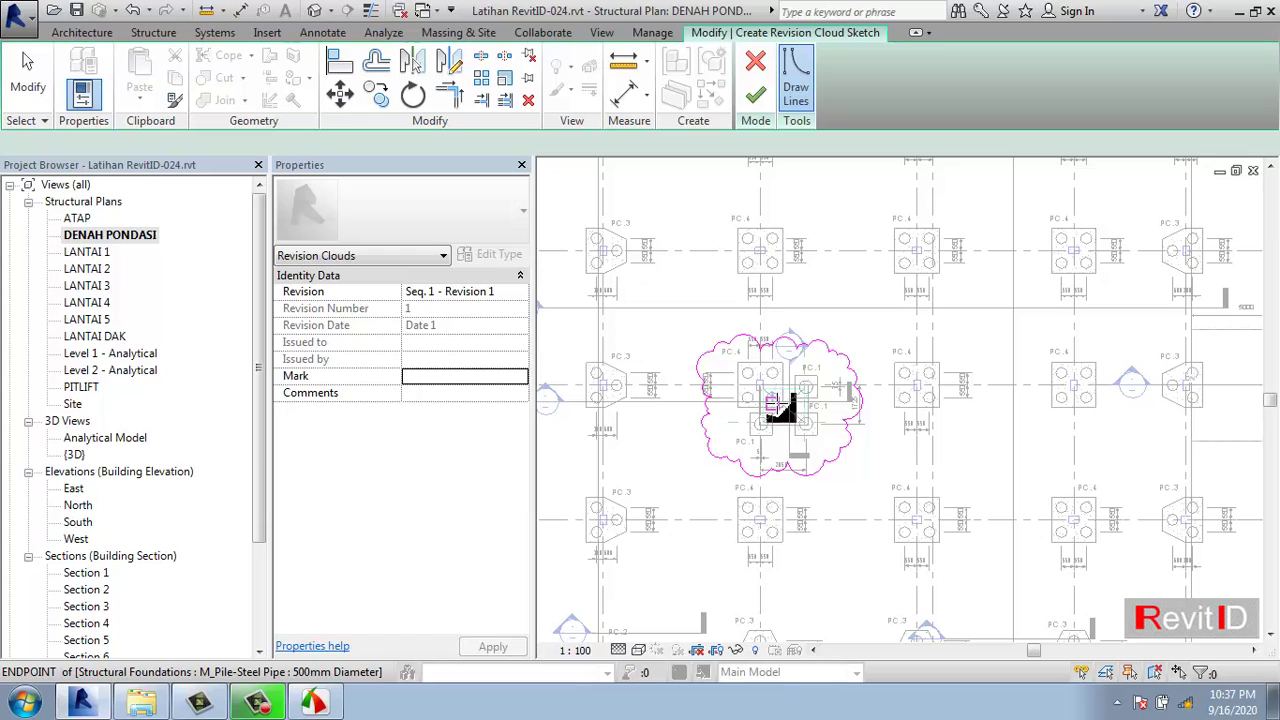
left_click(755, 95)
key("Escape")
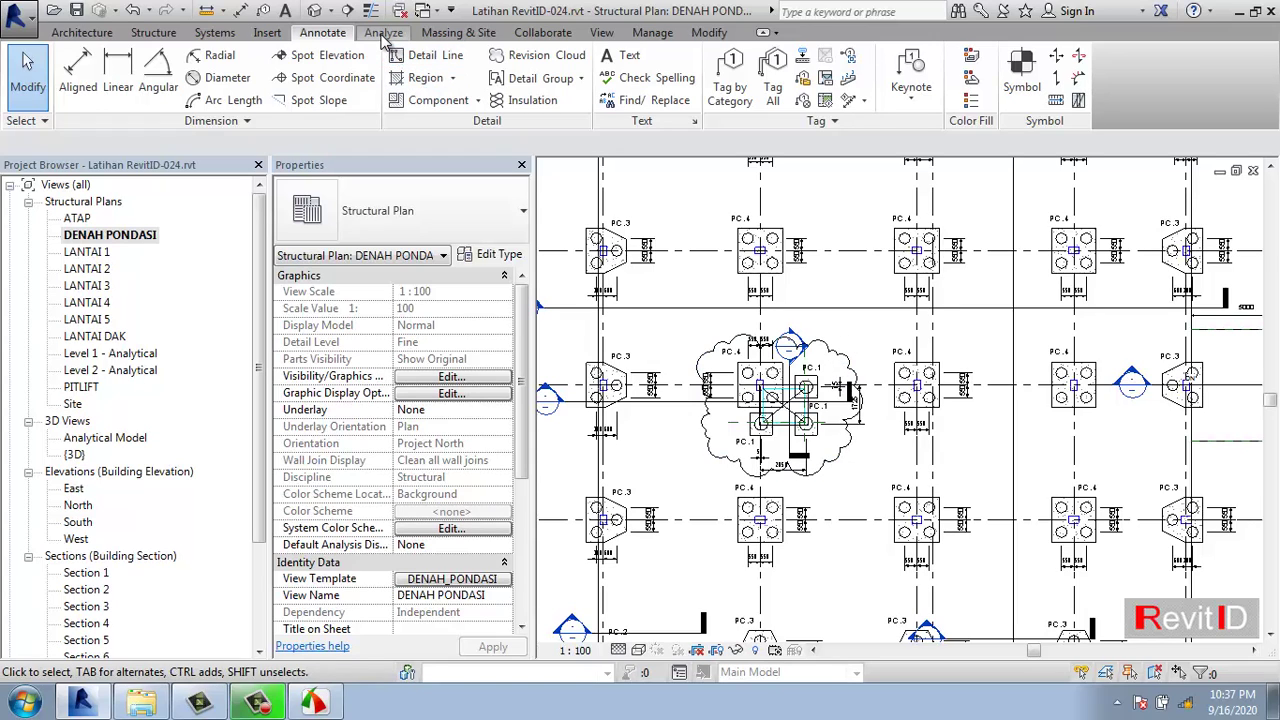
- Place the text note "ELEVASI PITLIFT" just above the revision cloud, beside the section head
scroll(346, 40, "down", 1)
scroll(346, 40, "up", 1)
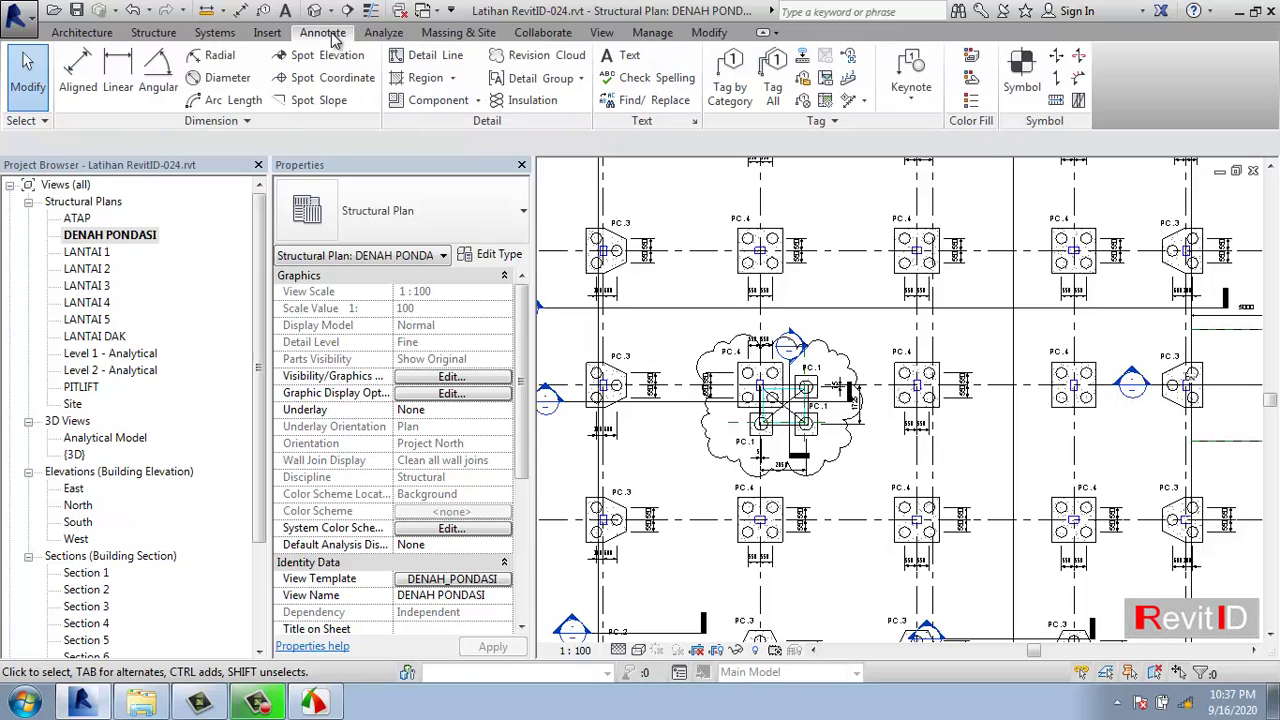
left_click(629, 55)
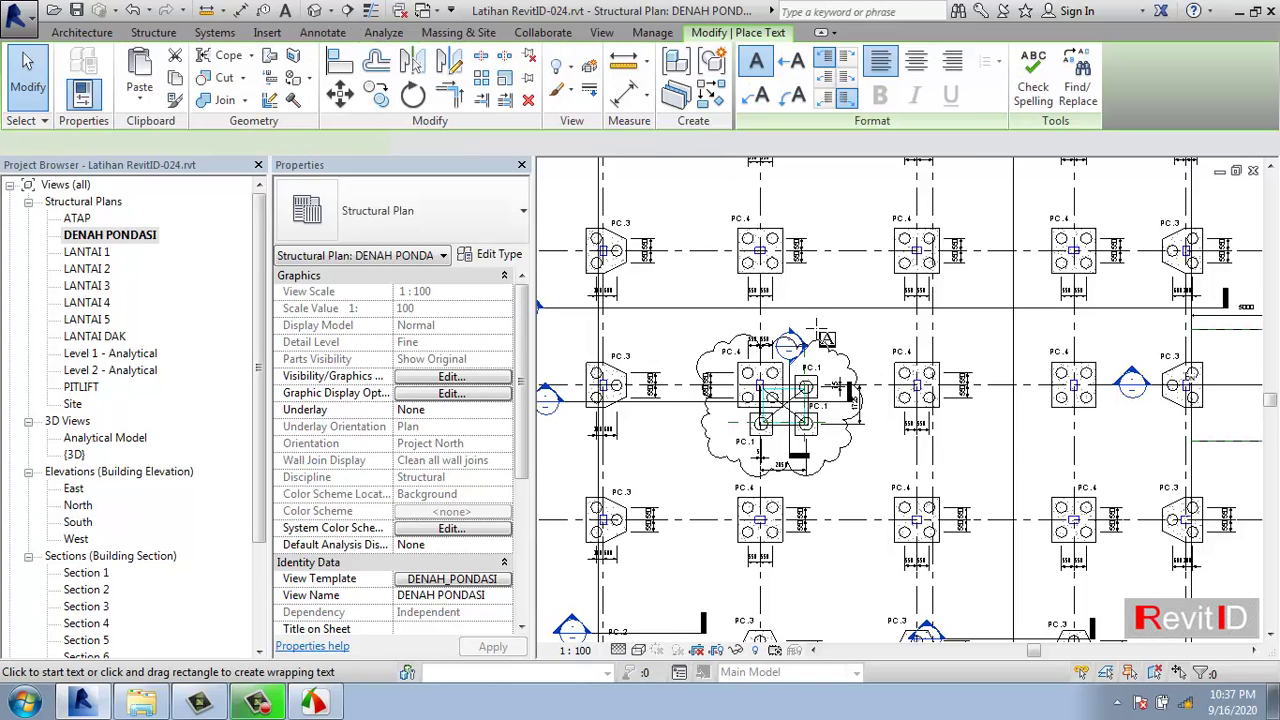
scroll(805, 330, "up", 3)
left_click(806, 332)
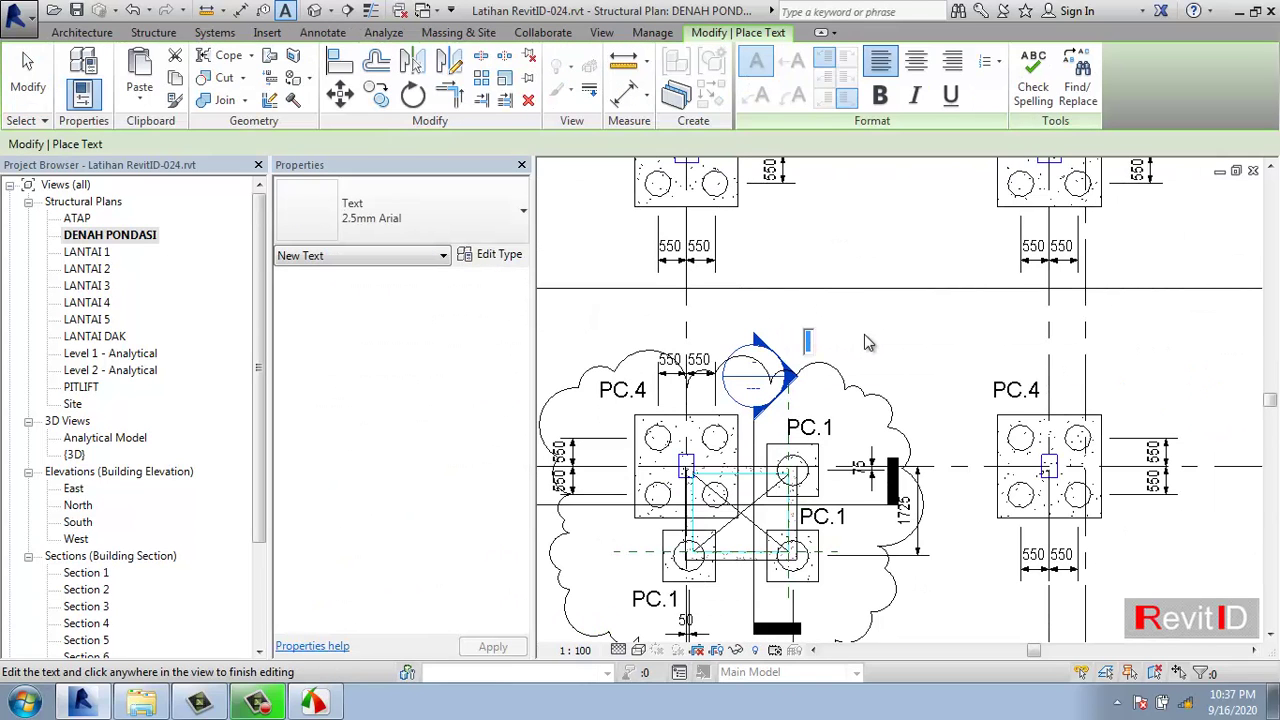
type("ELEVASI PIT")
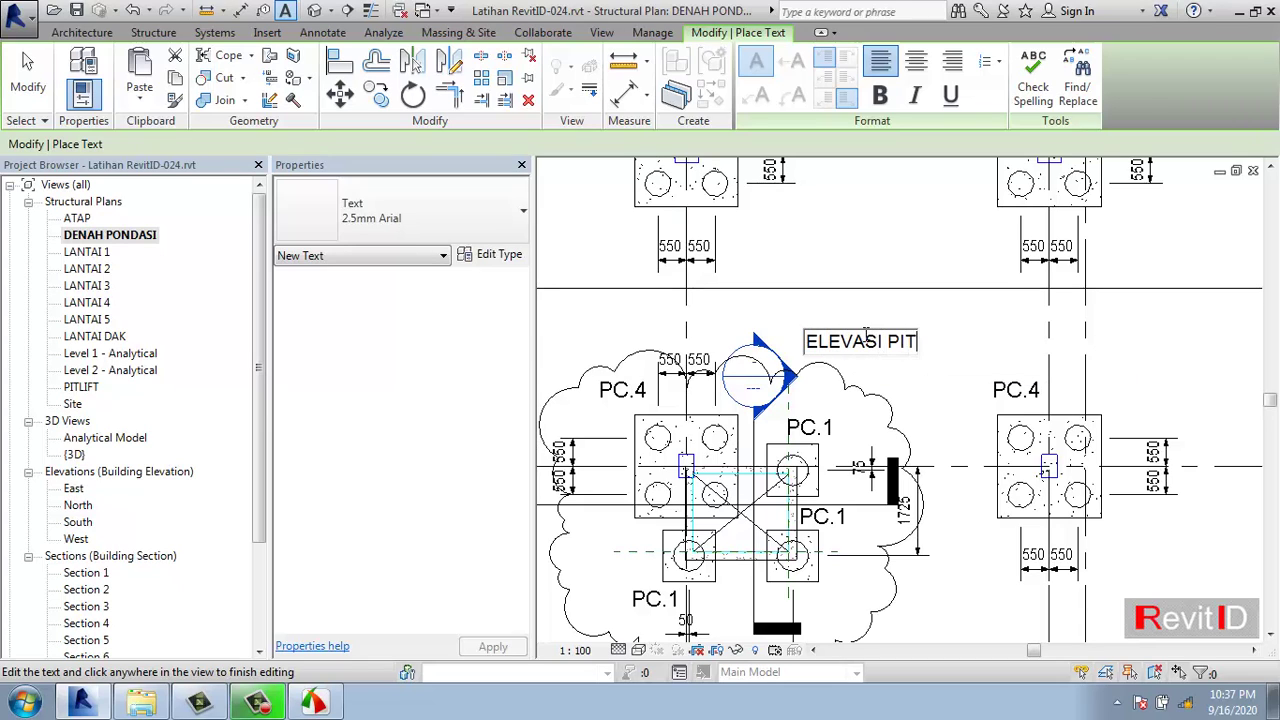
type("LIFT")
left_click(887, 298)
key("Escape")
key("Escape")
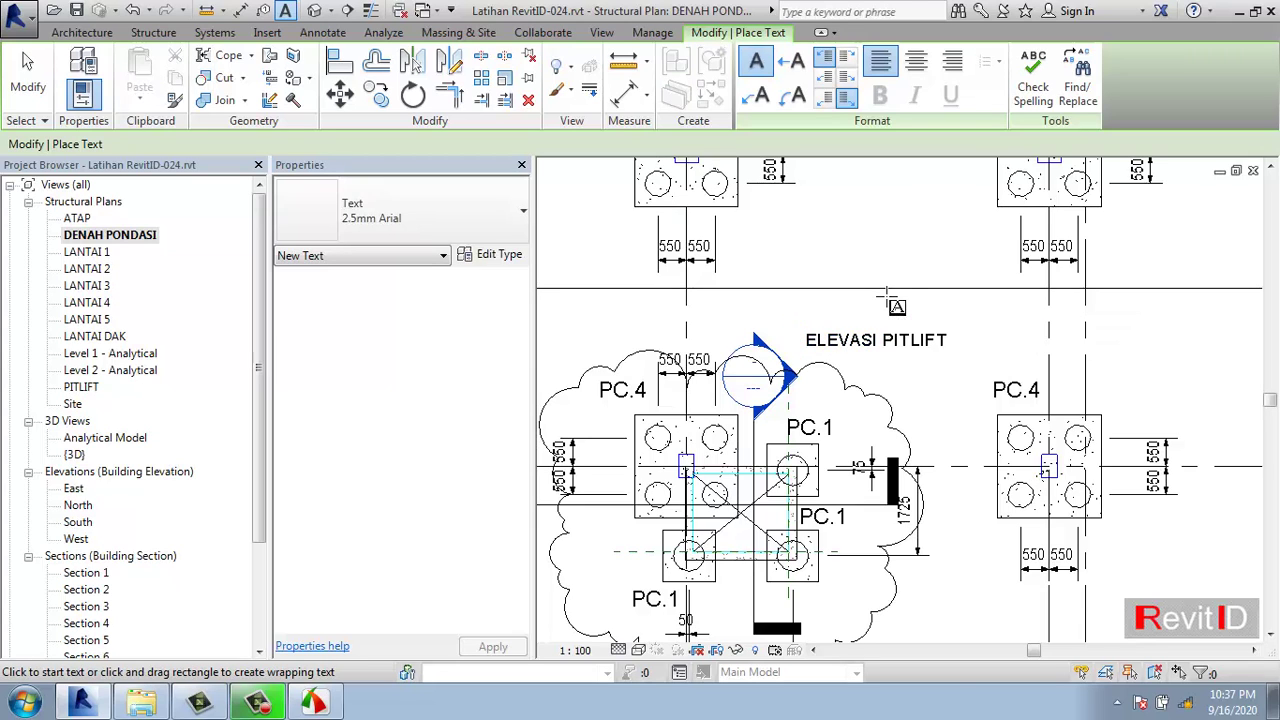
- Copy the "ELEVASI PITLIFT" note directly beneath itself as a second text line
left_click(885, 345)
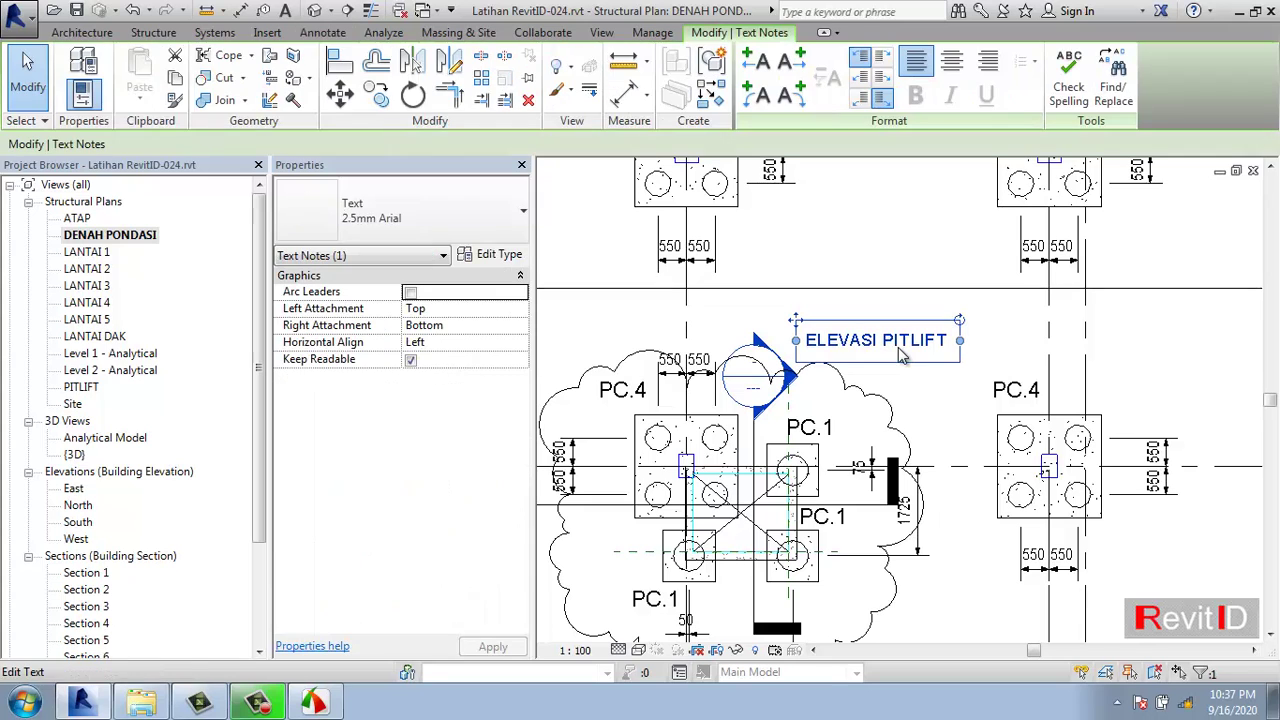
left_click(376, 95)
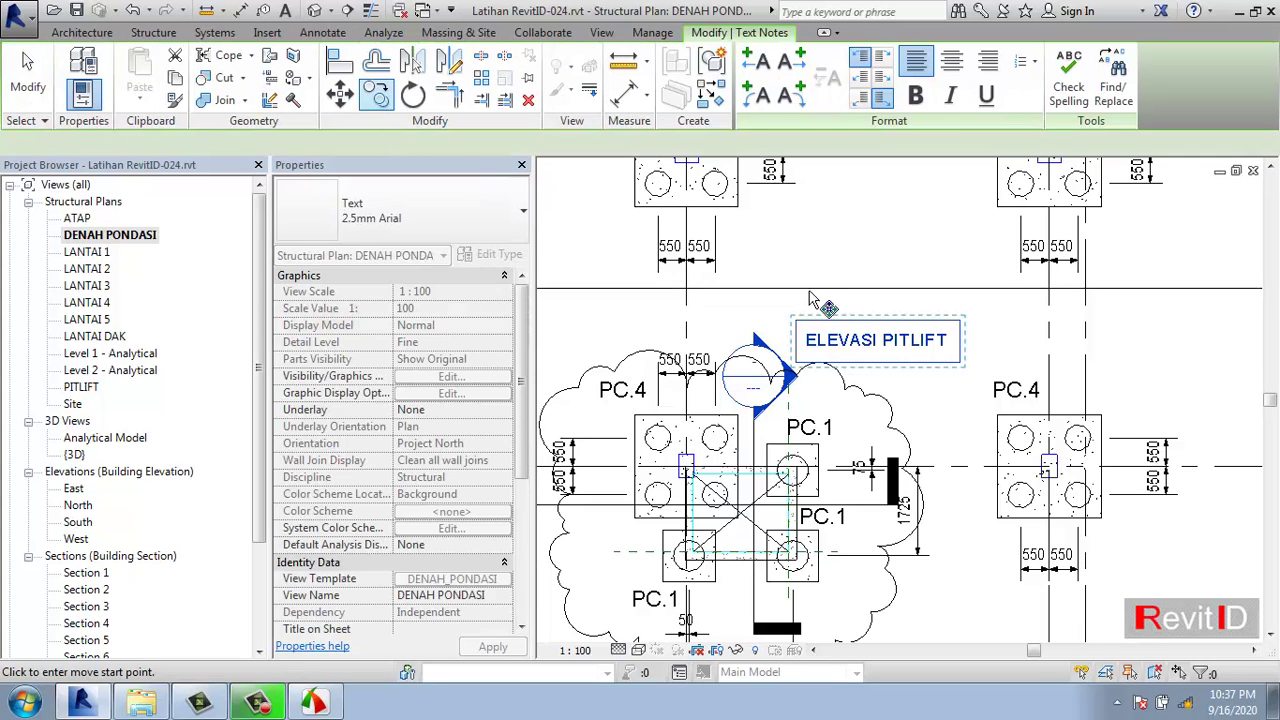
left_click(1000, 337)
key("Escape")
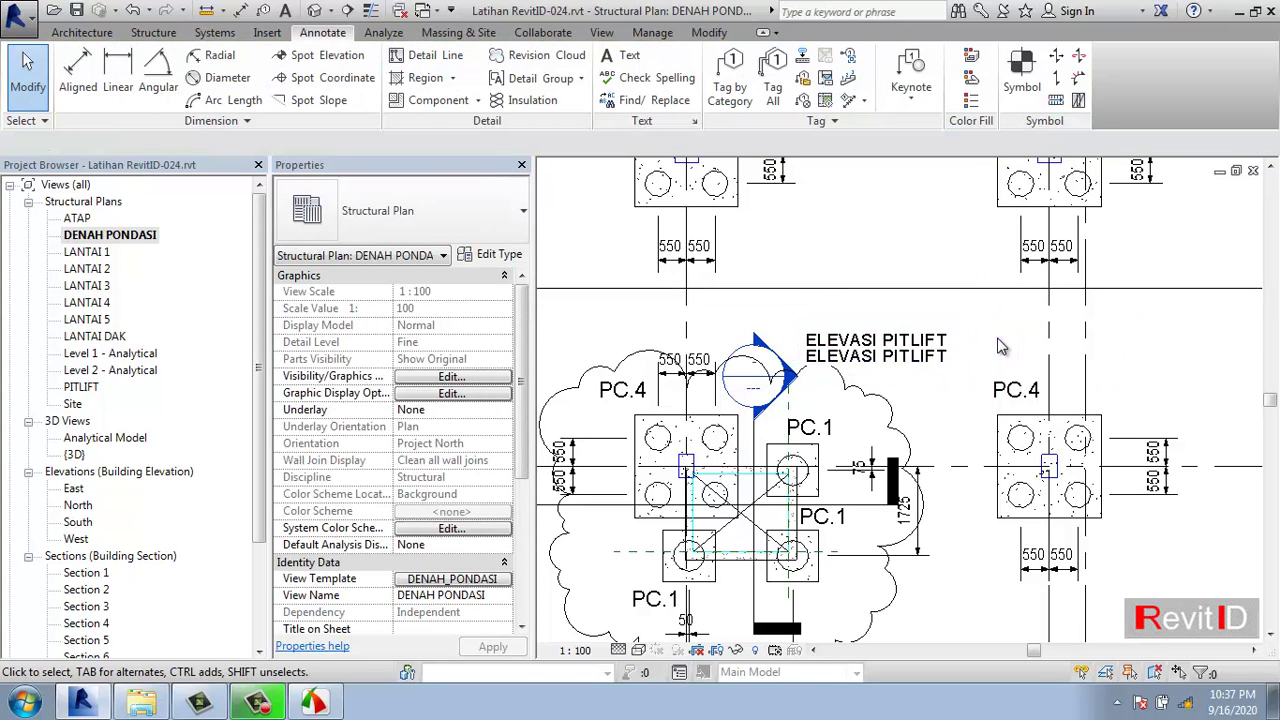
left_click(895, 372)
key("Escape")
- Change the lower copied note's text to "LIHAT POTONGAN/TAMPAK"
scroll(880, 370, "up", 2)
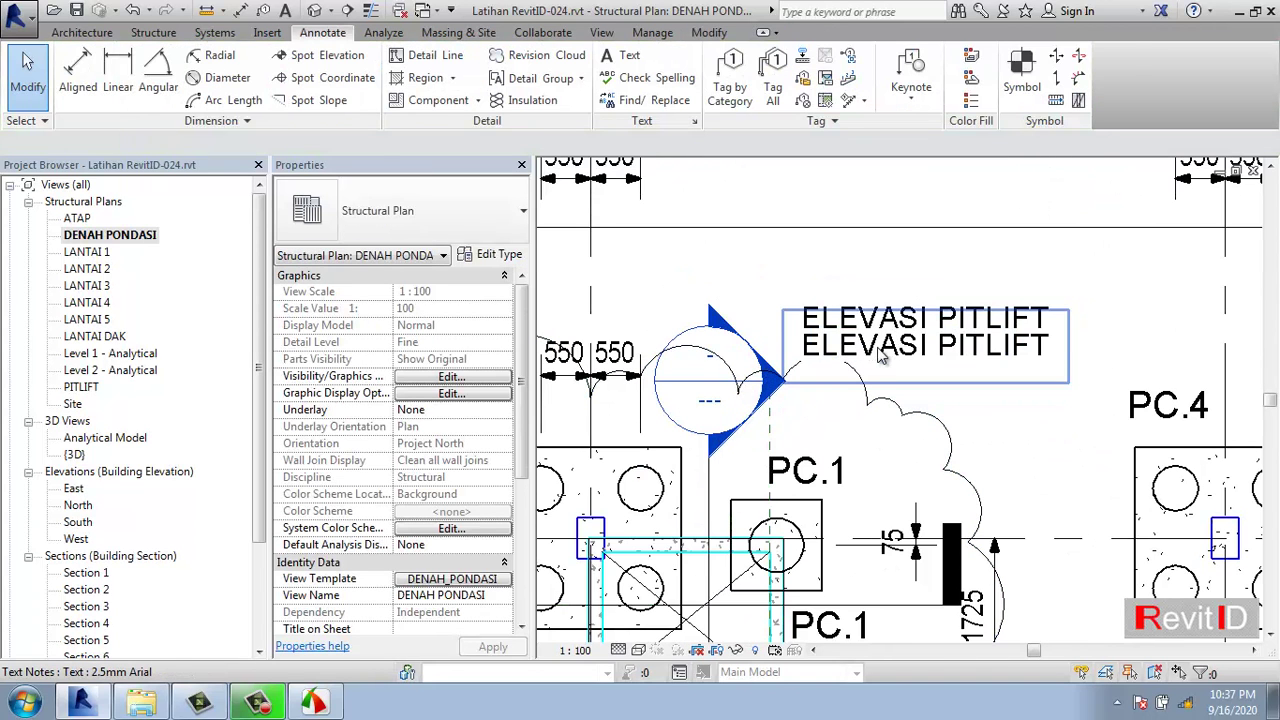
double_click(875, 350)
left_click_drag(1040, 347, 790, 352)
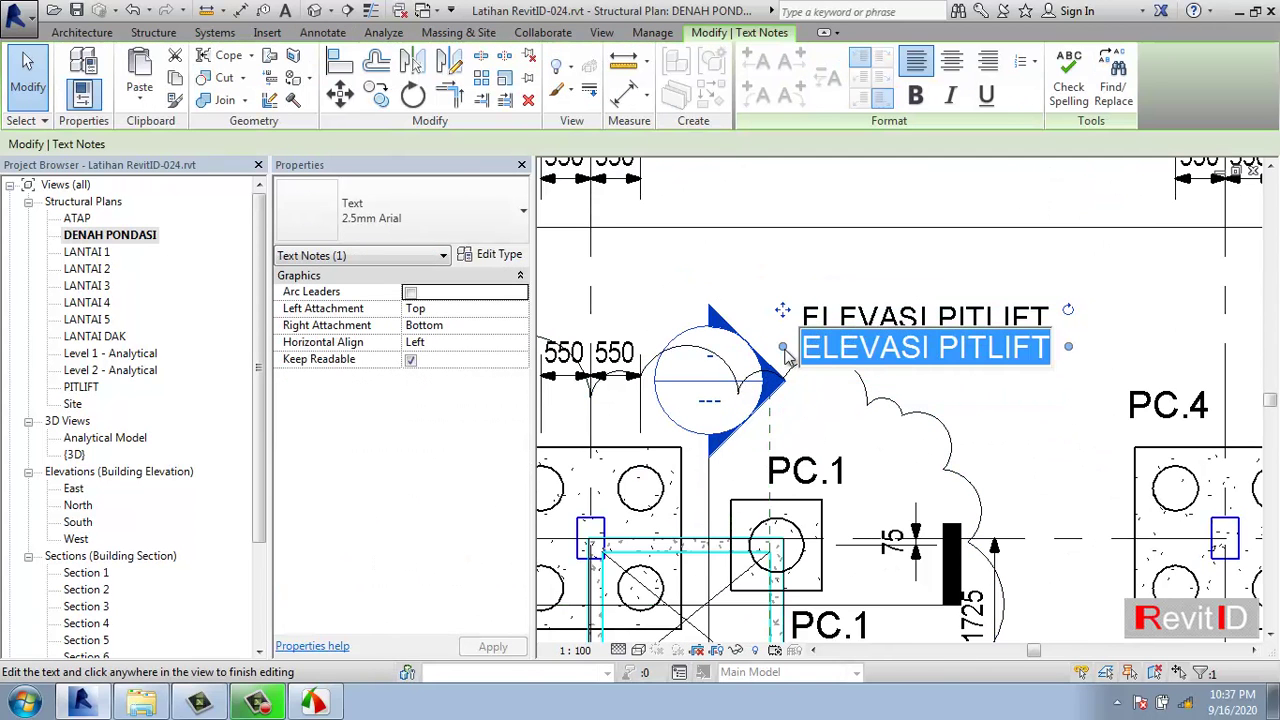
type("LIHAT")
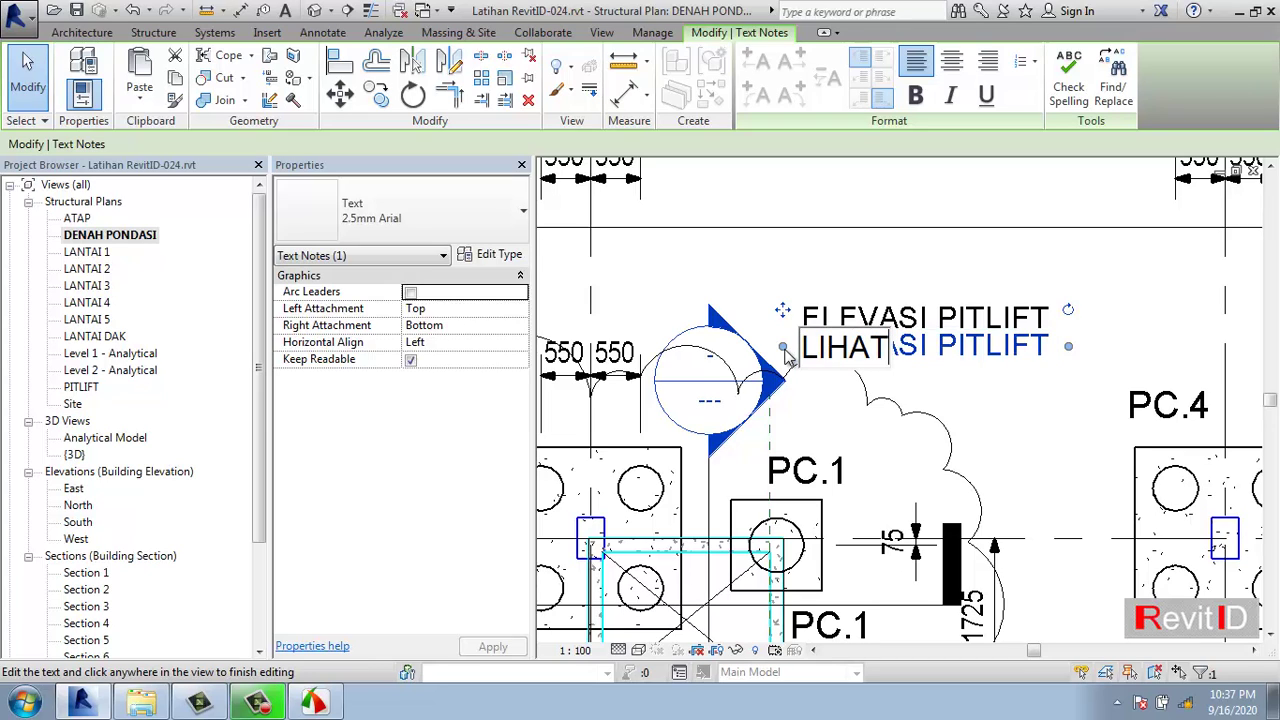
type(" POTONGAN")
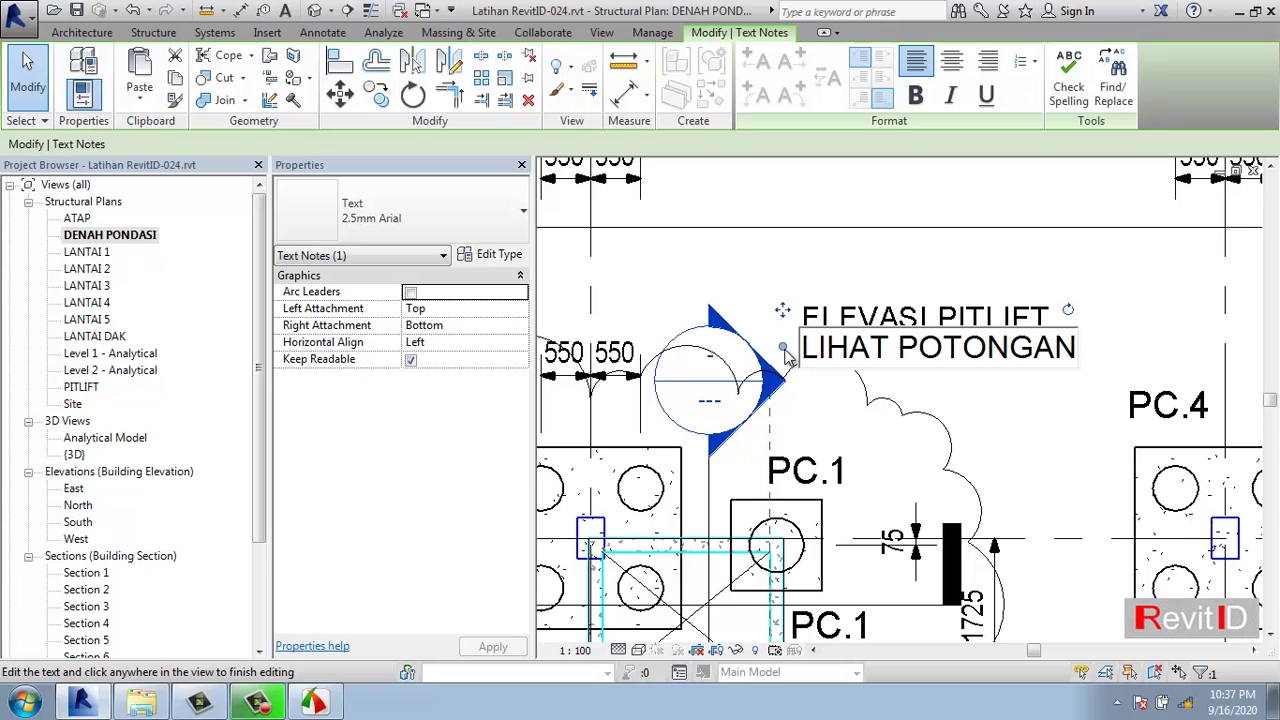
type("/TAMPAK")
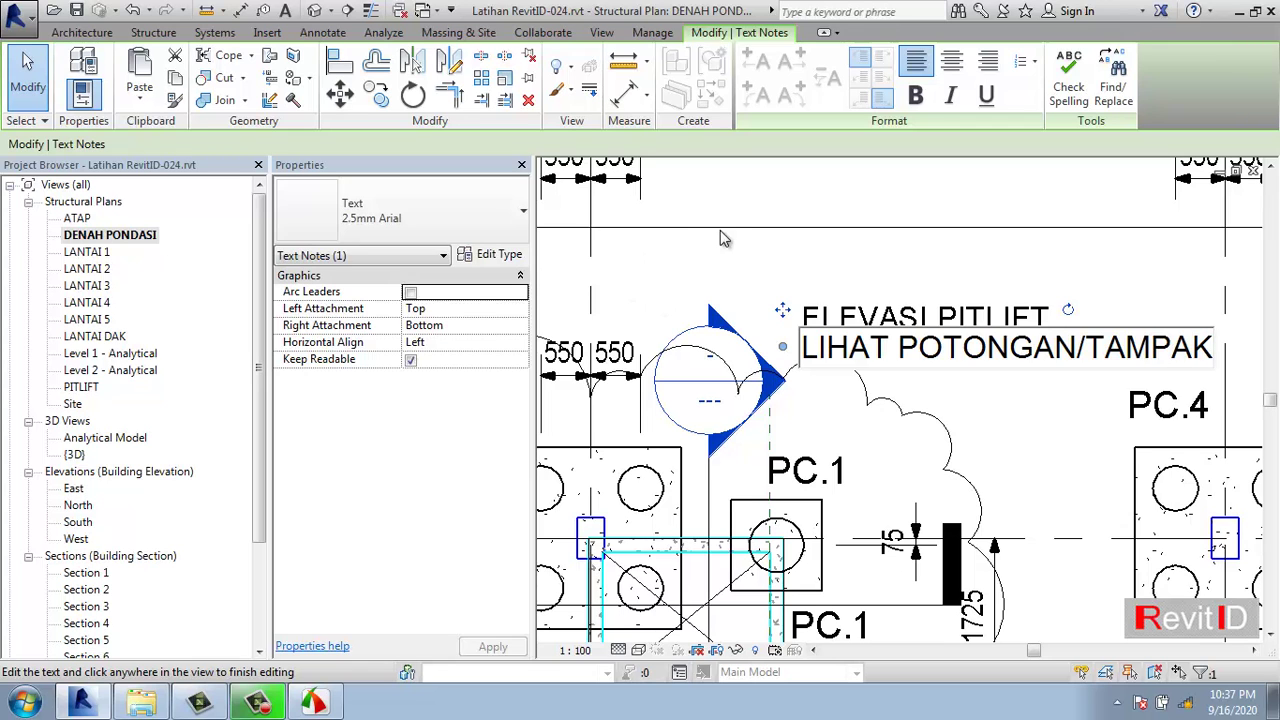
left_click(687, 305)
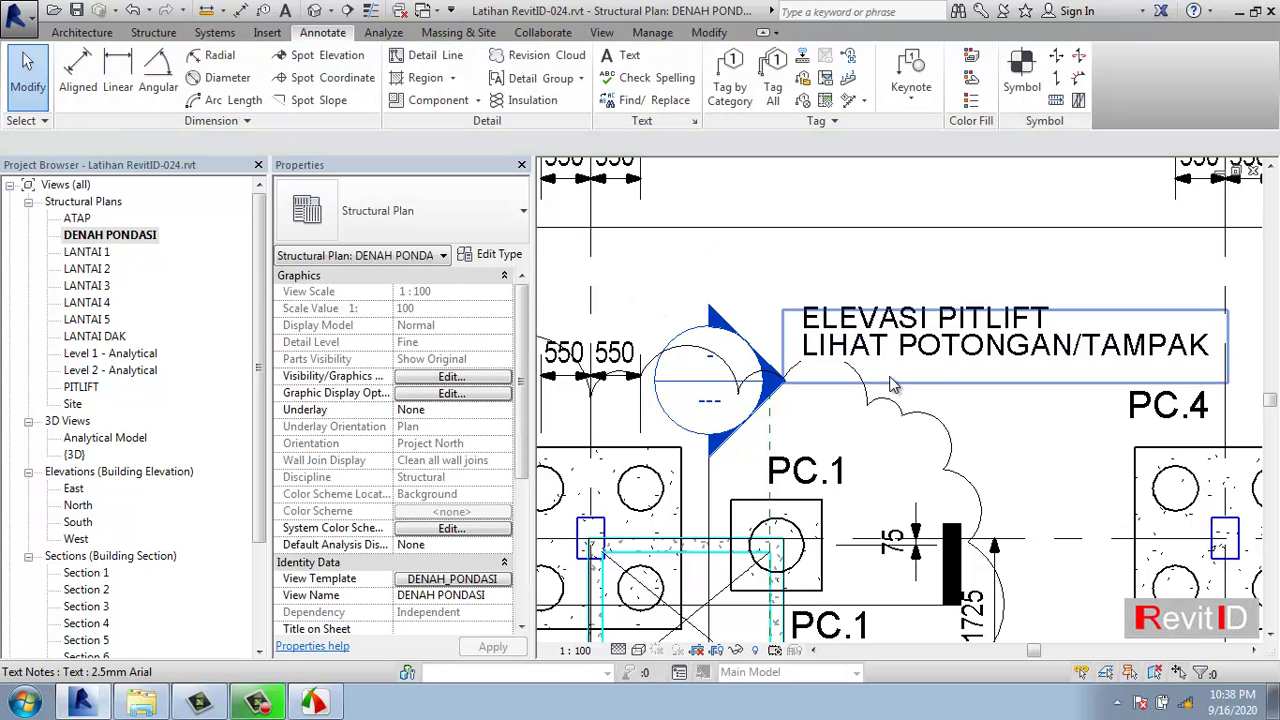
scroll(897, 358, "down", 4)
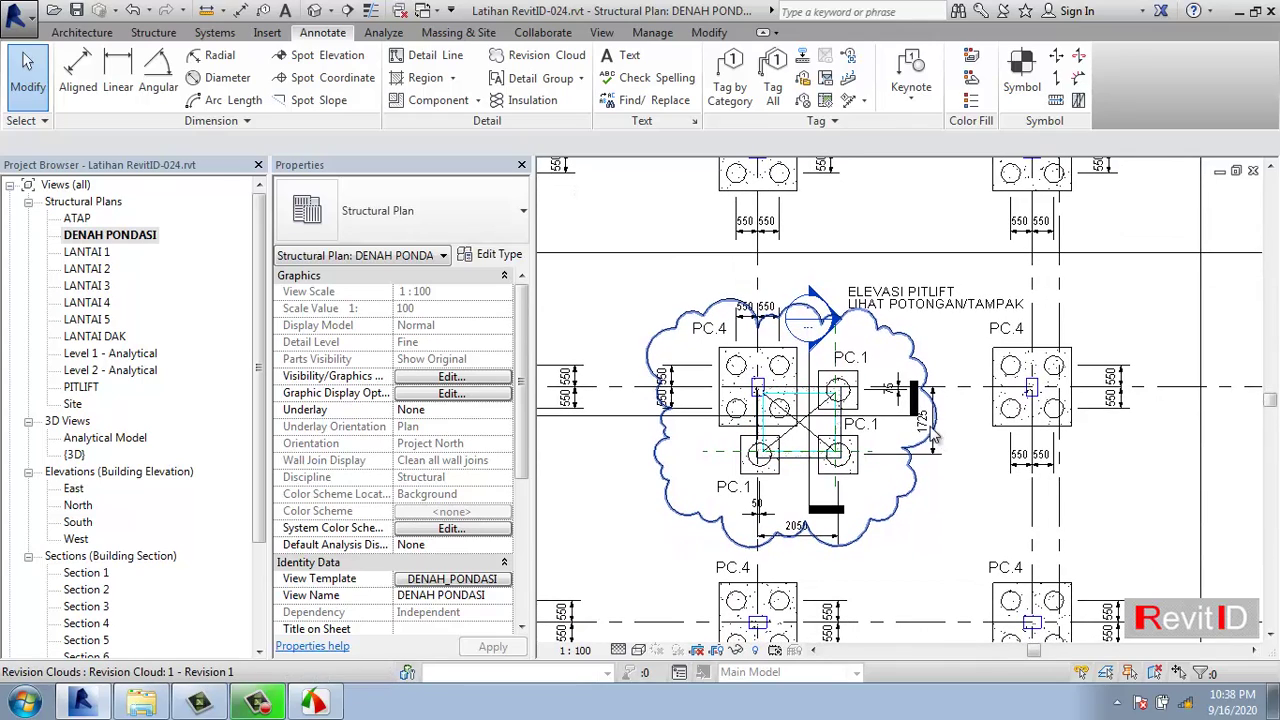
scroll(920, 432, "down", 5)
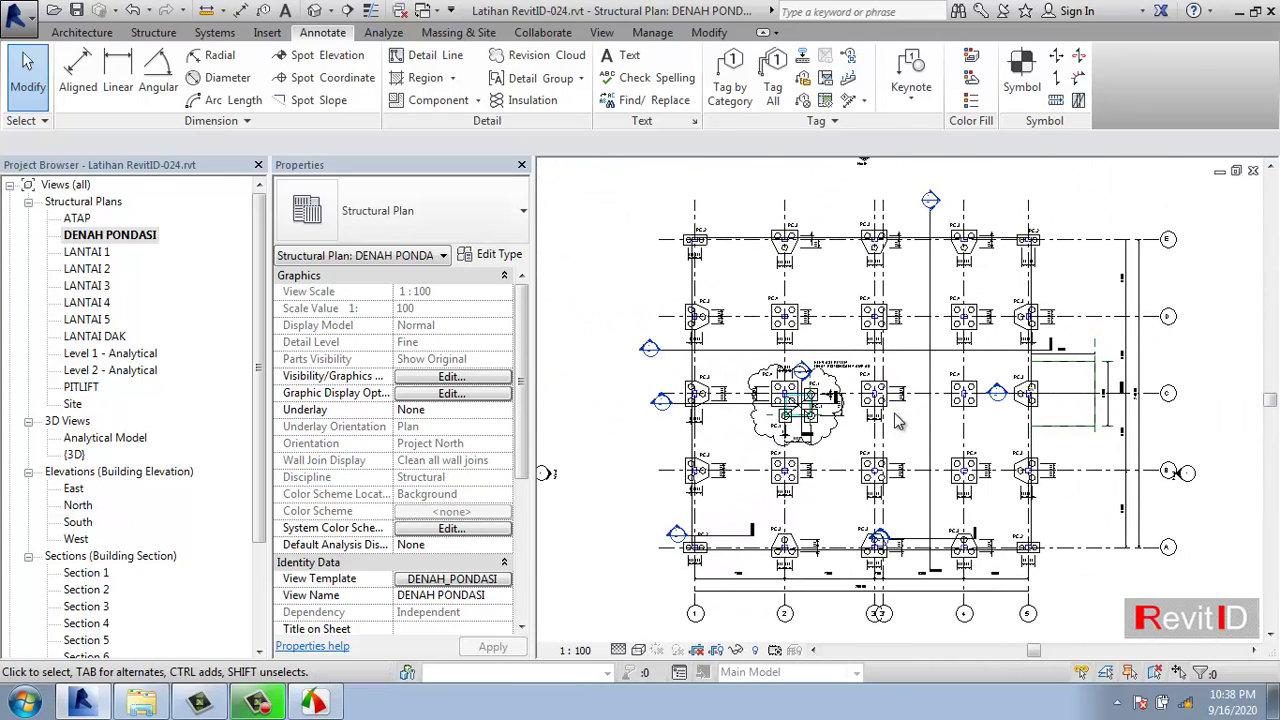